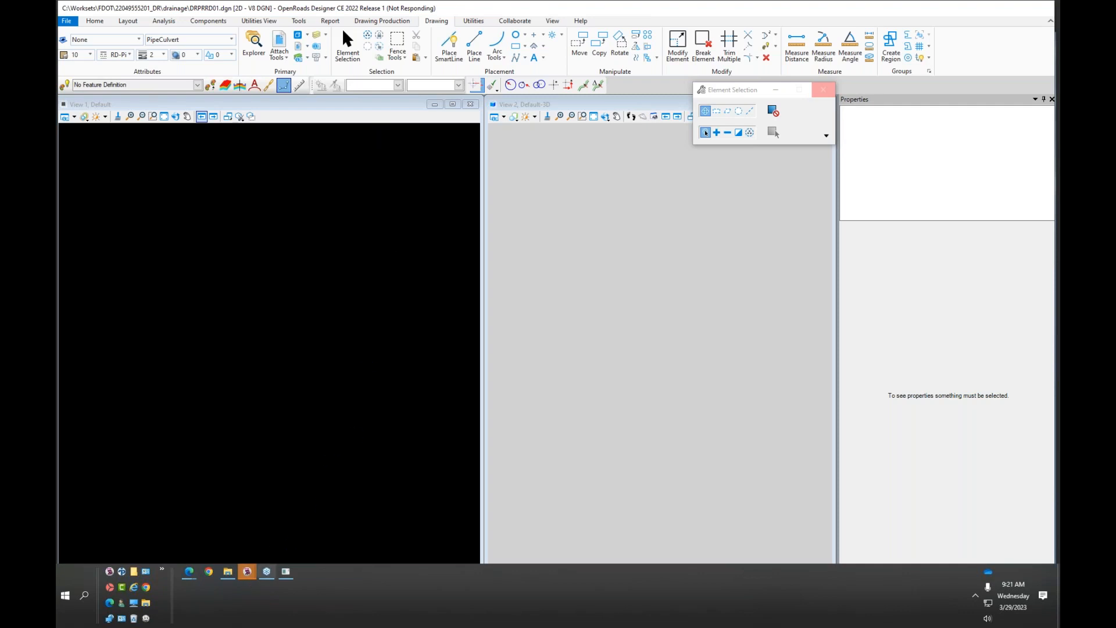
pyautogui.moveTo(247, 571)
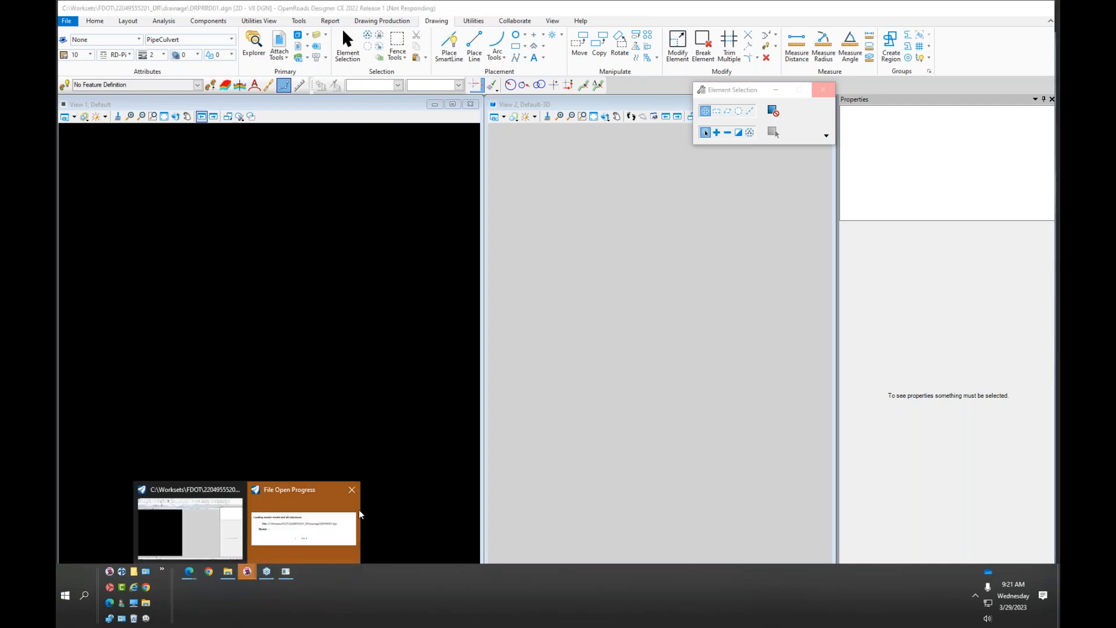
pyautogui.click(308, 518)
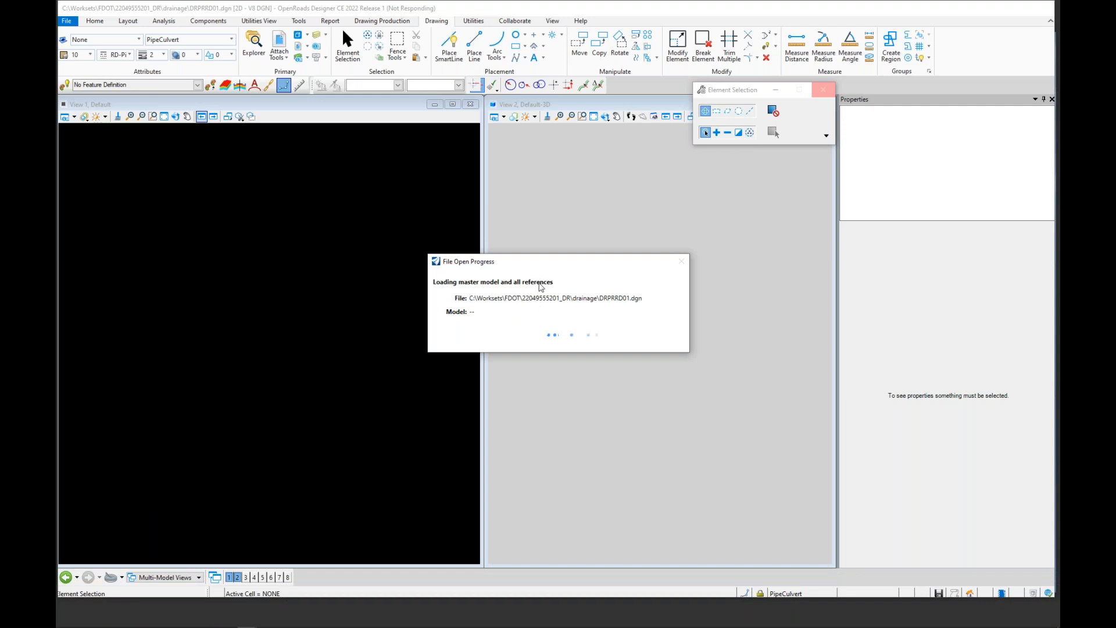
pyautogui.moveTo(553, 259); pyautogui.dragTo(531, 139)
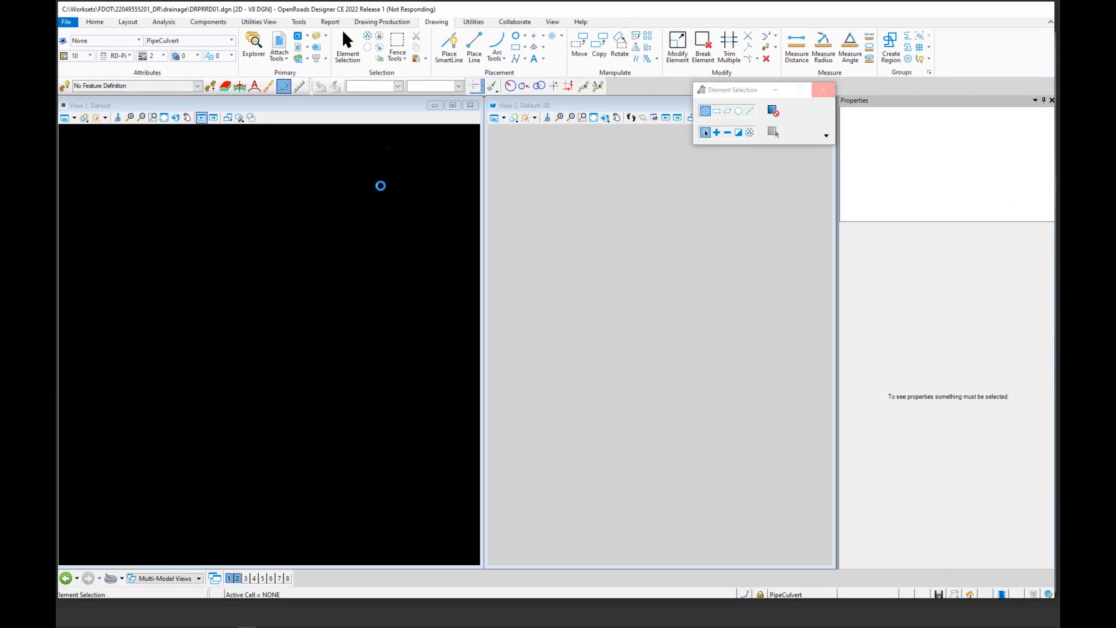
pyautogui.moveTo(196, 619)
pyautogui.moveTo(938, 15); pyautogui.dragTo(880, 24)
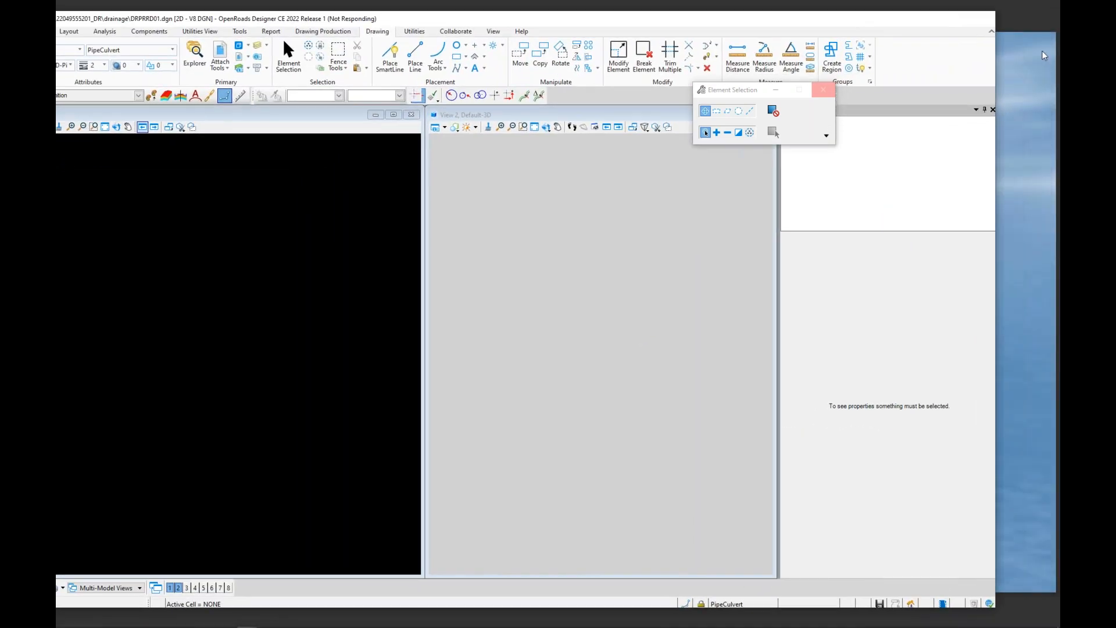
pyautogui.click(1044, 52)
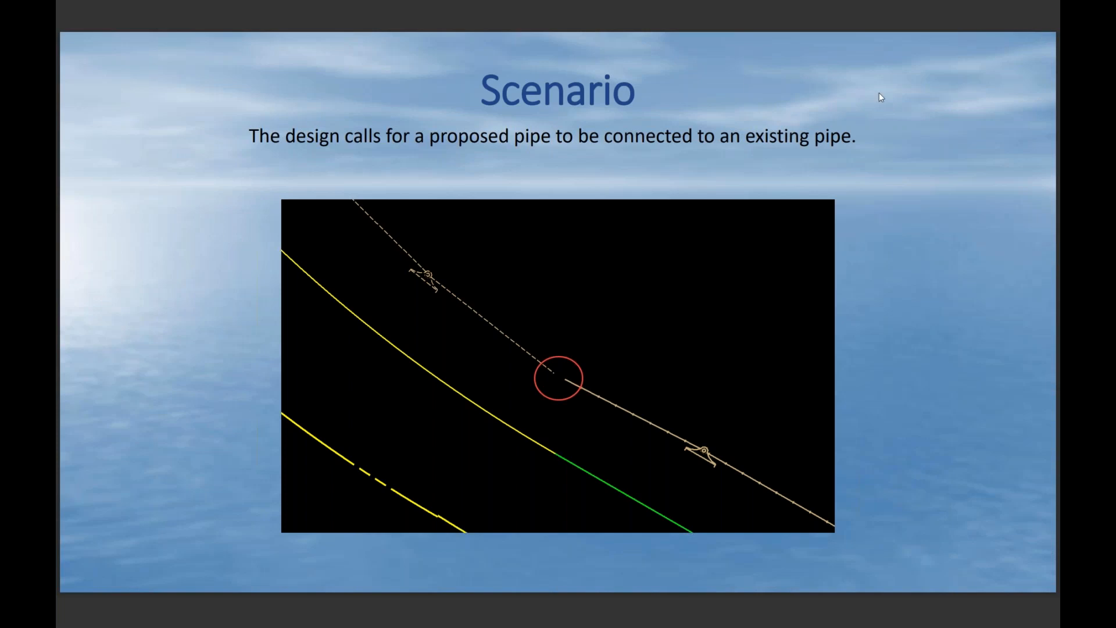
pyautogui.hotkey('alt', 'Tab')
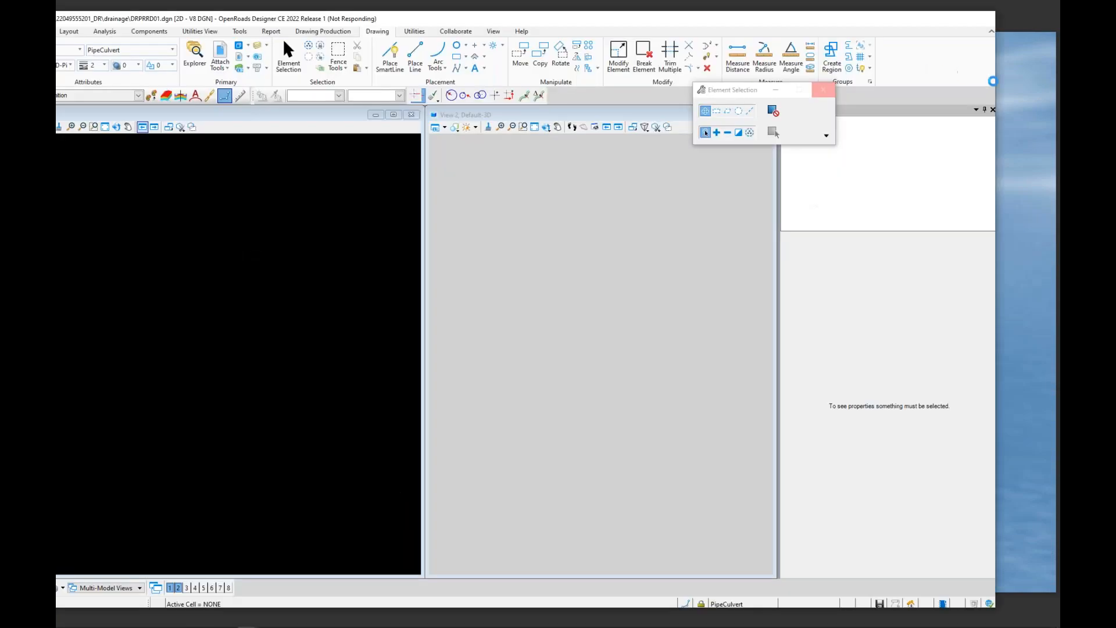
pyautogui.moveTo(753, 23)
pyautogui.mouseDown()
pyautogui.moveTo(816, 16)
pyautogui.moveTo(767, 17)
pyautogui.mouseUp()
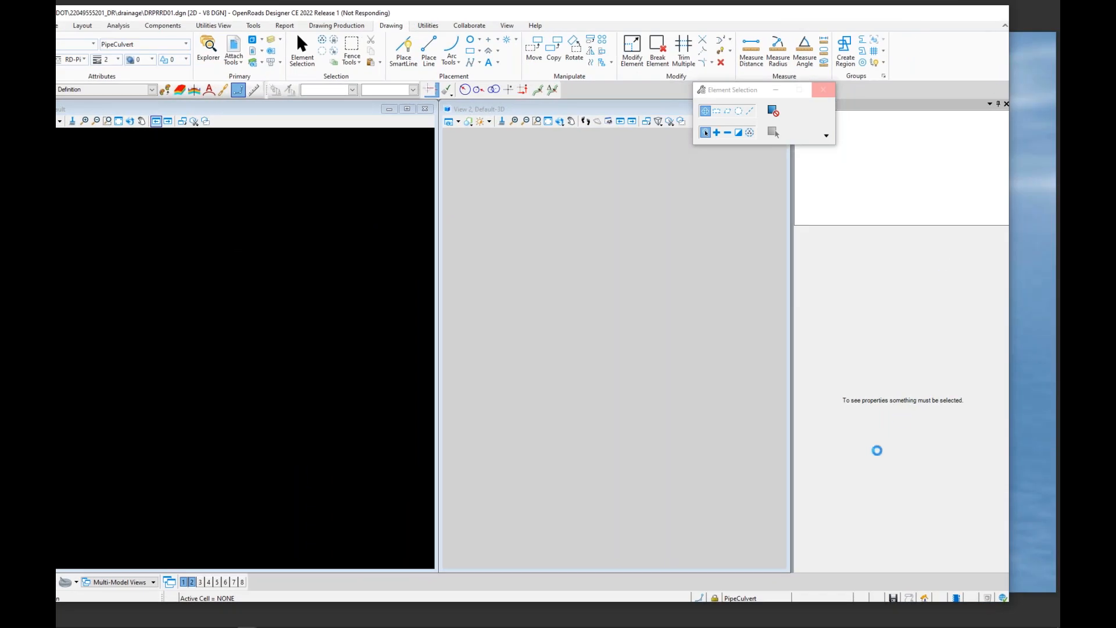
# Step: Run the Clear Crash utility to reset the crashed design session
pyautogui.moveTo(174, 590)
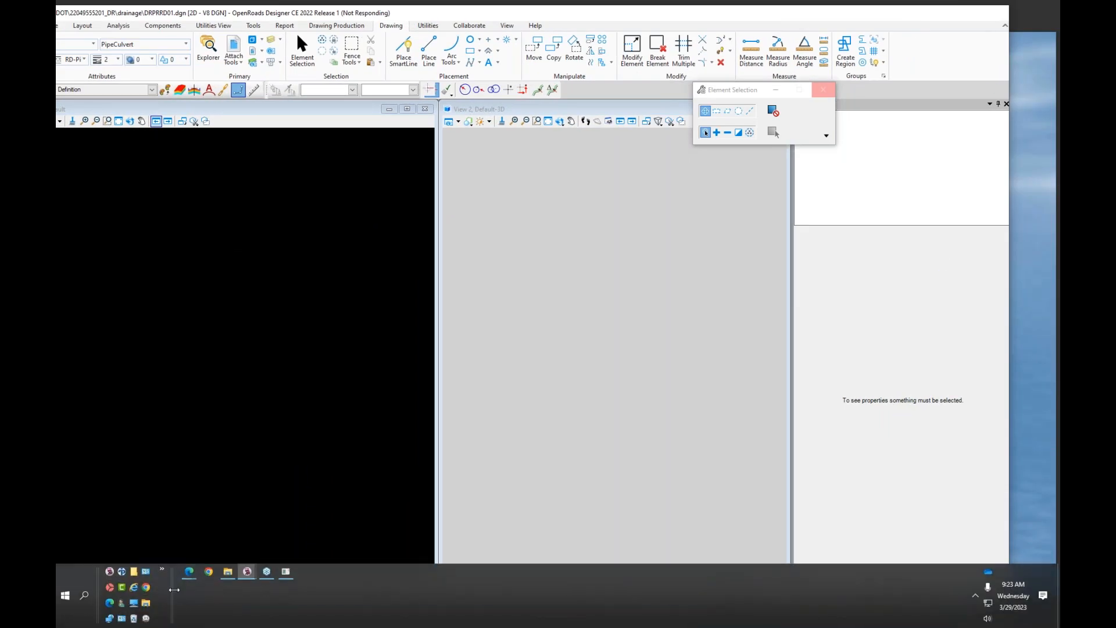
pyautogui.click(165, 587)
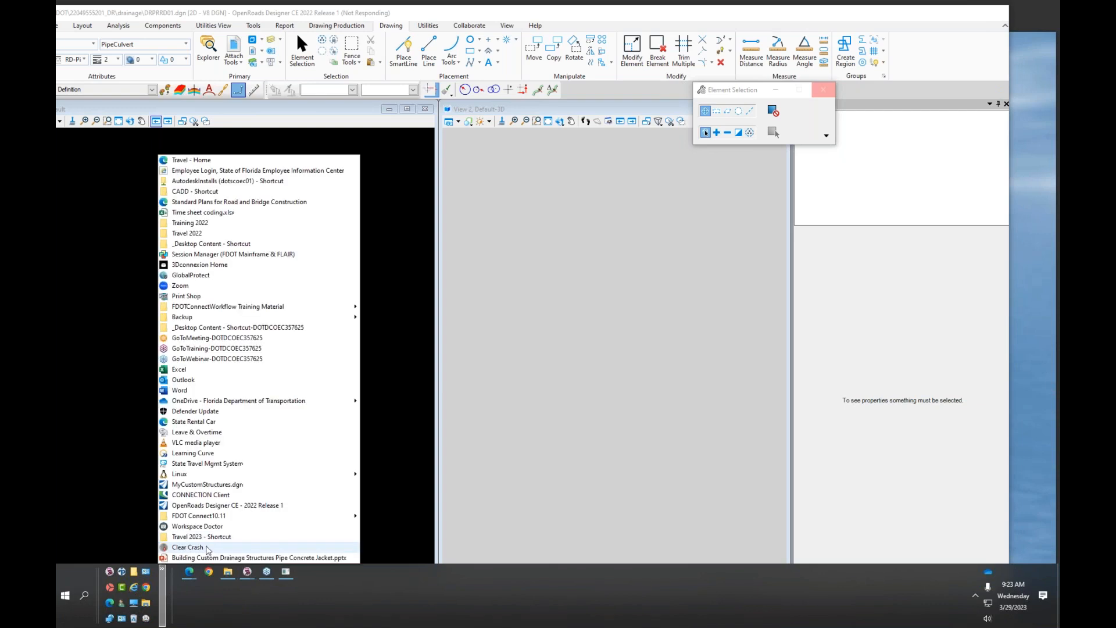
pyautogui.click(208, 547)
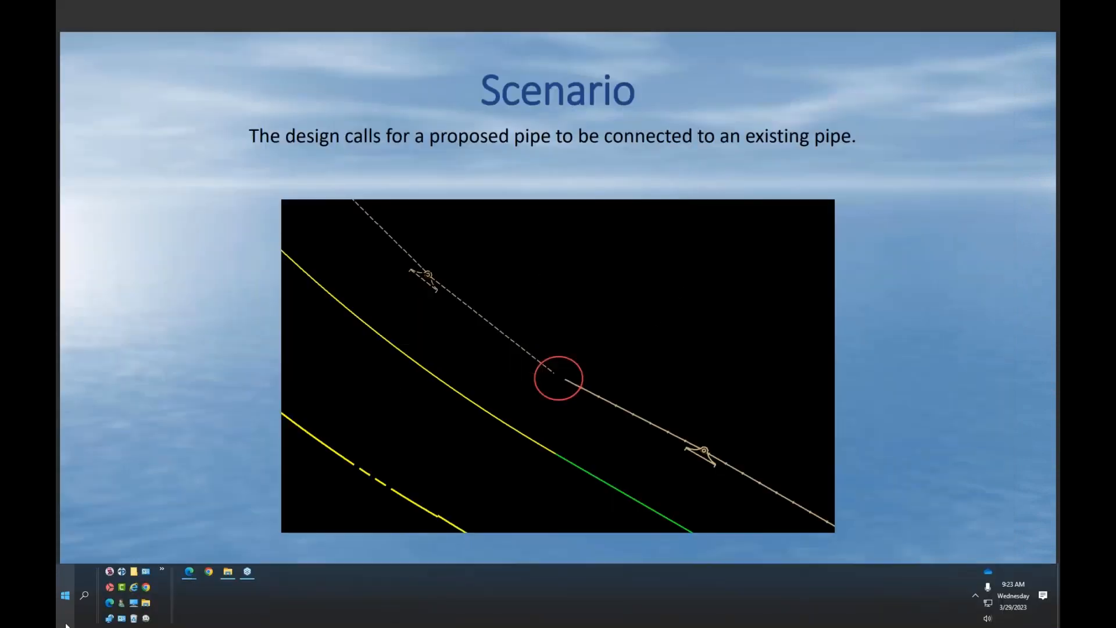
# Step: Launch OpenRoads Designer CE and open the recent drainage file DRPRRD01.dgn
pyautogui.click(109, 571)
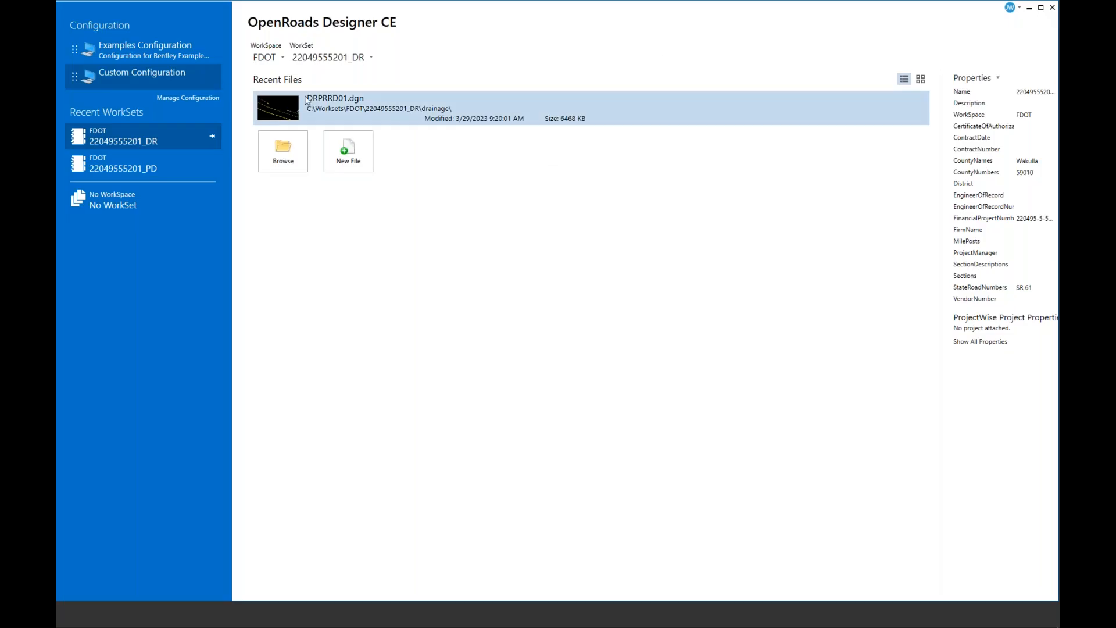
pyautogui.click(347, 107)
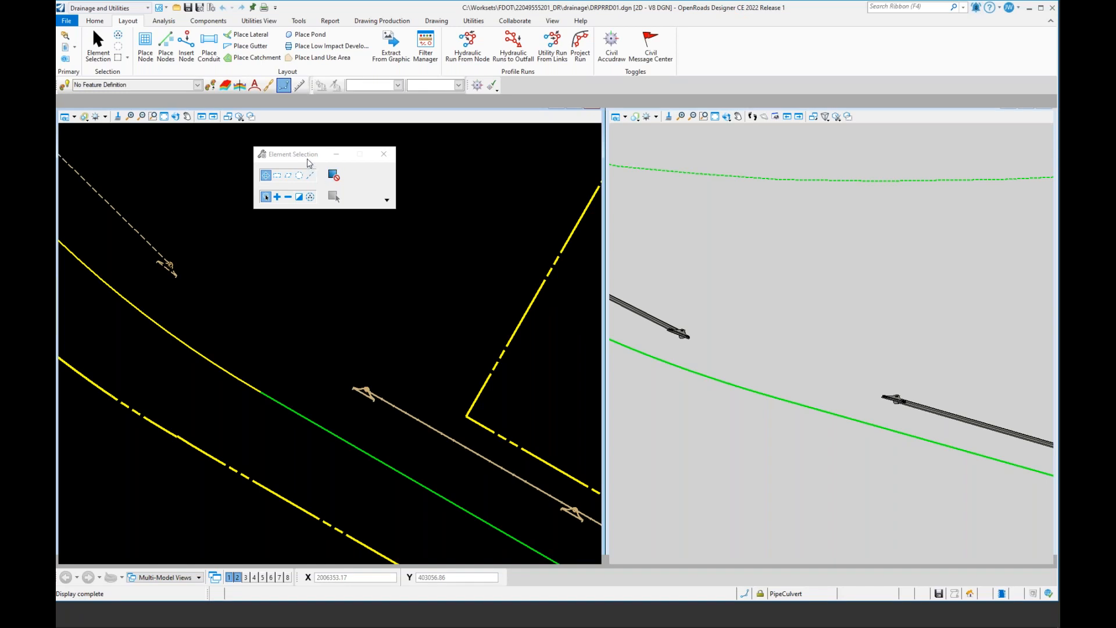
pyautogui.moveTo(306, 157); pyautogui.dragTo(782, 45)
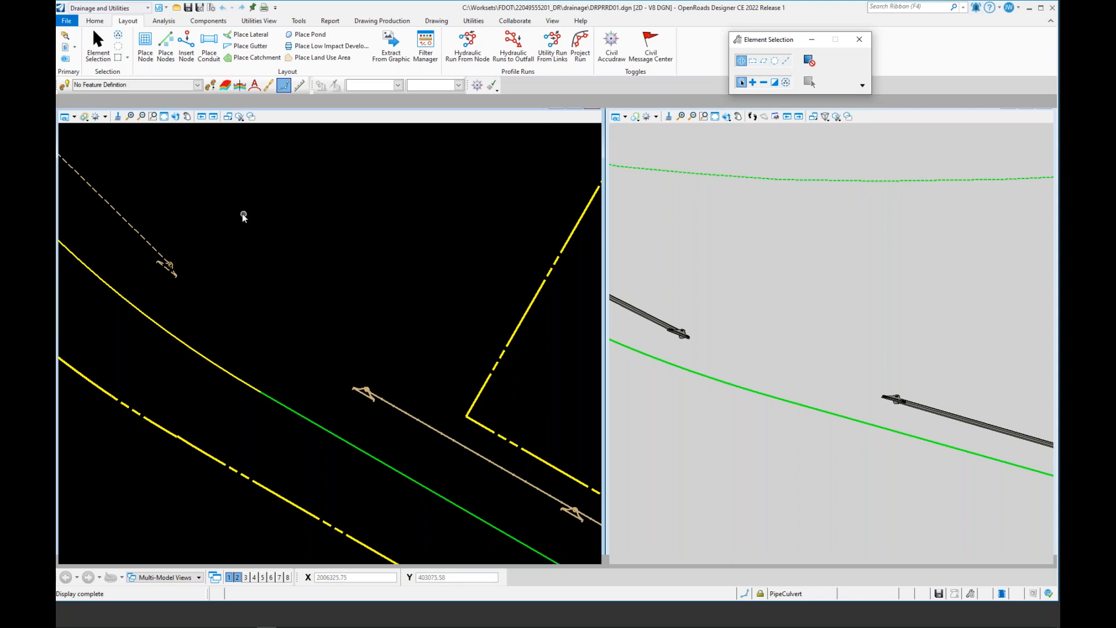
# Step: Start Place Node and set the feature definition to the Junction manhole MHType7JBtm2Cov
pyautogui.click(146, 45)
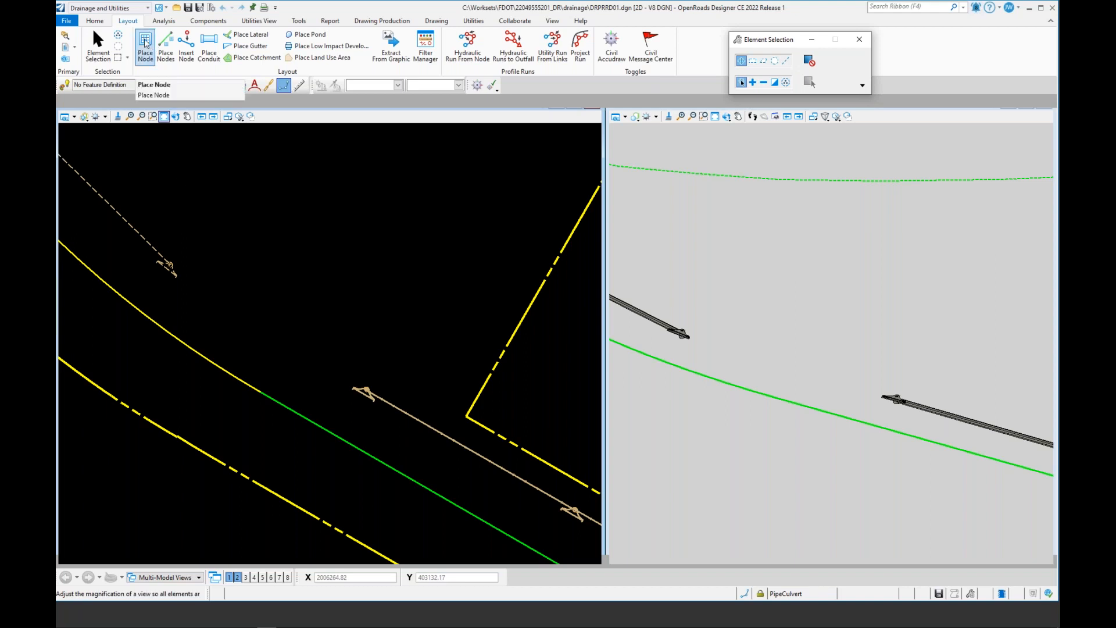
pyautogui.click(265, 243)
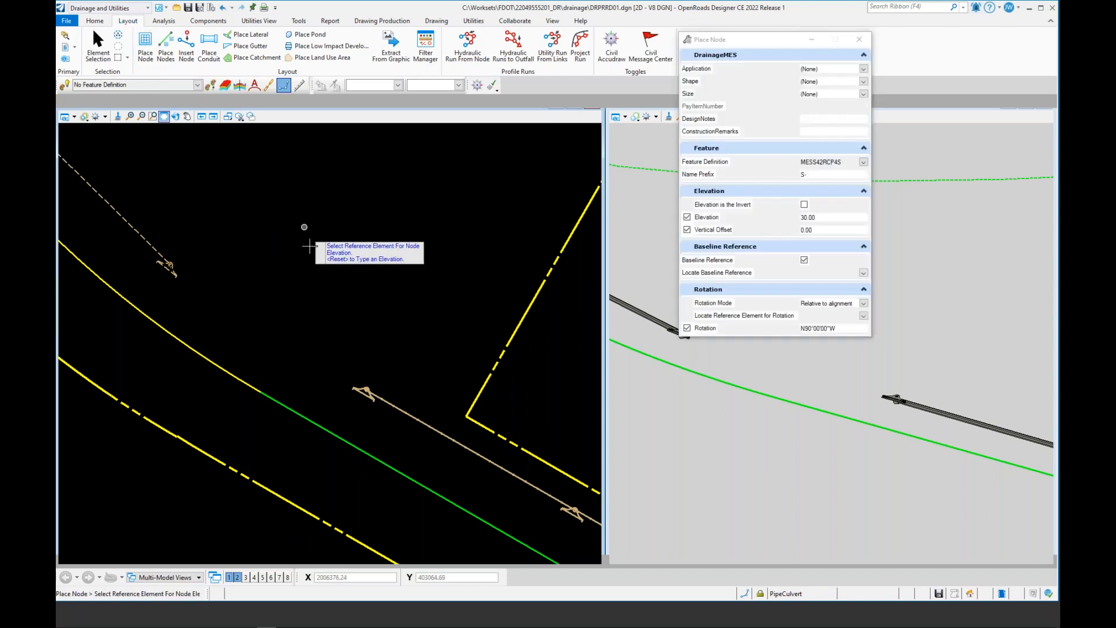
pyautogui.scroll(-4, 287, 303)
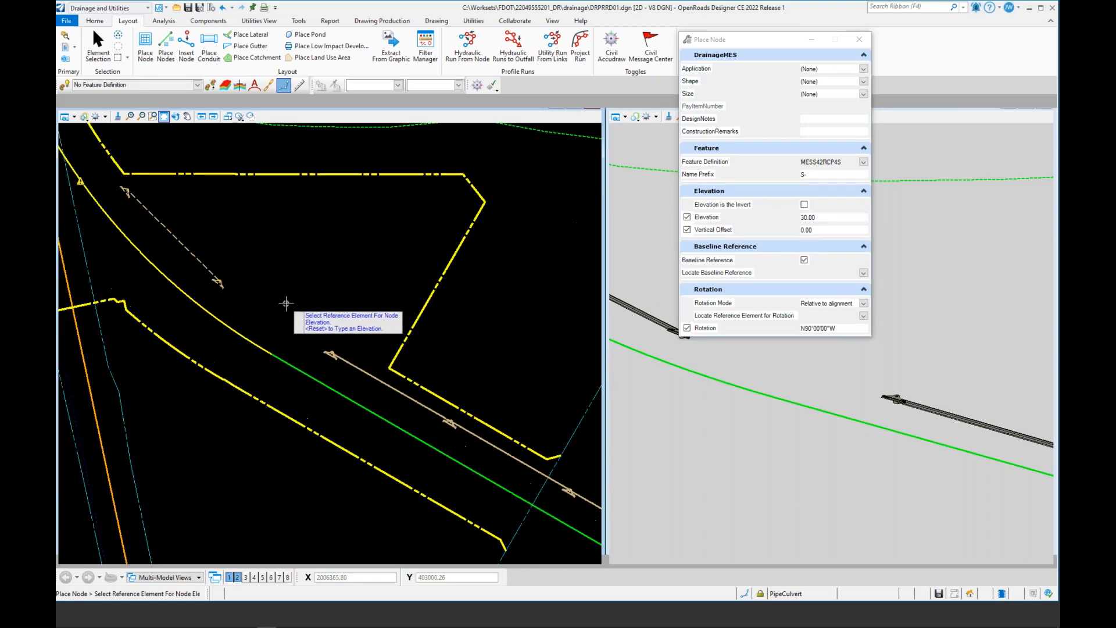
pyautogui.click(305, 201)
pyautogui.scroll(2, 304, 231)
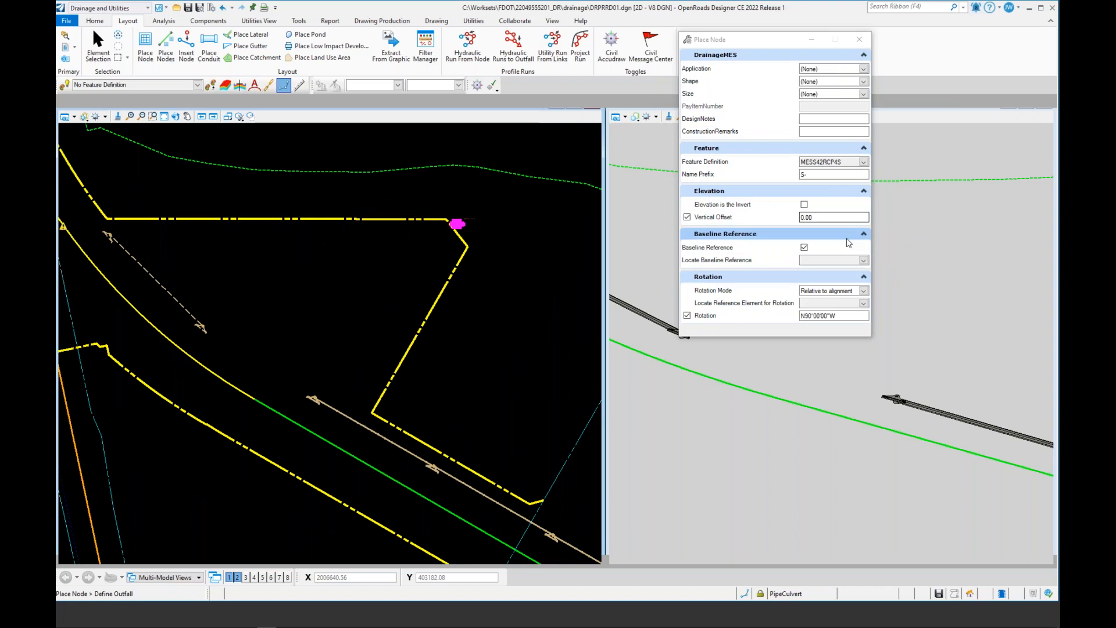
pyautogui.click(863, 161)
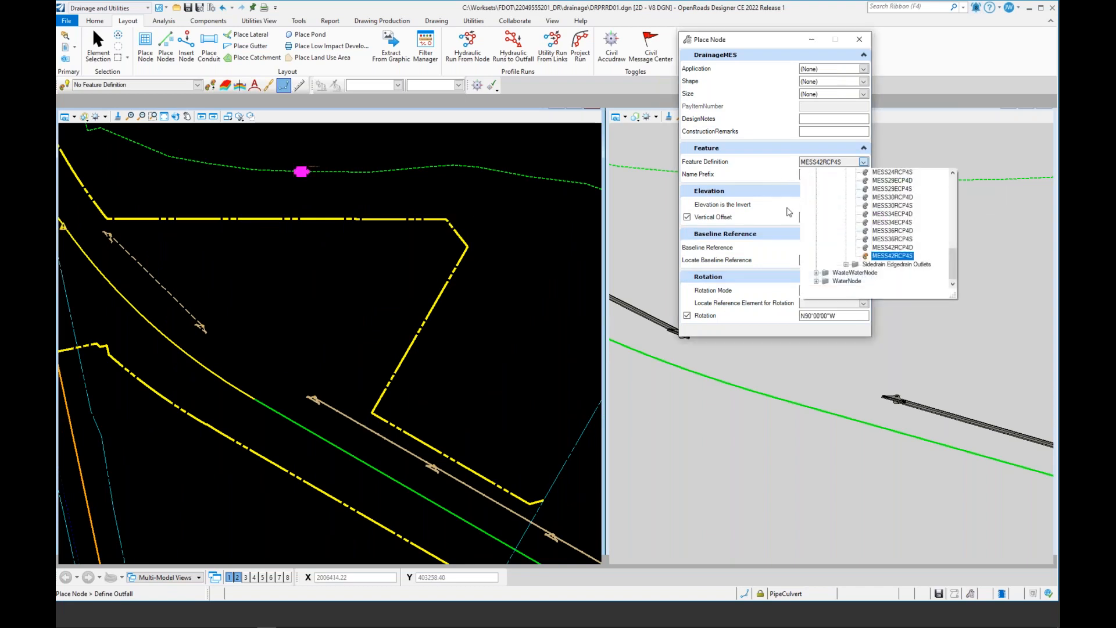
pyautogui.scroll(2, 834, 254)
pyautogui.scroll(6, 834, 254)
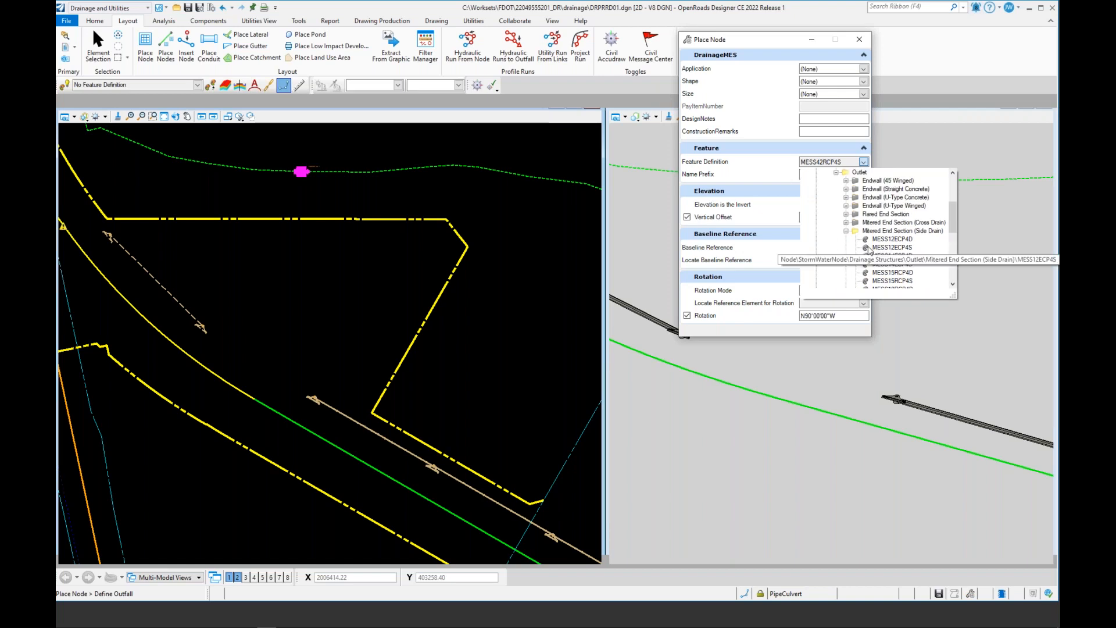
pyautogui.click(846, 231)
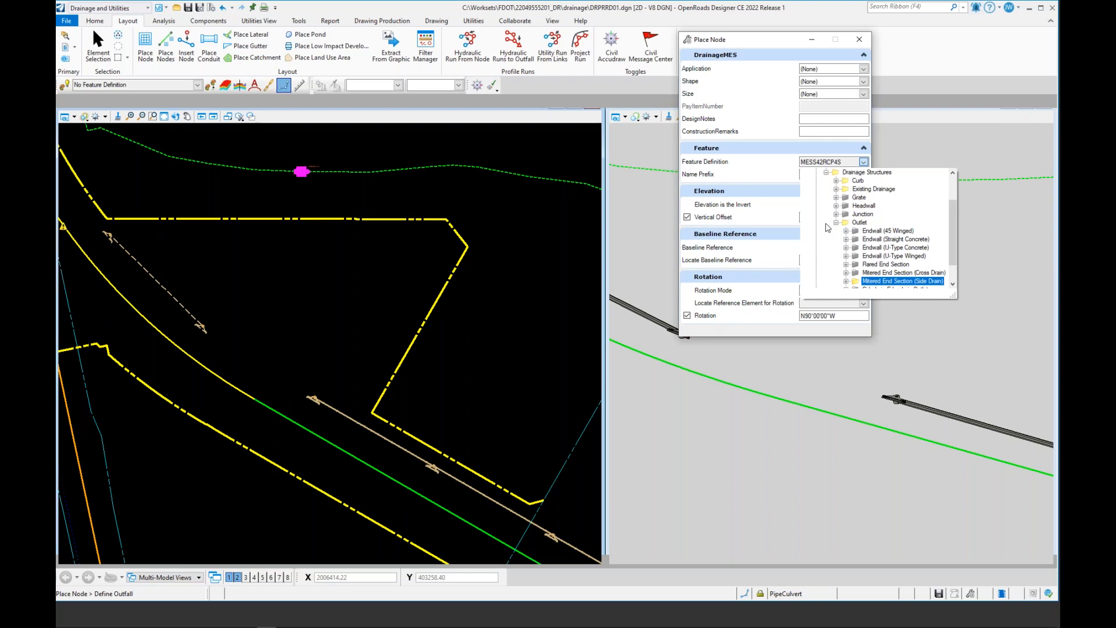
pyautogui.click(836, 223)
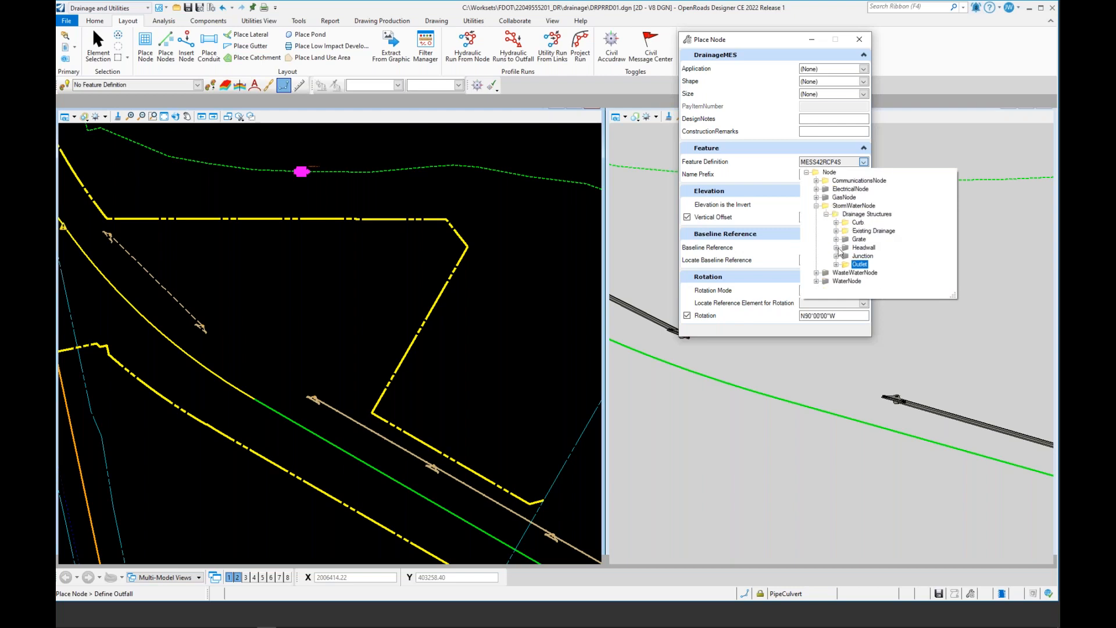
pyautogui.click(836, 256)
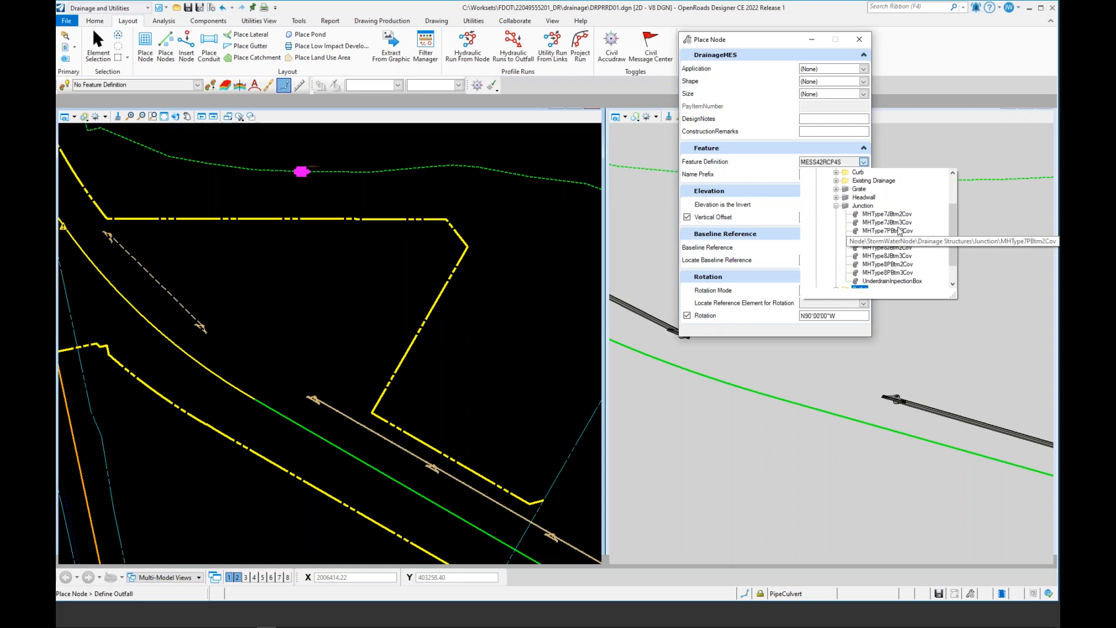
pyautogui.click(886, 214)
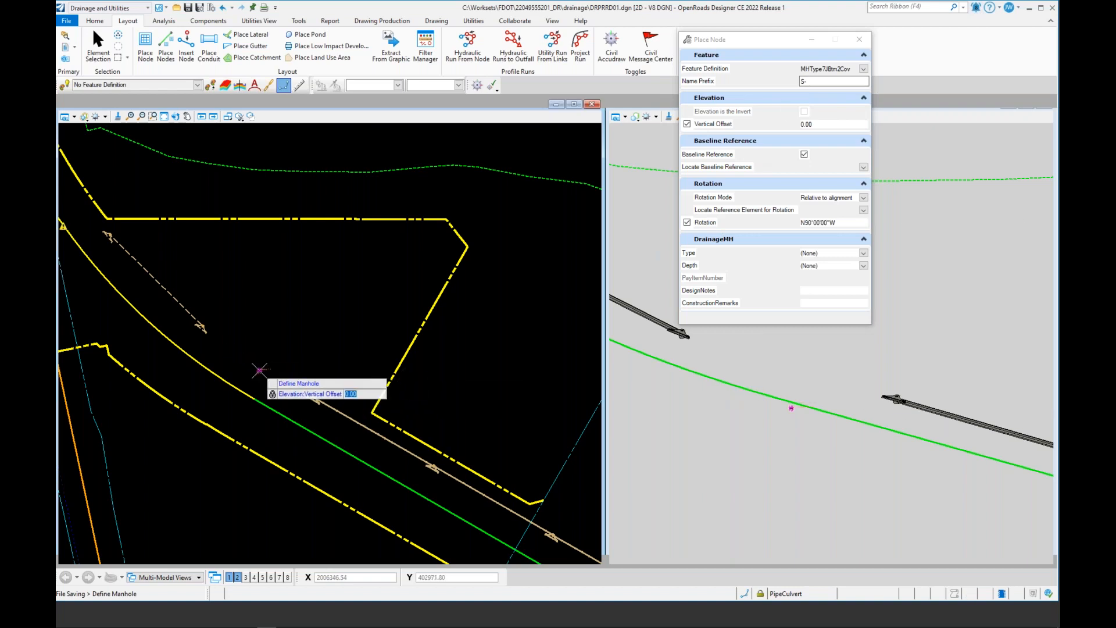
# Step: Place the manhole beside the existing pipe, using CL_SR61 as baseline reference and rotation relative to the pipe
pyautogui.scroll(2, 260, 369)
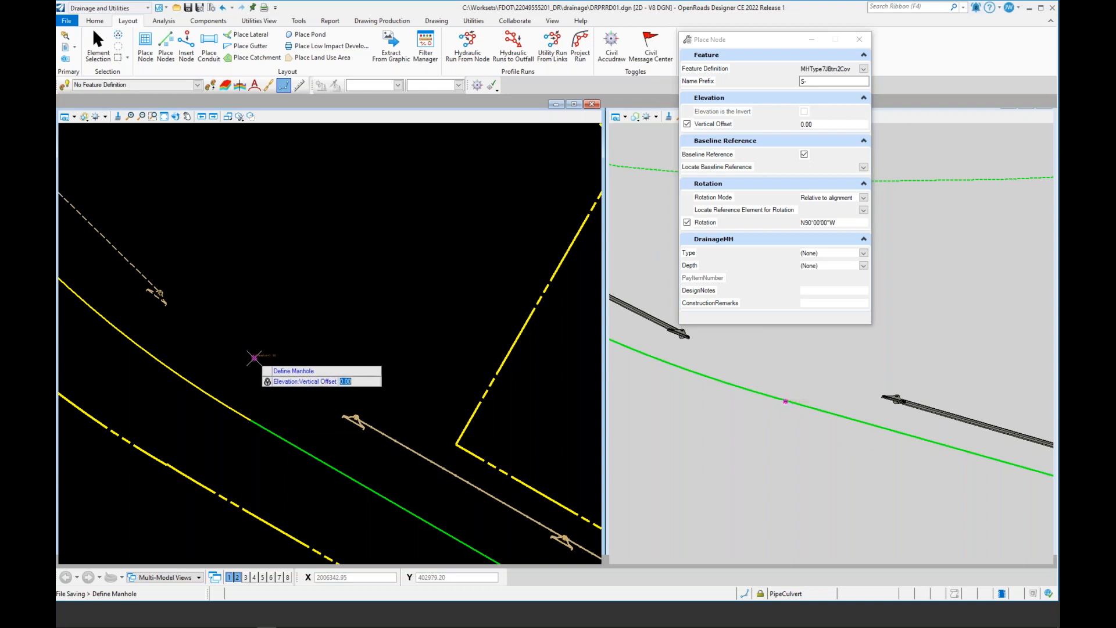
pyautogui.click(251, 356)
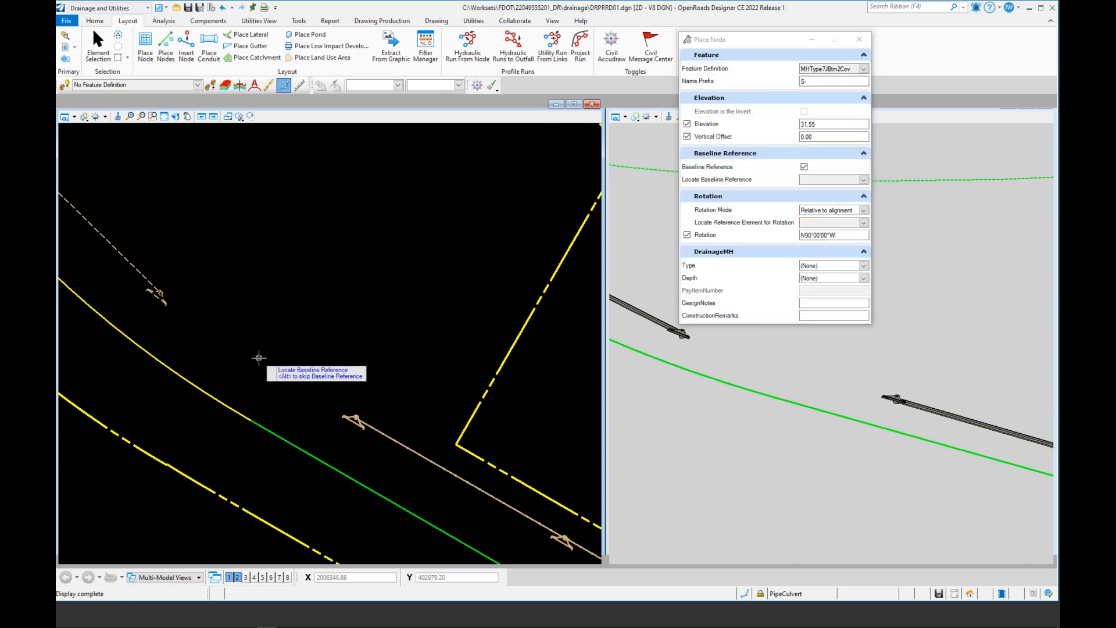
pyautogui.click(213, 397)
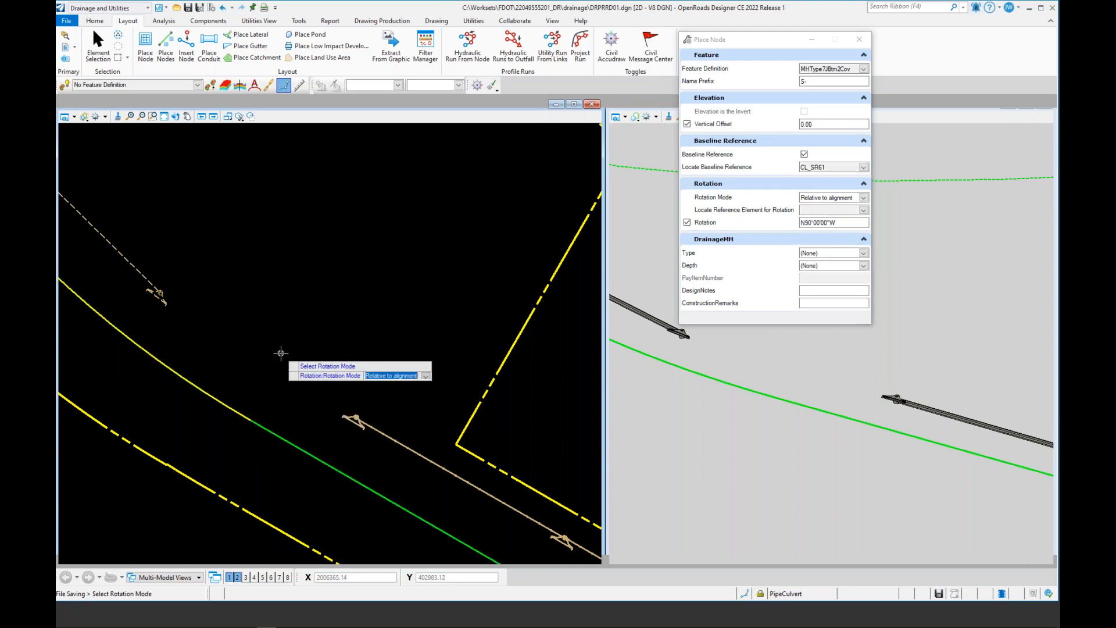
pyautogui.click(268, 353)
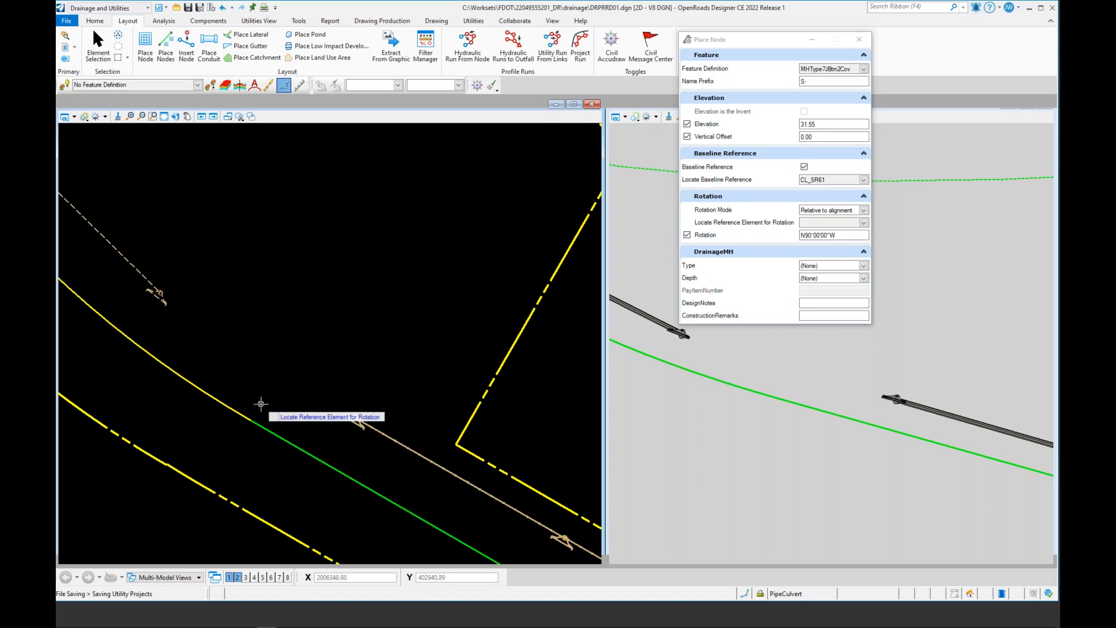
pyautogui.click(258, 426)
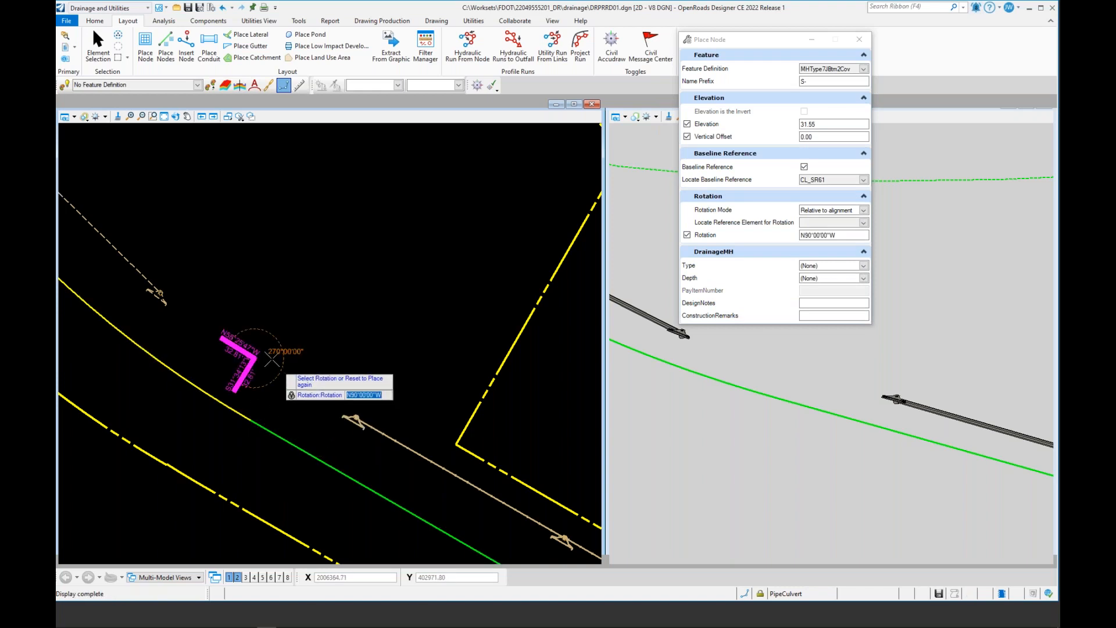
pyautogui.click(274, 357)
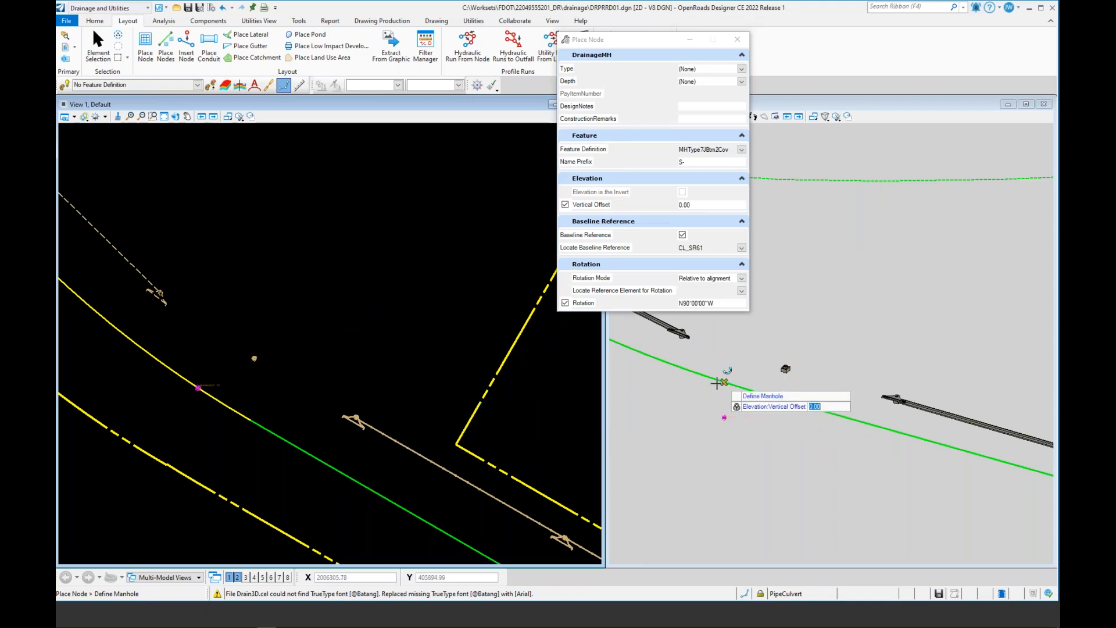
pyautogui.rightClick(292, 314)
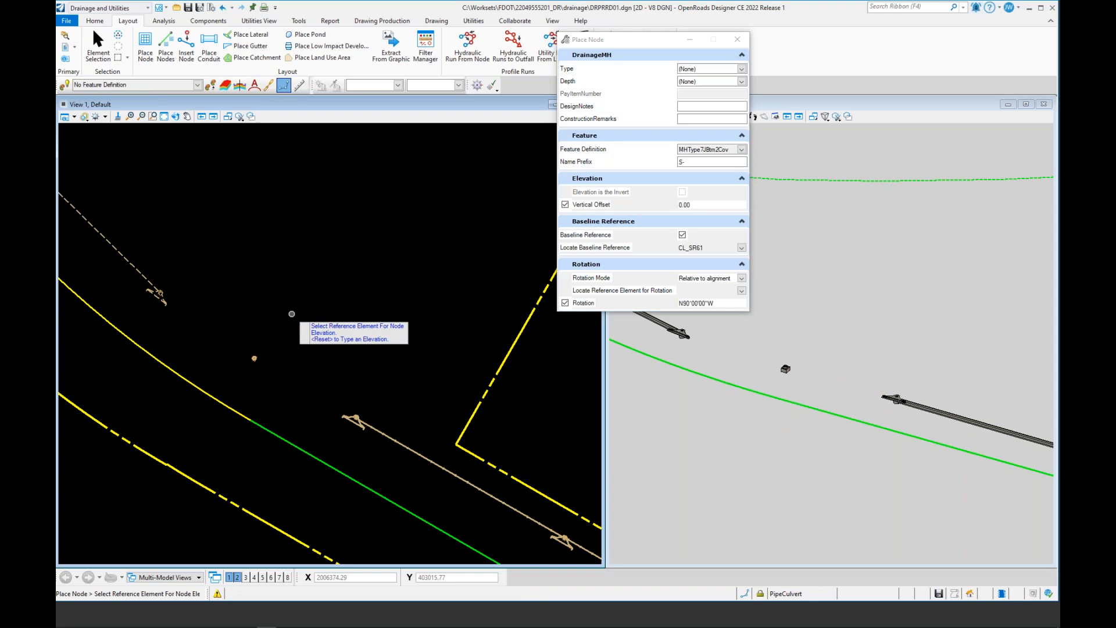
pyautogui.press('Escape')
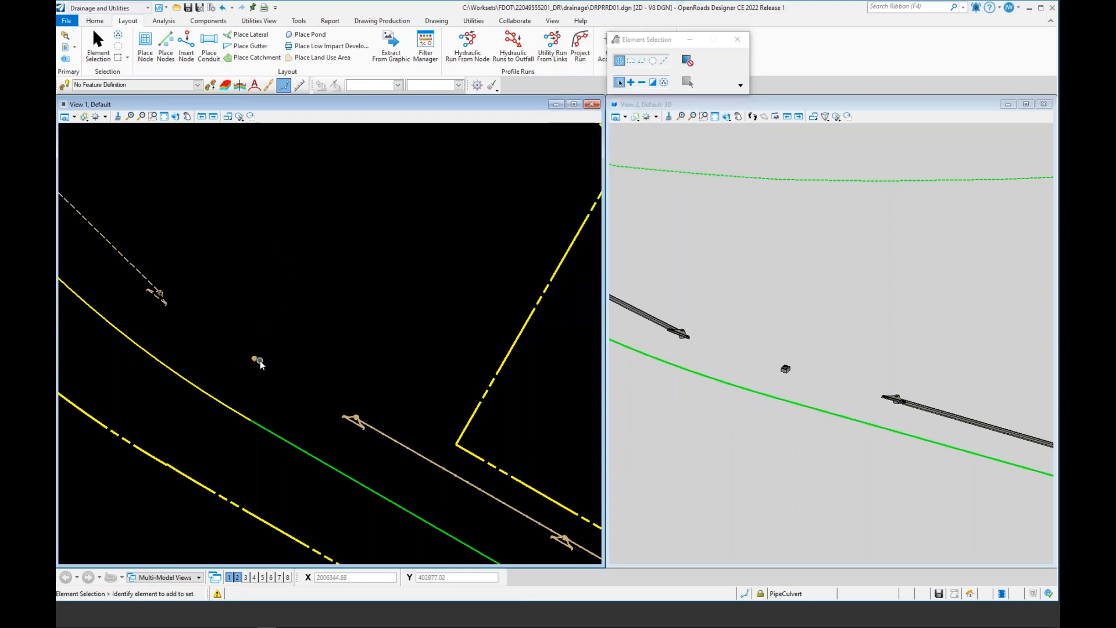
# Step: Select the new manhole and open its properties to review them
pyautogui.scroll(2, 258, 367)
pyautogui.scroll(1, 258, 368)
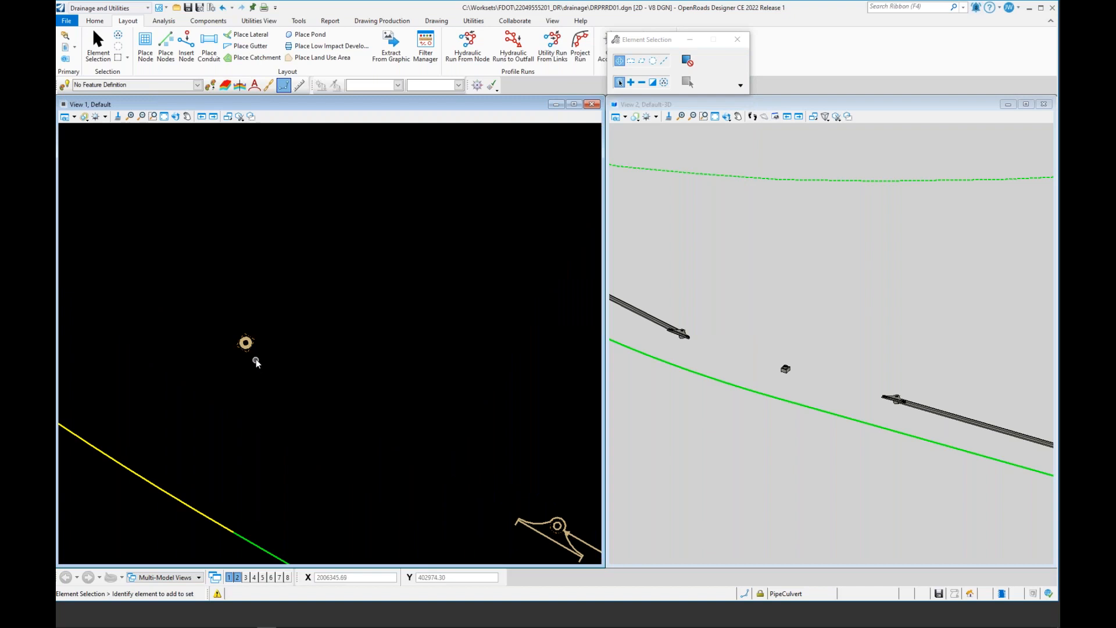
pyautogui.click(246, 345)
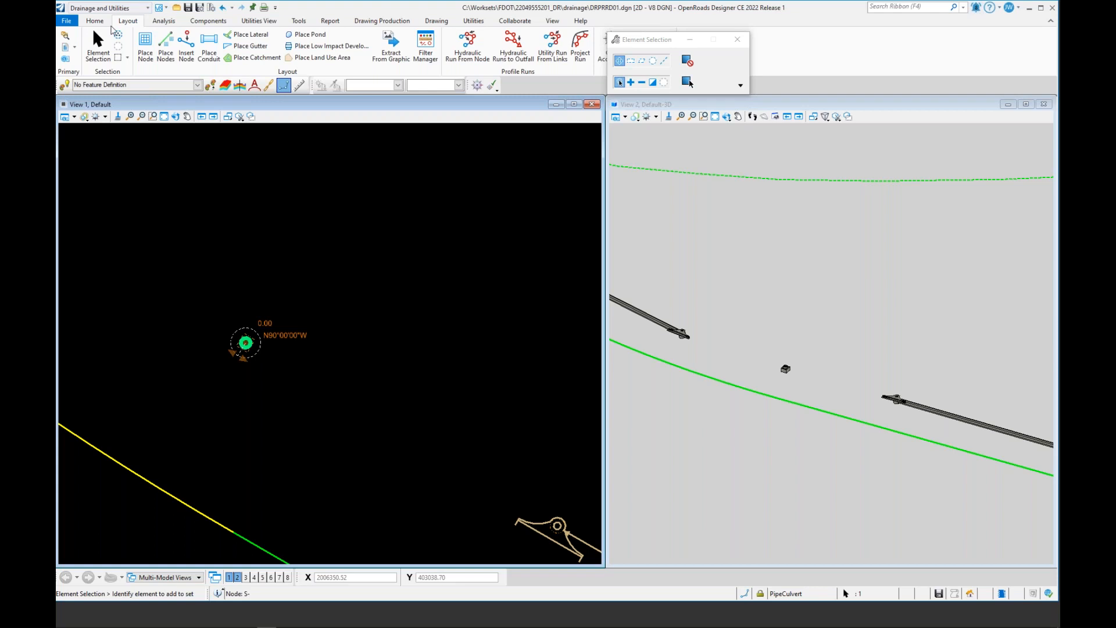
pyautogui.click(94, 22)
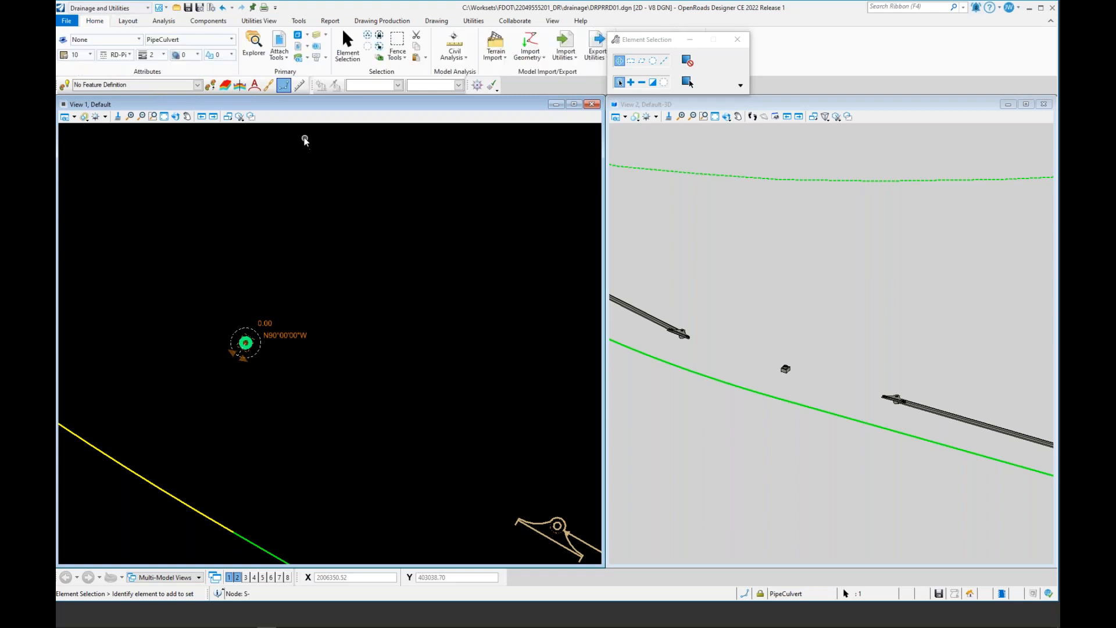
pyautogui.click(316, 47)
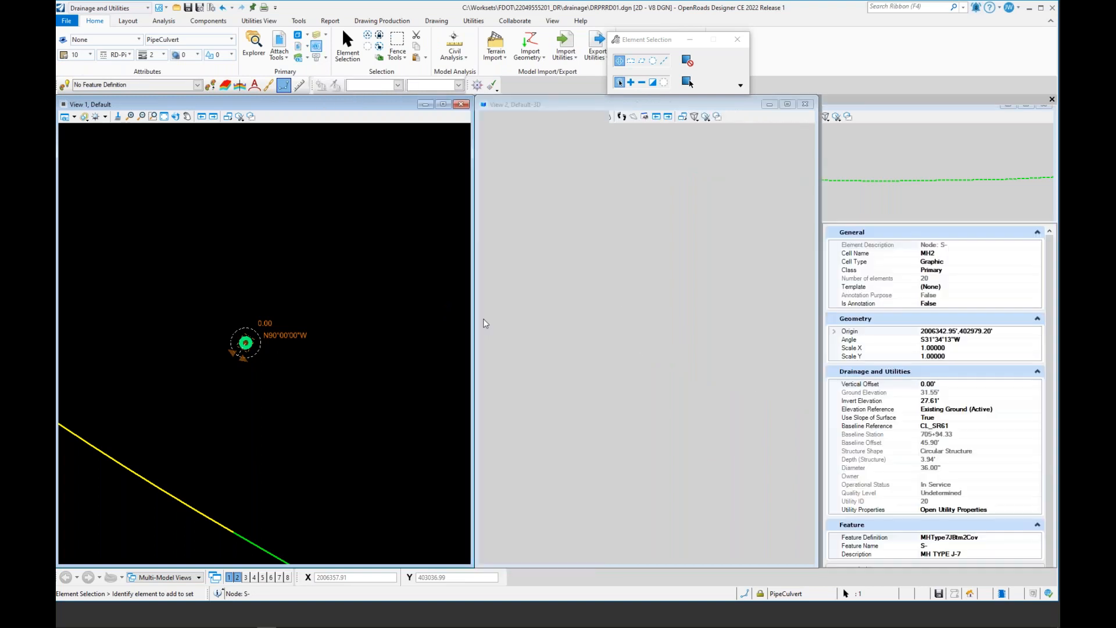
# Step: Scroll through the remaining drainage and feature properties of the selected manhole
pyautogui.scroll(-2, 924, 464)
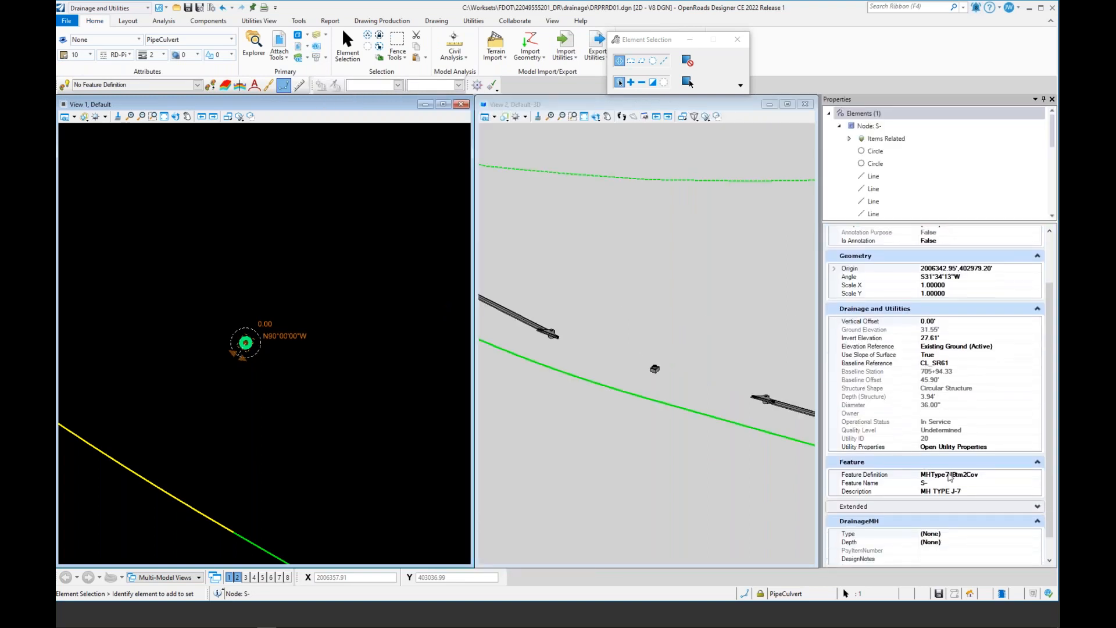
pyautogui.scroll(-1, 968, 477)
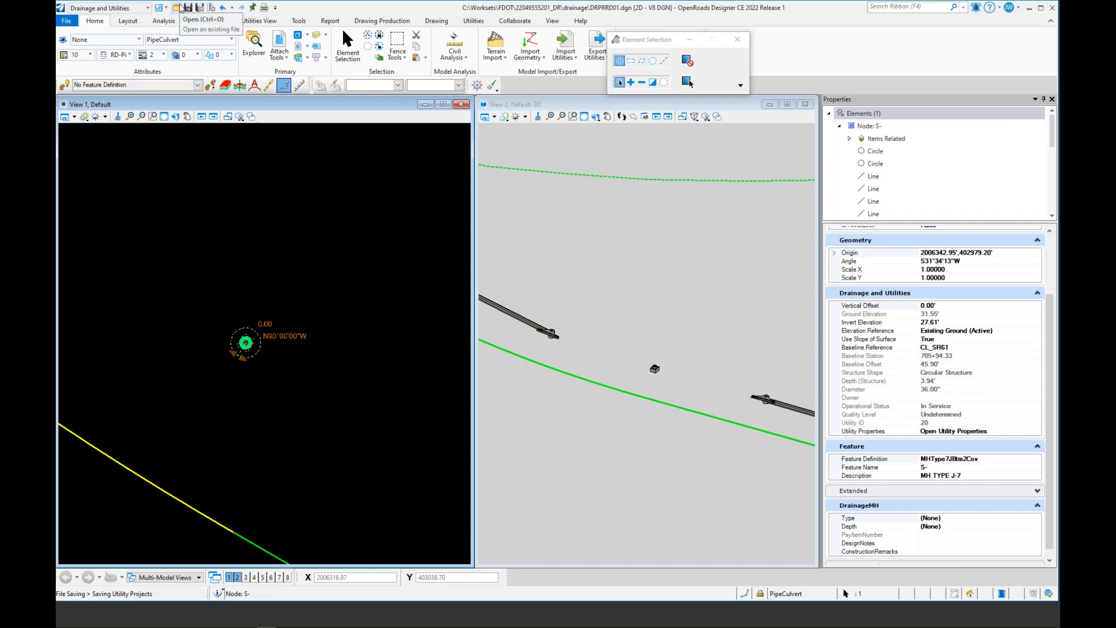
# Step: Open the cell library Drain3D.cel from C:\FDOTConnect10.11\Organization-Civil\FDOT\Cell, filtering for MicroStation Cell Libraries
pyautogui.hotkey('ctrl', 'o')
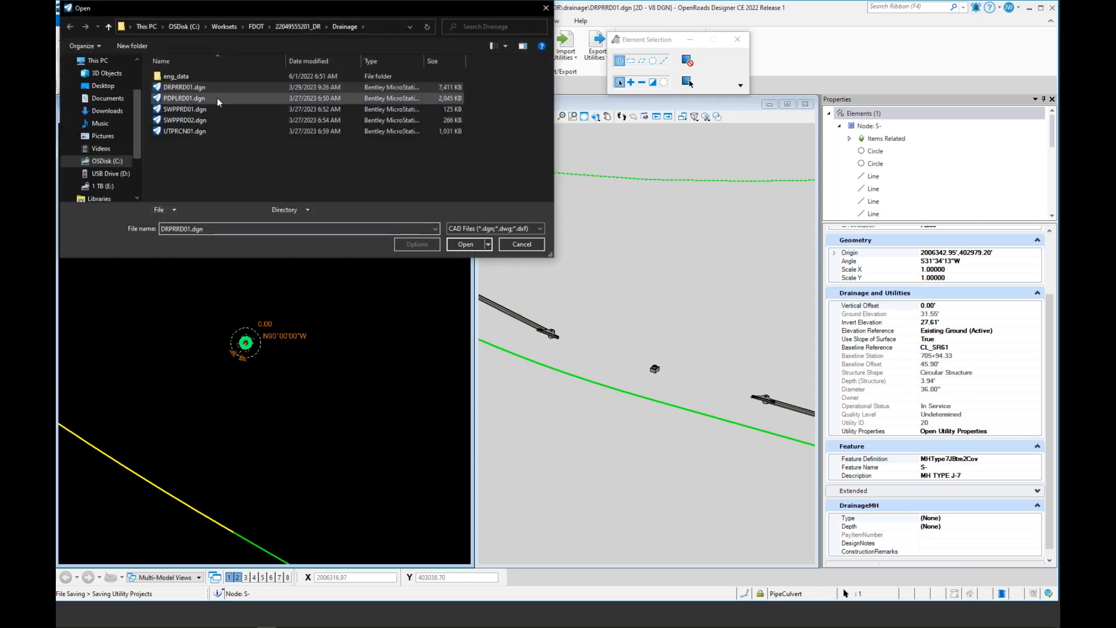
pyautogui.click(116, 163)
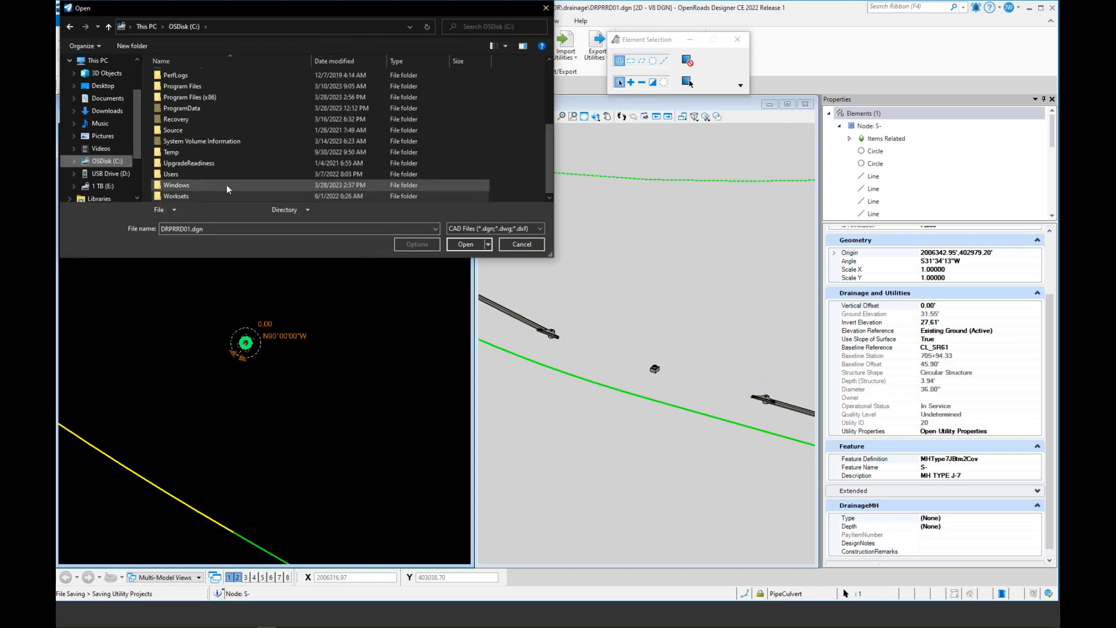
pyautogui.click(512, 228)
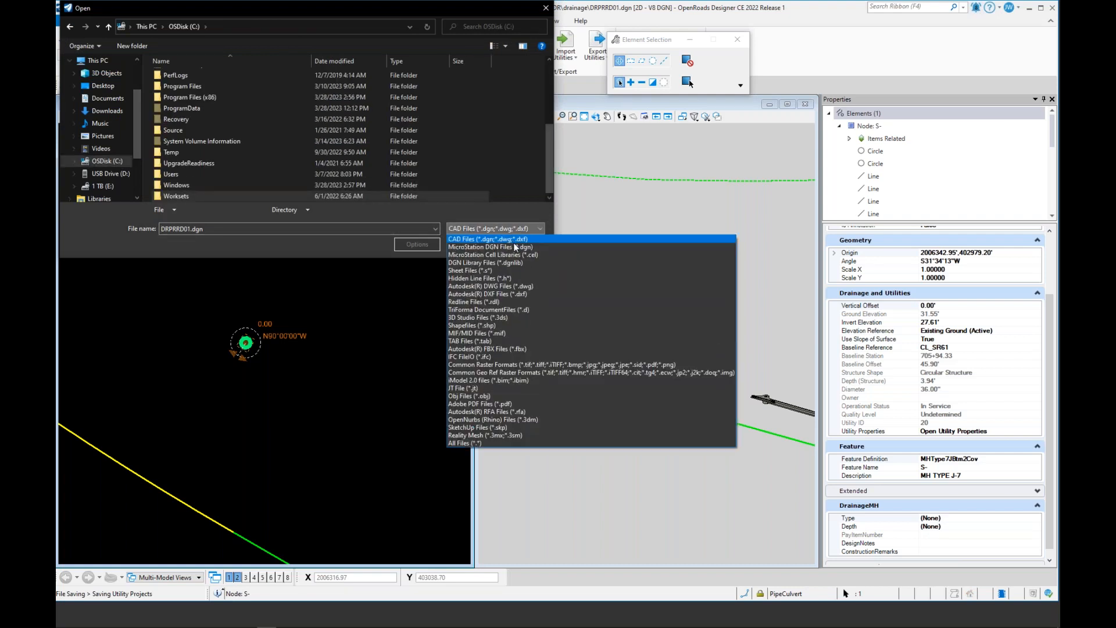
pyautogui.click(518, 254)
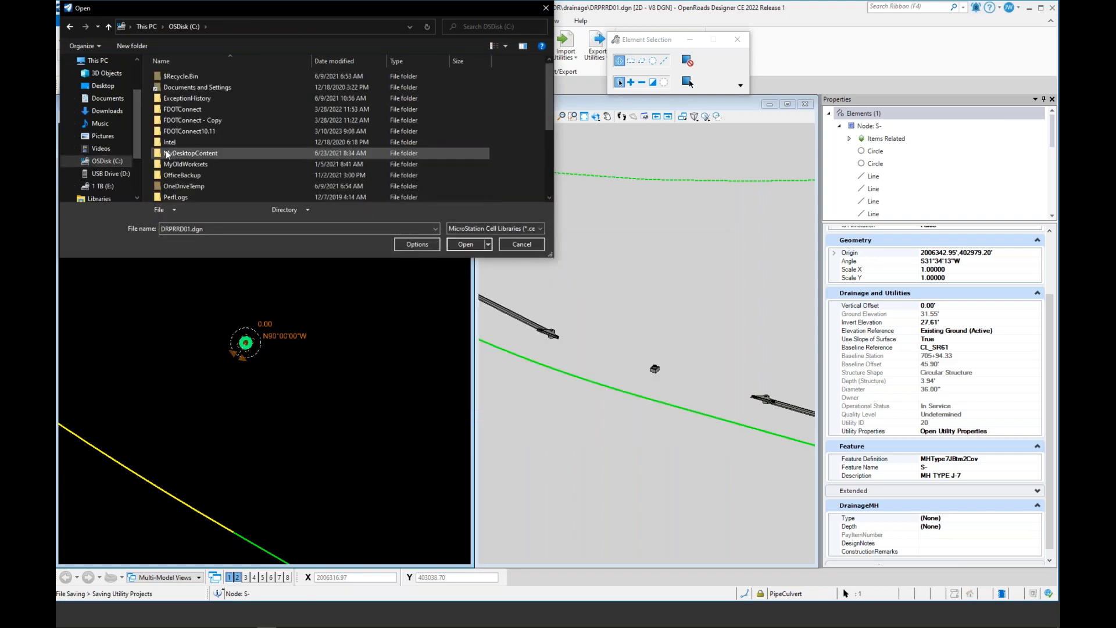
pyautogui.doubleClick(194, 132)
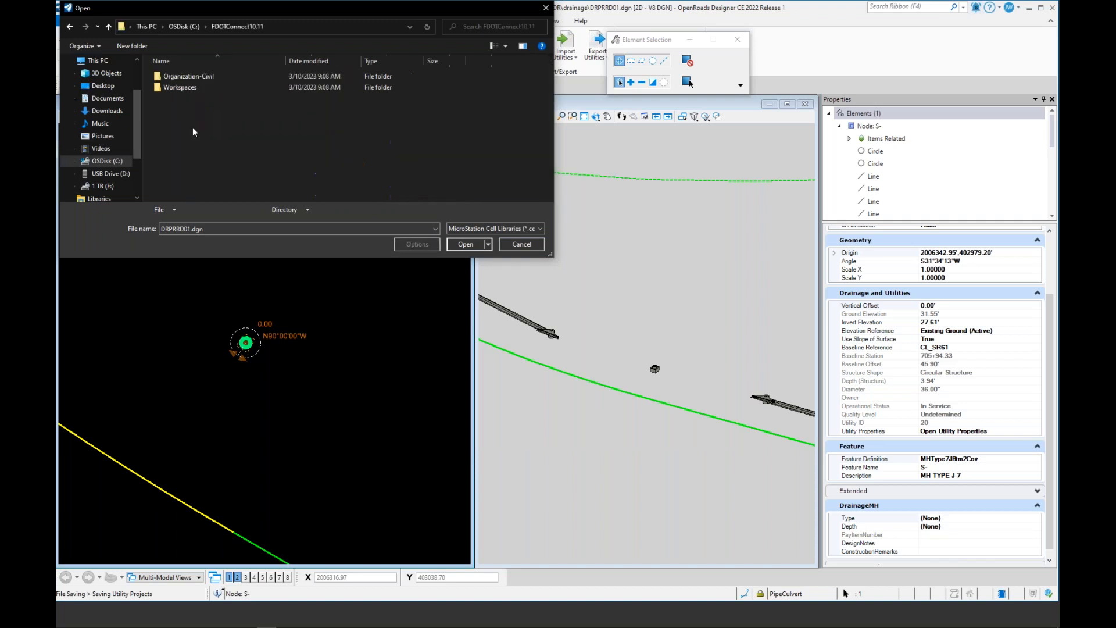
pyautogui.doubleClick(208, 79)
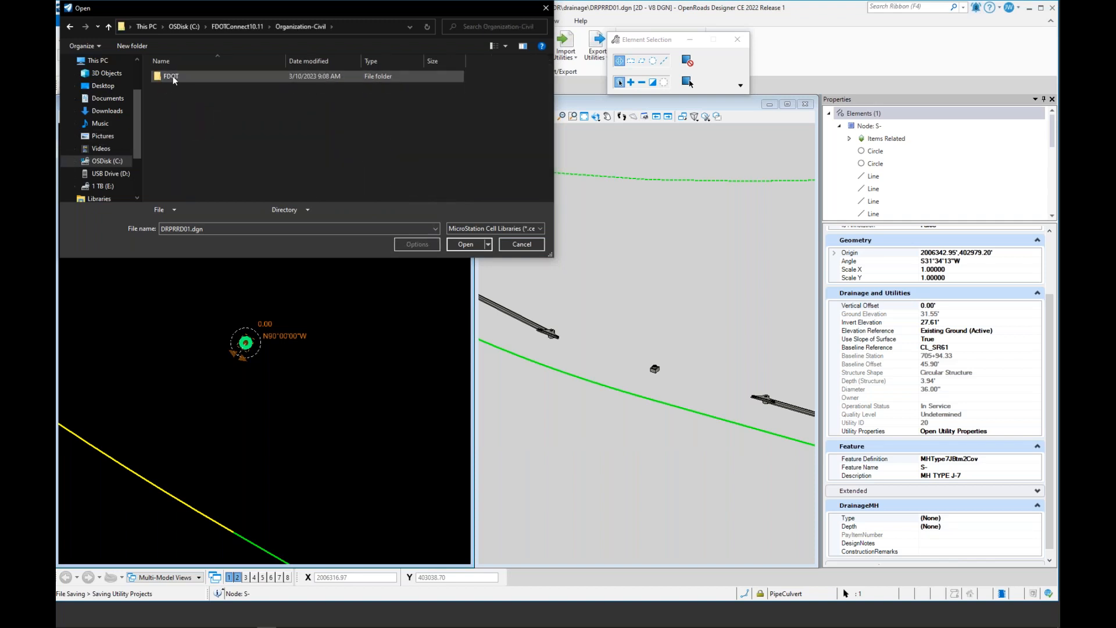
pyautogui.doubleClick(172, 75)
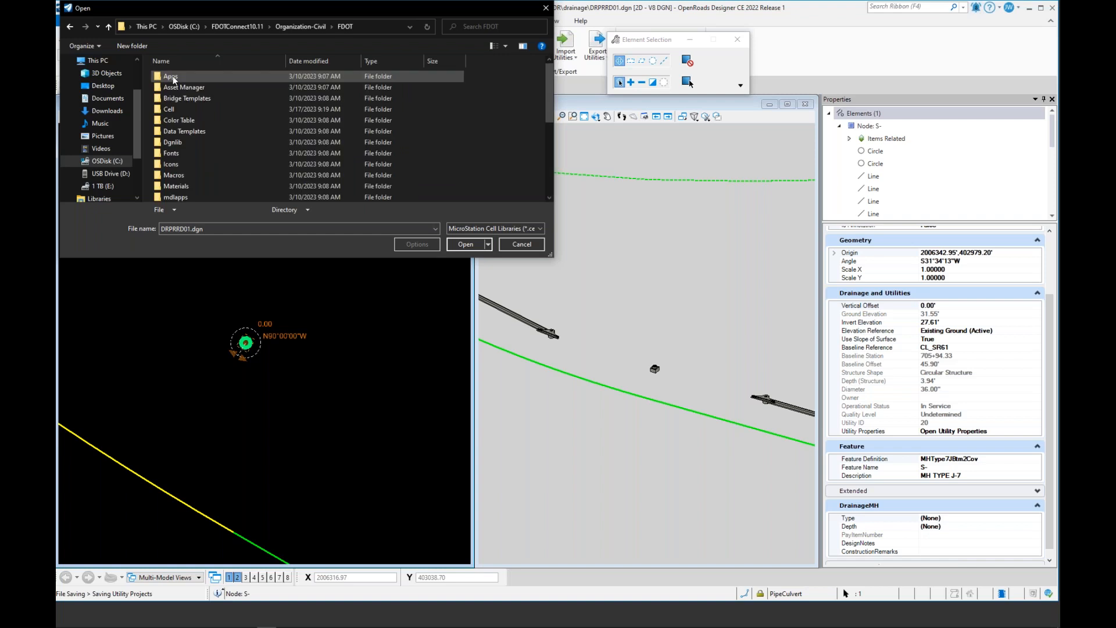
pyautogui.doubleClick(185, 111)
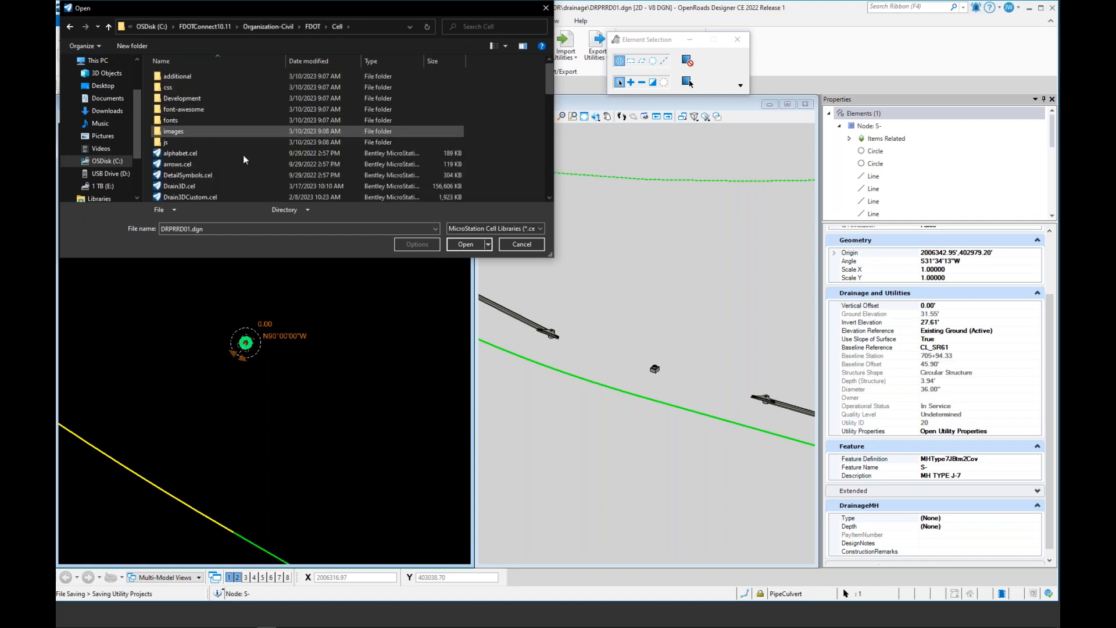
pyautogui.scroll(-1, 225, 161)
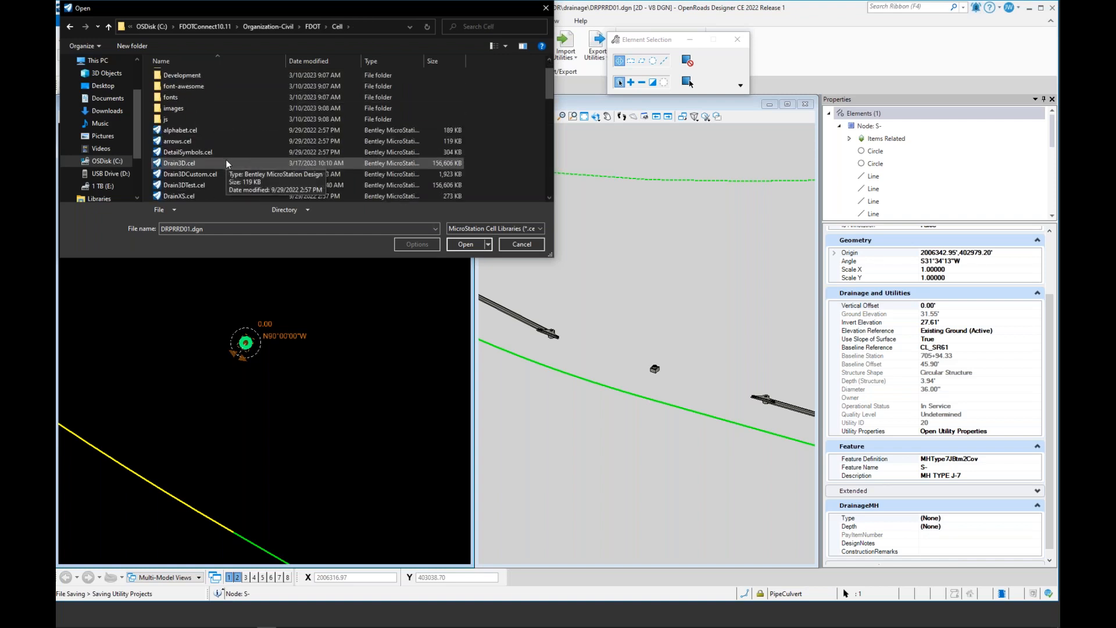
pyautogui.click(208, 162)
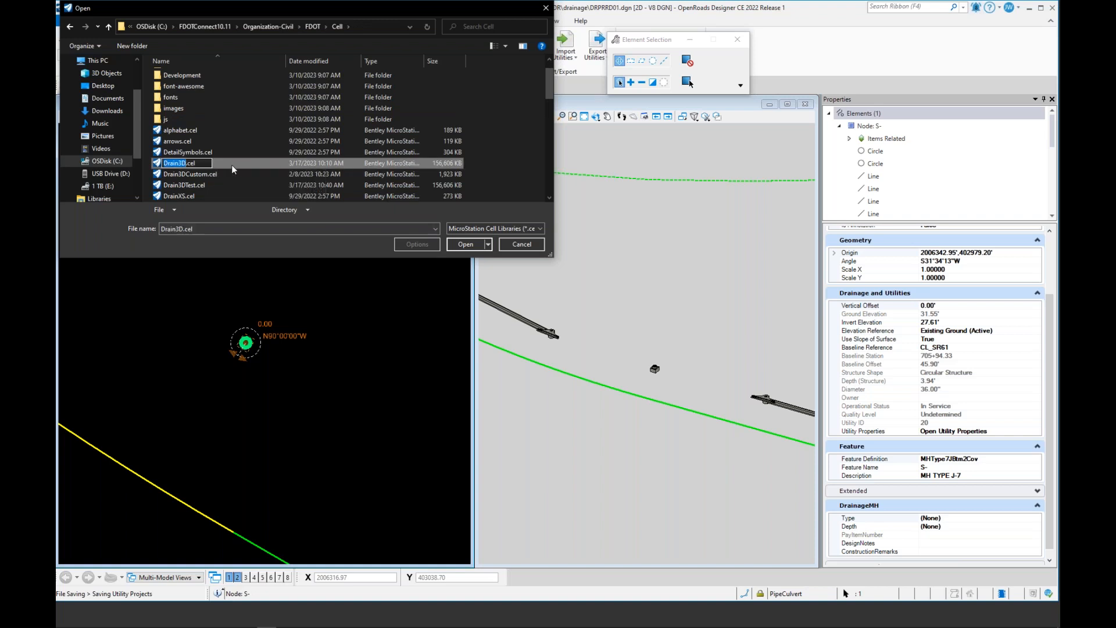
pyautogui.doubleClick(255, 163)
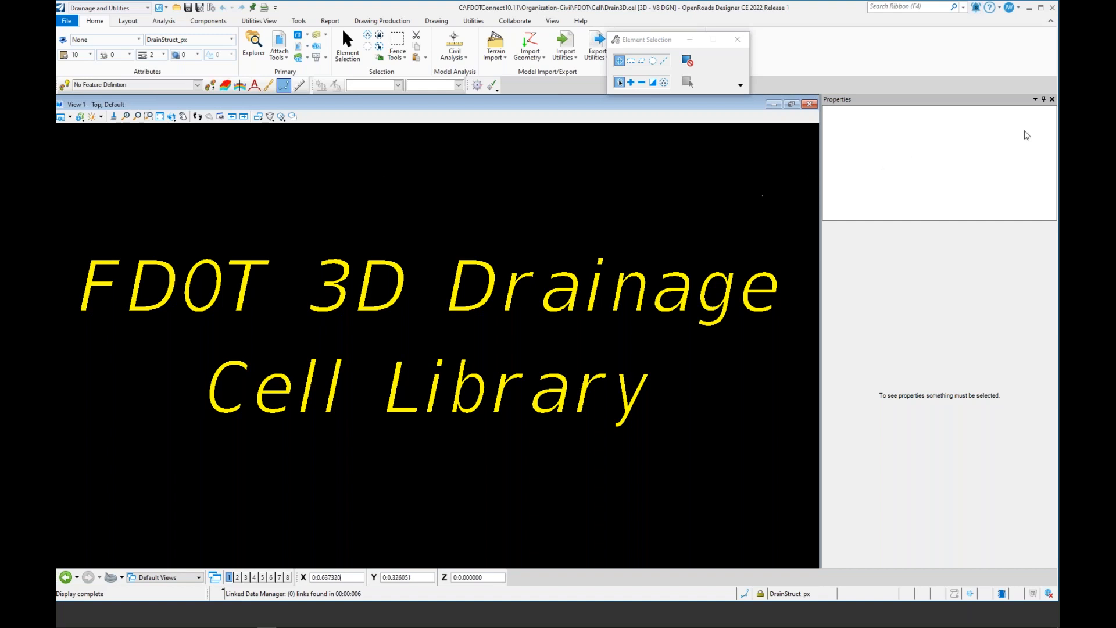
# Step: Close the Properties panel and open the cell library's Models dialog
pyautogui.click(1051, 99)
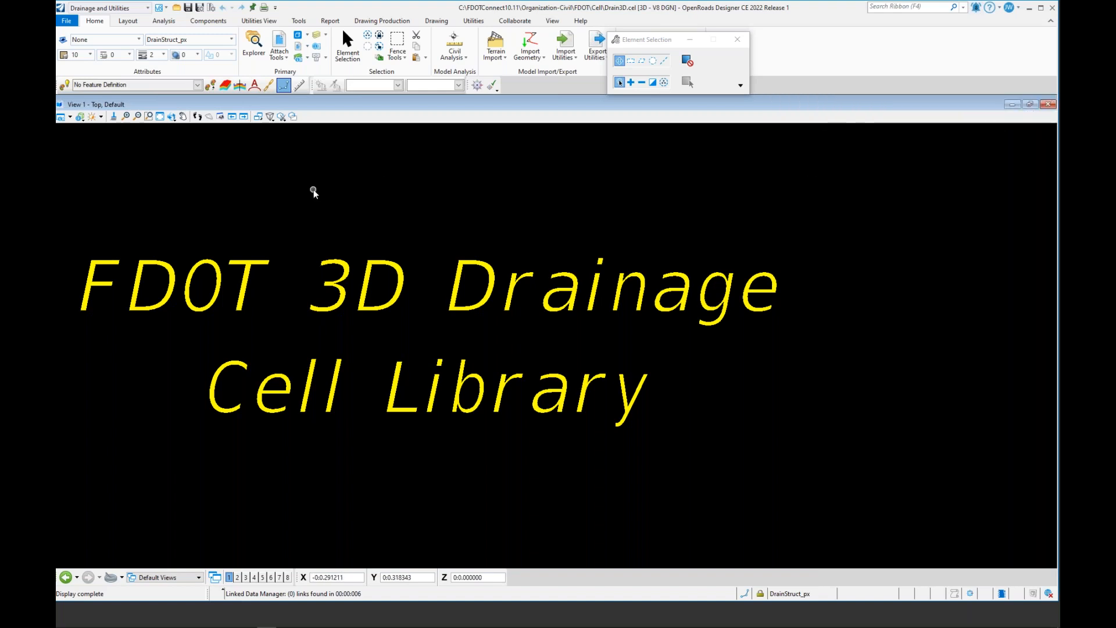
pyautogui.click(297, 36)
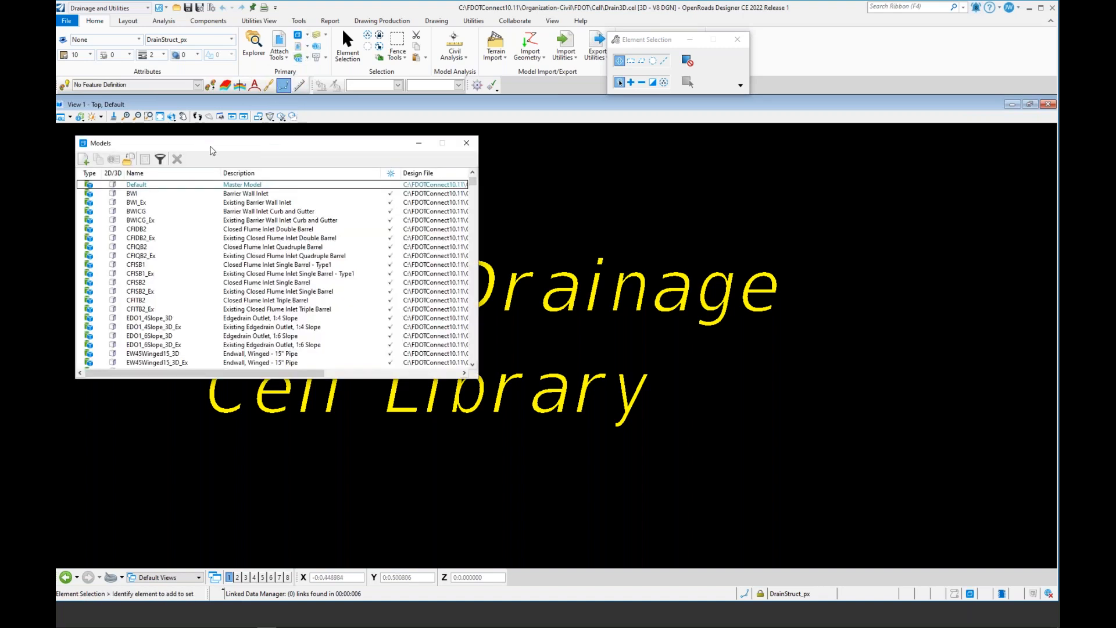
pyautogui.moveTo(236, 149); pyautogui.dragTo(324, 158)
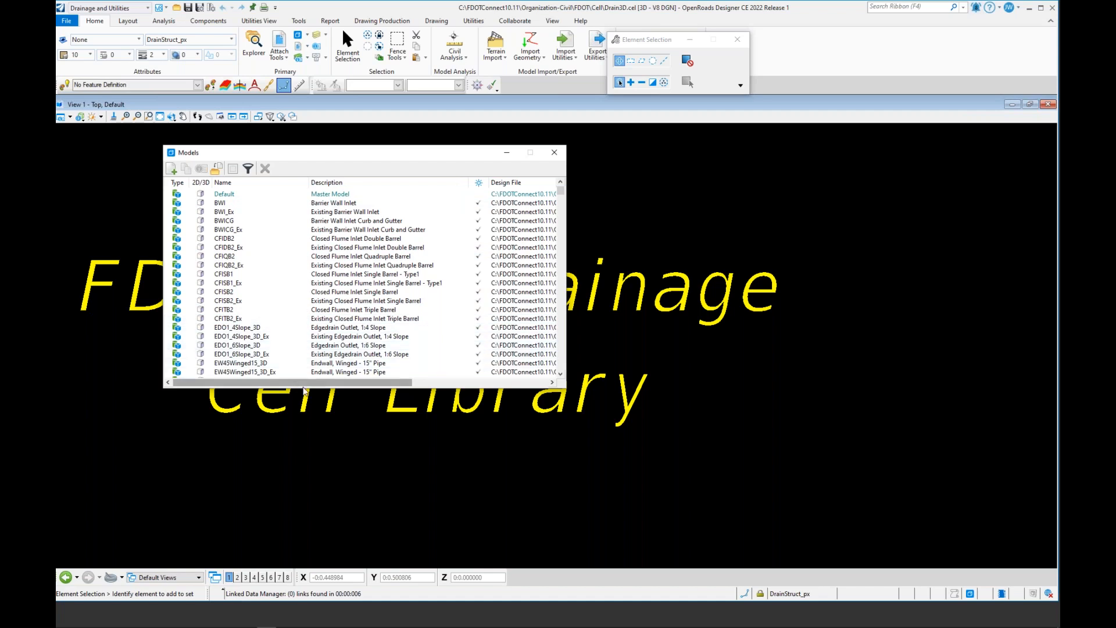
# Step: Find and open the MESC36RCP2S_3D mitered end section model (36" RCP, 1:2, 1 pipe)
pyautogui.scroll(-4, 450, 302)
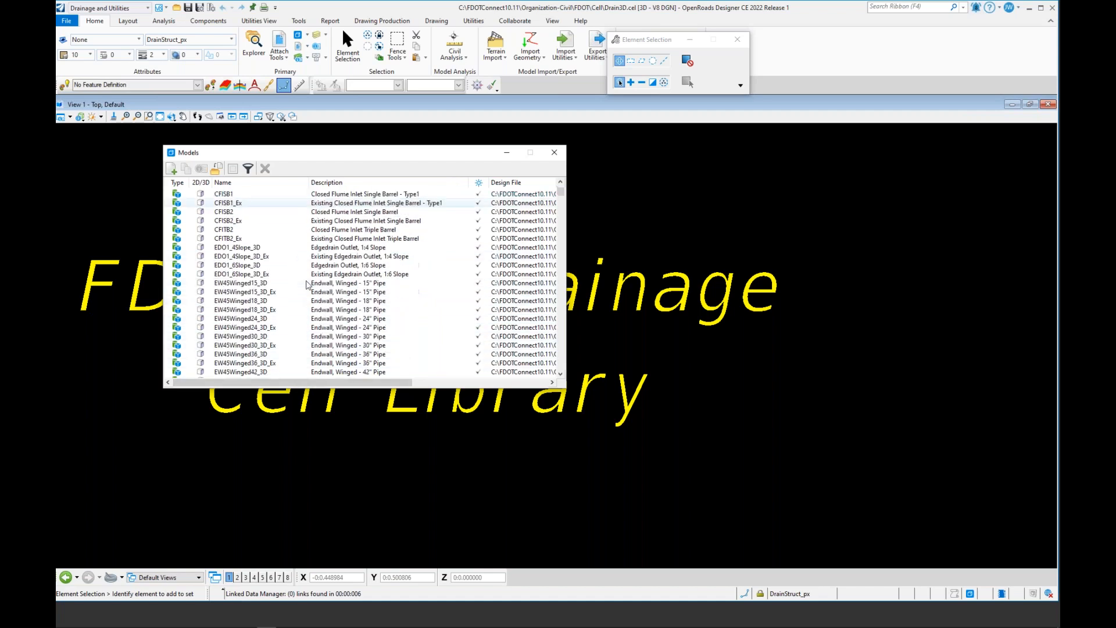
pyautogui.scroll(-10, 451, 303)
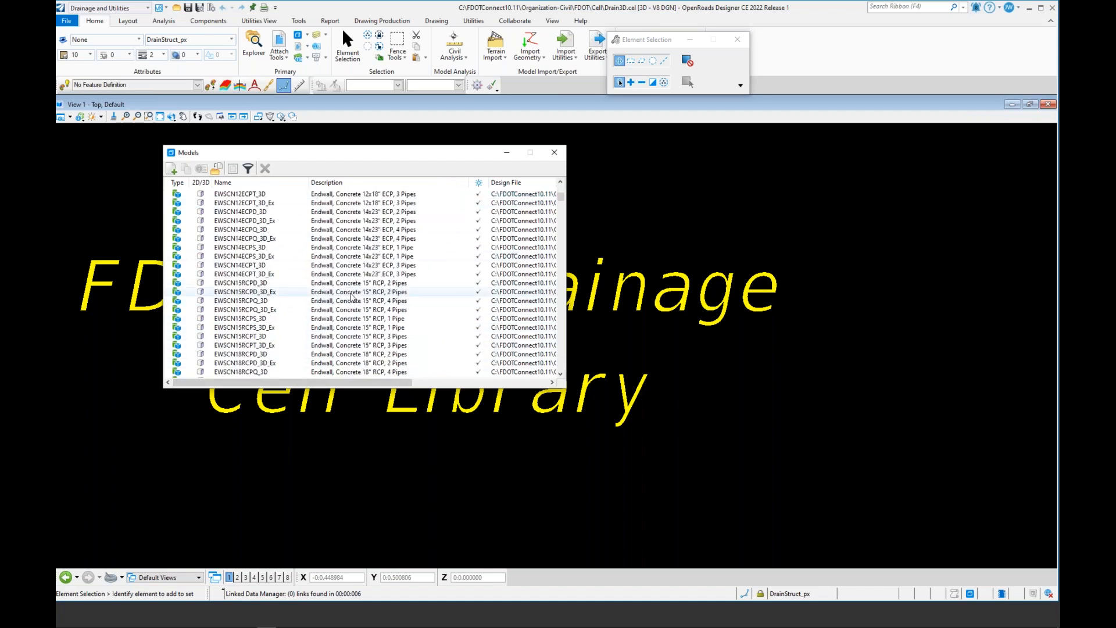
pyautogui.scroll(-8, 351, 297)
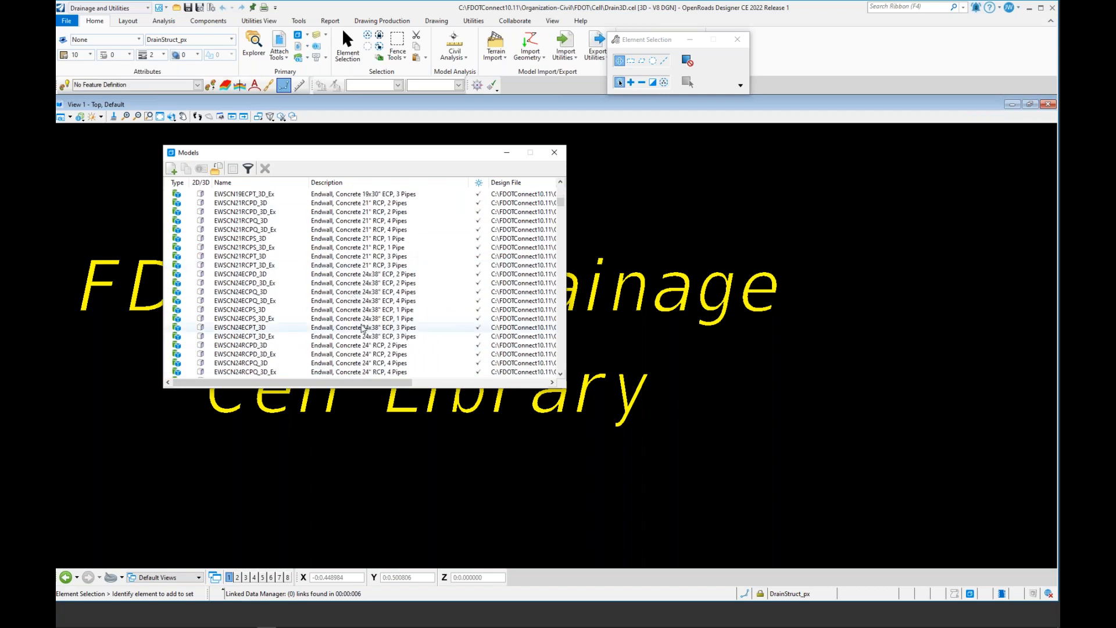
pyautogui.scroll(-10, 363, 328)
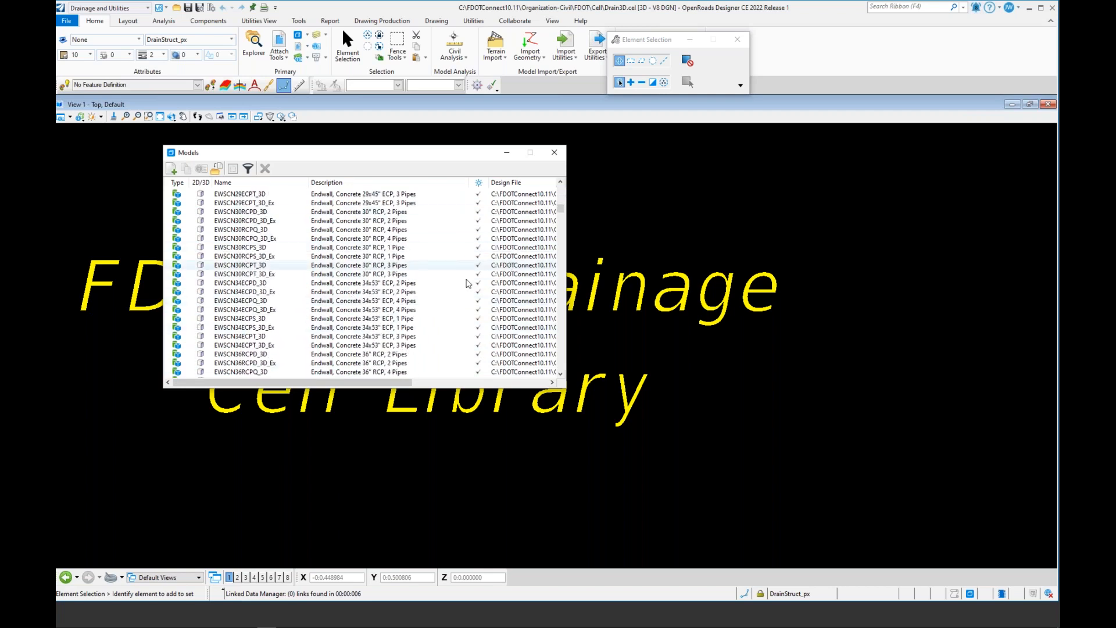
pyautogui.scroll(-12, 349, 312)
pyautogui.scroll(-2, 347, 309)
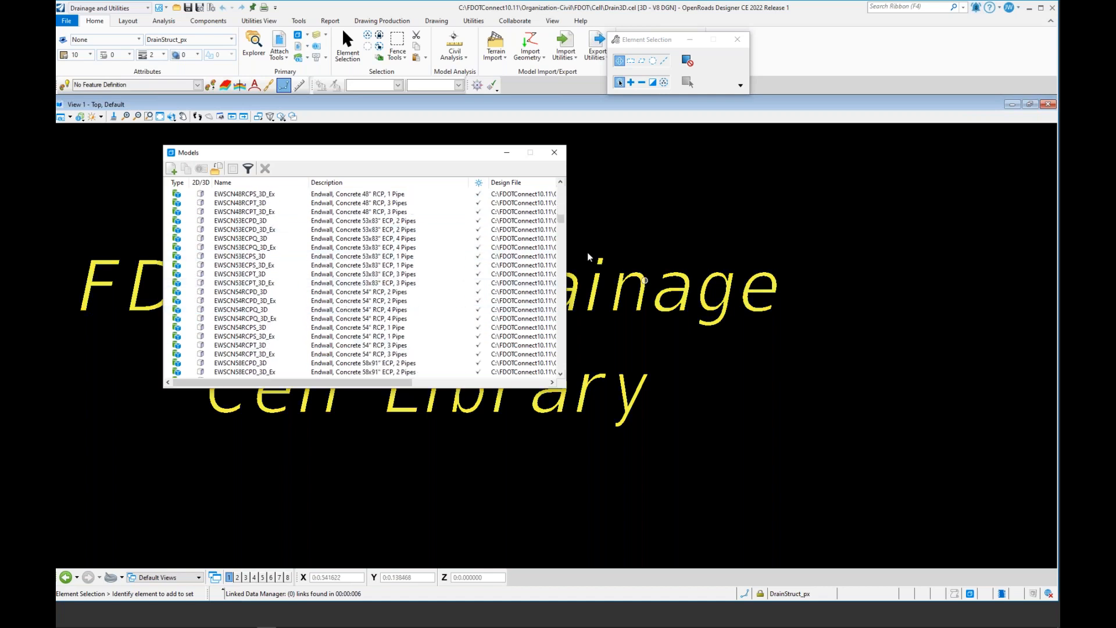
pyautogui.moveTo(562, 218); pyautogui.dragTo(565, 281)
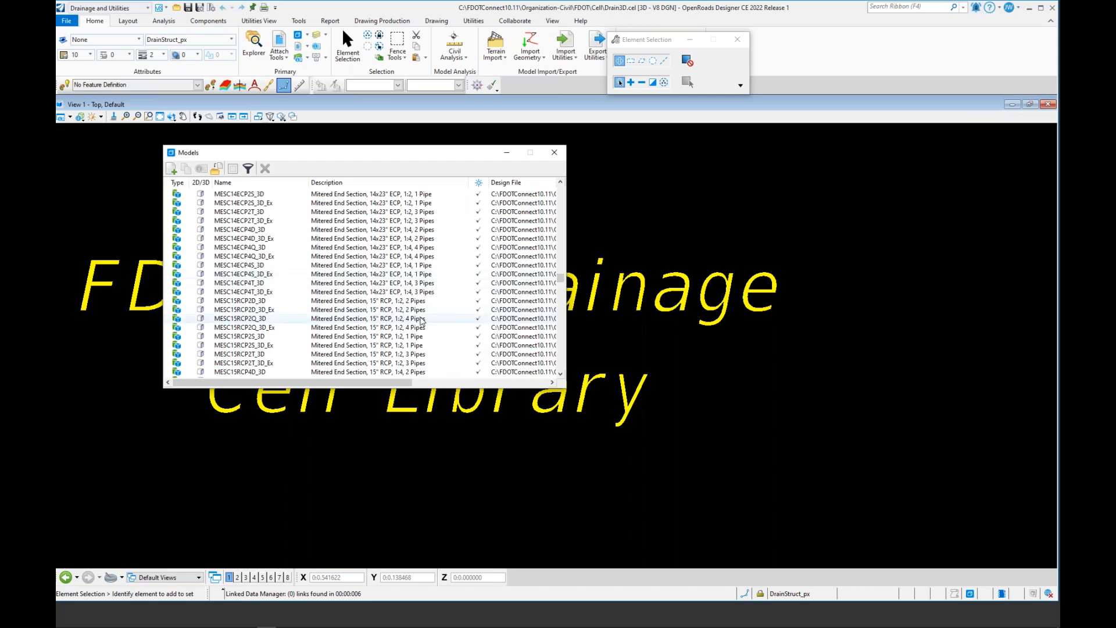
pyautogui.scroll(-6, 421, 330)
pyautogui.scroll(-10, 422, 329)
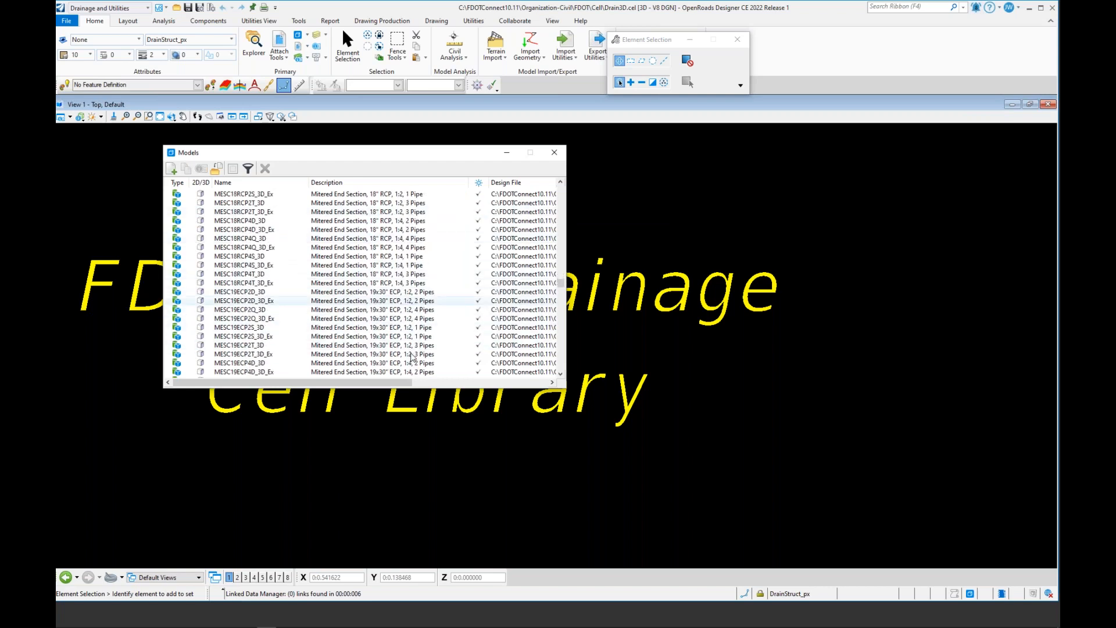
pyautogui.scroll(-3, 412, 356)
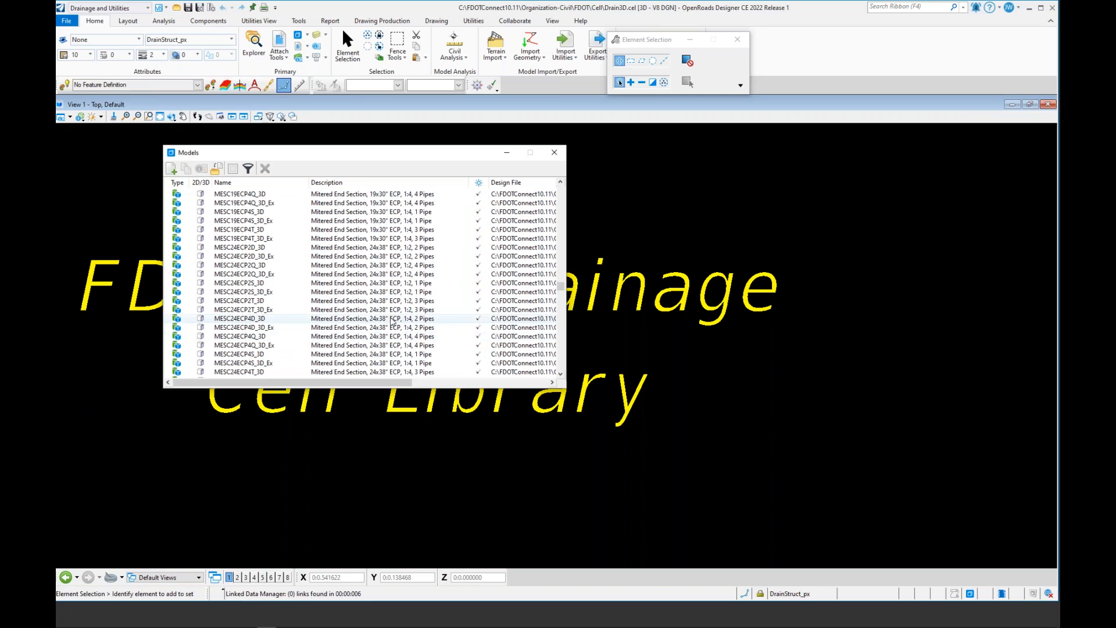
pyautogui.scroll(-13, 409, 335)
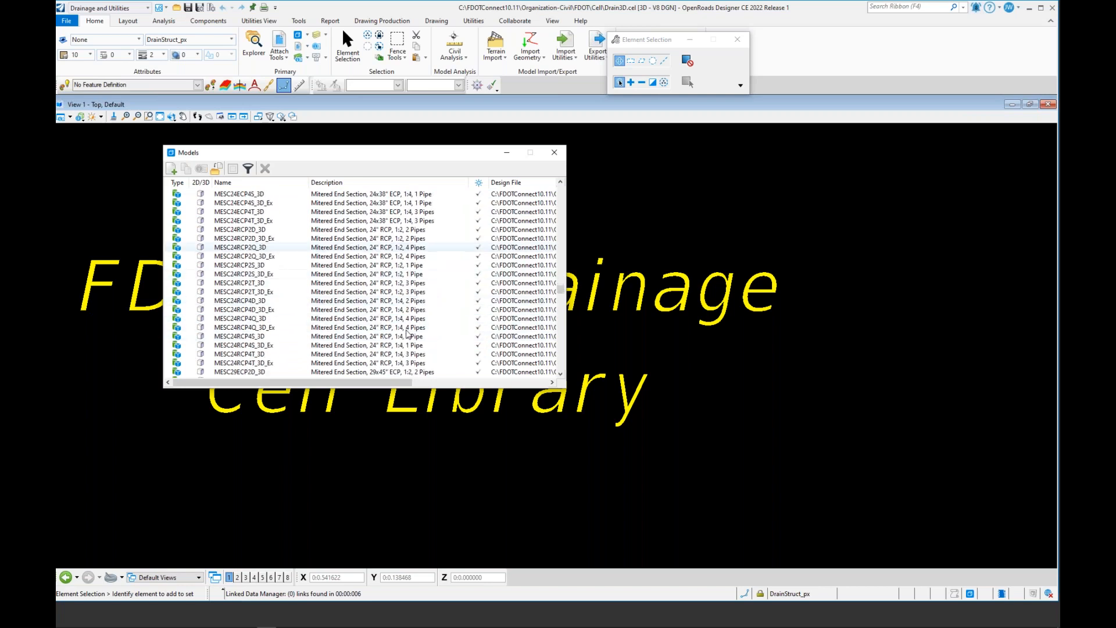
pyautogui.scroll(-13, 407, 334)
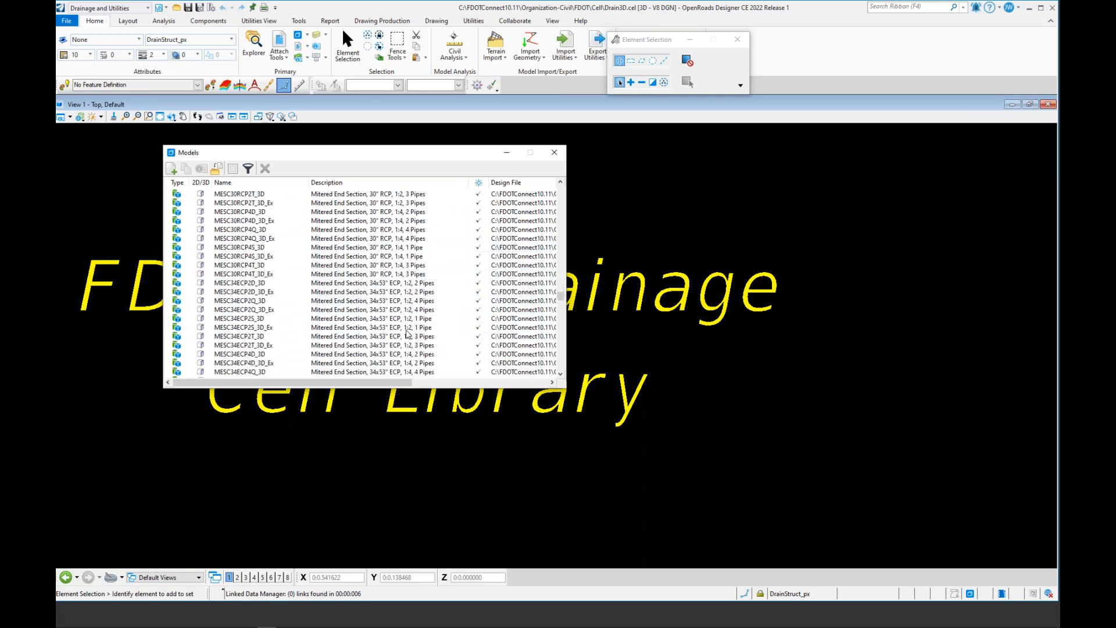
pyautogui.scroll(1, 404, 302)
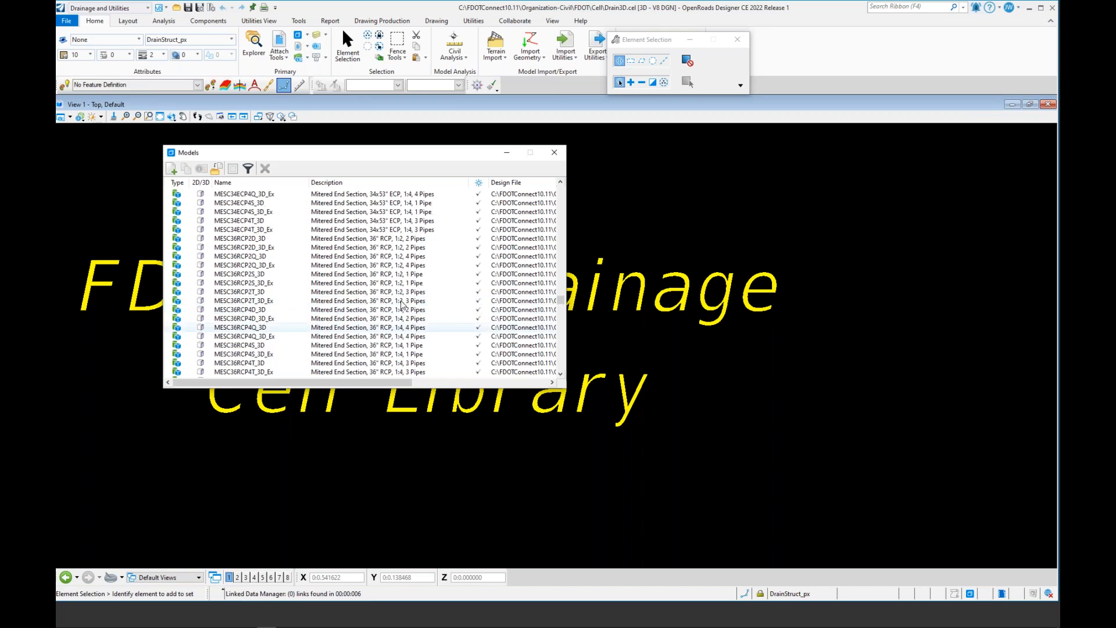
pyautogui.click(411, 276)
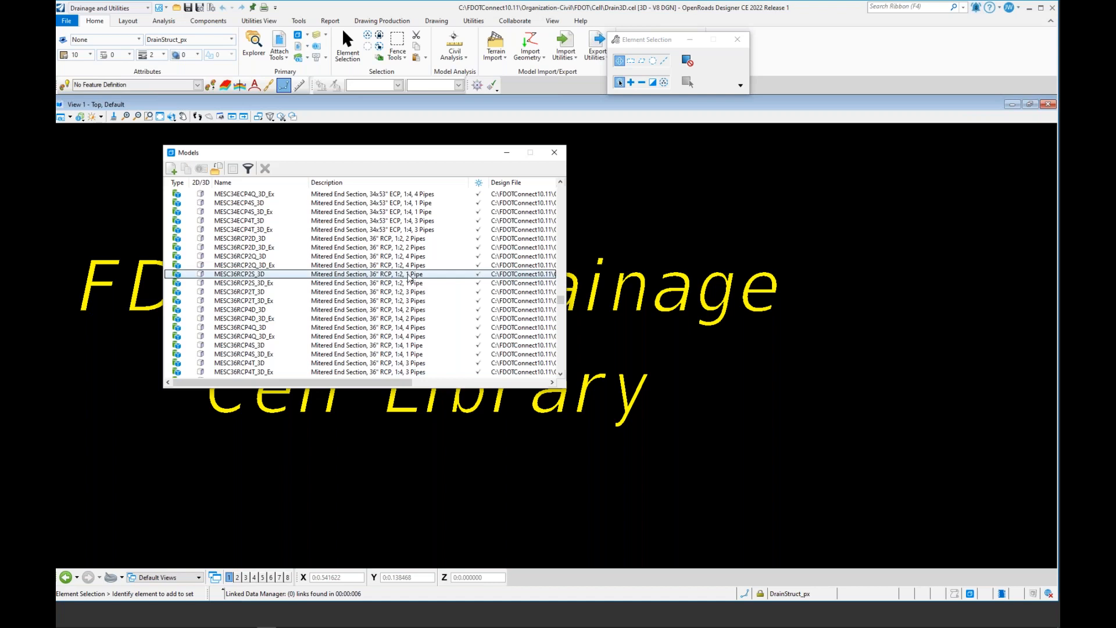
pyautogui.doubleClick(410, 276)
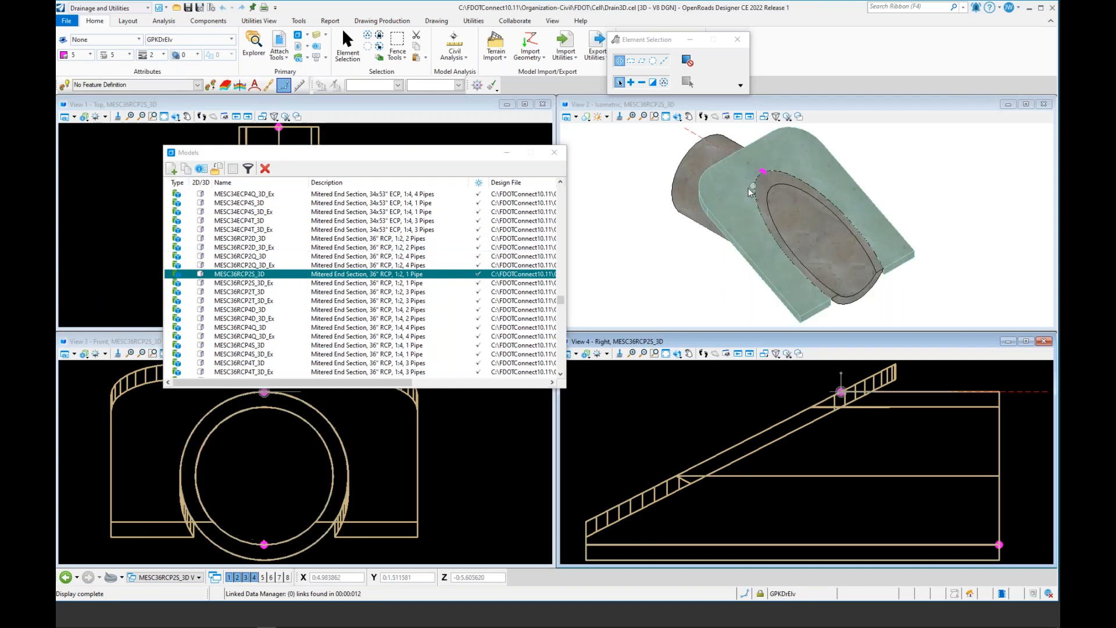
# Step: Copy the MESC36RCP2S_3D model, naming the copy ConcreteJacket36_3D
pyautogui.moveTo(765, 172)
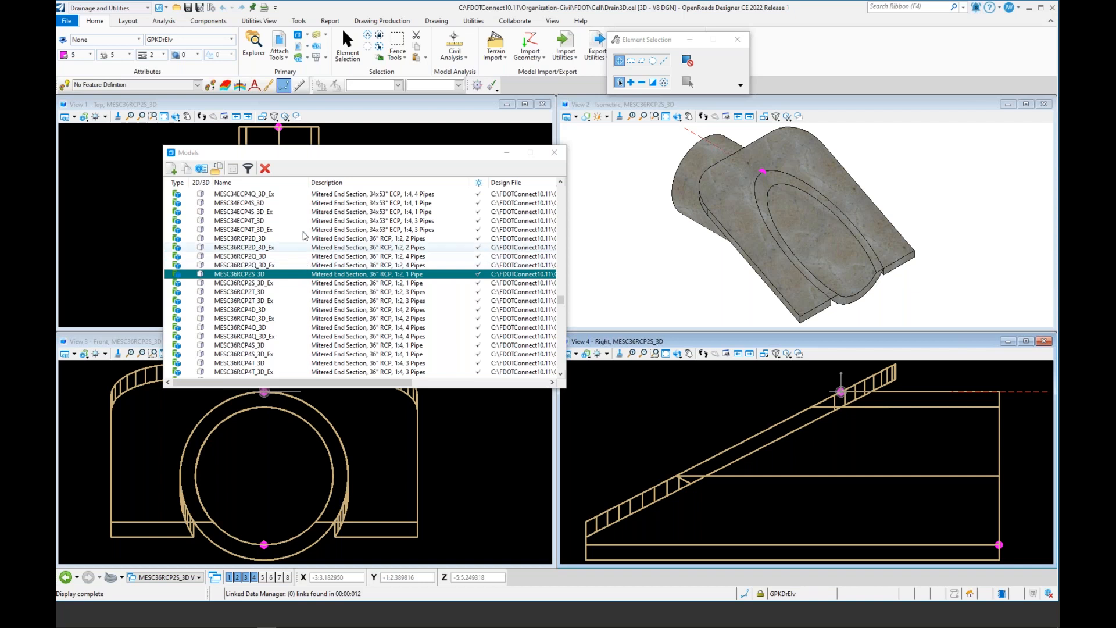
pyautogui.click(186, 169)
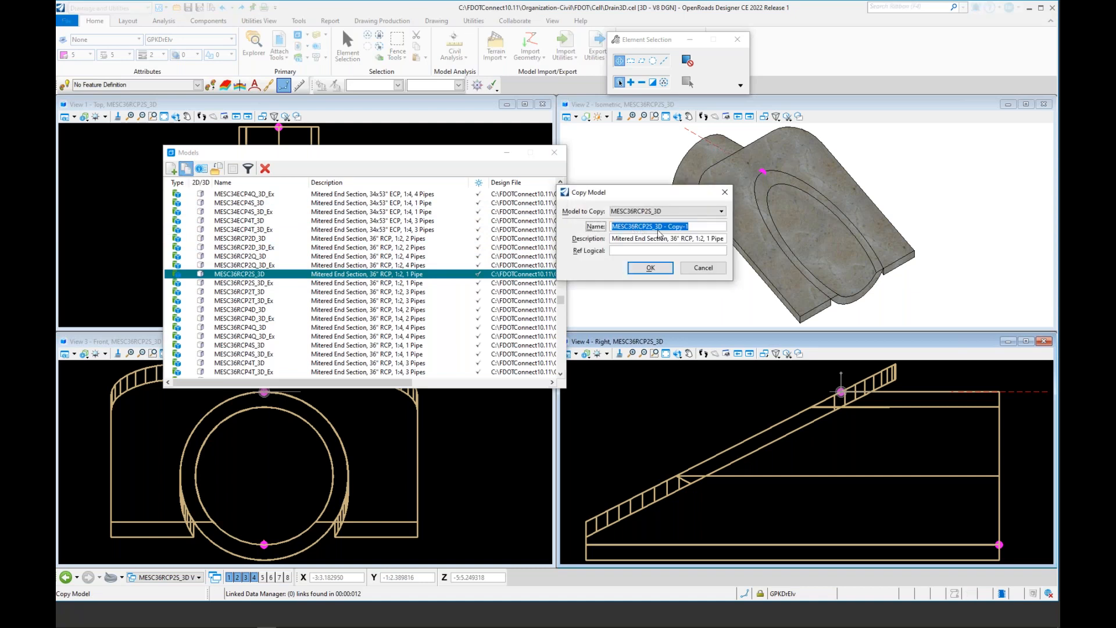
pyautogui.moveTo(653, 228); pyautogui.dragTo(612, 230)
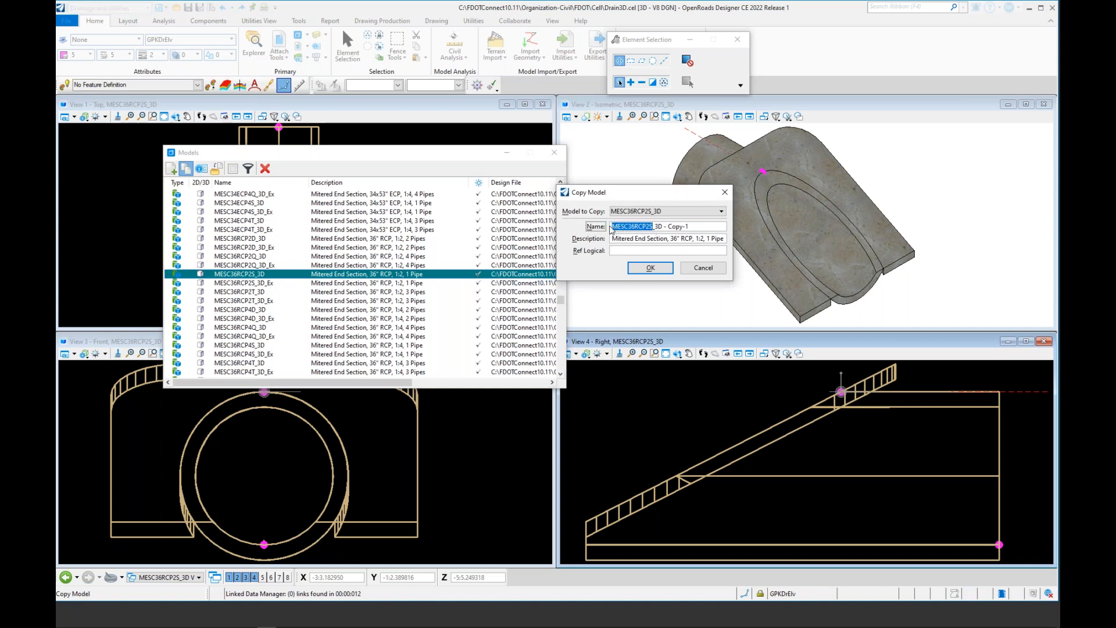
pyautogui.write('Conc')
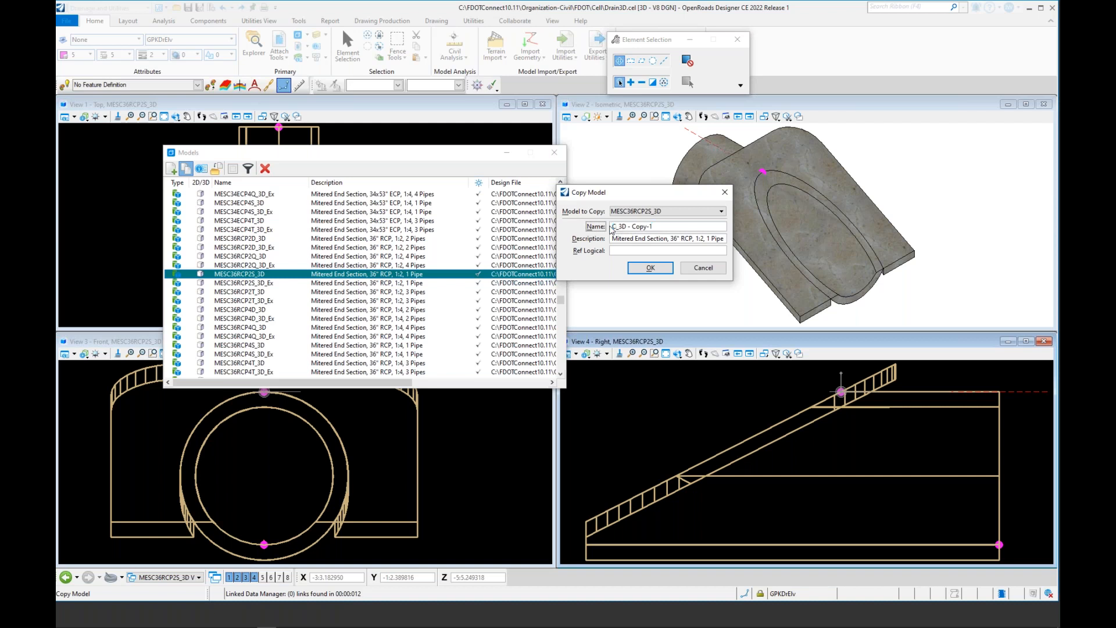
pyautogui.write('reteJacket36')
pyautogui.press('Delete')
pyautogui.press('Delete')
pyautogui.press('Delete')
pyautogui.press('Delete')
pyautogui.press('Delete')
# Step: Set the copied model's description to "Concrete Jacket, 36" RCP" and confirm the copy
pyautogui.moveTo(612, 240); pyautogui.dragTo(669, 246)
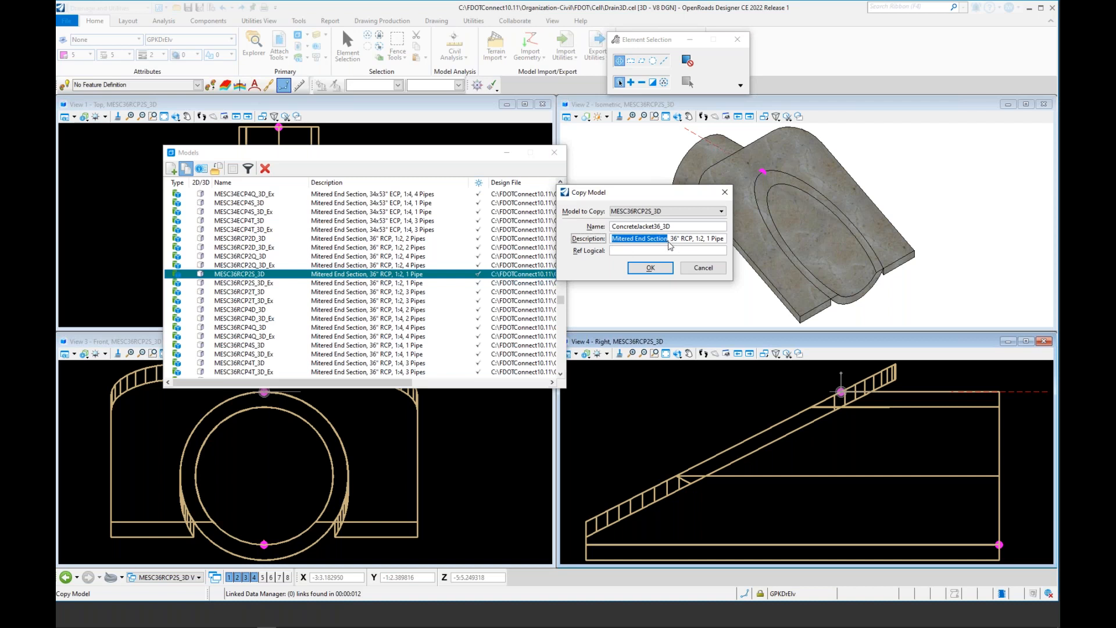
pyautogui.write('Concrete J')
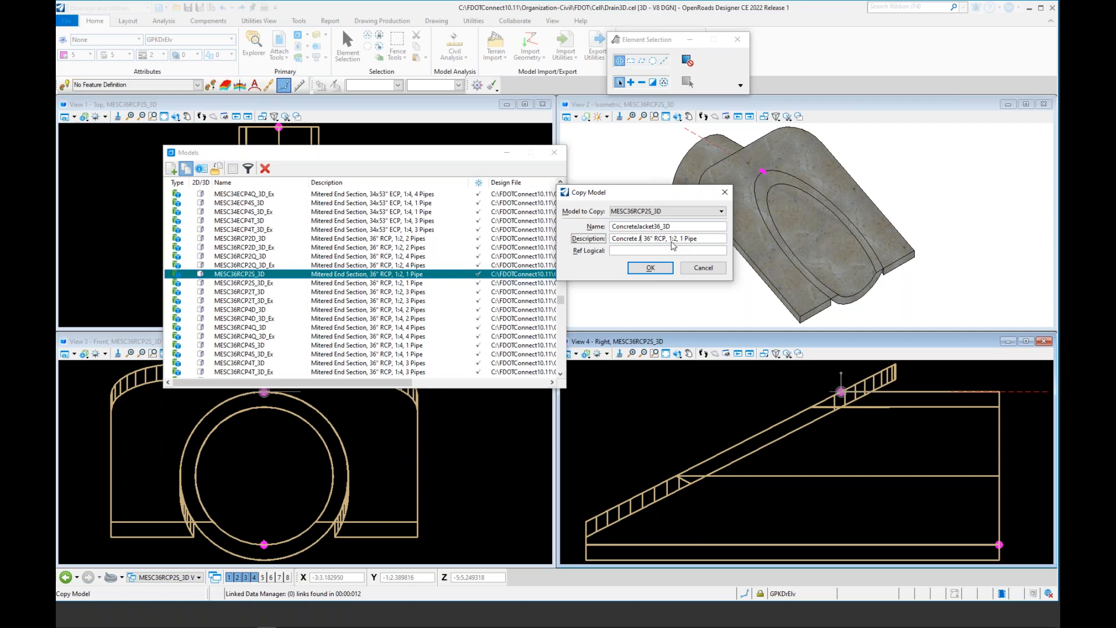
pyautogui.write('acket,')
pyautogui.moveTo(681, 243); pyautogui.dragTo(714, 245)
pyautogui.press('Delete')
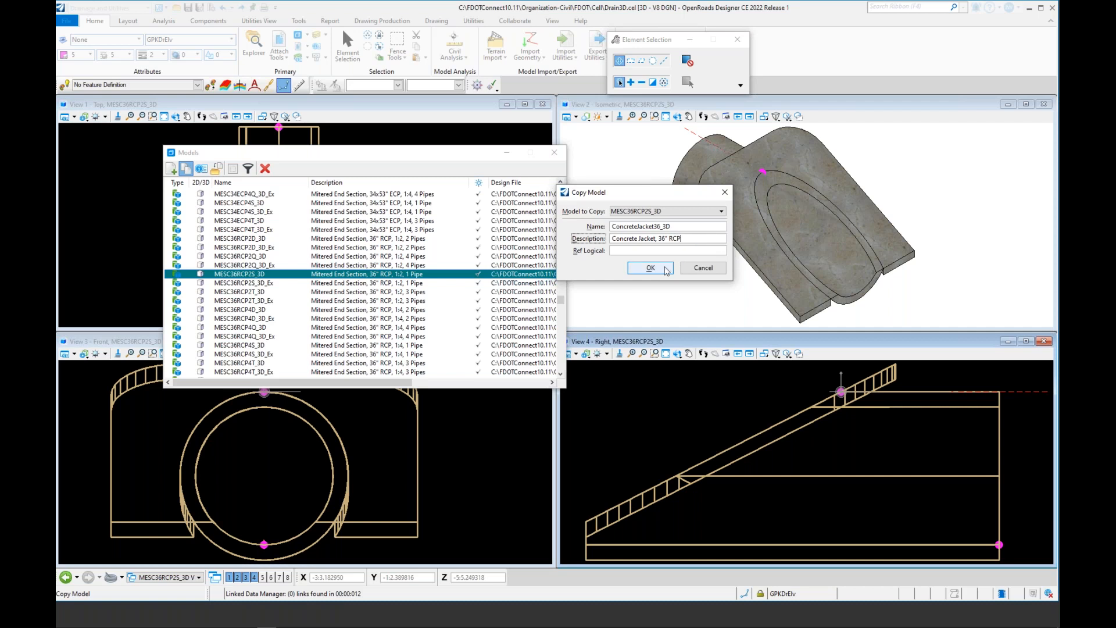
pyautogui.click(650, 268)
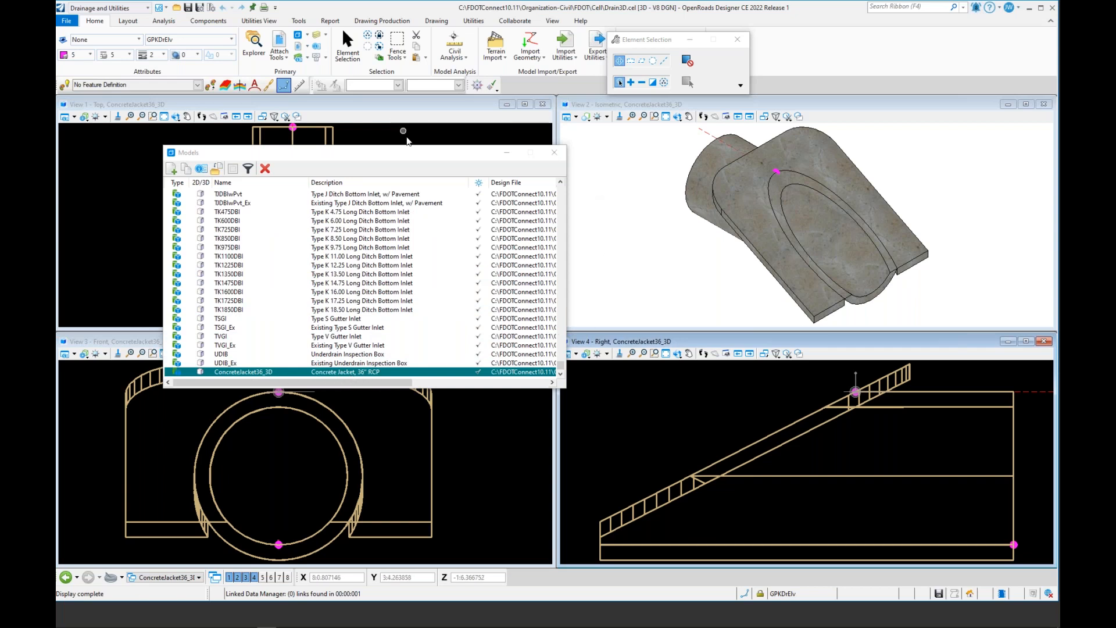
# Step: Close the Models dialog and delete the end section's sloped slab solid, keeping only the pipe
pyautogui.click(554, 153)
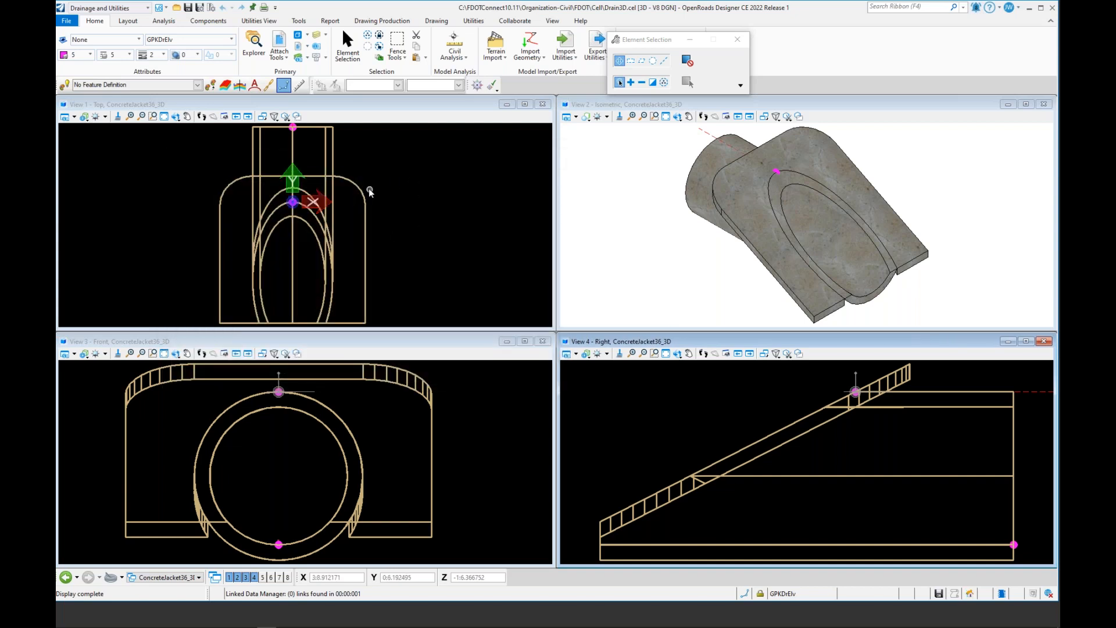
pyautogui.click(368, 197)
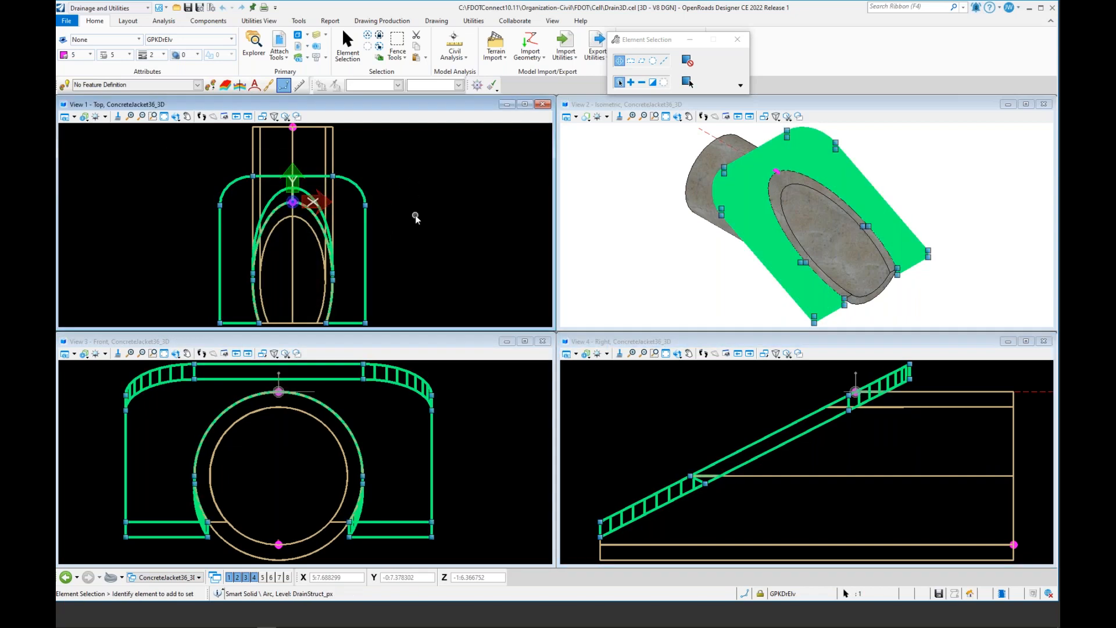
pyautogui.click(414, 217)
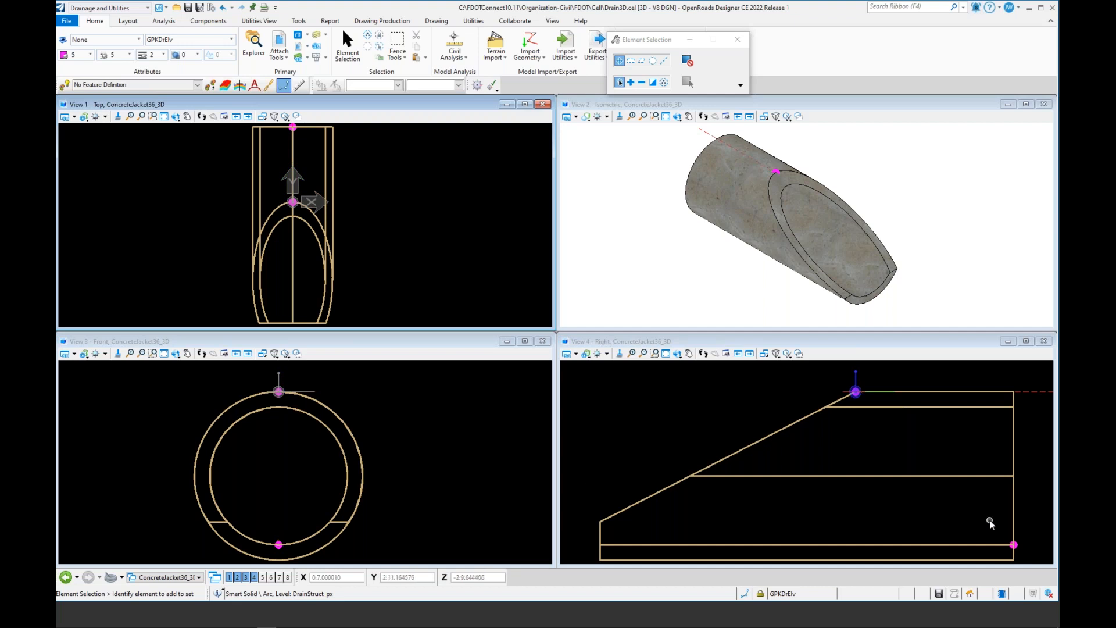
# Step: Select the end-point markers and move them back along the pipe to sit directly below the pipe's top key point
pyautogui.moveTo(989, 517); pyautogui.dragTo(1039, 559)
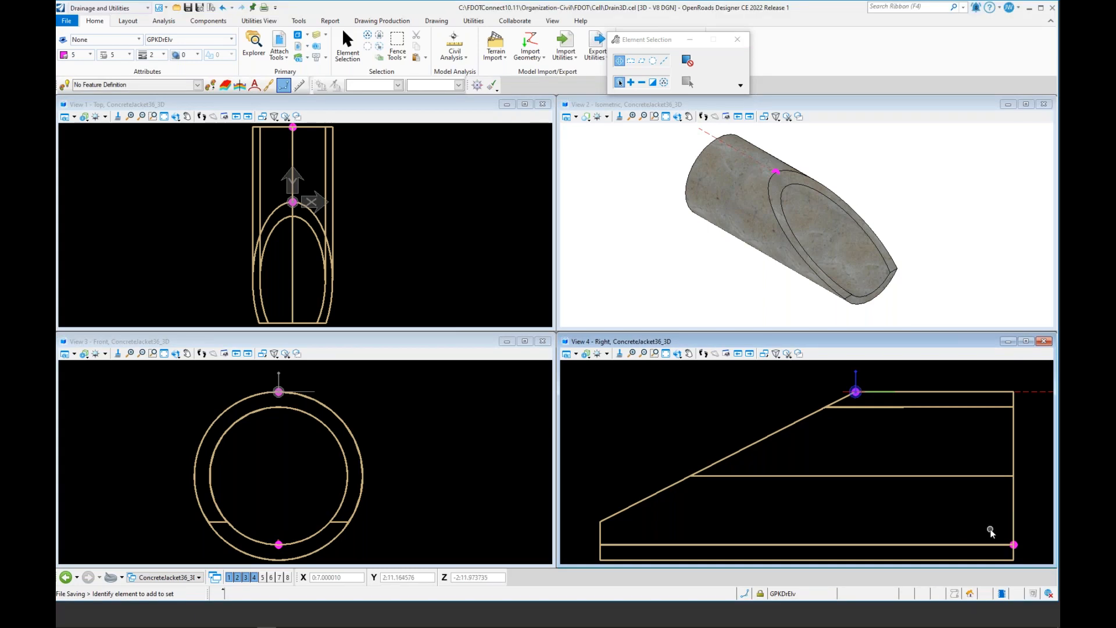
pyautogui.moveTo(988, 525); pyautogui.dragTo(1043, 558)
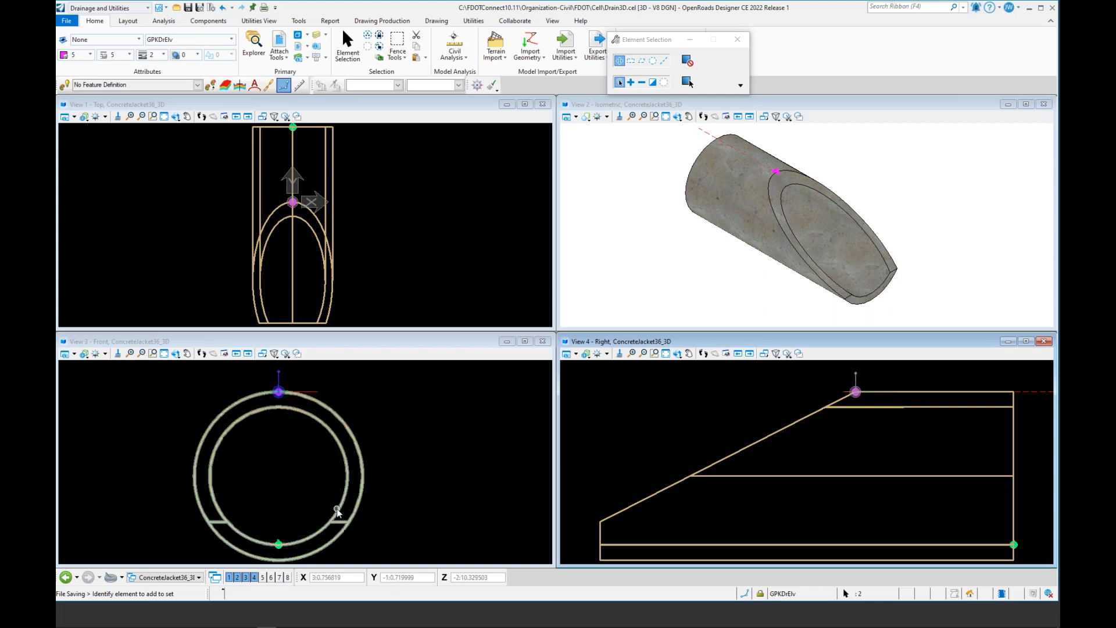
pyautogui.scroll(5, 278, 549)
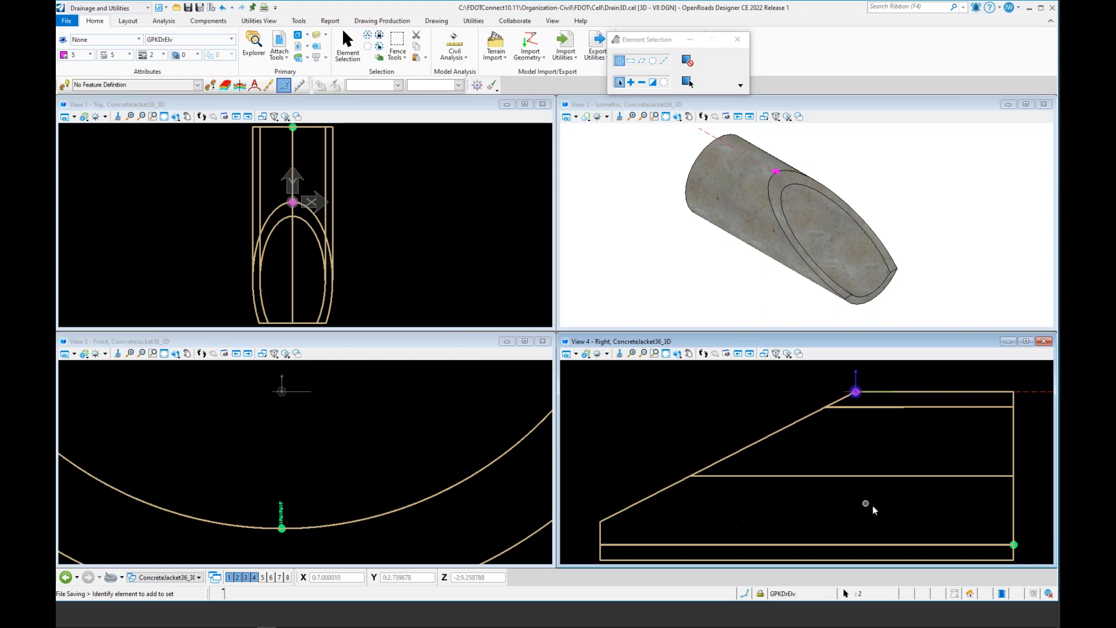
pyautogui.click(1005, 547)
pyautogui.click(1006, 546)
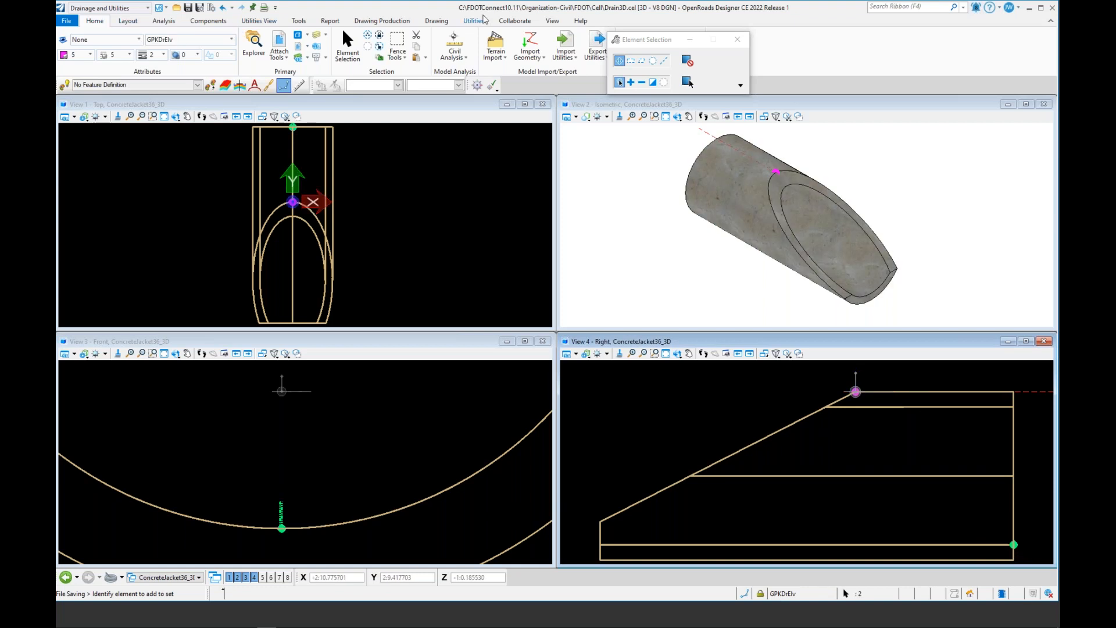
pyautogui.scroll(-8, 582, 43)
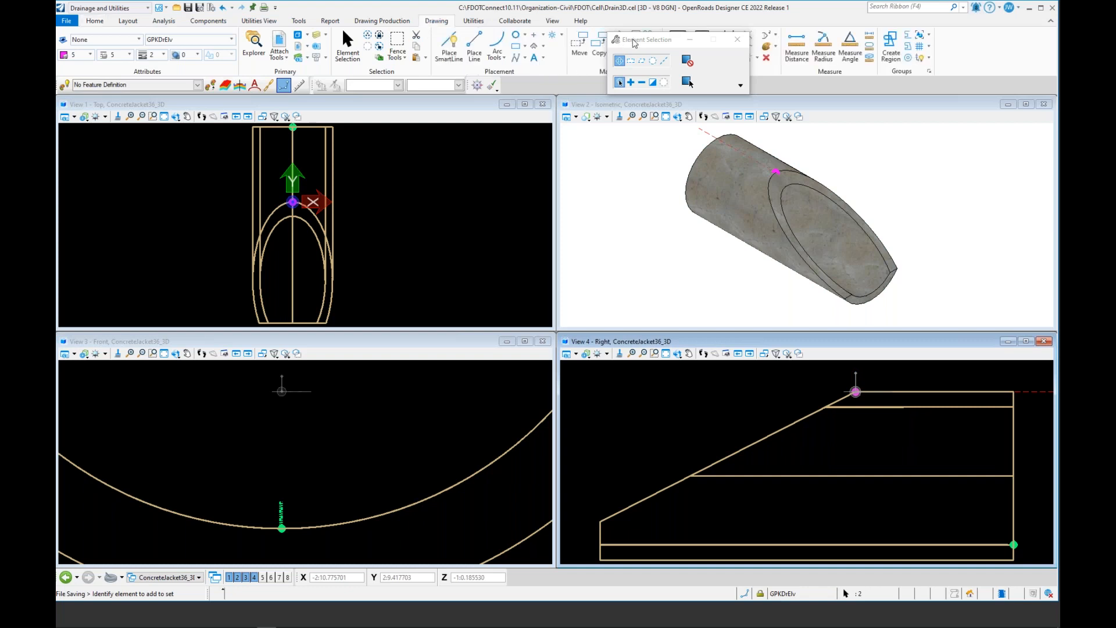
pyautogui.moveTo(635, 43)
pyautogui.mouseDown()
pyautogui.moveTo(644, 65)
pyautogui.moveTo(622, 89)
pyautogui.mouseUp()
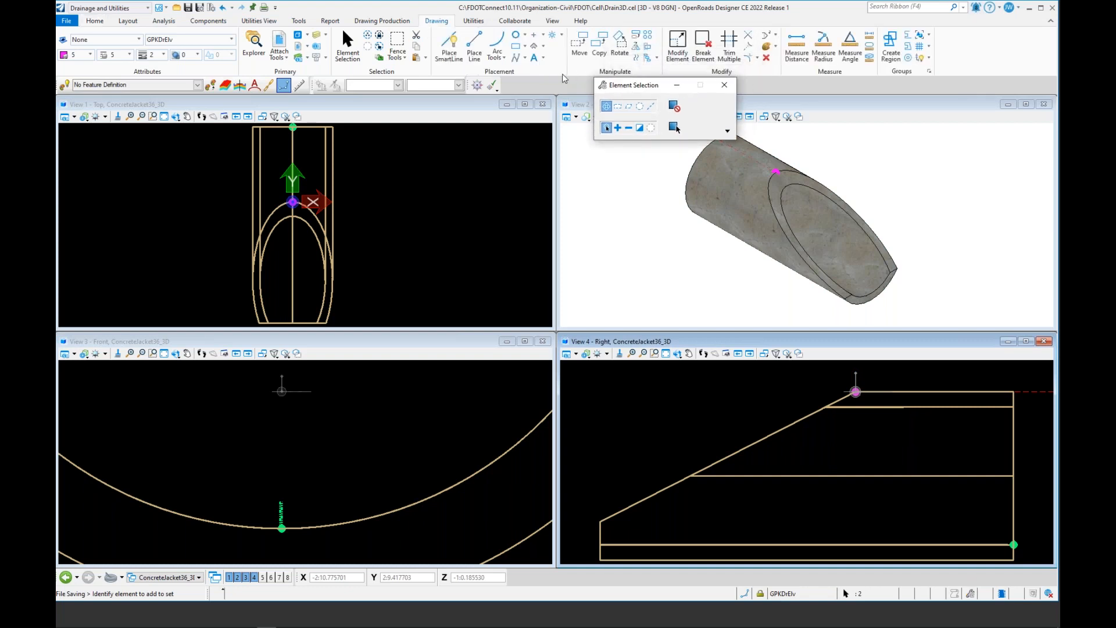
pyautogui.click(581, 43)
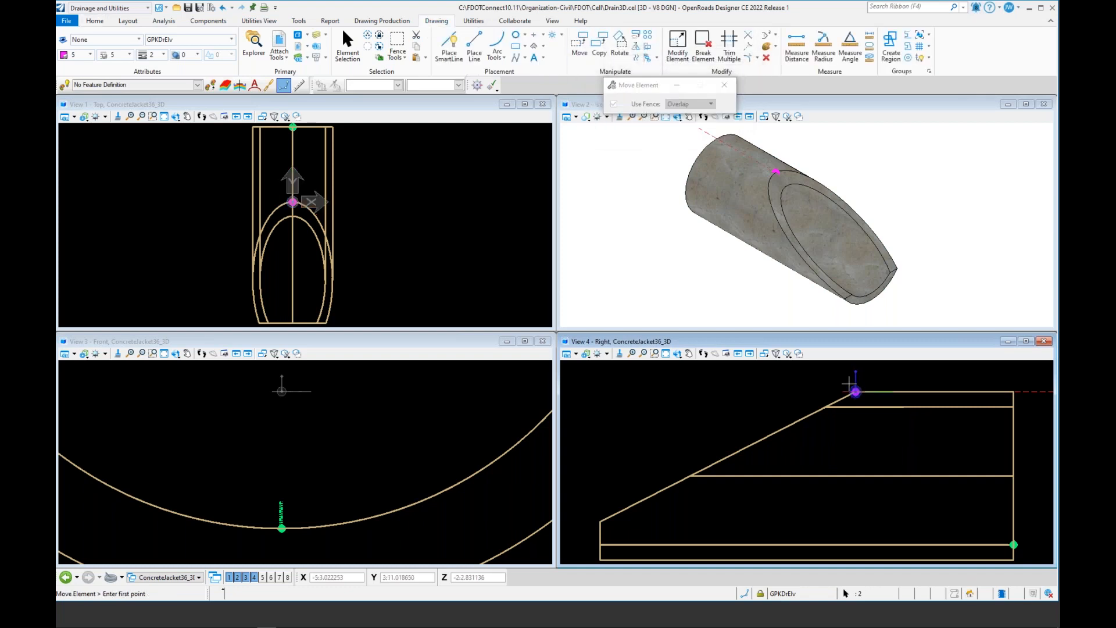
pyautogui.middleClick(1012, 534)
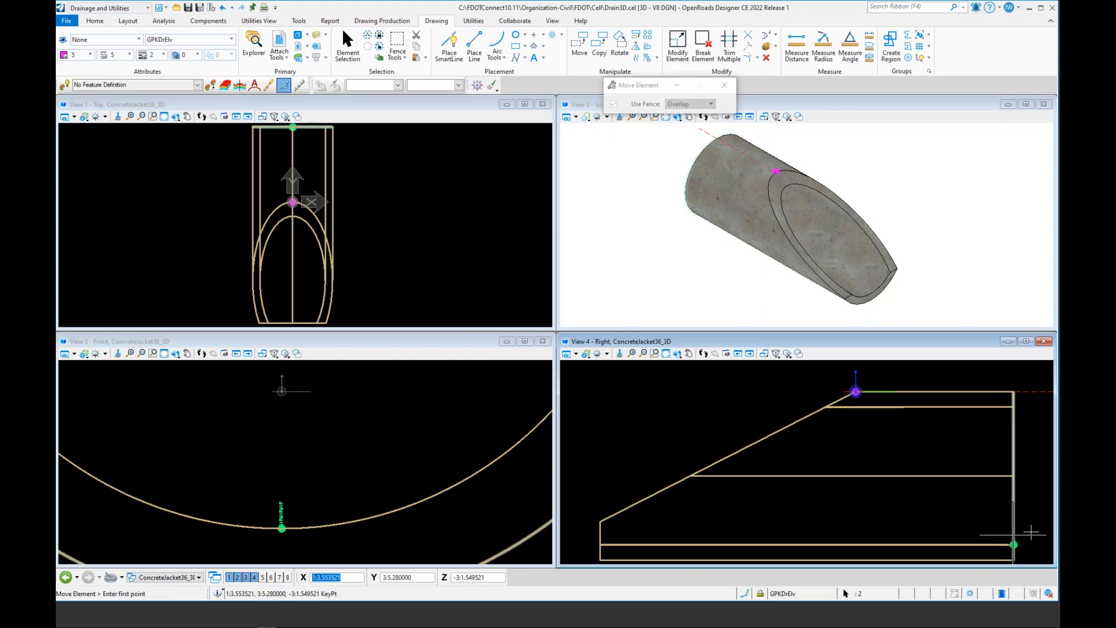
pyautogui.click(1031, 532)
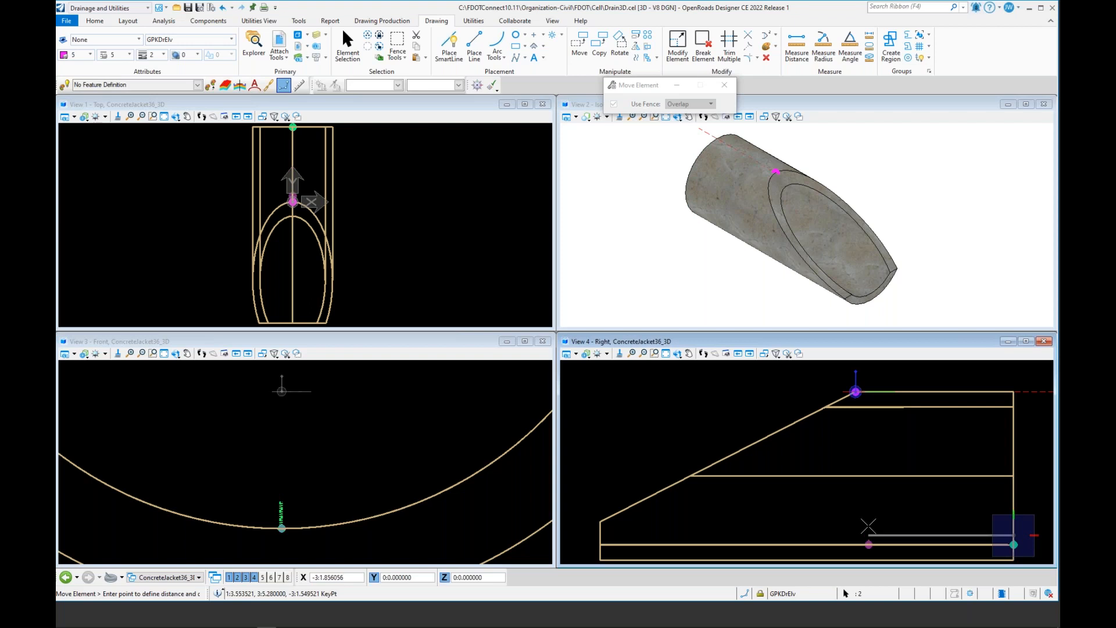
pyautogui.click(855, 391)
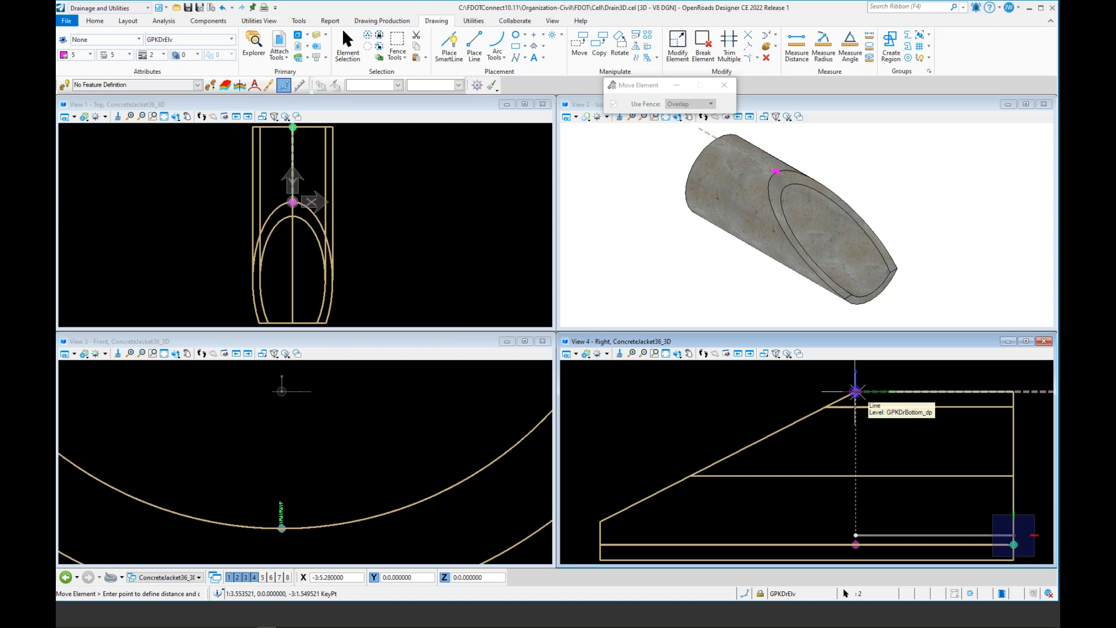
pyautogui.click(856, 392)
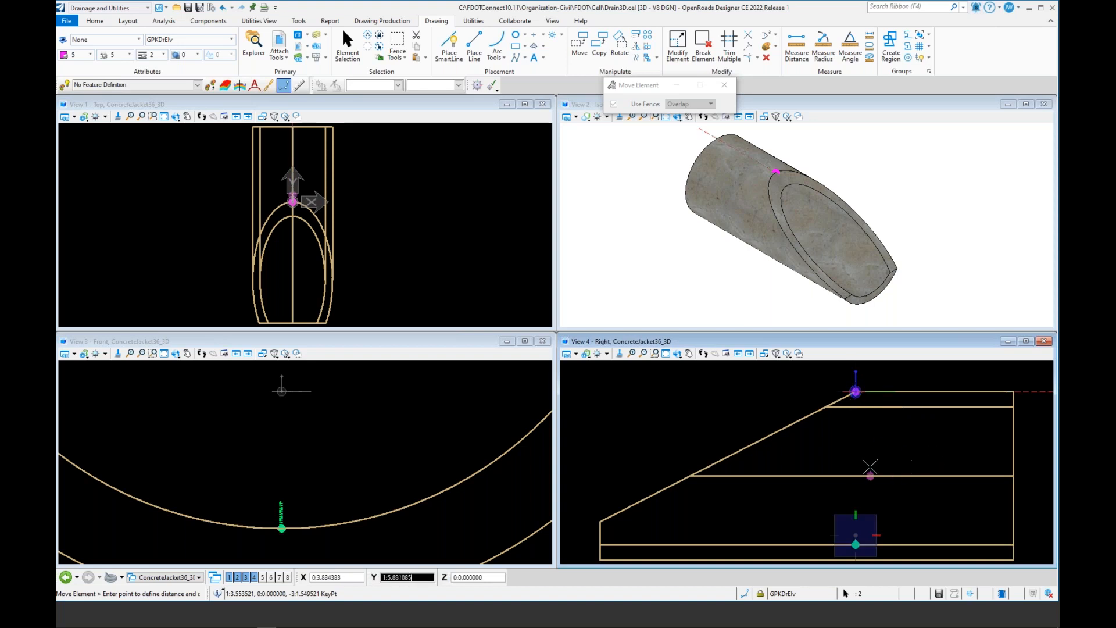
pyautogui.rightClick(879, 509)
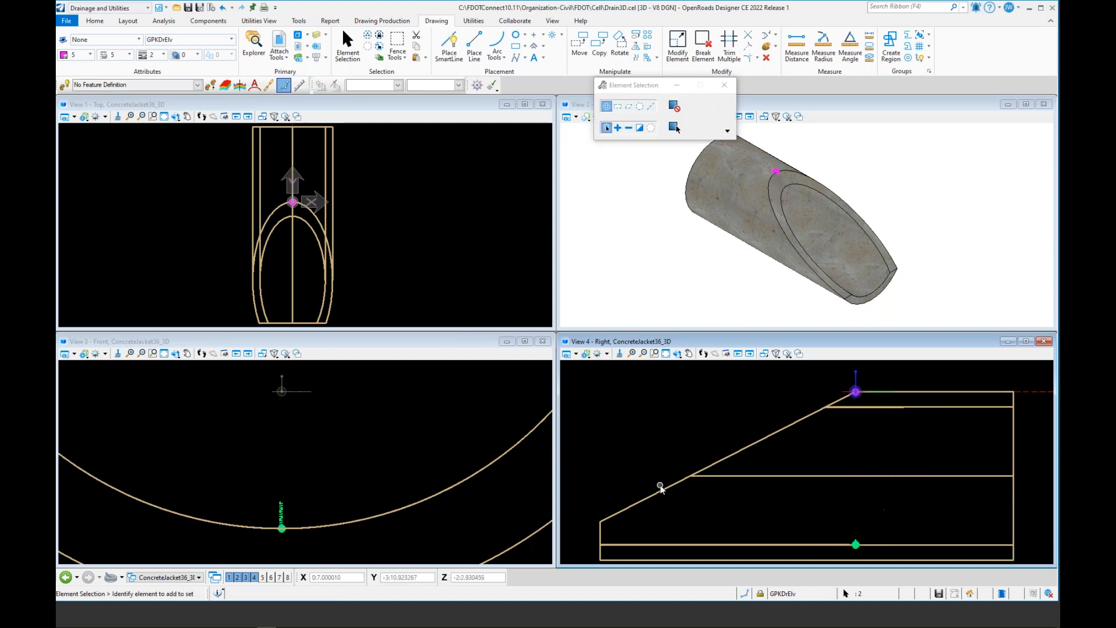
# Step: Select the pipe shape marker element and move it a short distance along the pipe axis
pyautogui.click(852, 507)
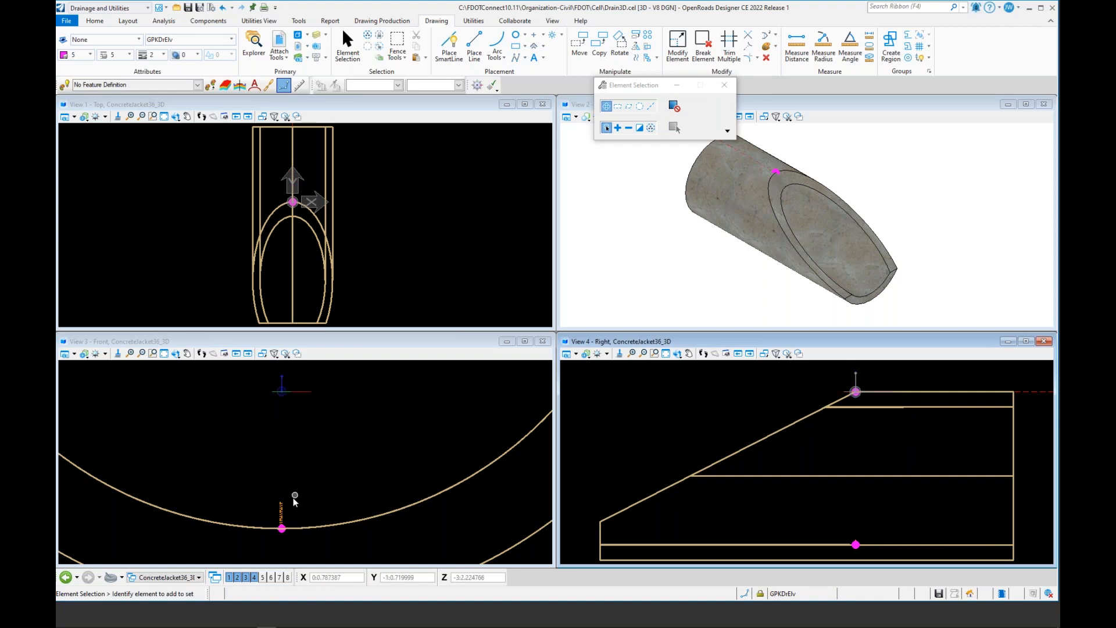
pyautogui.click(329, 474)
pyautogui.click(280, 512)
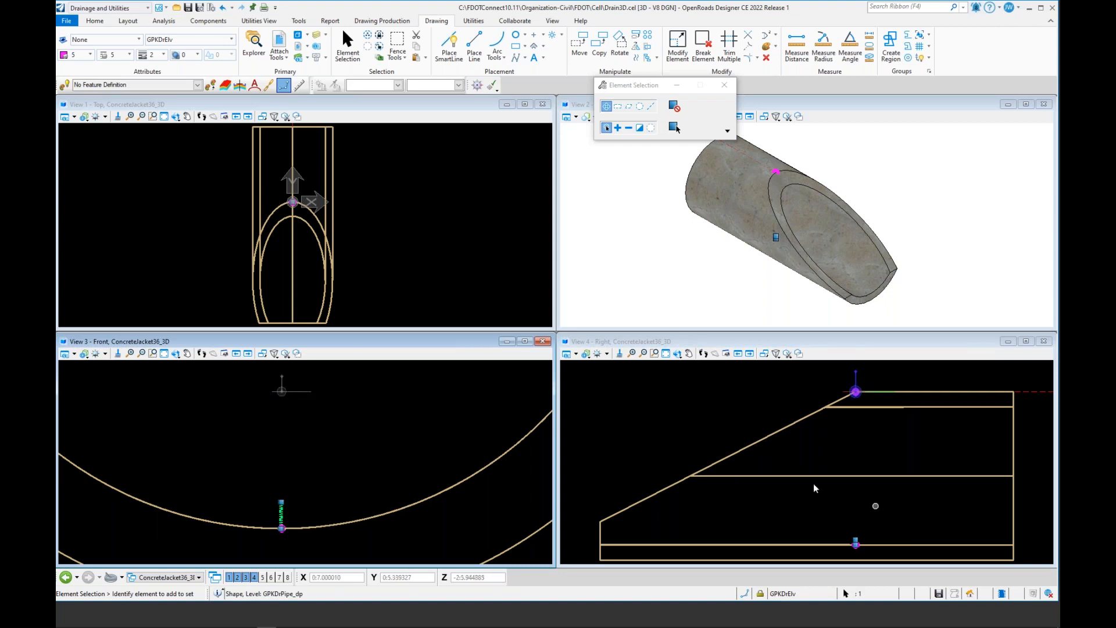
pyautogui.click(580, 44)
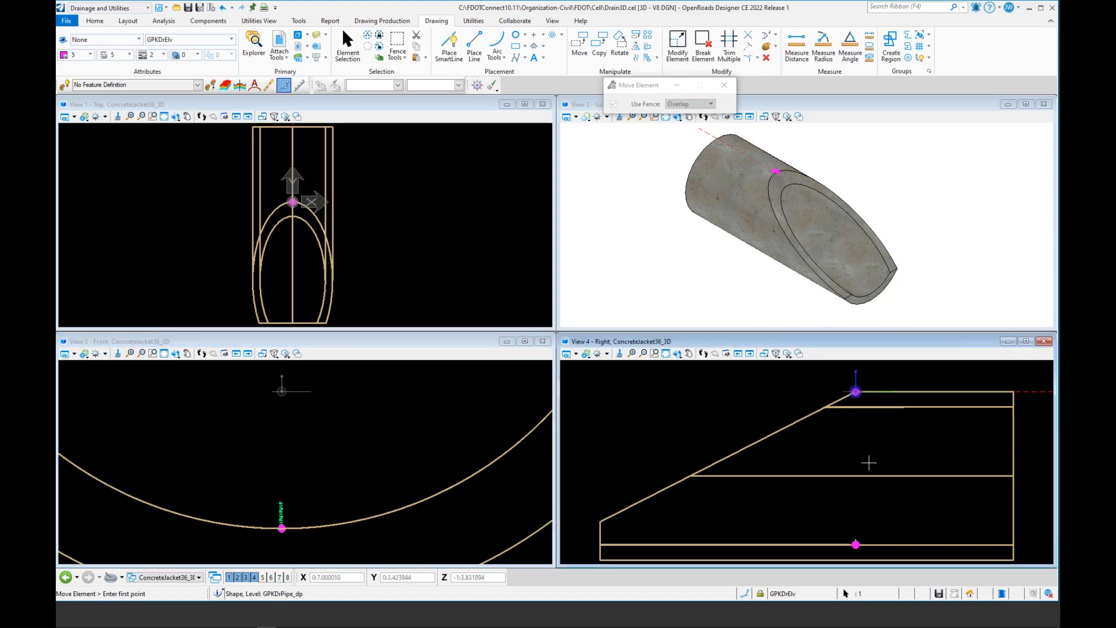
pyautogui.click(854, 526)
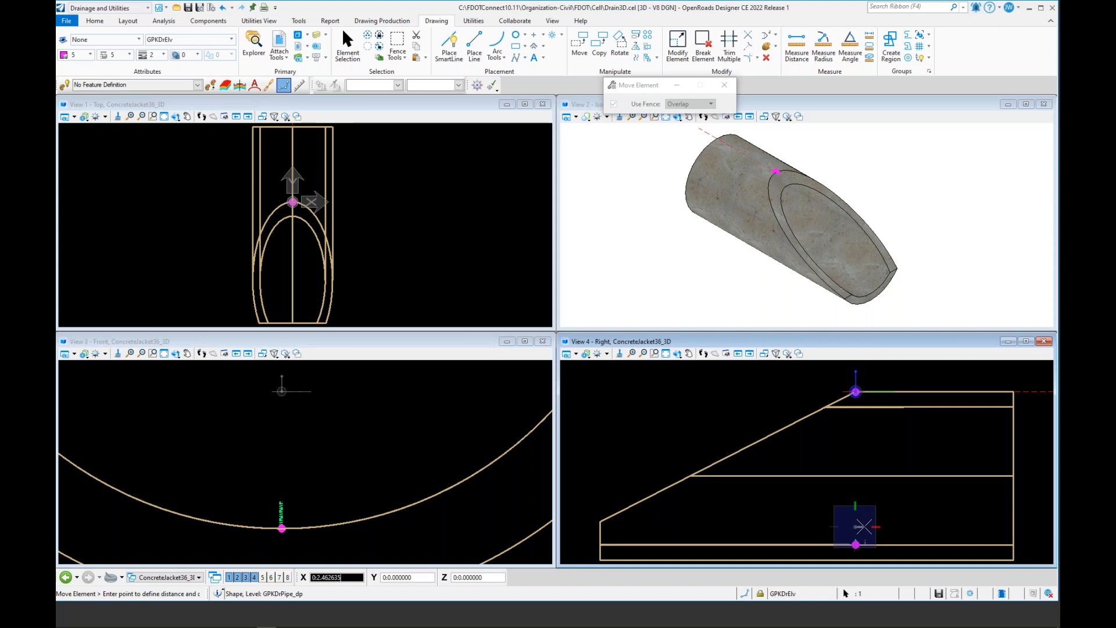
pyautogui.press('Return')
pyautogui.press('BackSpace')
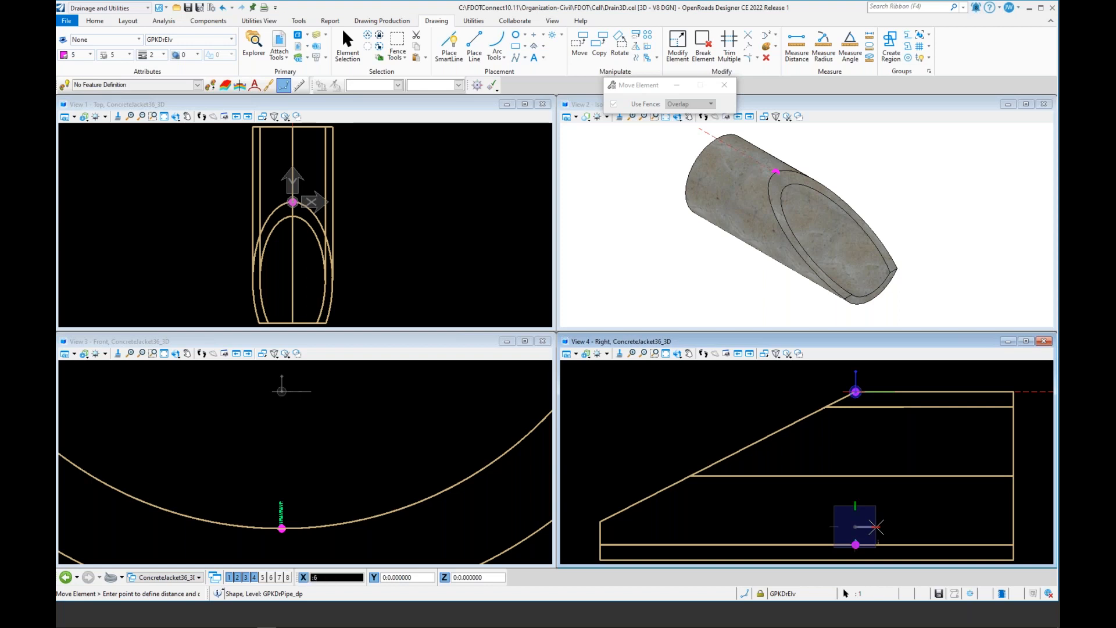
pyautogui.click(876, 527)
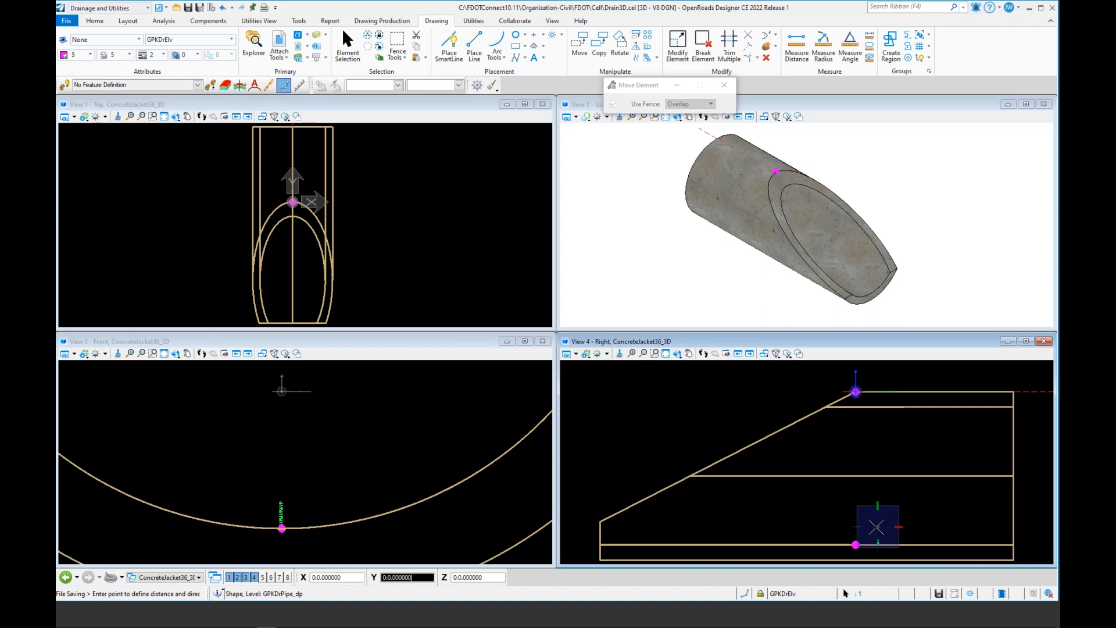
pyautogui.rightClick(859, 511)
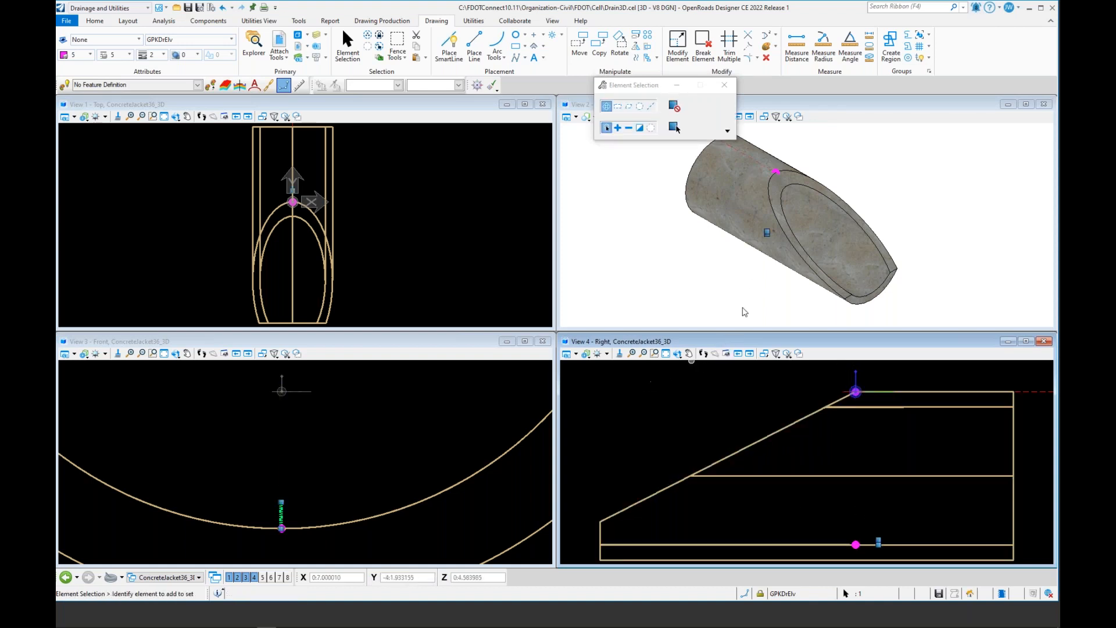
# Step: Copy the shape marker element once to a new position along the pipe axis
pyautogui.click(599, 44)
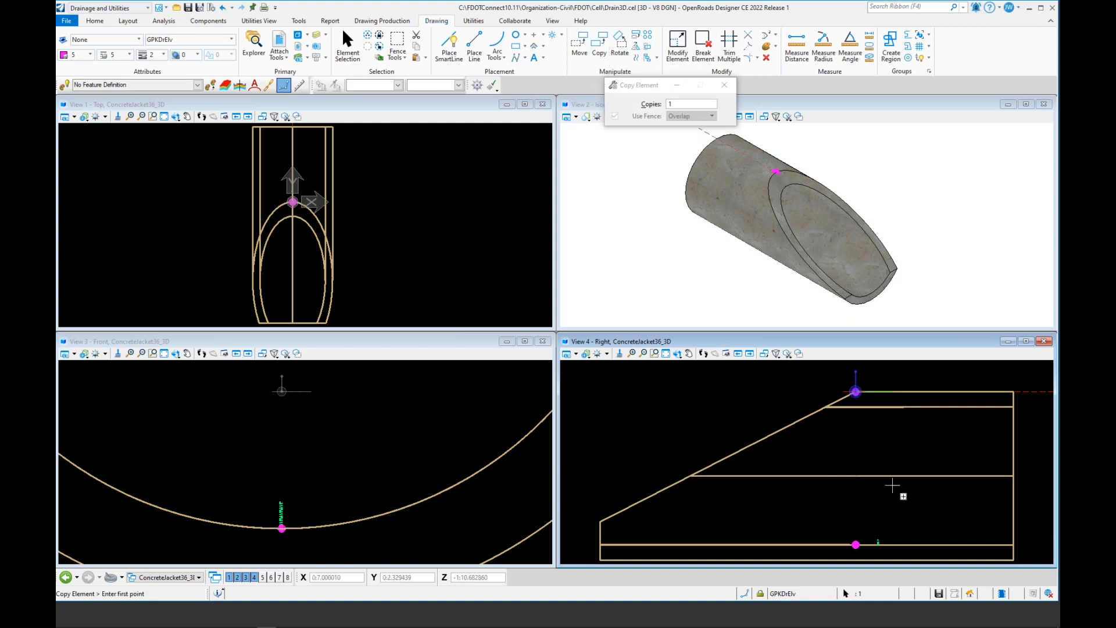
pyautogui.click(877, 510)
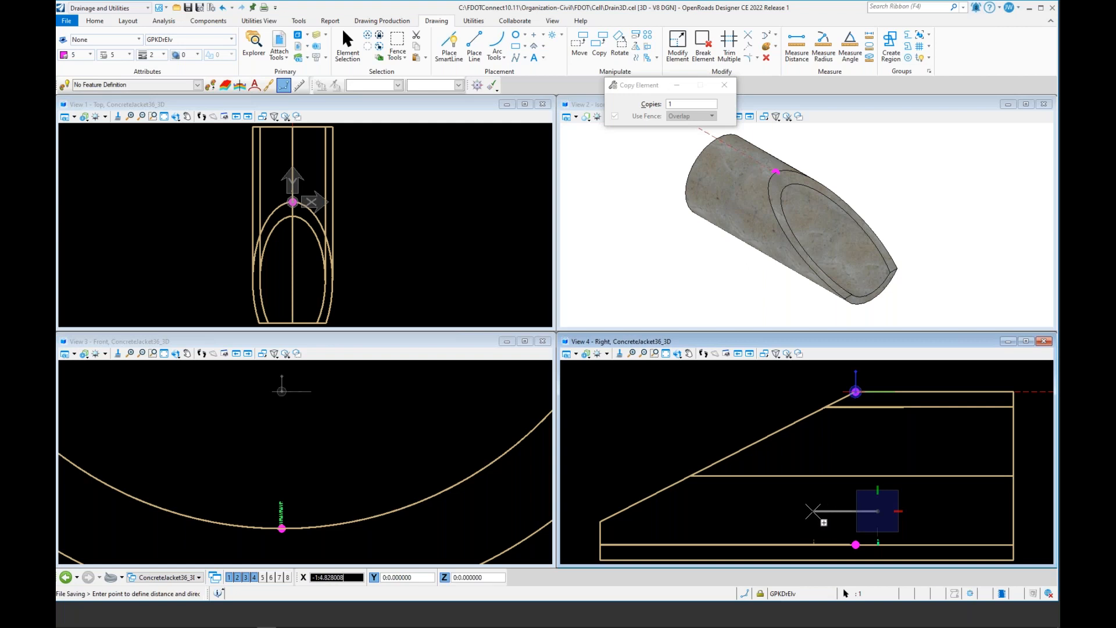
pyautogui.write('1')
pyautogui.click(813, 511)
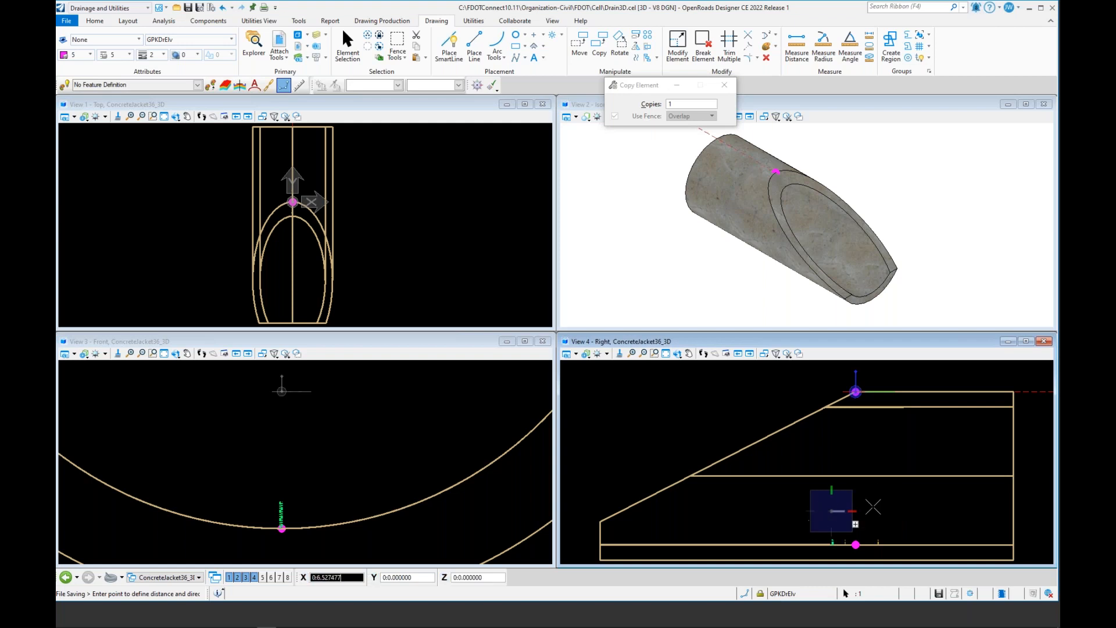
pyautogui.rightClick(819, 507)
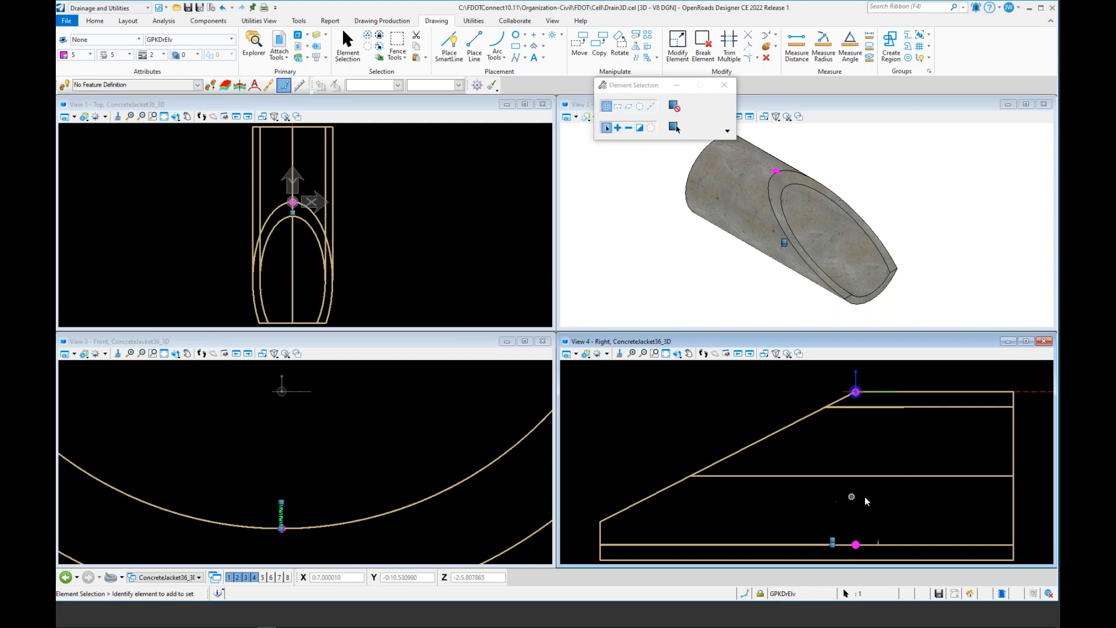
pyautogui.click(801, 500)
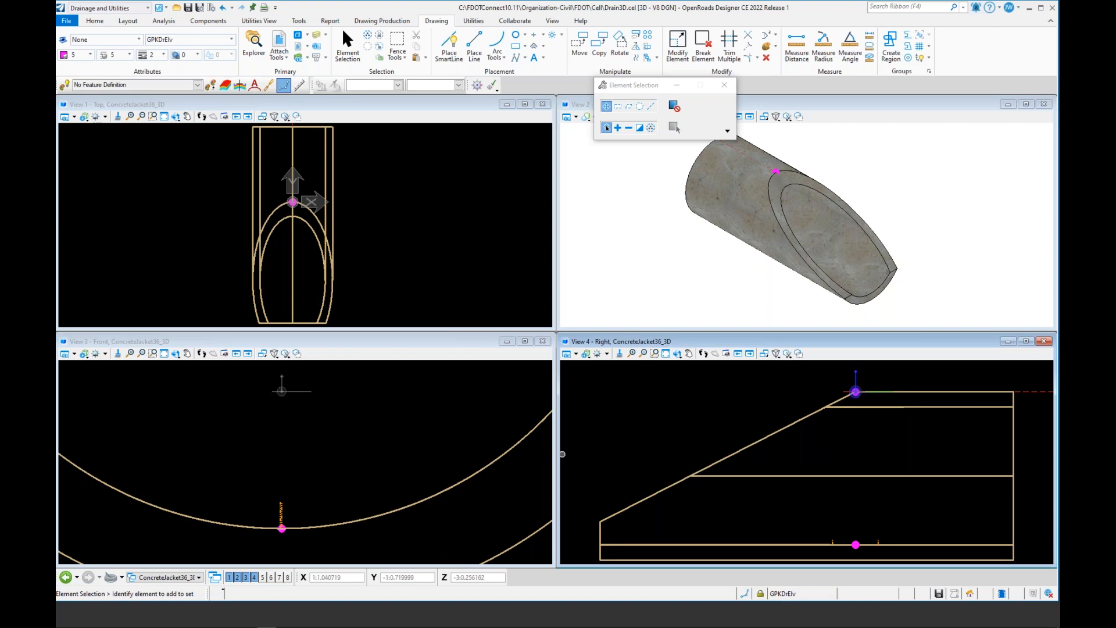
pyautogui.scroll(-3, 338, 497)
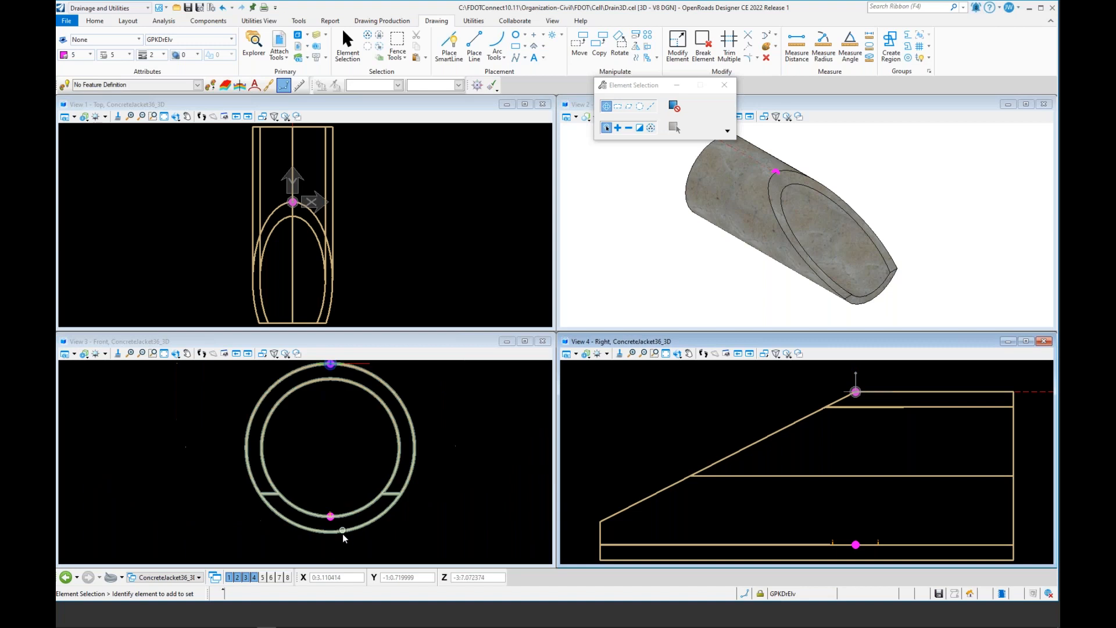
pyautogui.scroll(-3, 337, 446)
pyautogui.scroll(3, 337, 447)
pyautogui.scroll(-2, 338, 445)
pyautogui.scroll(-2, 338, 446)
pyautogui.scroll(2, 340, 485)
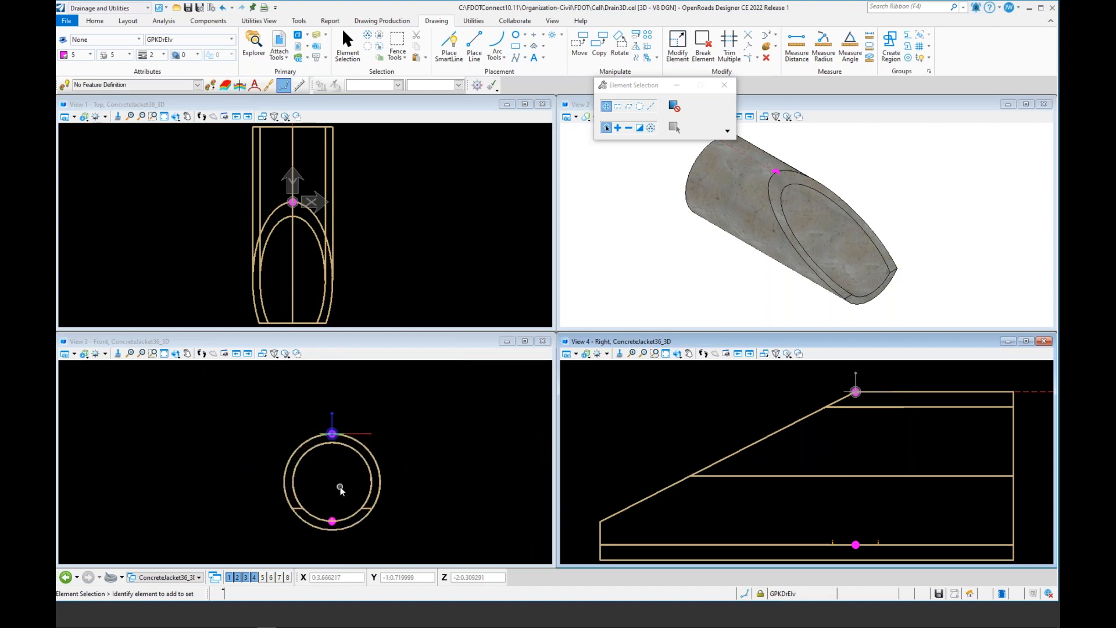
pyautogui.scroll(2, 340, 487)
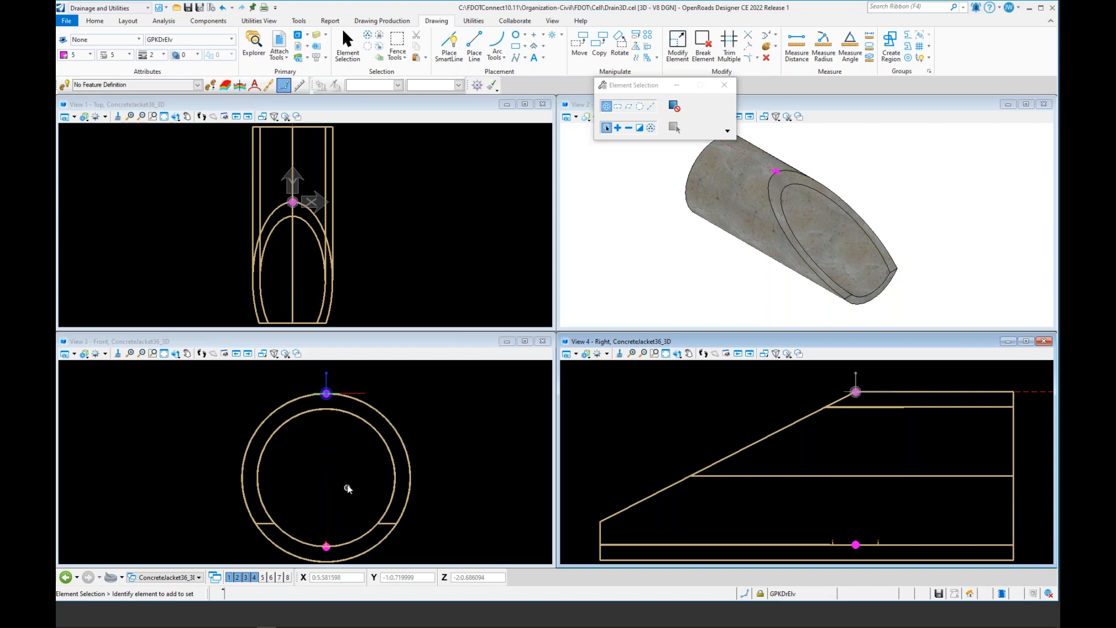
pyautogui.click(516, 36)
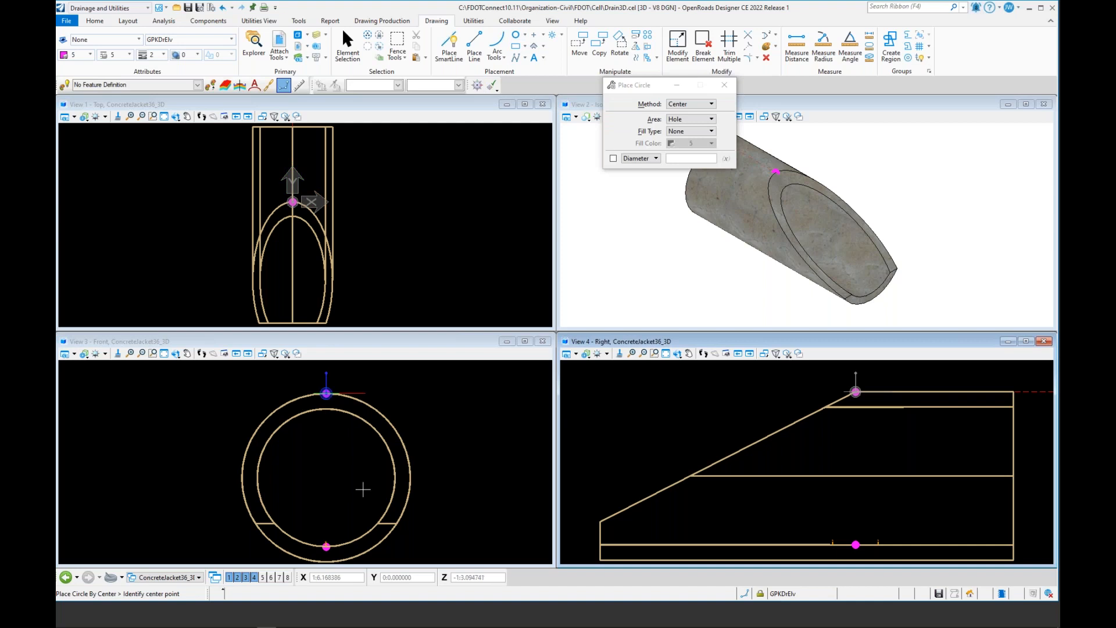
pyautogui.click(326, 478)
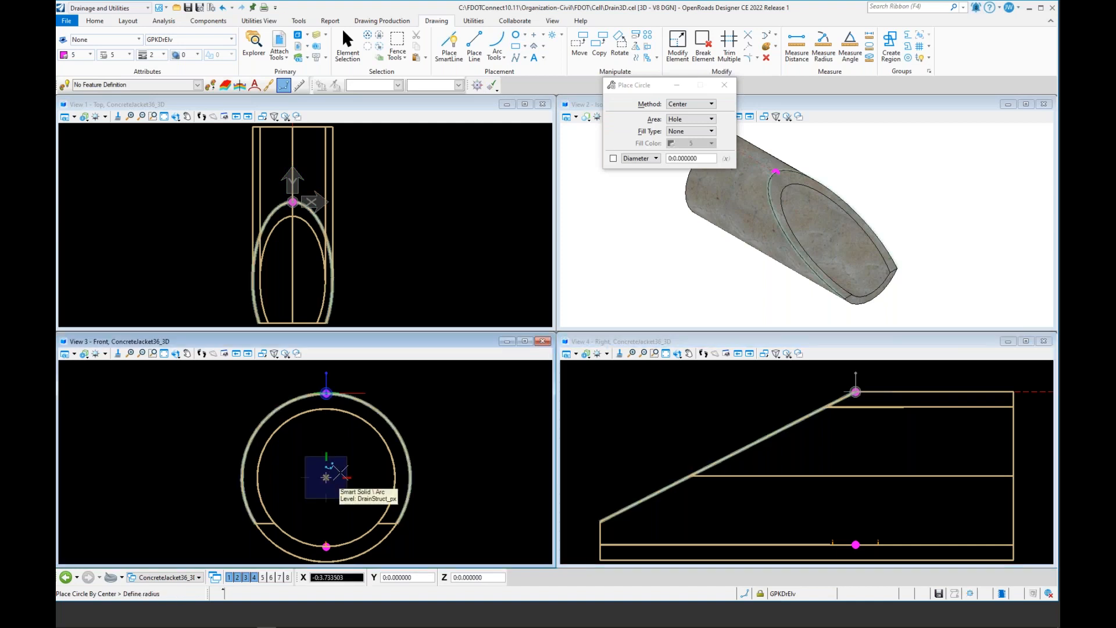
pyautogui.rightClick(358, 523)
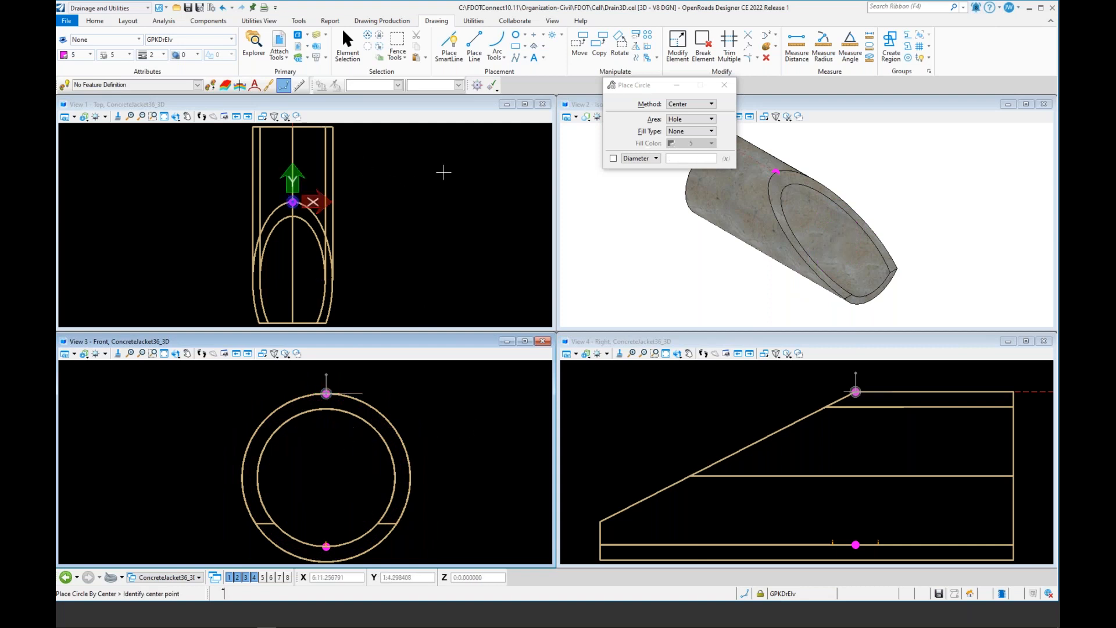
# Step: Match all element settings from the pipe solid to make its level and symbology active
pyautogui.click(775, 46)
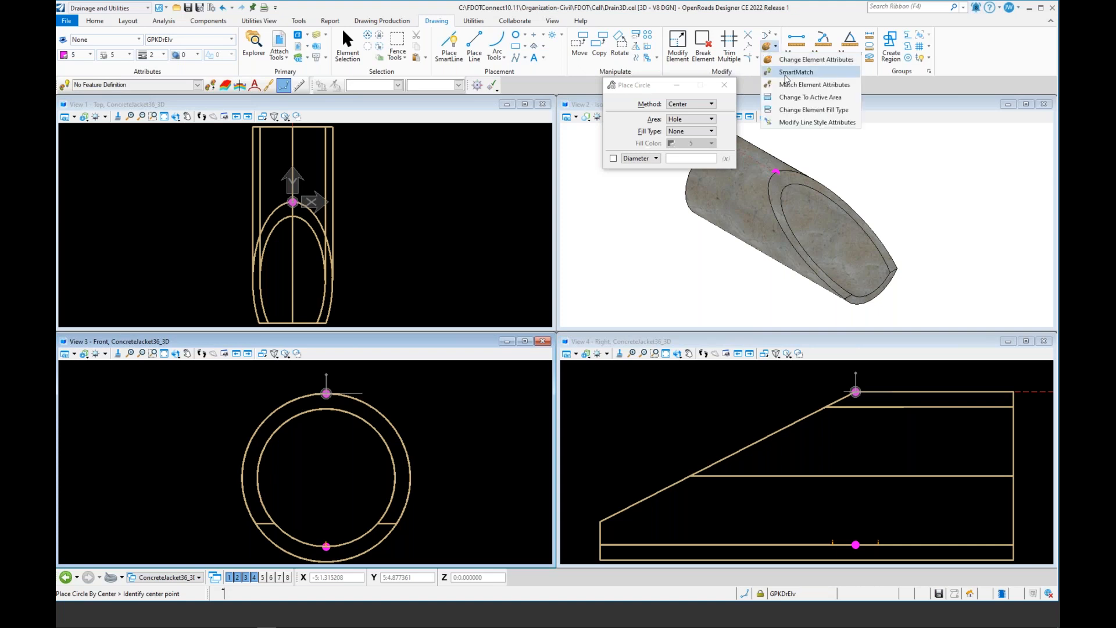
pyautogui.click(786, 106)
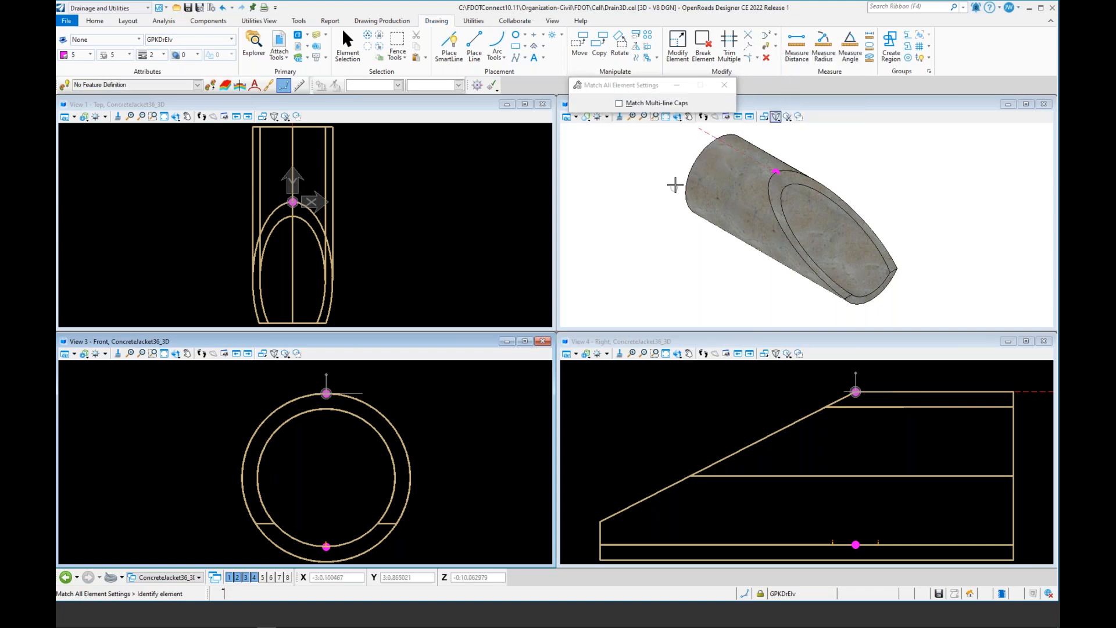
pyautogui.click(699, 166)
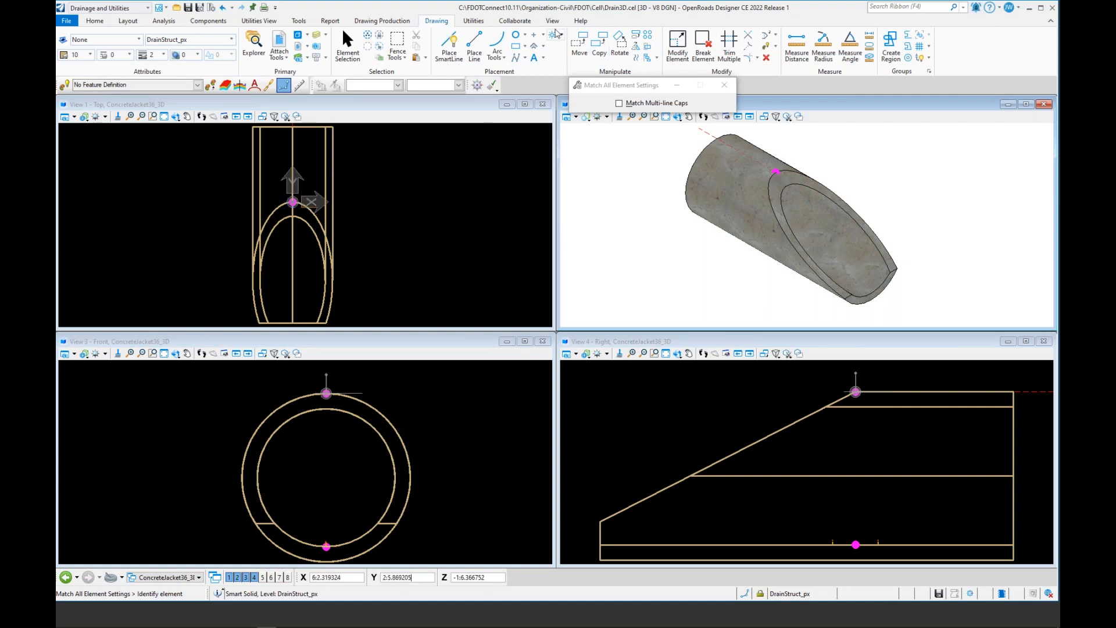
# Step: Place a hole circle centred on the pipe axis in the front view, sized to the pipe's outer edge, and save the file
pyautogui.click(515, 37)
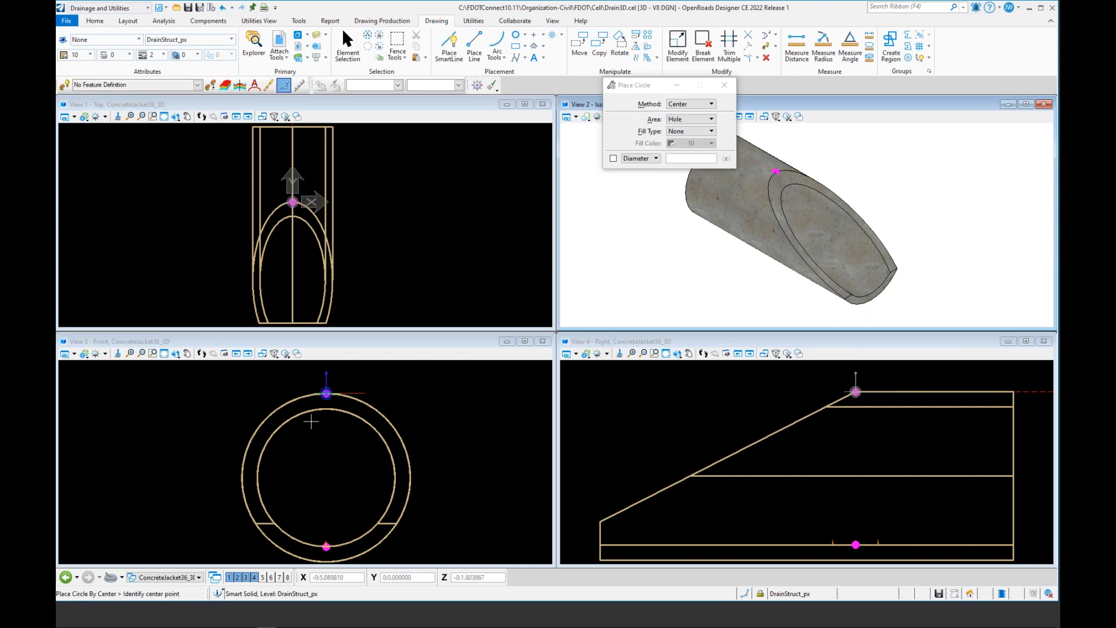
pyautogui.click(326, 477)
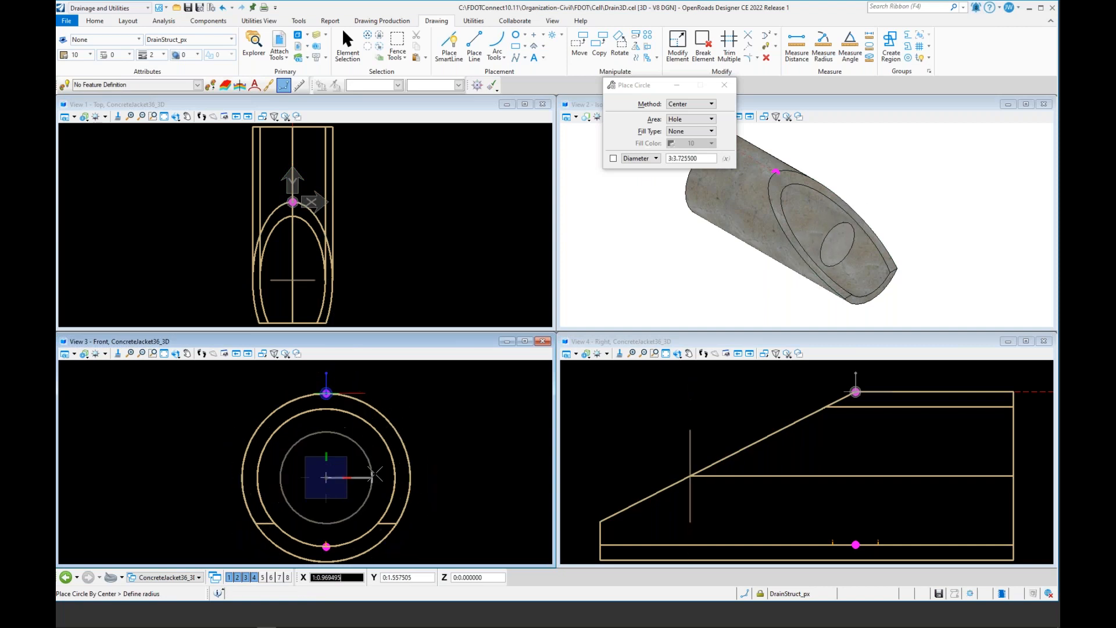
pyautogui.press('Return')
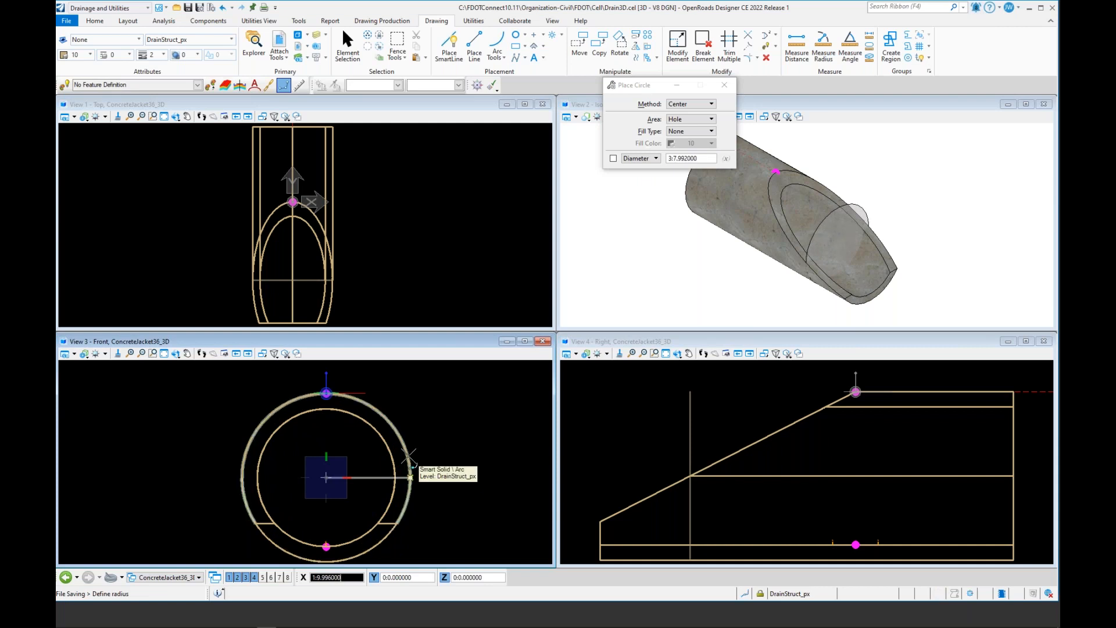
pyautogui.click(408, 456)
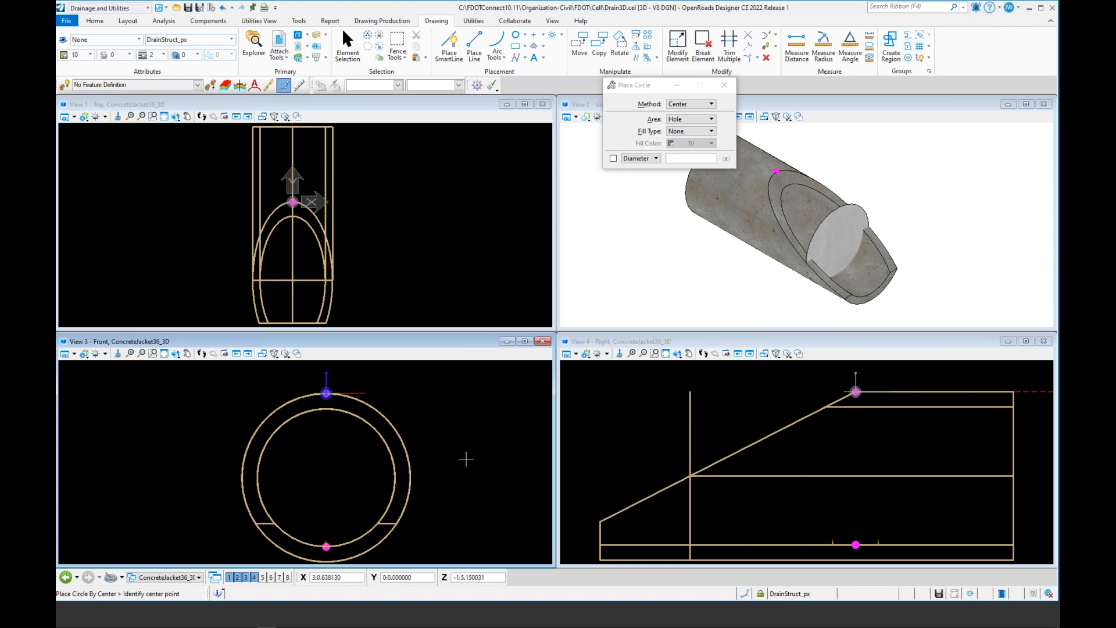
pyautogui.hotkey('ctrl', 's')
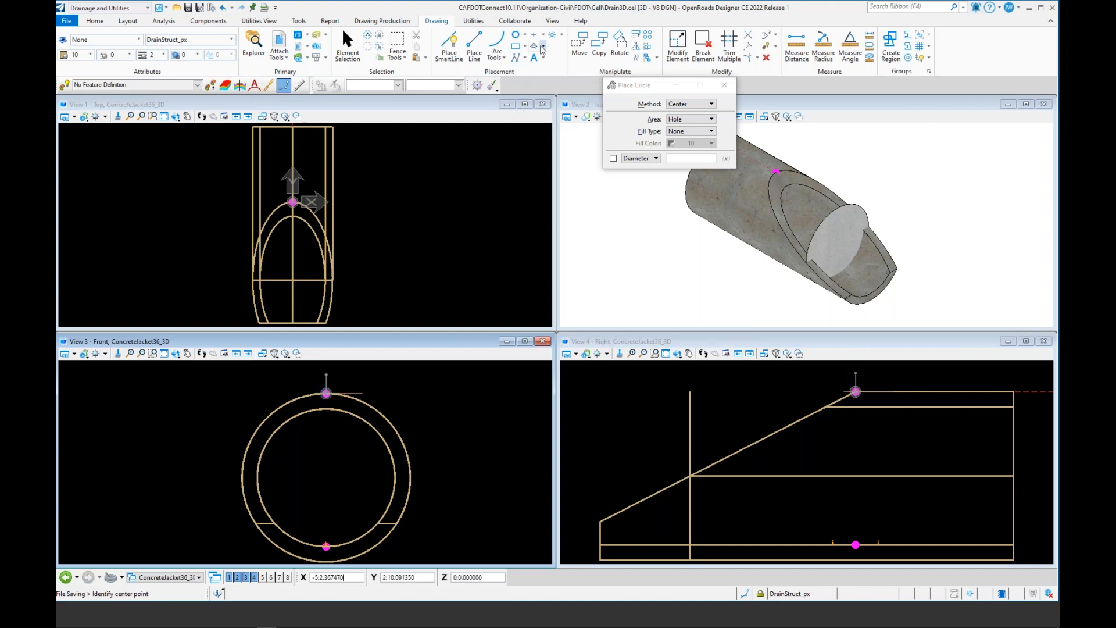
# Step: Move the new circle along the pipe so it sits directly below the pipe's top key point
pyautogui.click(578, 46)
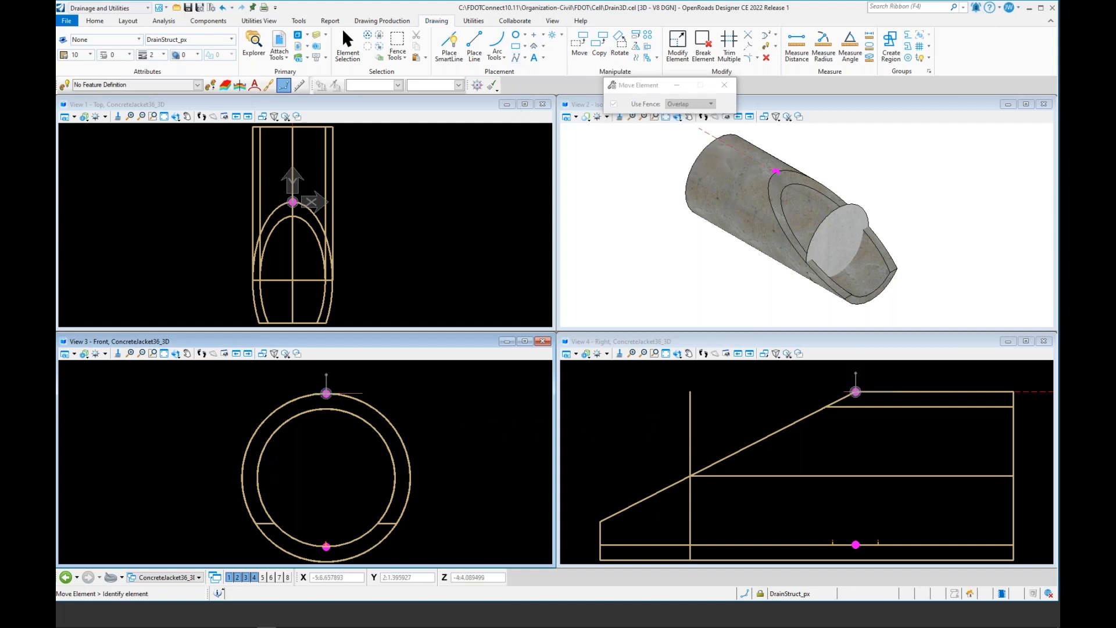
pyautogui.click(690, 393)
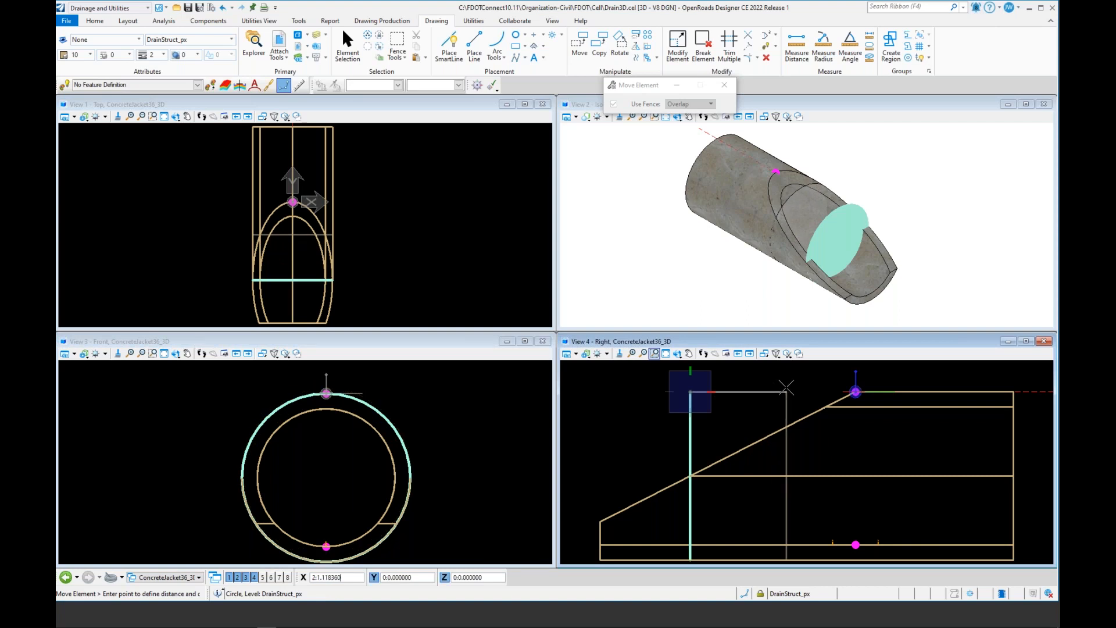
pyautogui.click(856, 391)
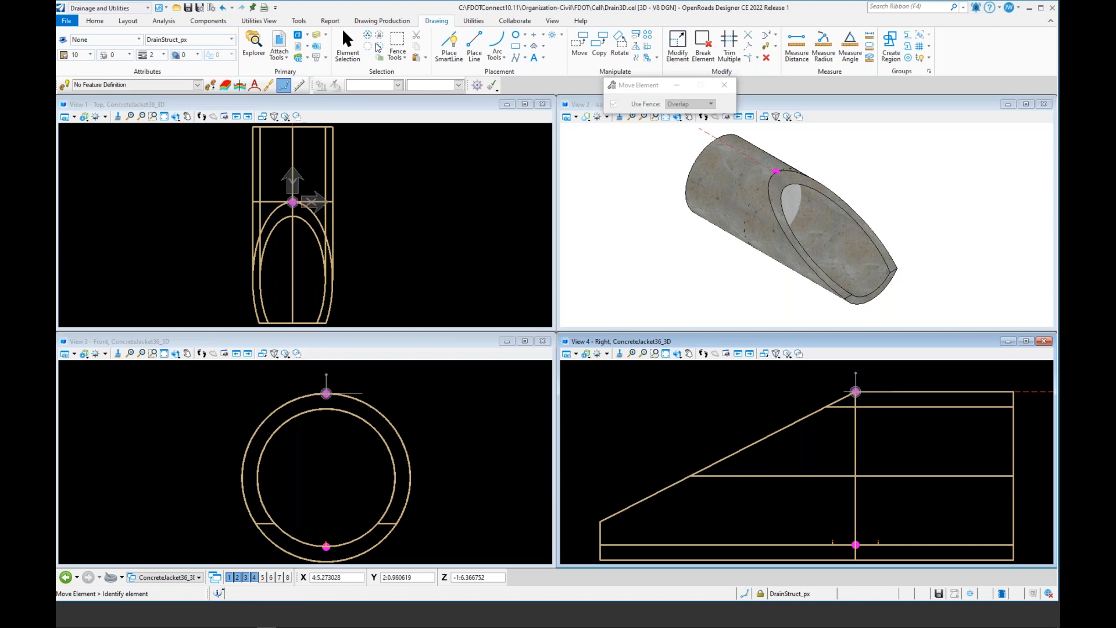
# Step: Select the circle and review its Material and Extended properties, keeping its Solid setting as Hole
pyautogui.click(347, 43)
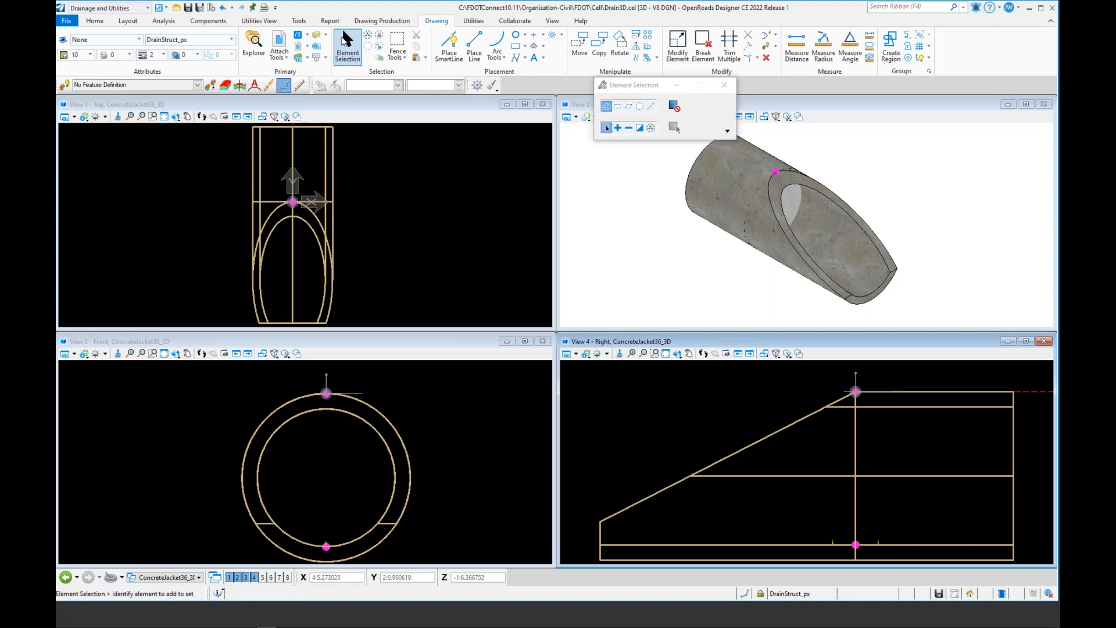
pyautogui.click(789, 215)
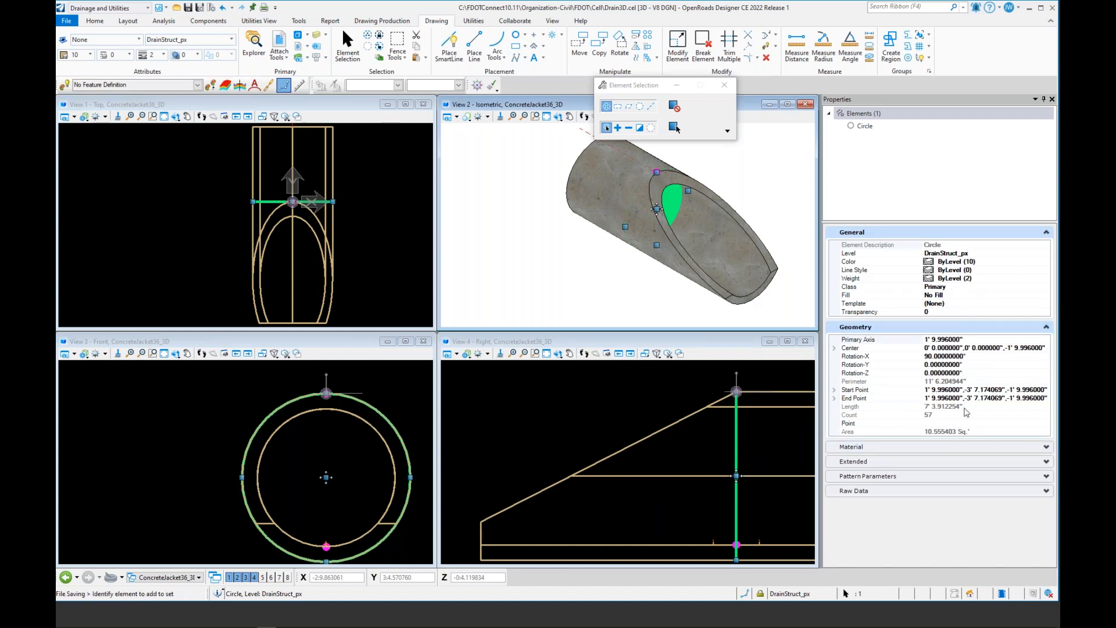
pyautogui.click(967, 450)
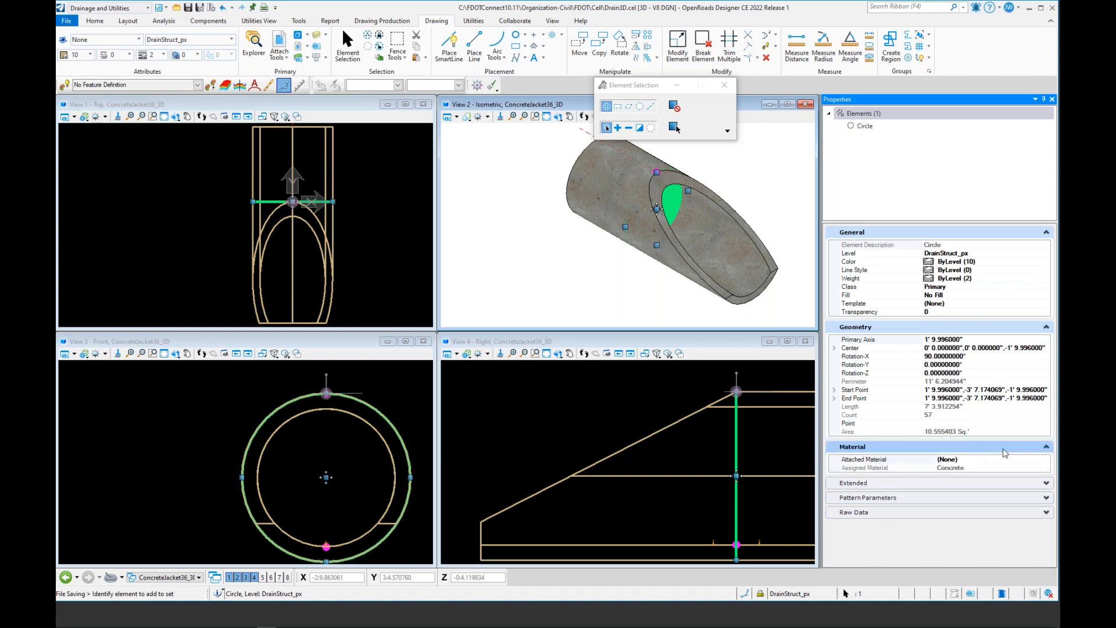
pyautogui.click(996, 483)
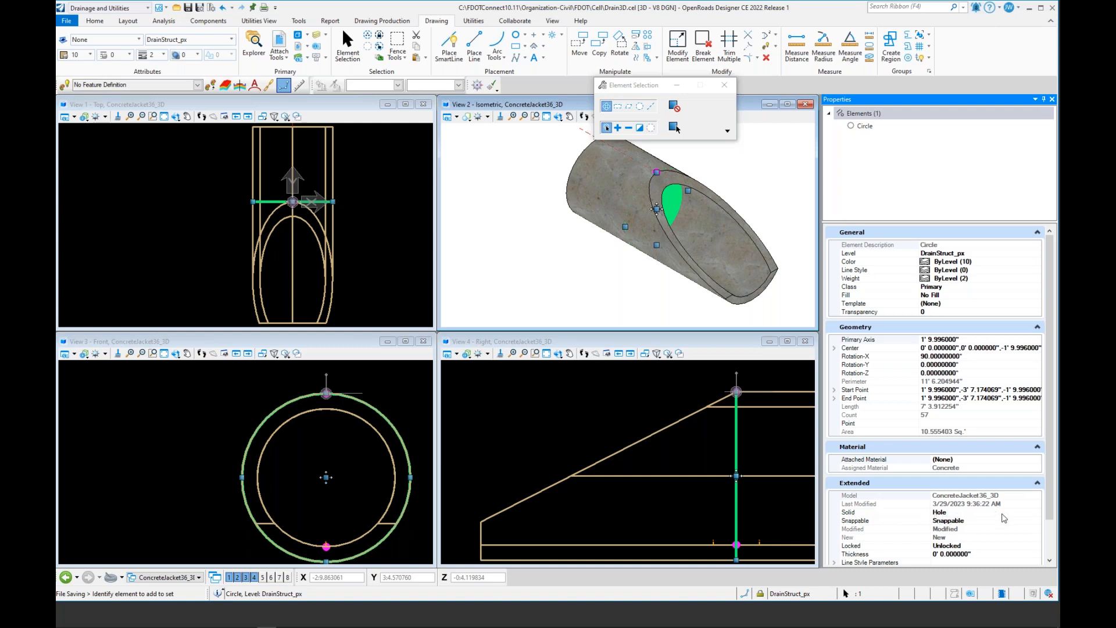
pyautogui.click(956, 514)
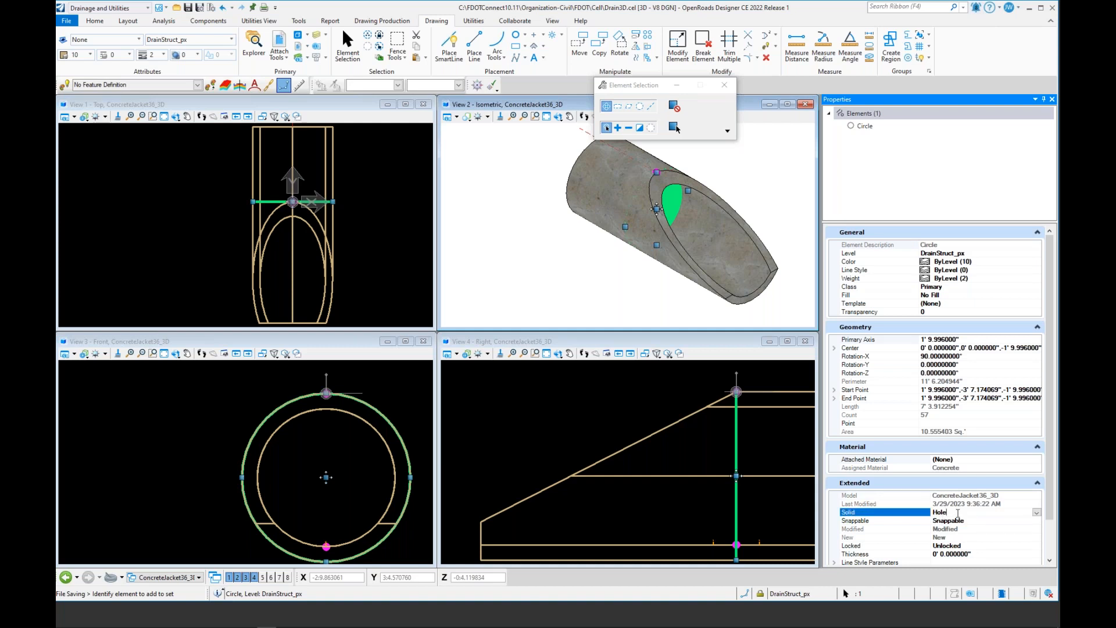
pyautogui.click(1037, 513)
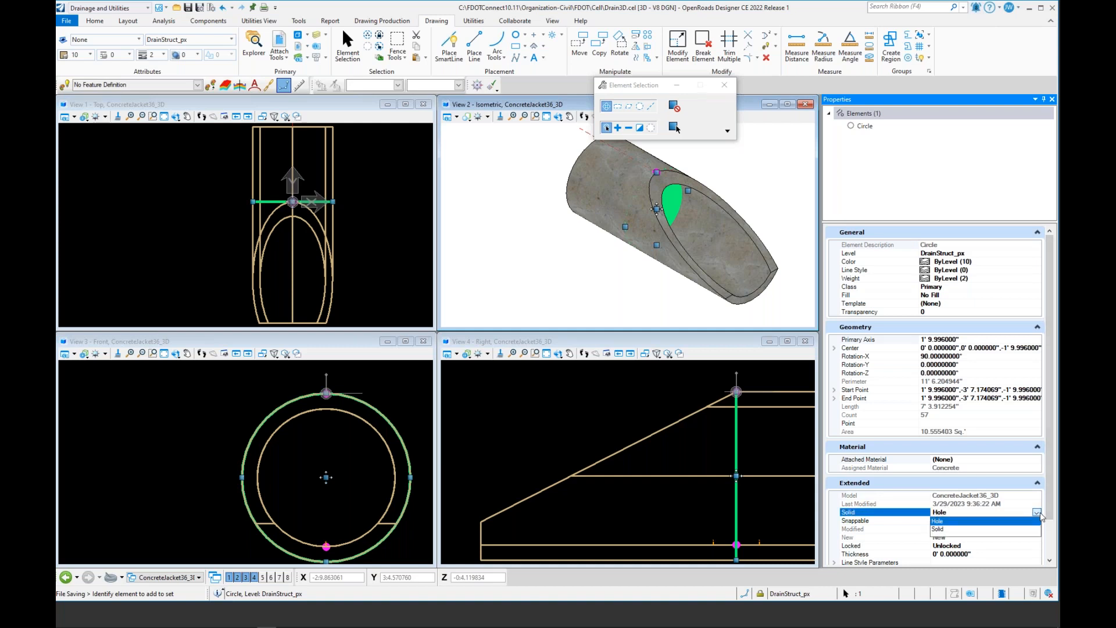
pyautogui.click(1040, 514)
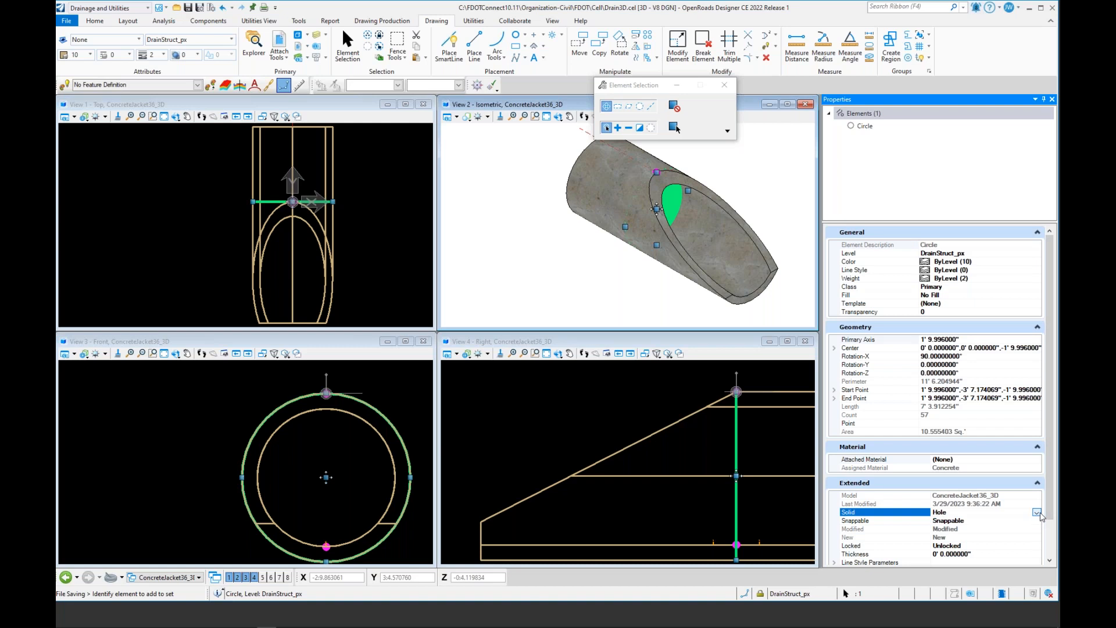
pyautogui.click(530, 277)
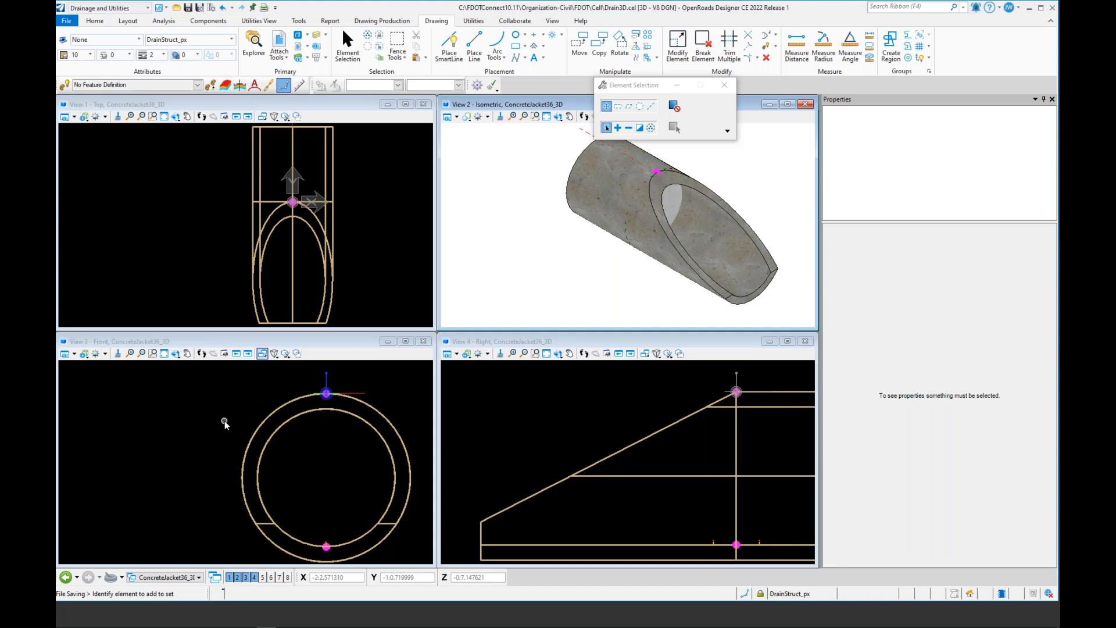
# Step: Switch to the 430-001.pdf standard drawing in Microsoft Edge
pyautogui.hotkey('alt', 'Tab')
pyautogui.press('Tab')
pyautogui.press('Tab')
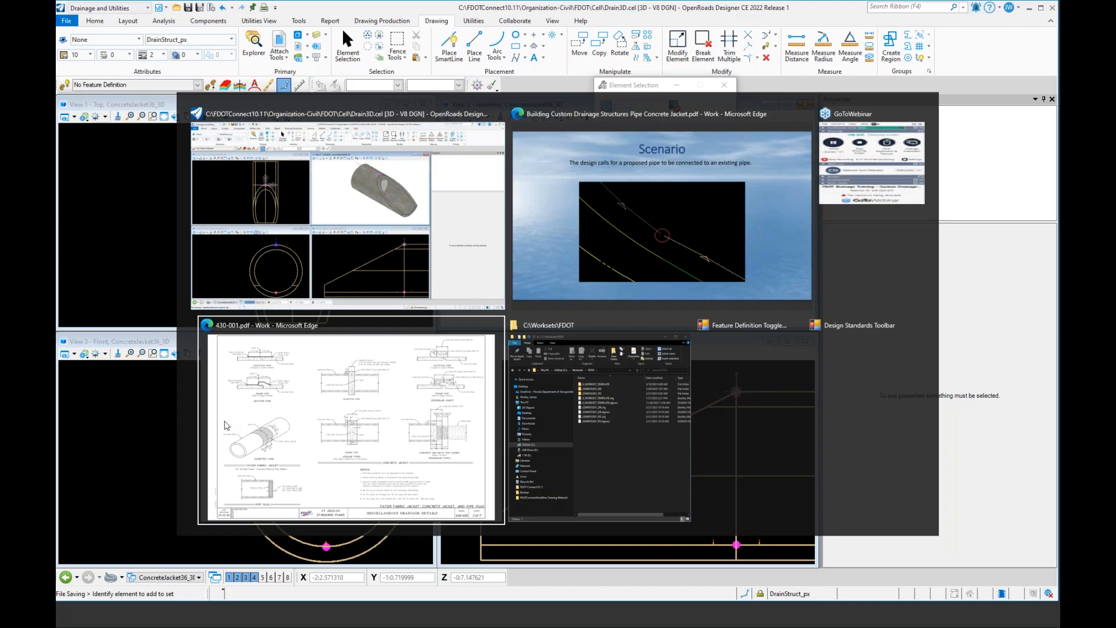
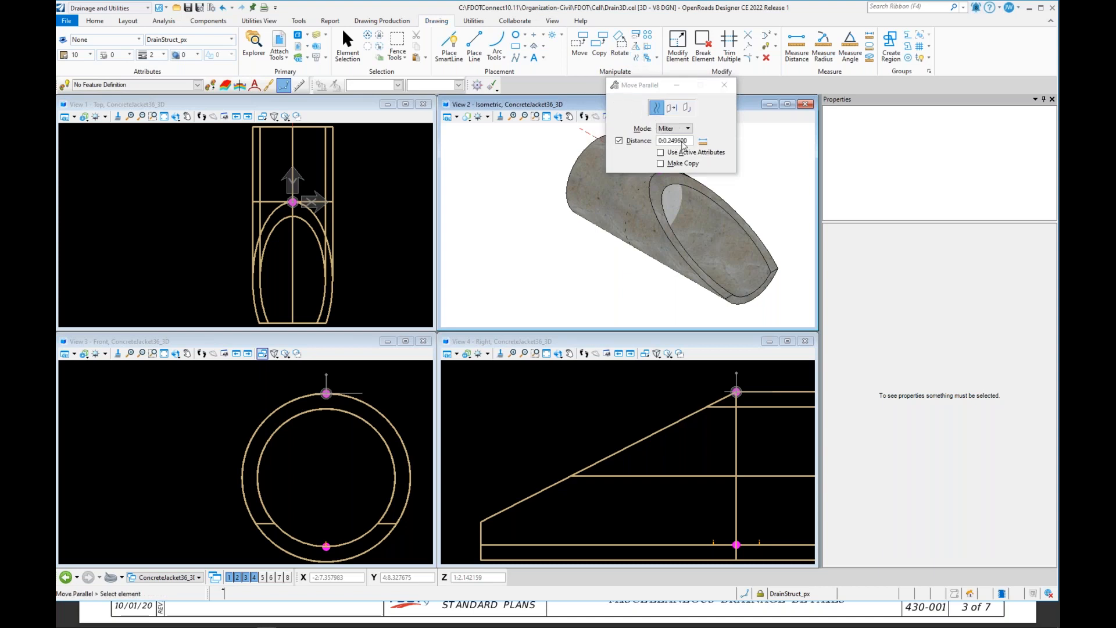
# Step: Copy the hole circle parallel with a 0:6 offset outward to form the jacket's outer edge
pyautogui.moveTo(690, 143); pyautogui.dragTo(653, 143)
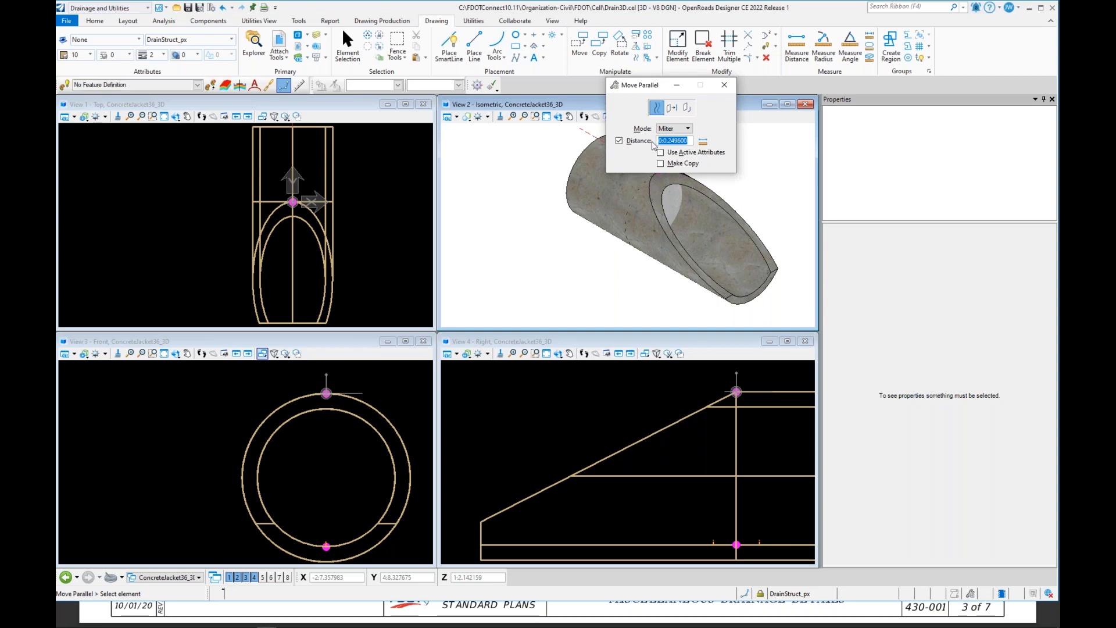
pyautogui.press('BackSpace')
pyautogui.click(660, 163)
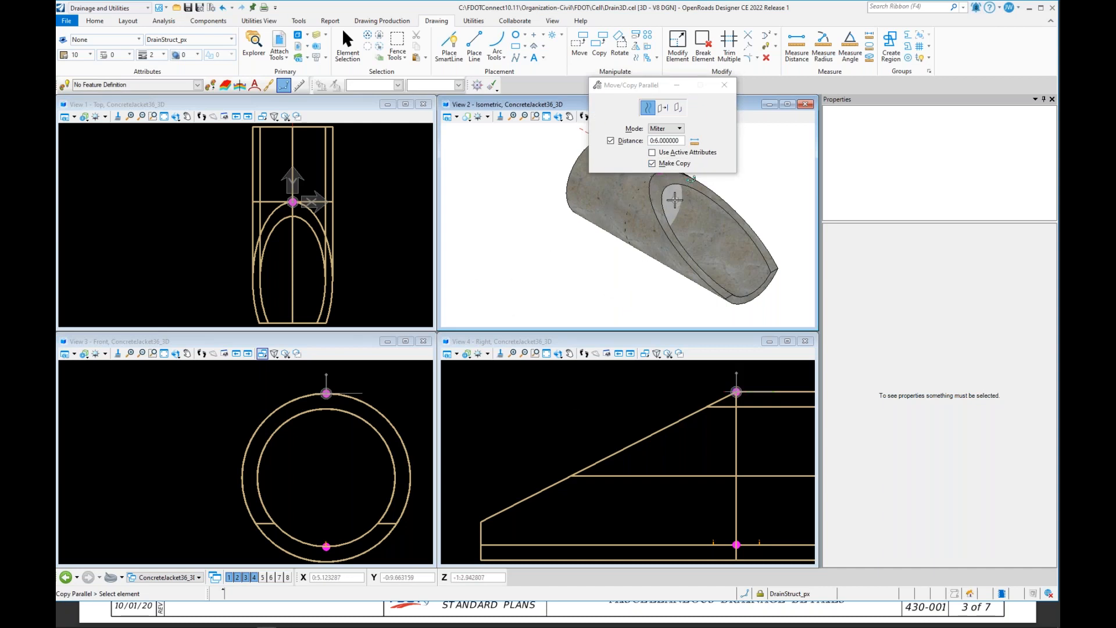
pyautogui.click(674, 199)
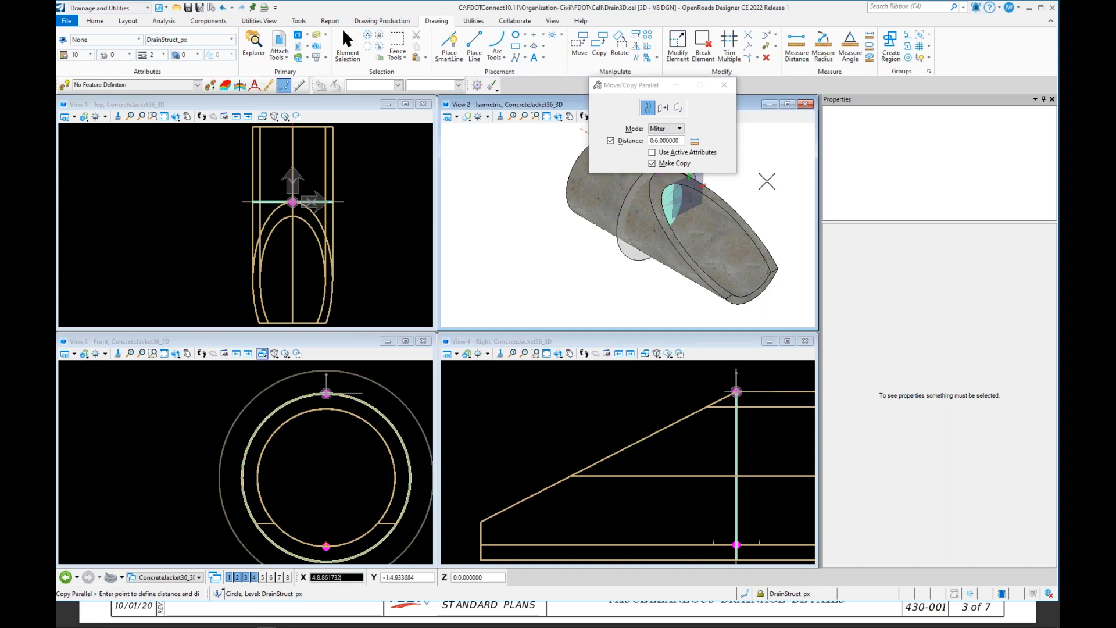
pyautogui.click(748, 169)
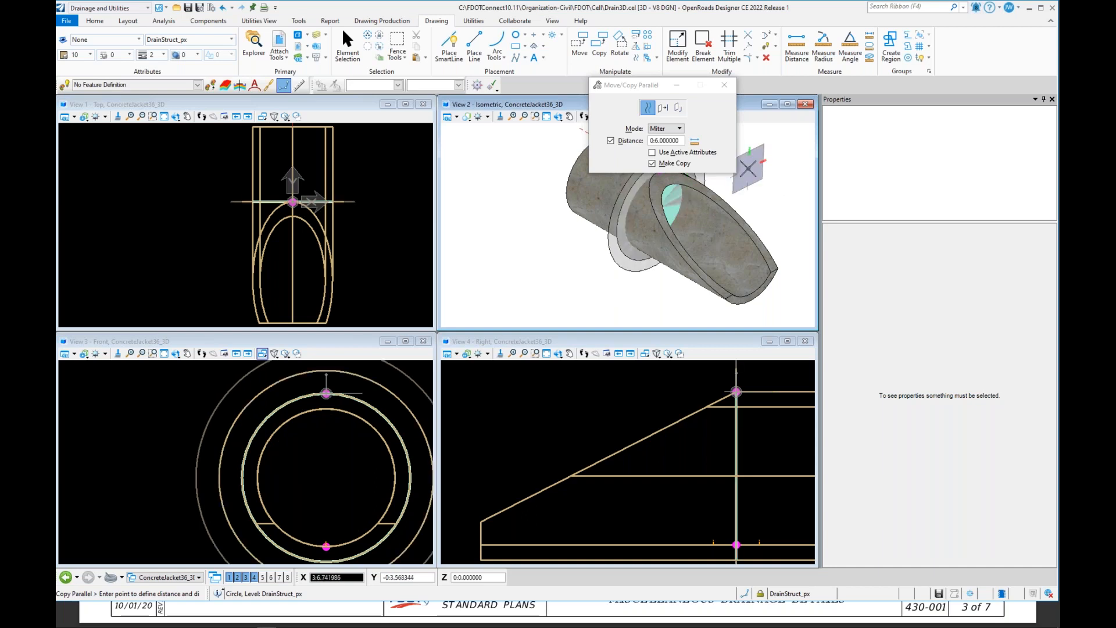
pyautogui.rightClick(790, 199)
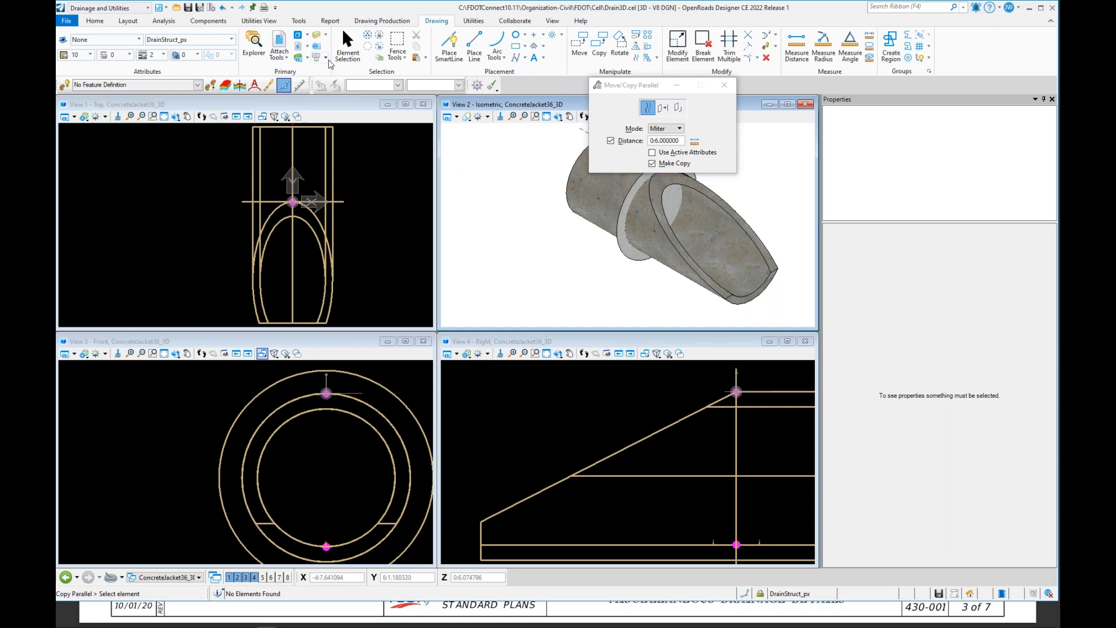
# Step: Select the new outer circle and change its Solid property from Hole to Solid
pyautogui.click(350, 39)
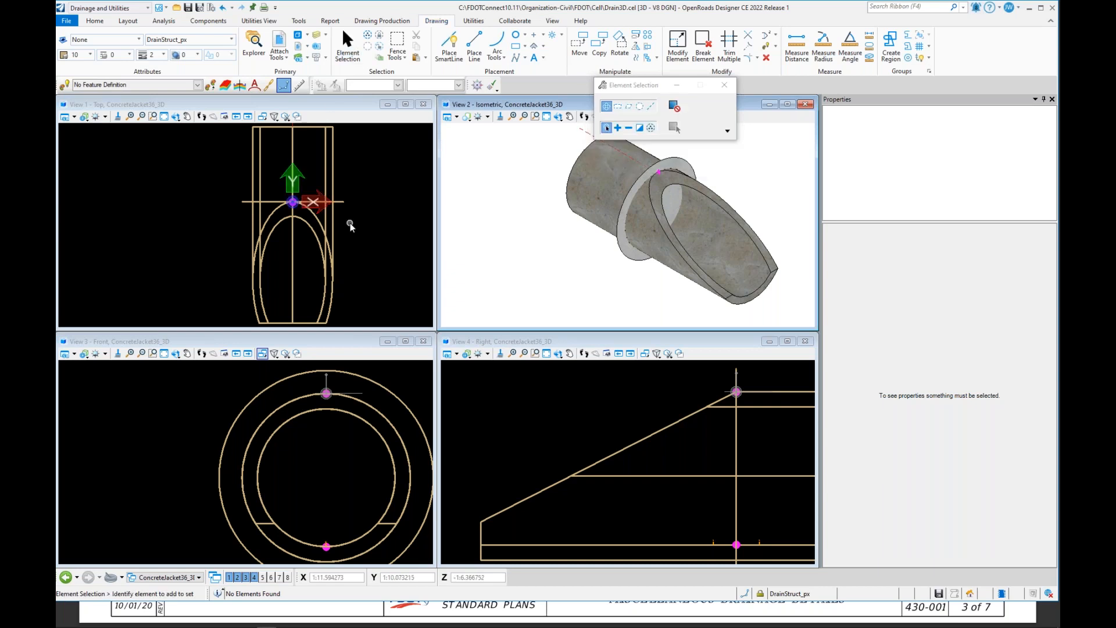
pyautogui.click(397, 394)
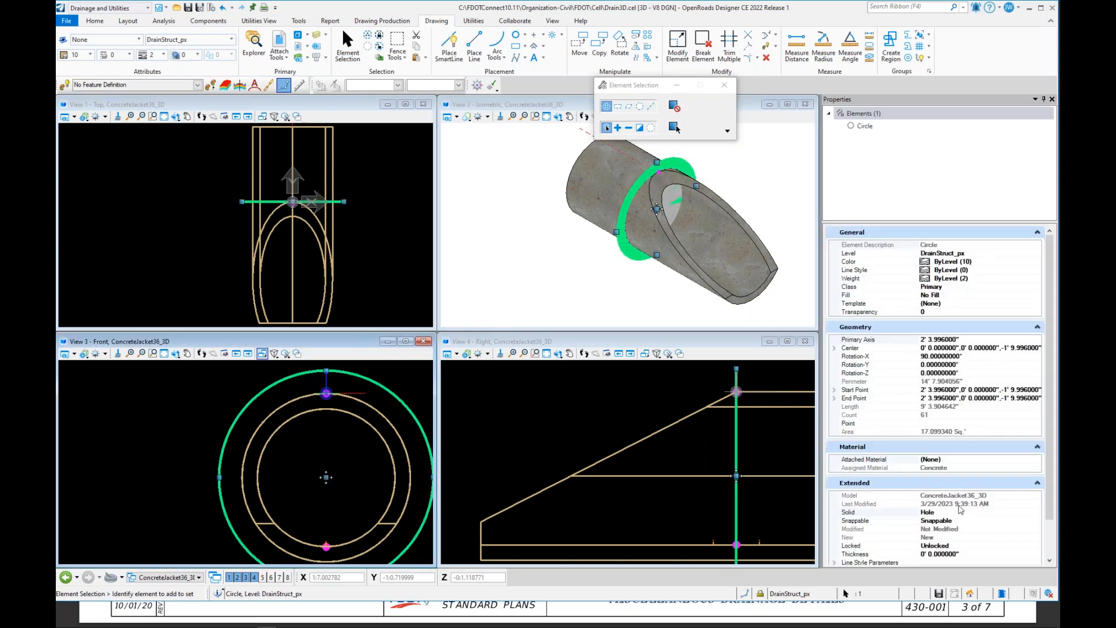
pyautogui.click(962, 512)
pyautogui.click(962, 512)
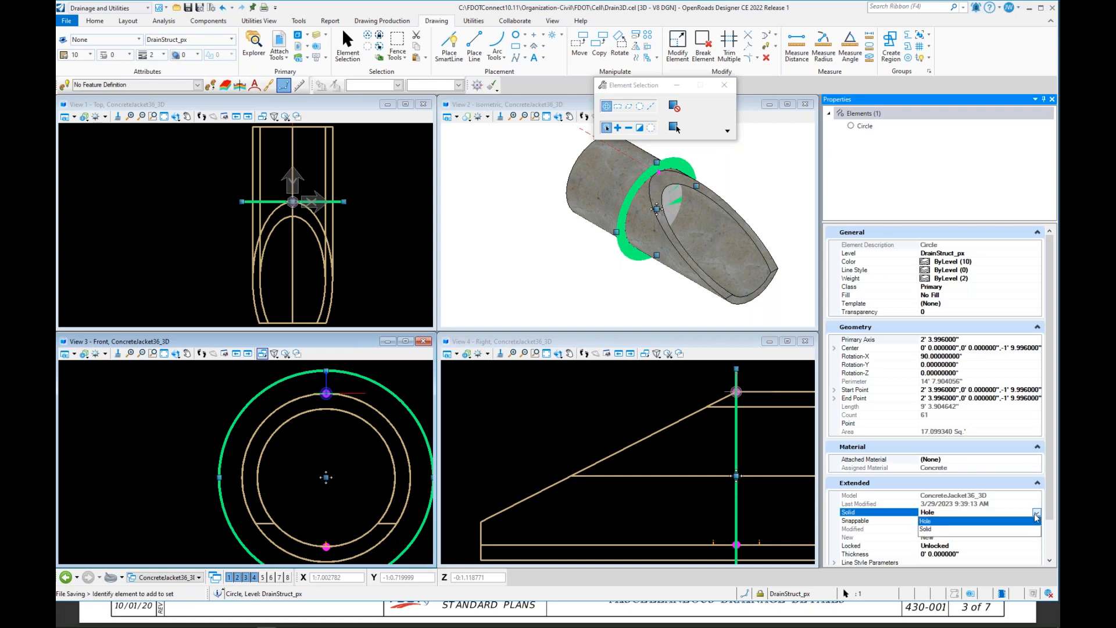
pyautogui.click(926, 529)
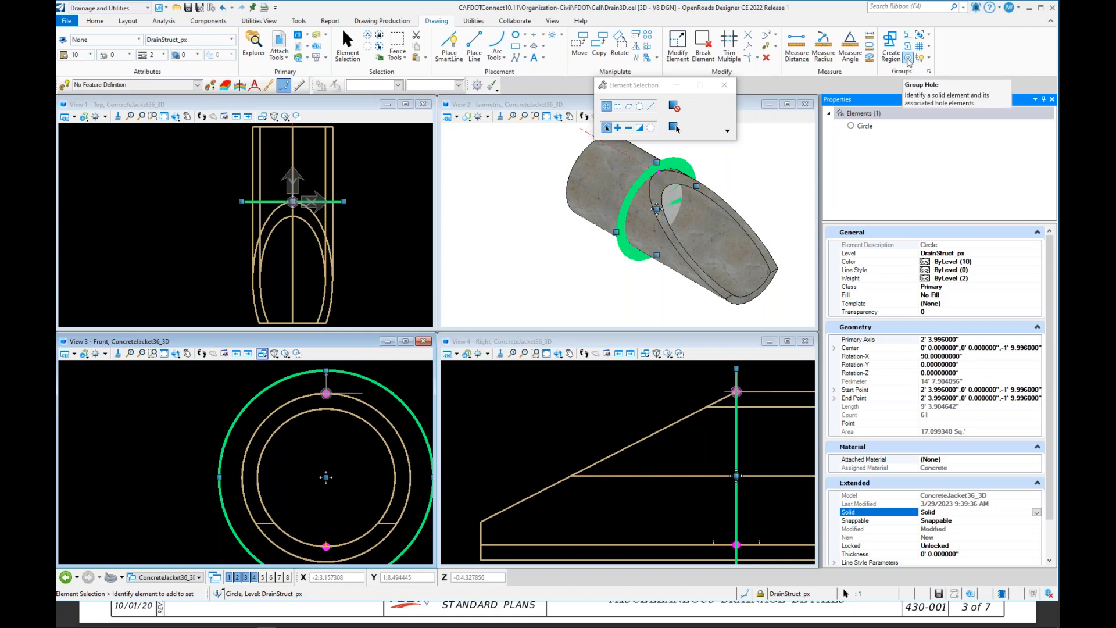
pyautogui.click(908, 60)
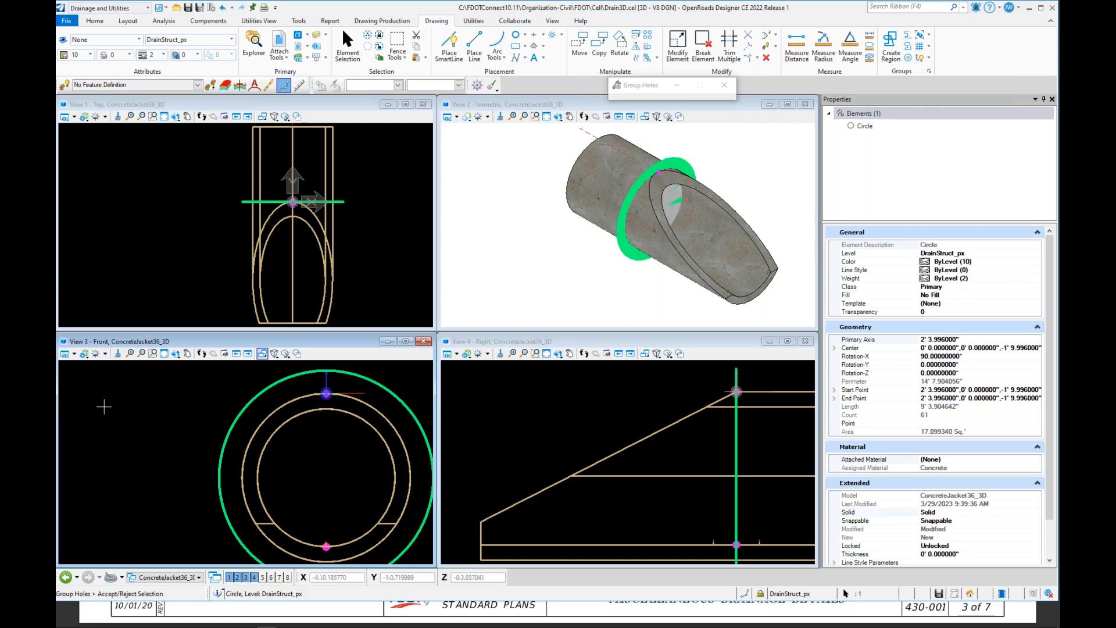
pyautogui.rightClick(129, 413)
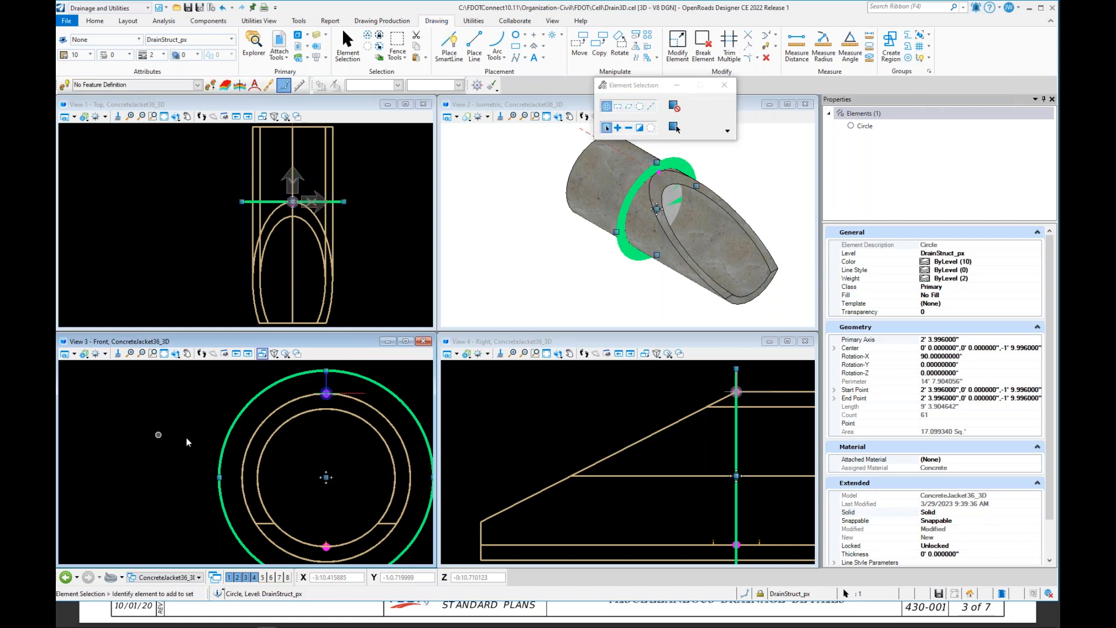
pyautogui.click(190, 386)
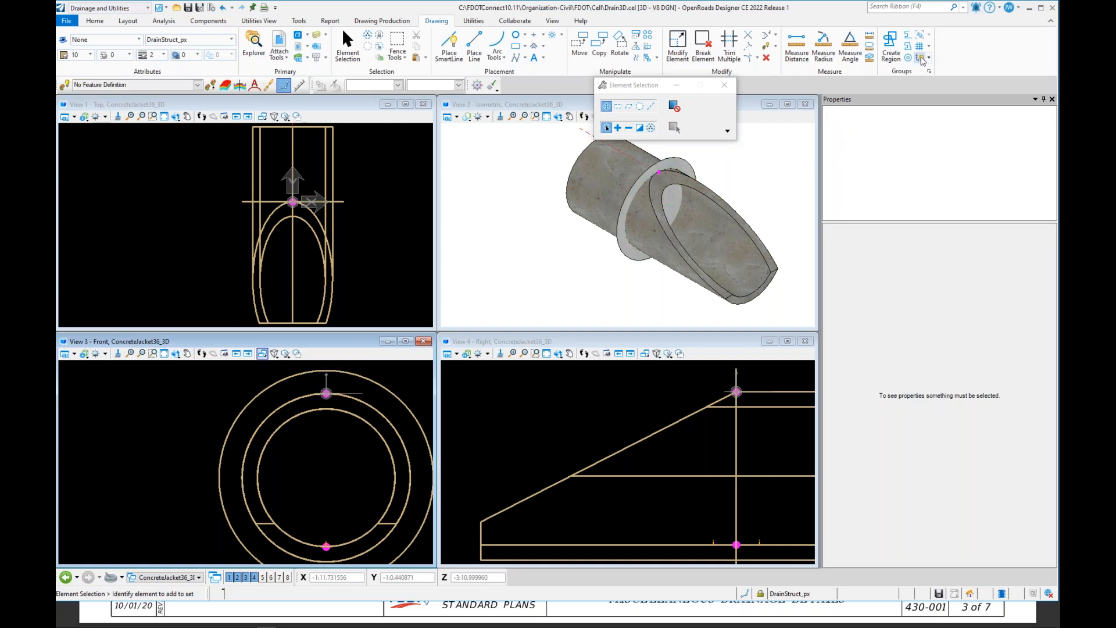
# Step: Group the outer solid circle and the inner hole circle into a grouped hole
pyautogui.click(920, 58)
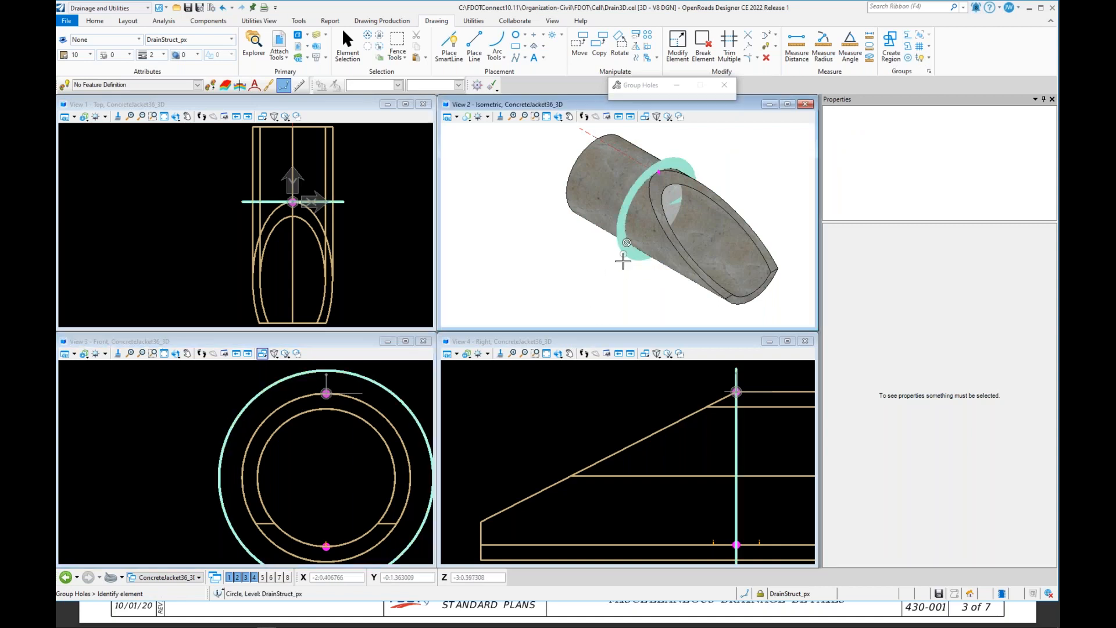
pyautogui.click(669, 197)
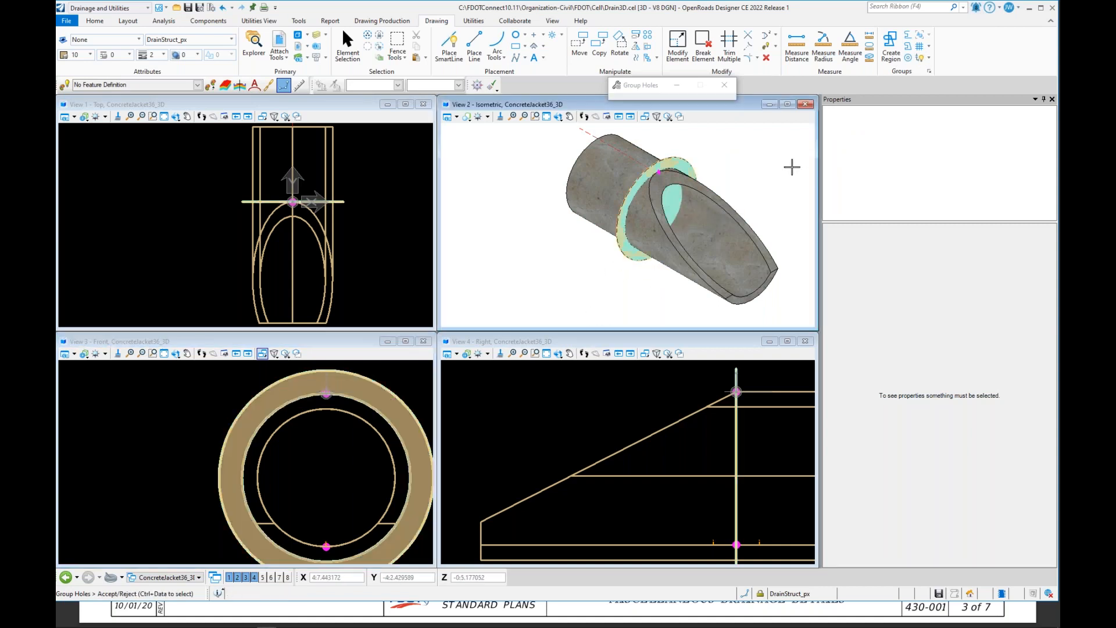
pyautogui.click(780, 159)
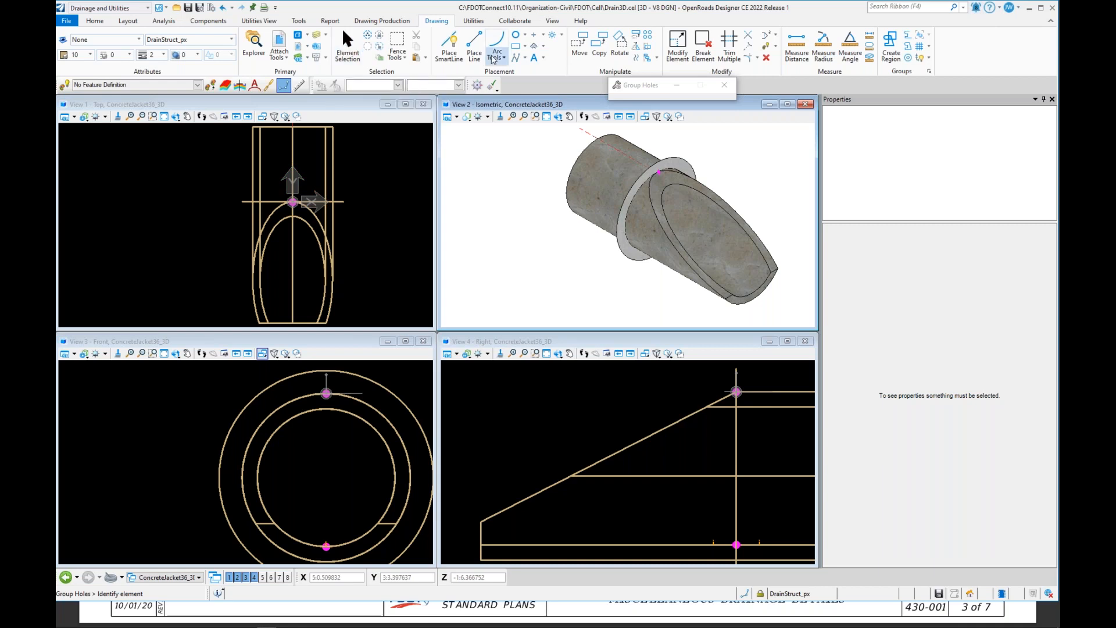
# Step: Delete the mitered end section solid, leaving only the grouped ring
pyautogui.click(766, 58)
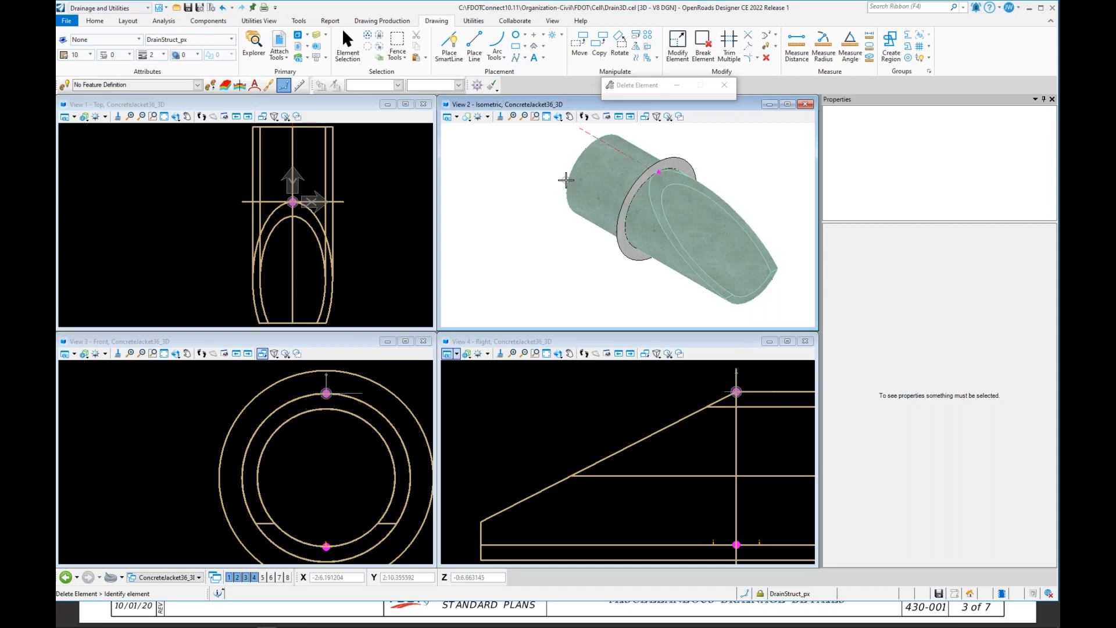
pyautogui.click(566, 180)
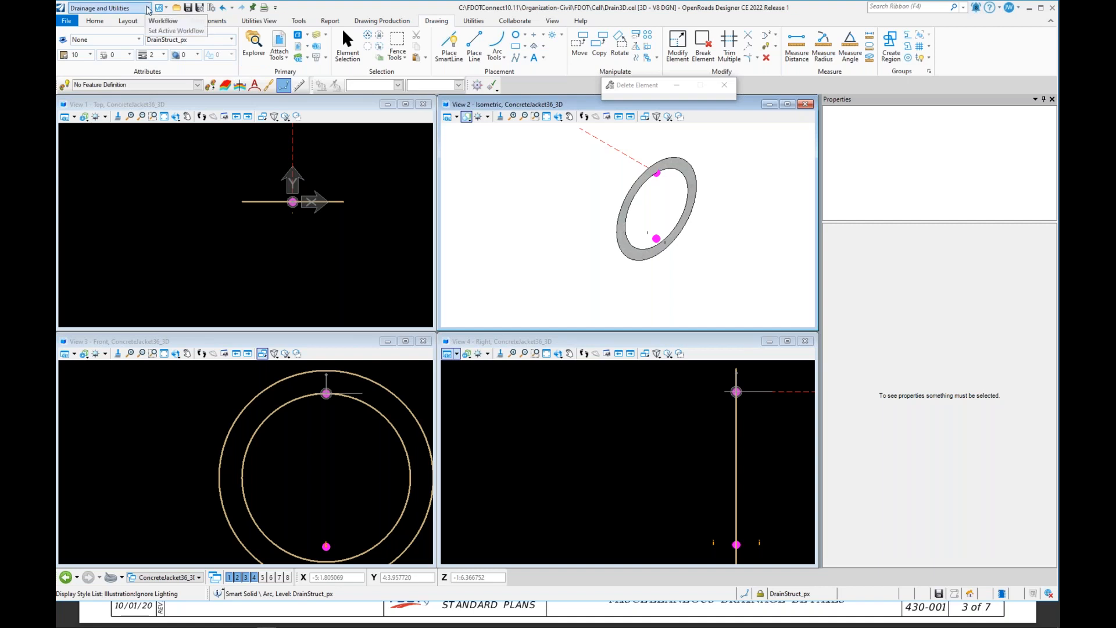
# Step: Switch to the Modeling workflow and start Solid by Extrusion, declining the accuracy update and turning Parametric off
pyautogui.click(148, 8)
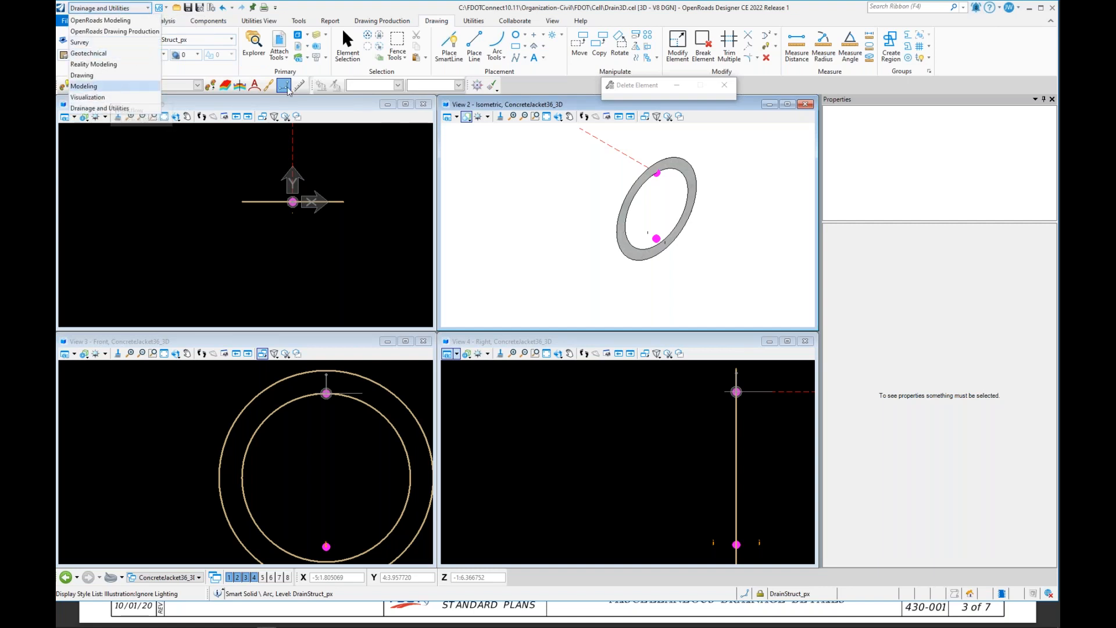
pyautogui.click(116, 86)
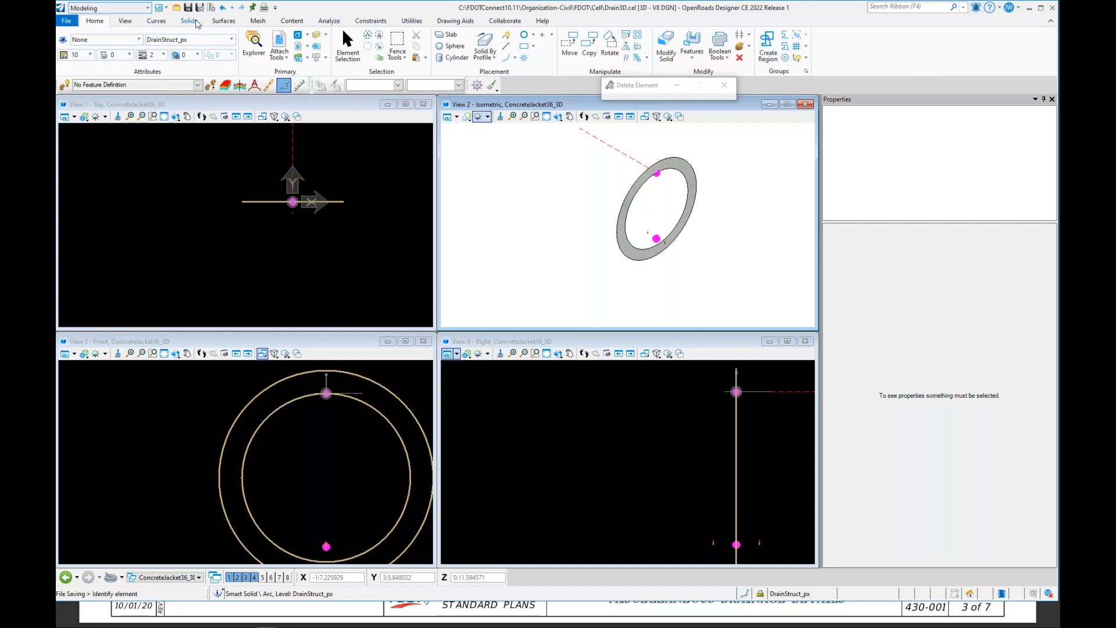
pyautogui.click(189, 21)
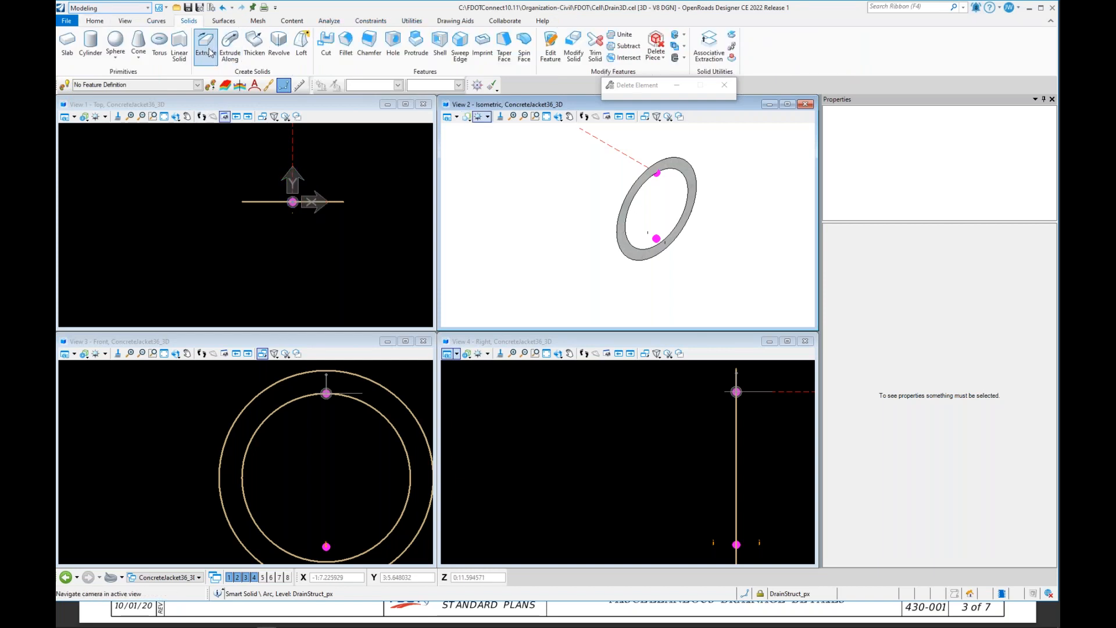
pyautogui.click(207, 50)
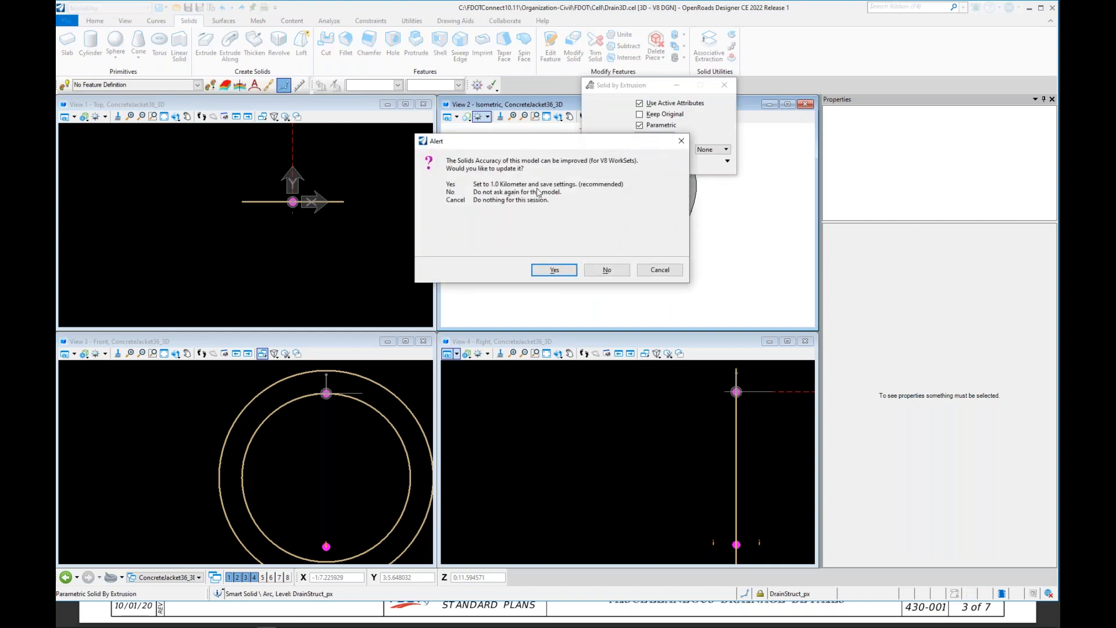
pyautogui.click(604, 271)
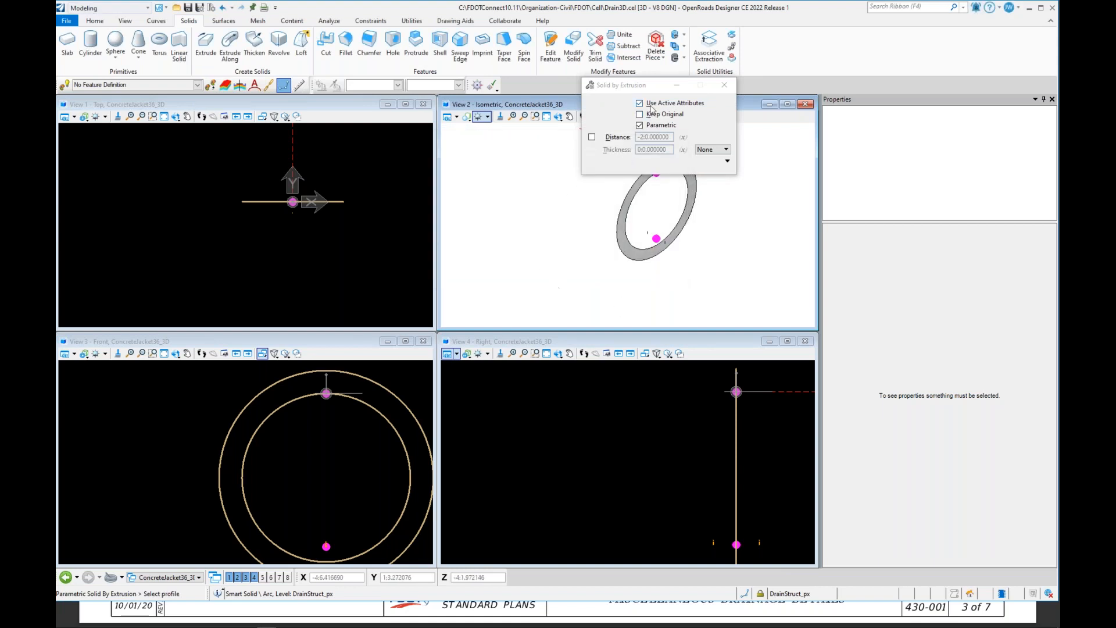
pyautogui.moveTo(629, 81); pyautogui.dragTo(829, 43)
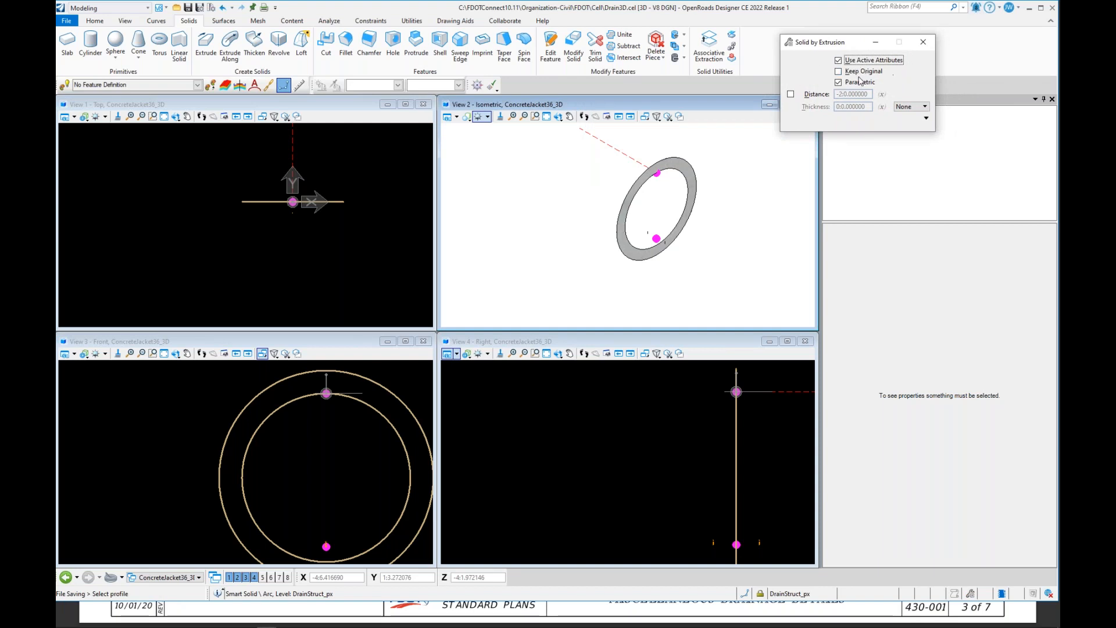
pyautogui.click(838, 83)
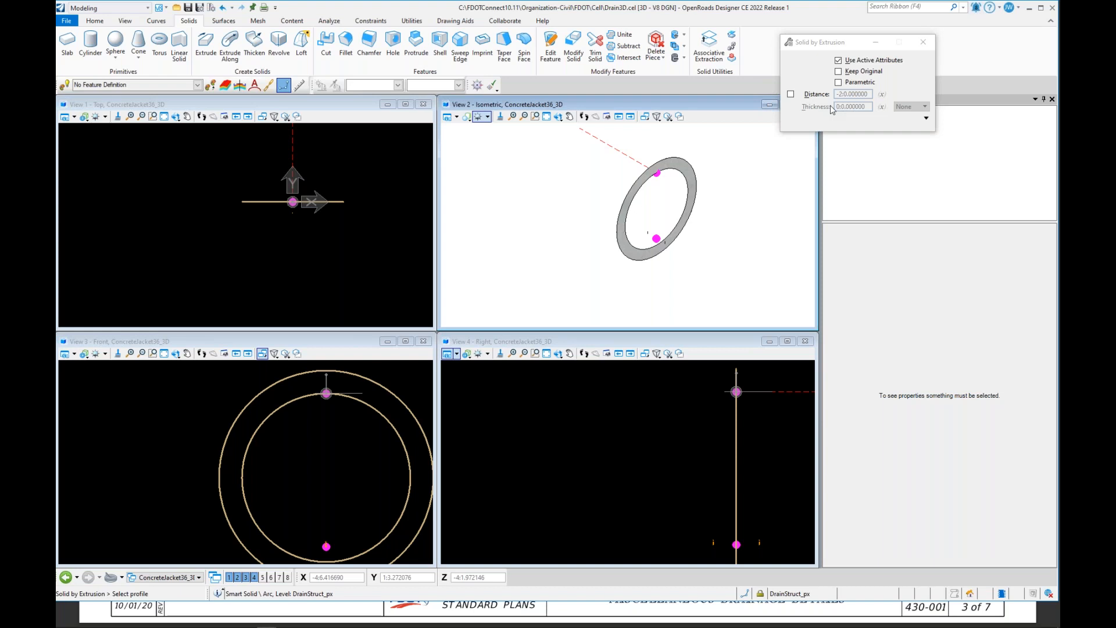
pyautogui.click(656, 163)
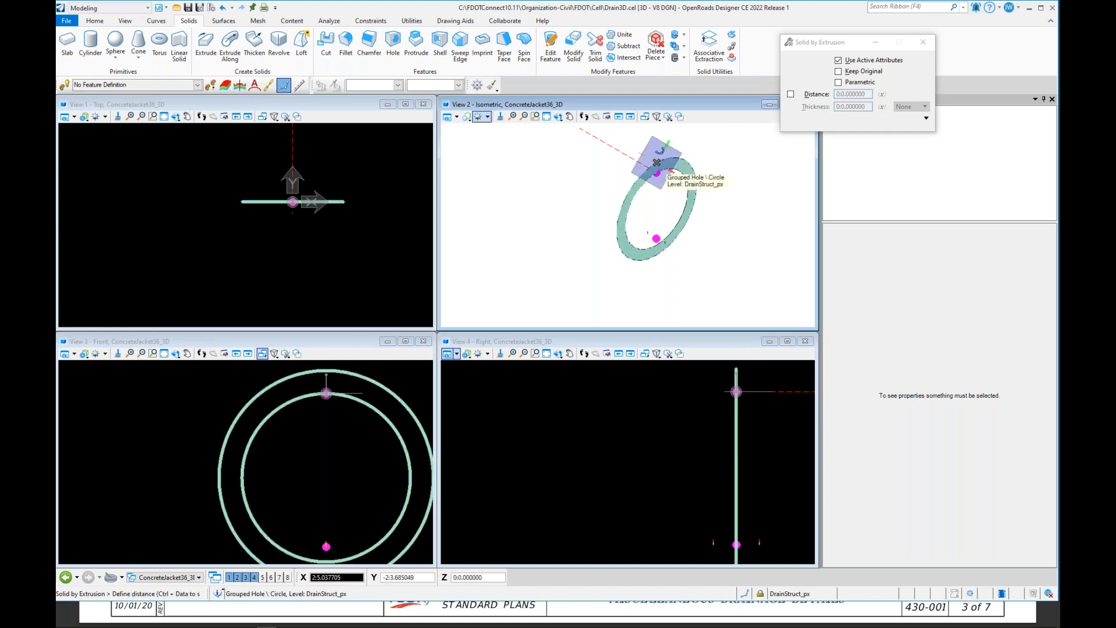
pyautogui.rightClick(655, 165)
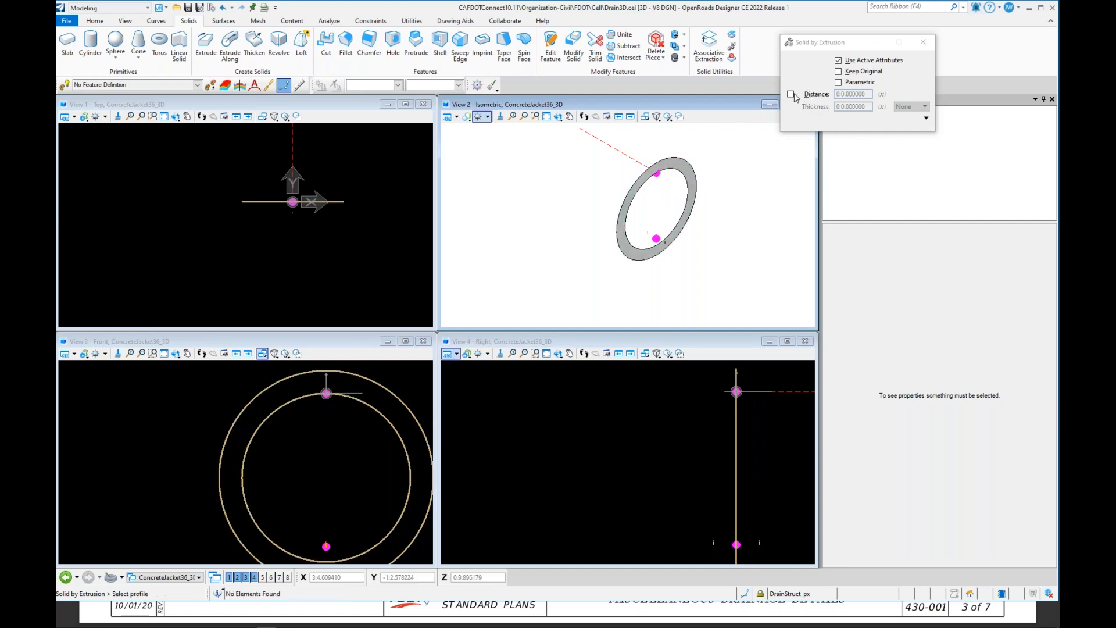
# Step: Extrude the grouped ring orthogonally in both directions by a distance of 1
pyautogui.click(925, 118)
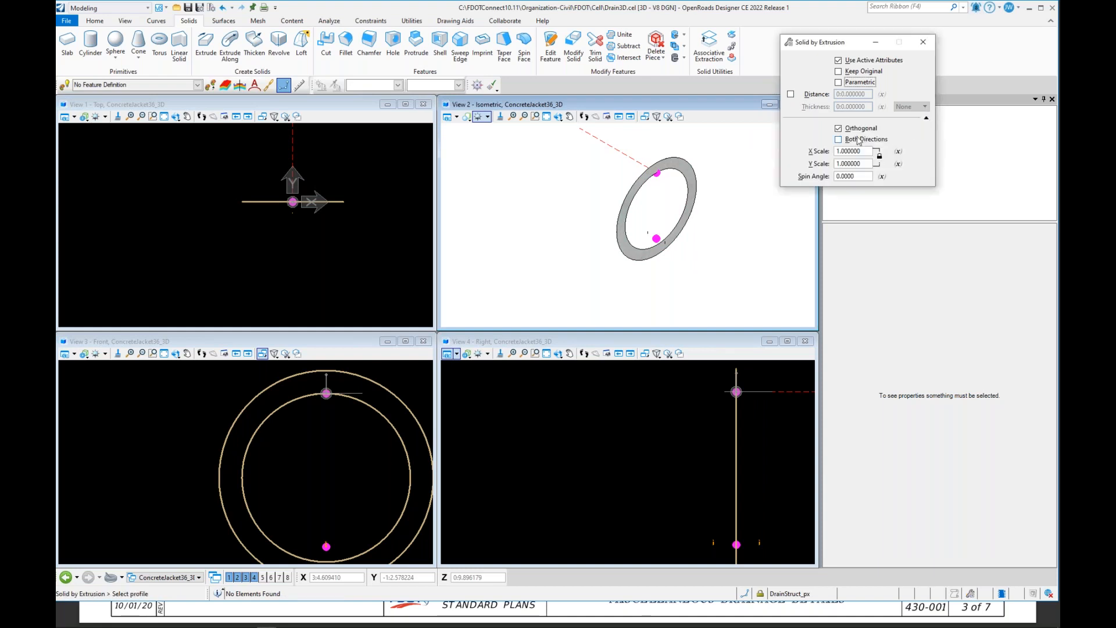
pyautogui.click(838, 140)
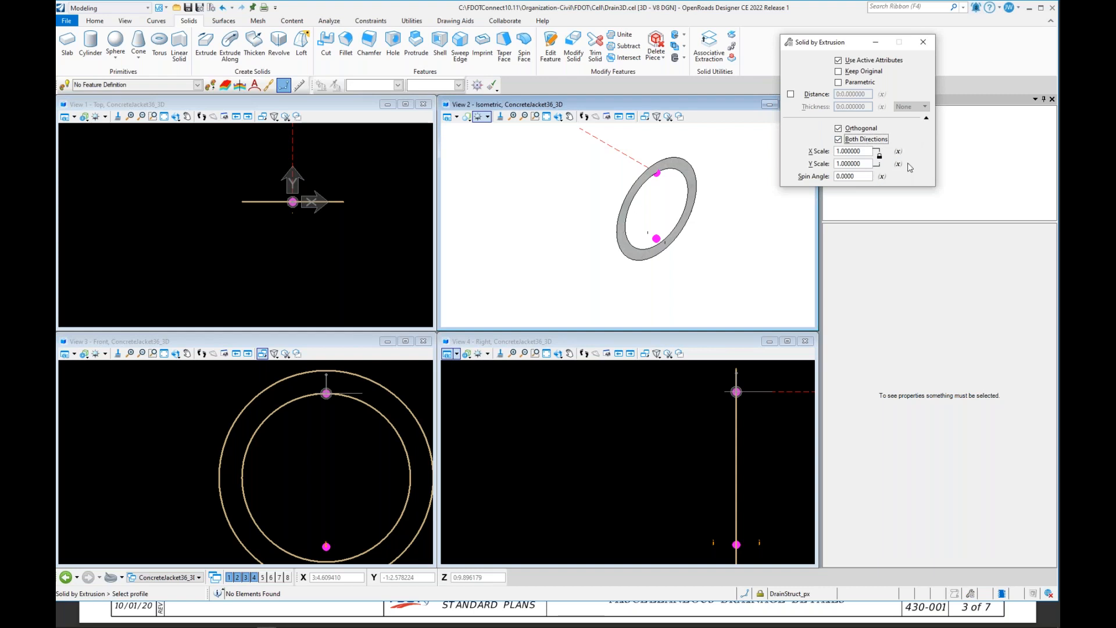
pyautogui.click(656, 163)
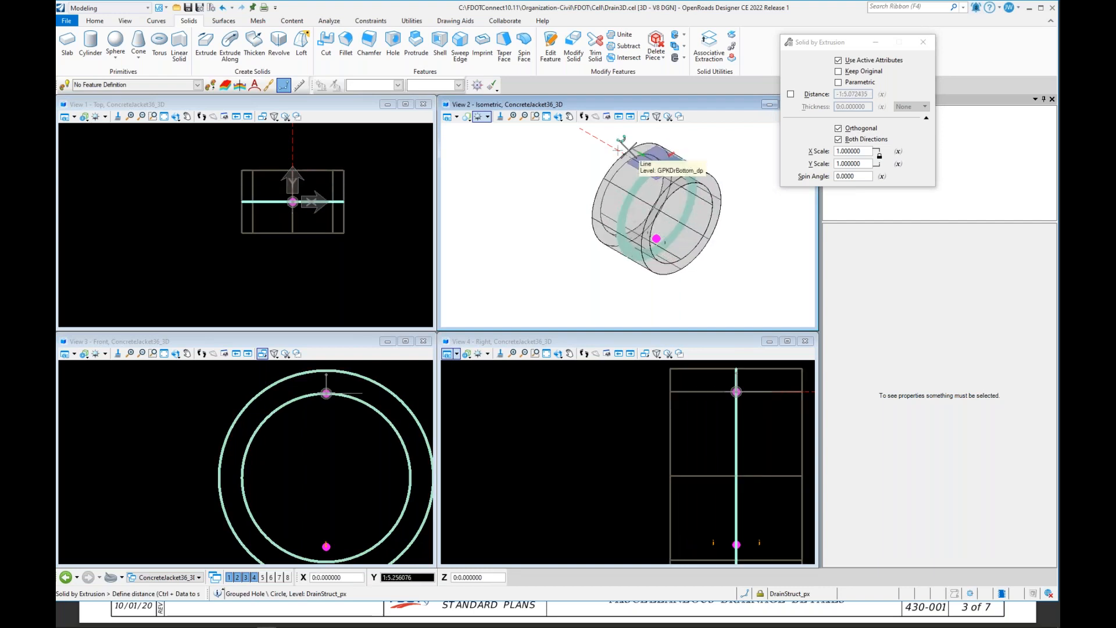
pyautogui.write('1')
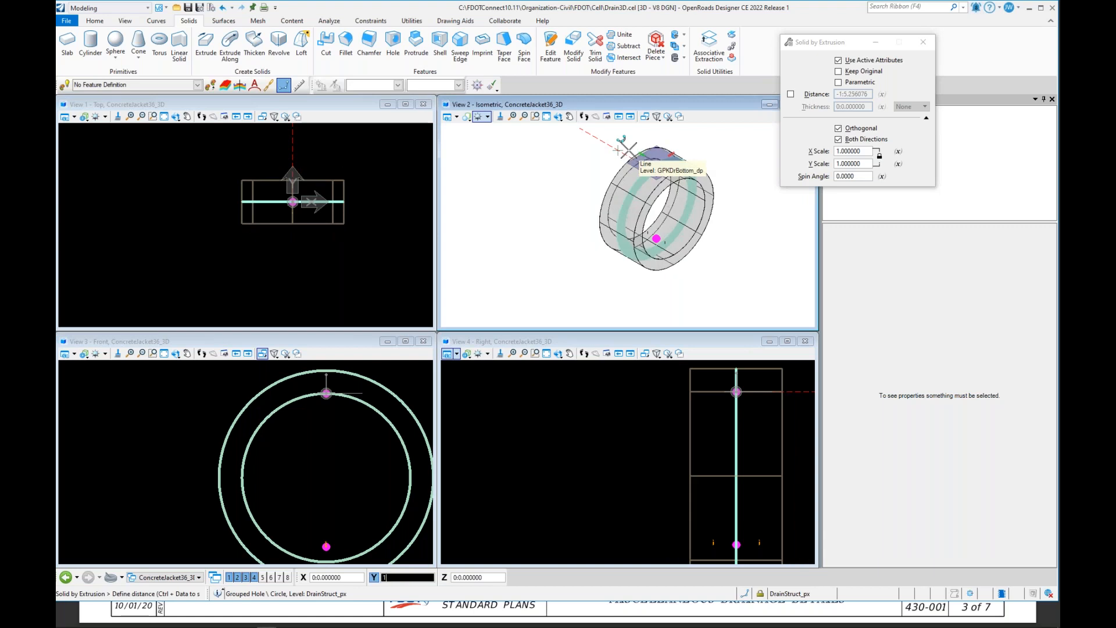
pyautogui.click(627, 149)
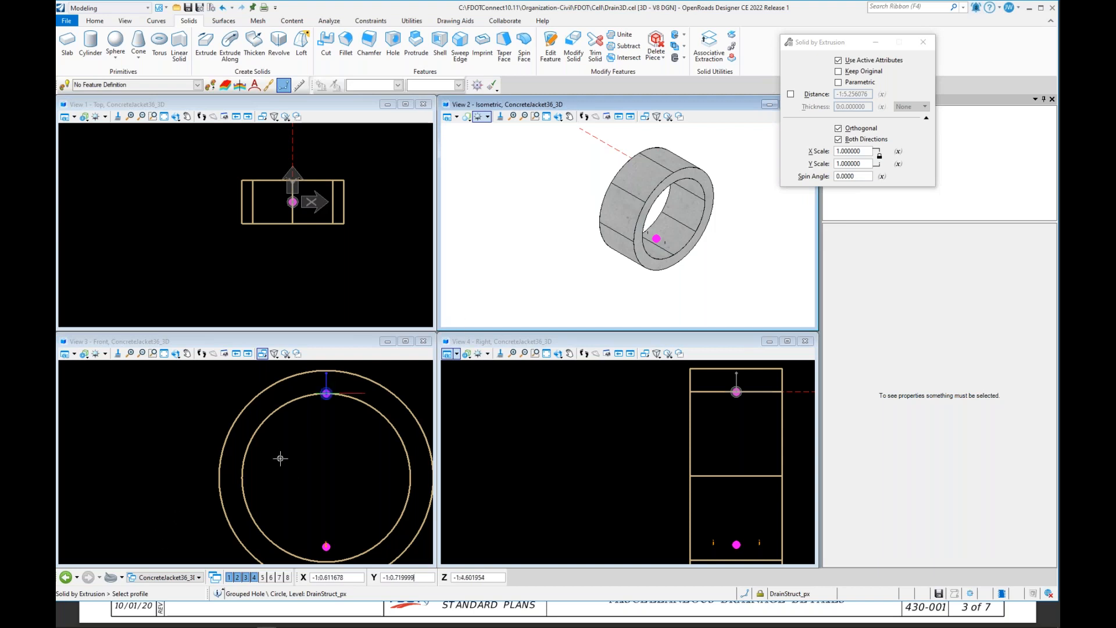
pyautogui.scroll(-2, 149, 411)
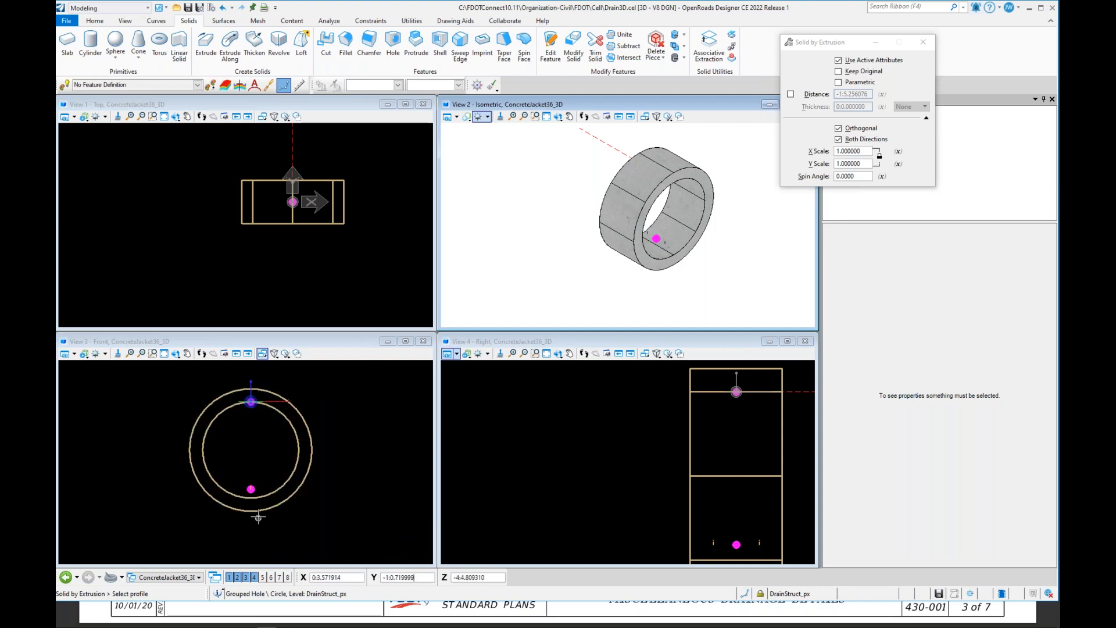
pyautogui.scroll(5, 256, 514)
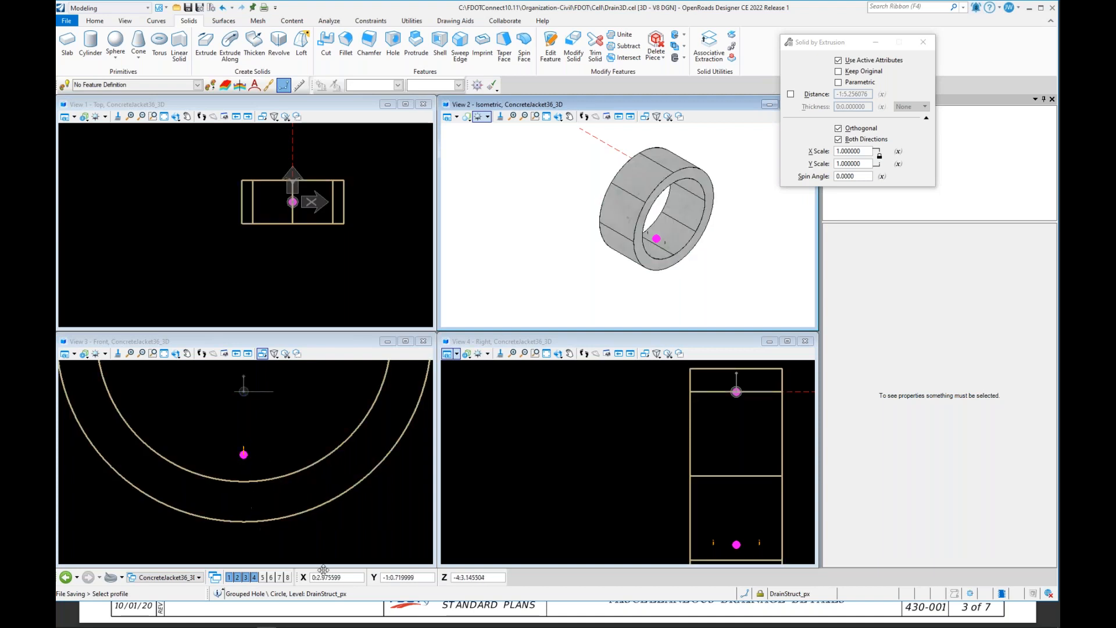
pyautogui.scroll(-3, 304, 548)
pyautogui.scroll(-2, 367, 538)
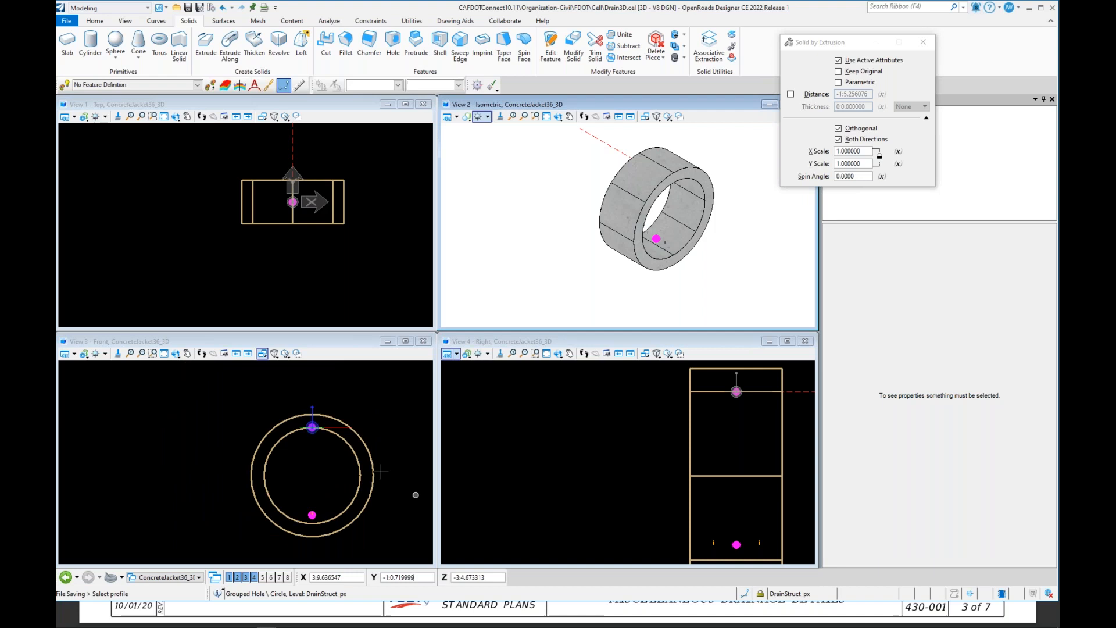
pyautogui.scroll(2, 390, 461)
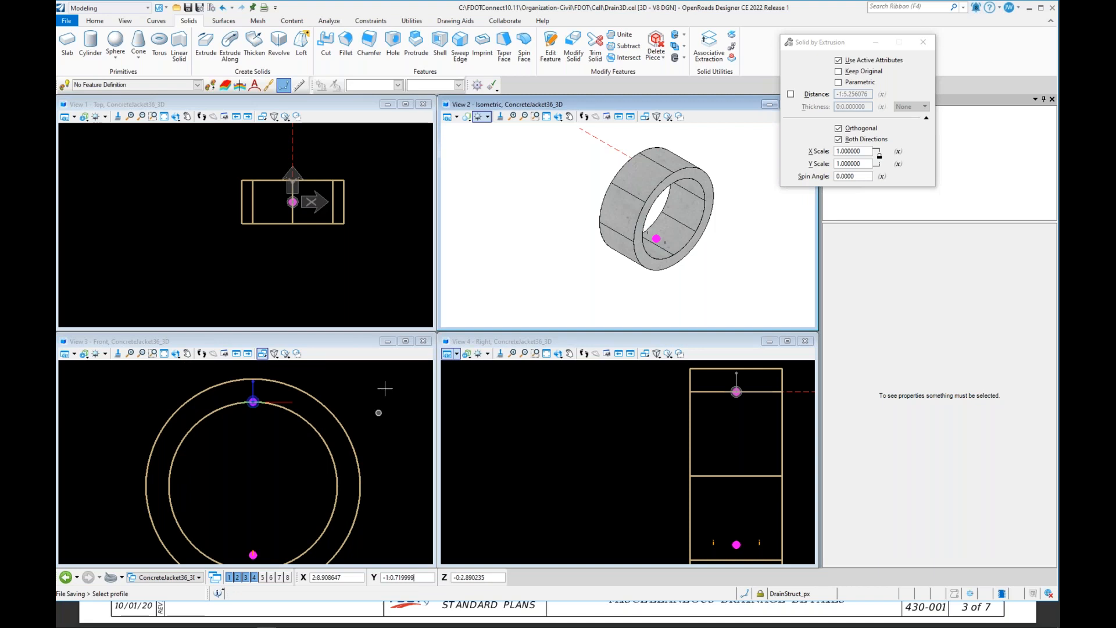
# Step: Select the construction lines at the ring's origin and examine their start, end and length properties
pyautogui.click(95, 20)
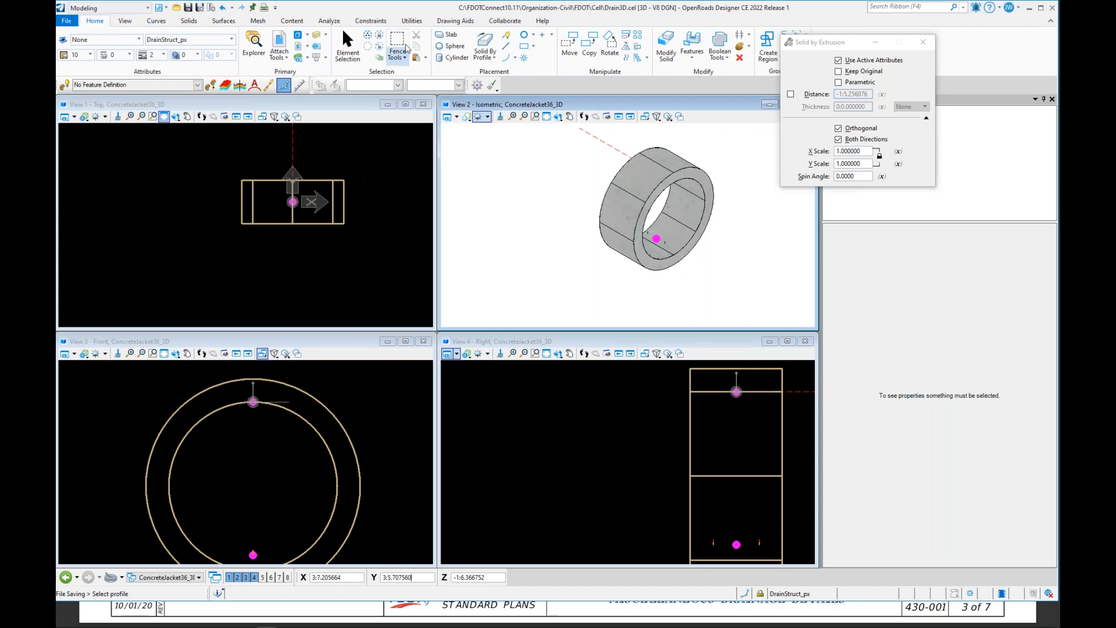
pyautogui.click(333, 54)
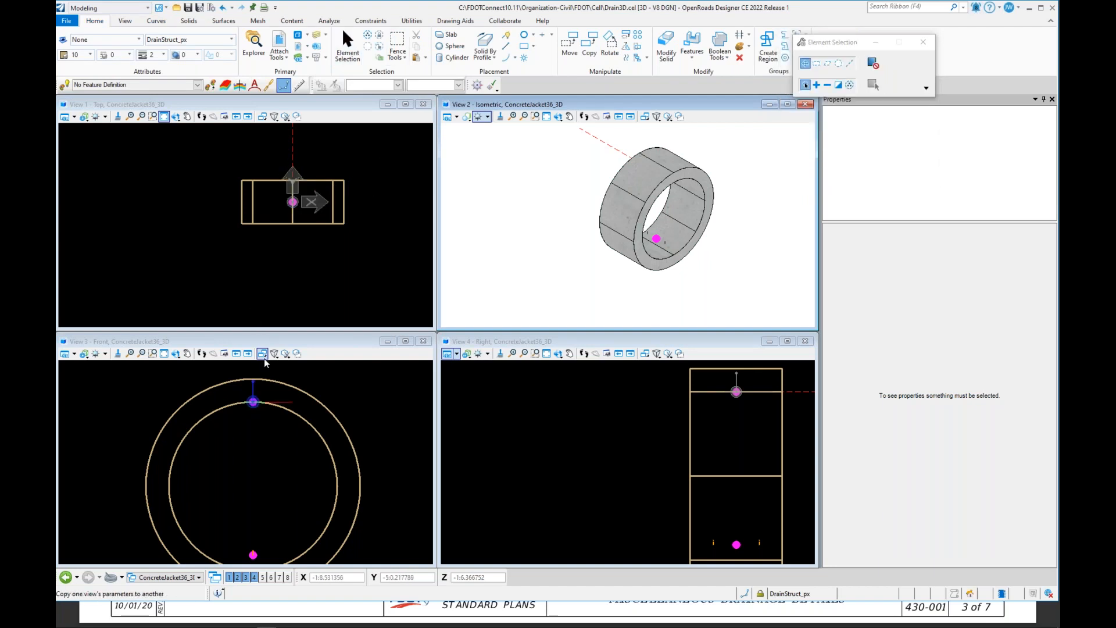
pyautogui.moveTo(206, 369); pyautogui.dragTo(292, 434)
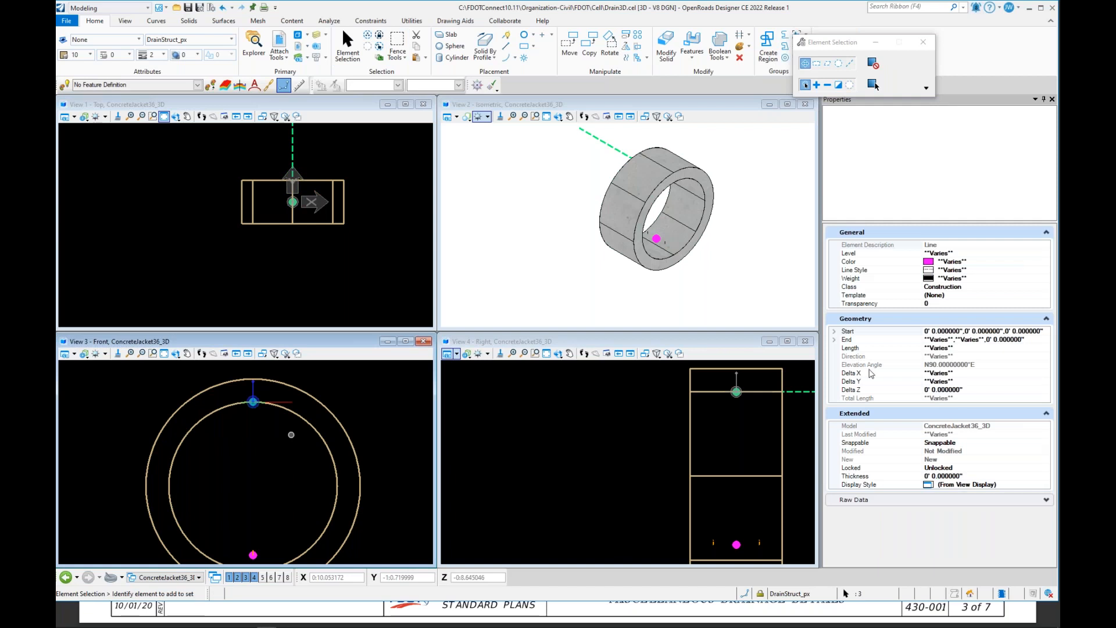
pyautogui.click(834, 340)
pyautogui.click(834, 332)
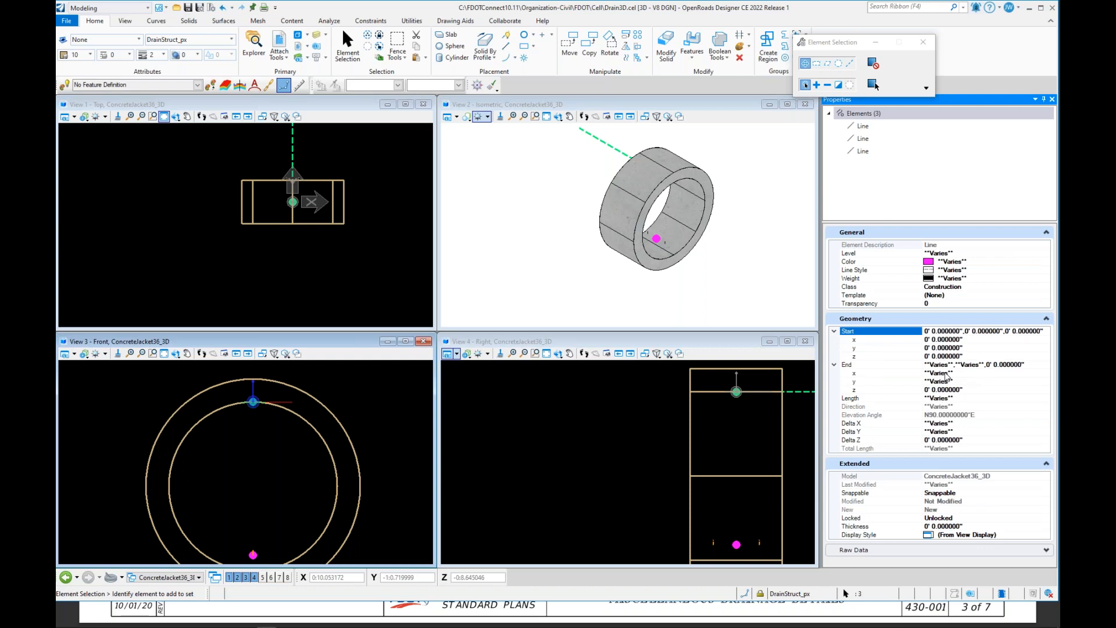
pyautogui.click(865, 126)
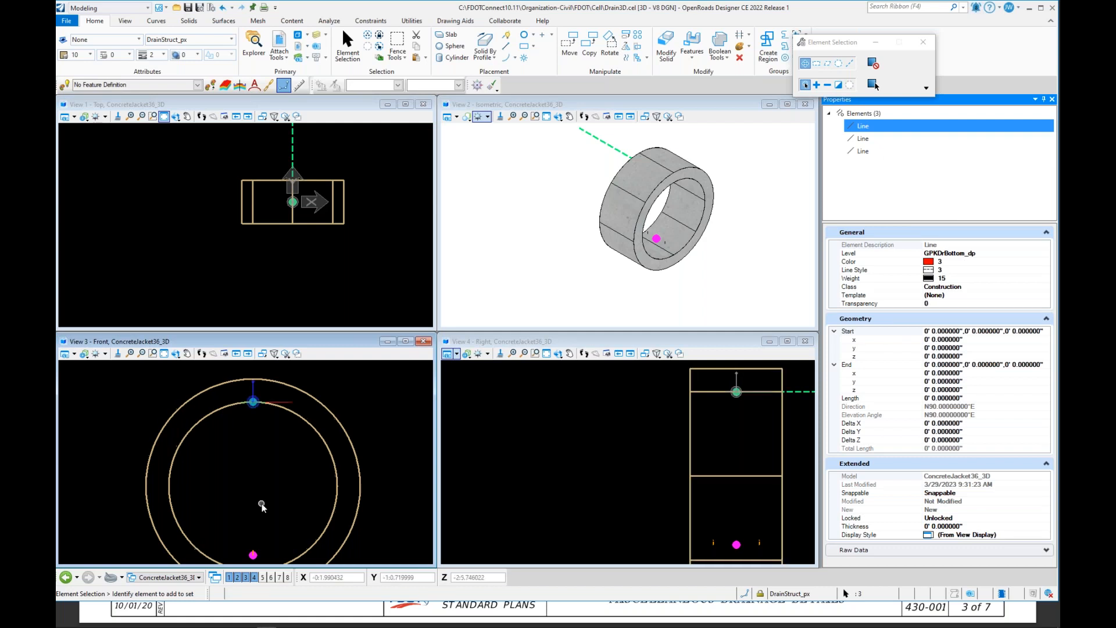
pyautogui.click(238, 528)
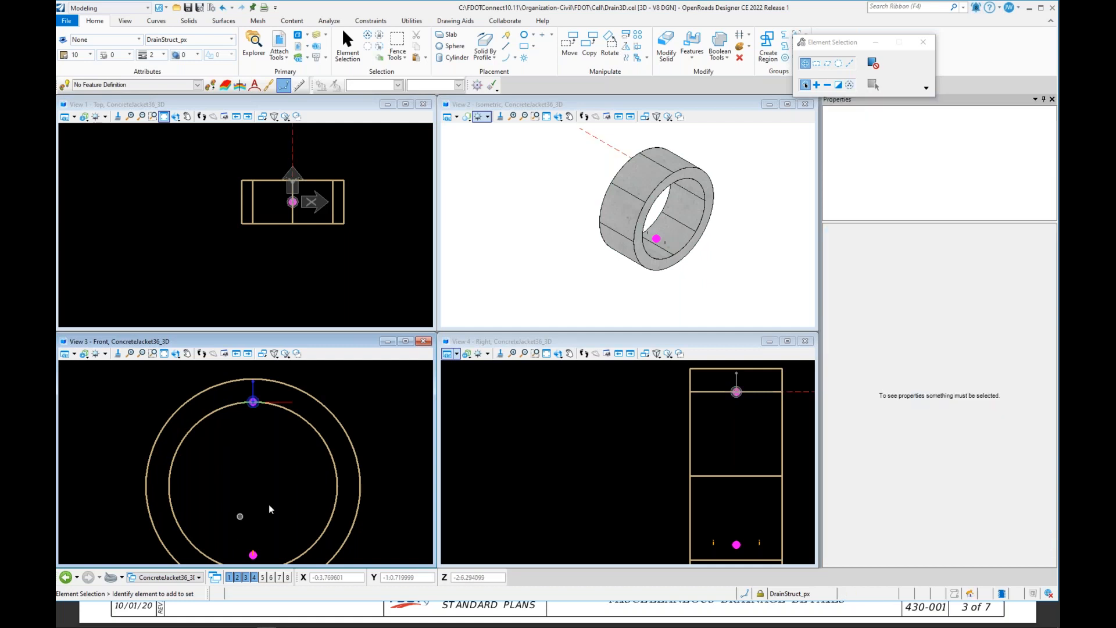
pyautogui.click(736, 544)
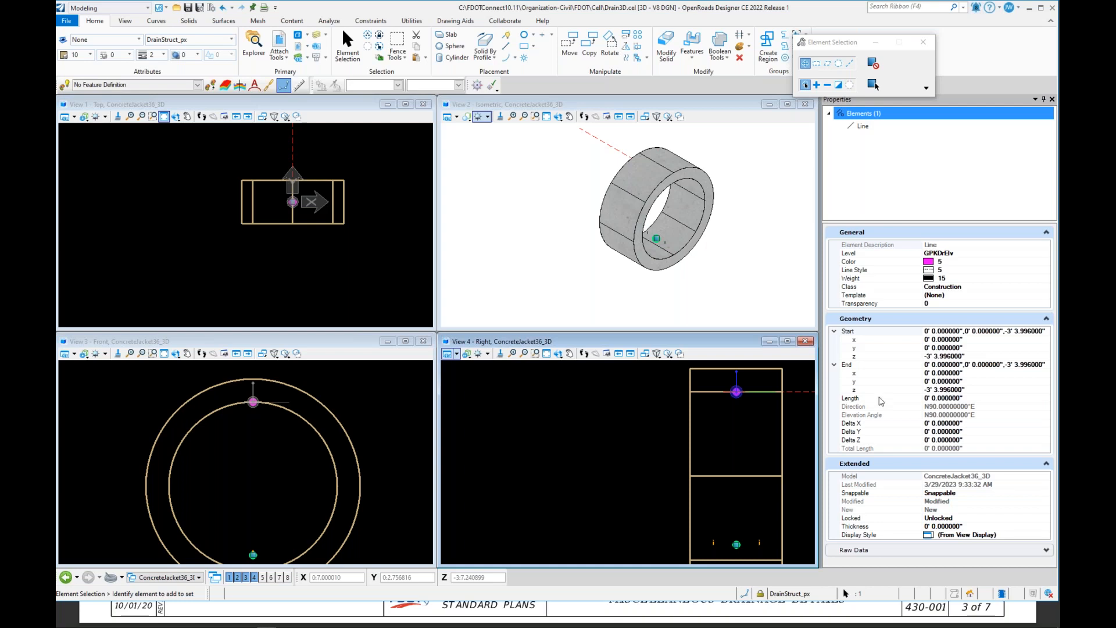
pyautogui.moveTo(725, 406); pyautogui.dragTo(759, 376)
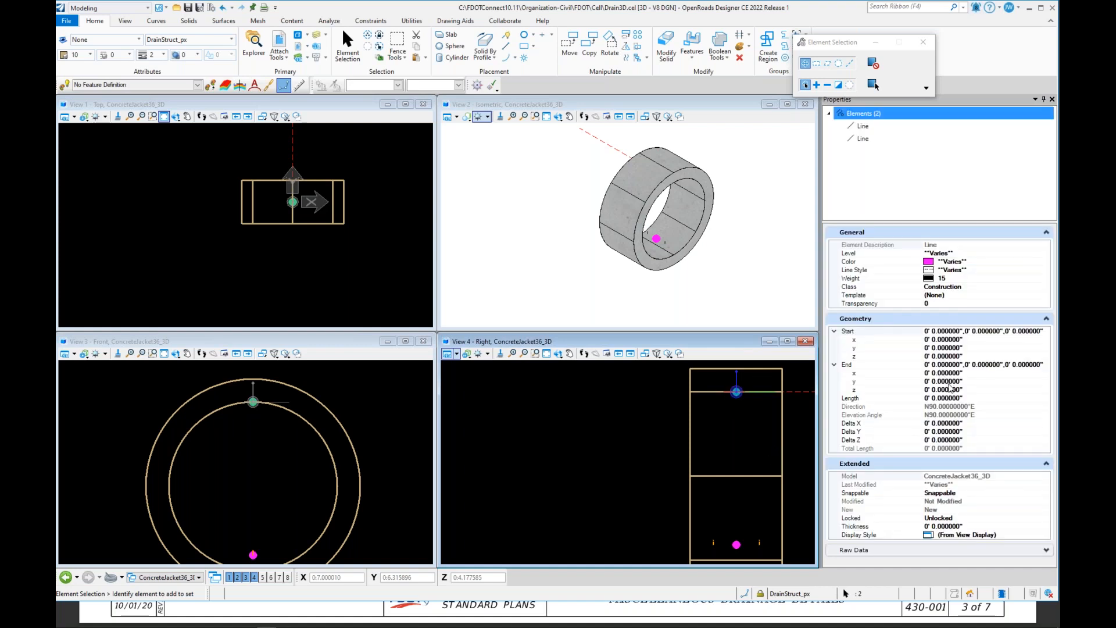
pyautogui.click(907, 142)
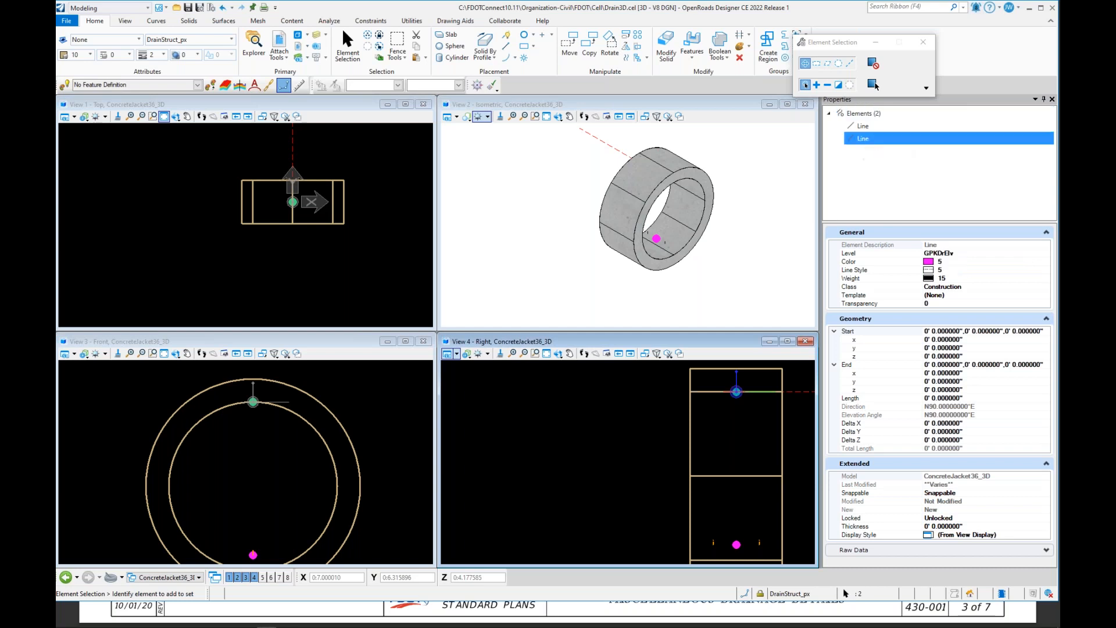
pyautogui.click(913, 127)
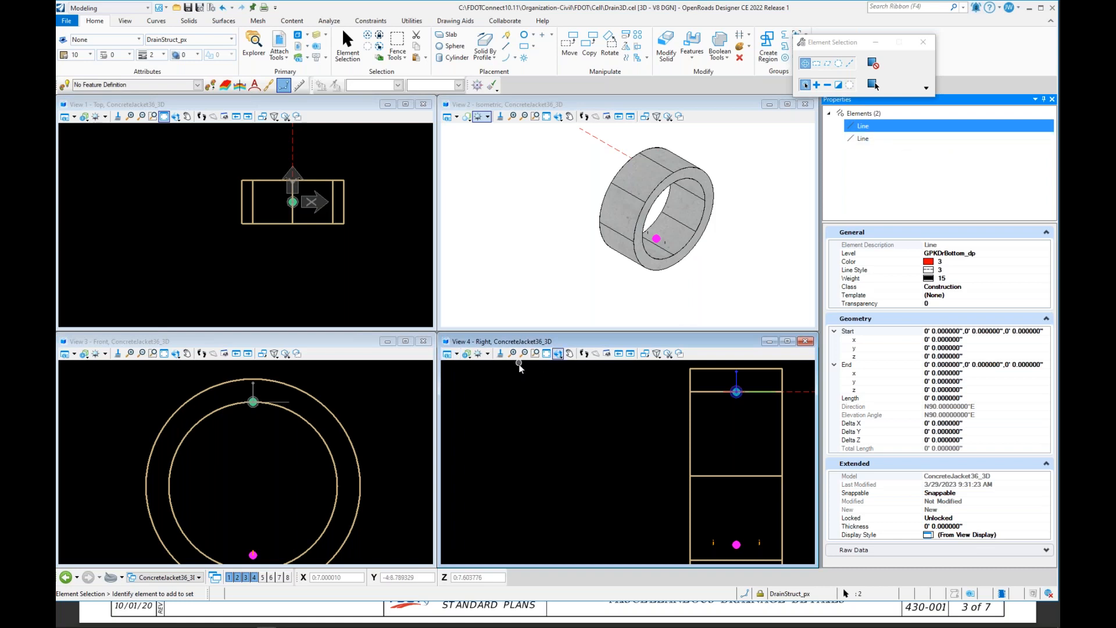
pyautogui.click(605, 445)
pyautogui.click(802, 393)
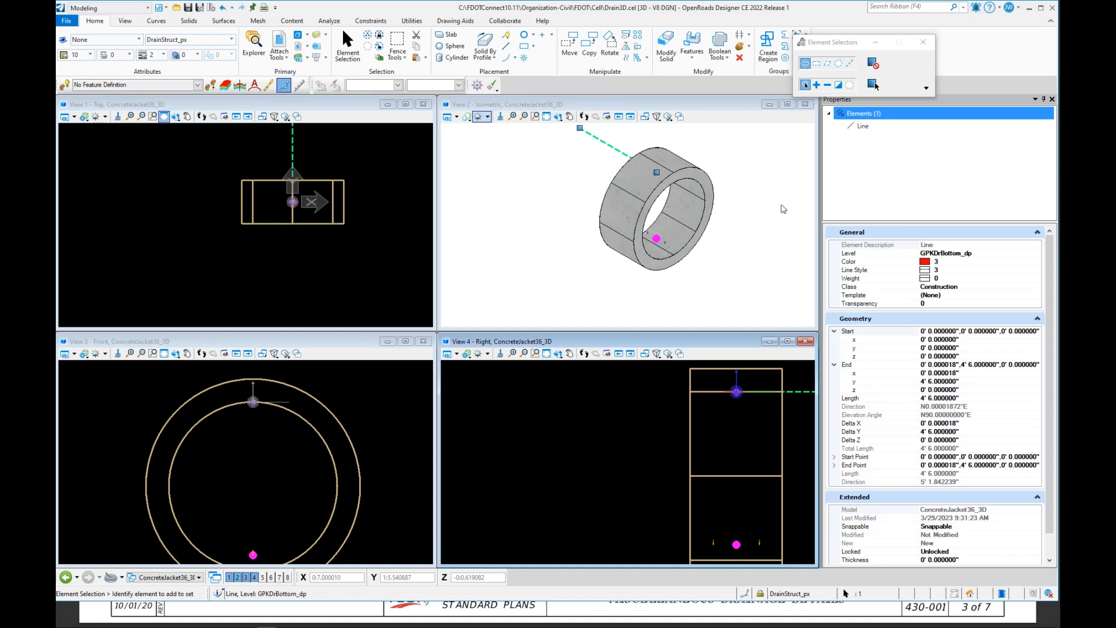
pyautogui.click(497, 266)
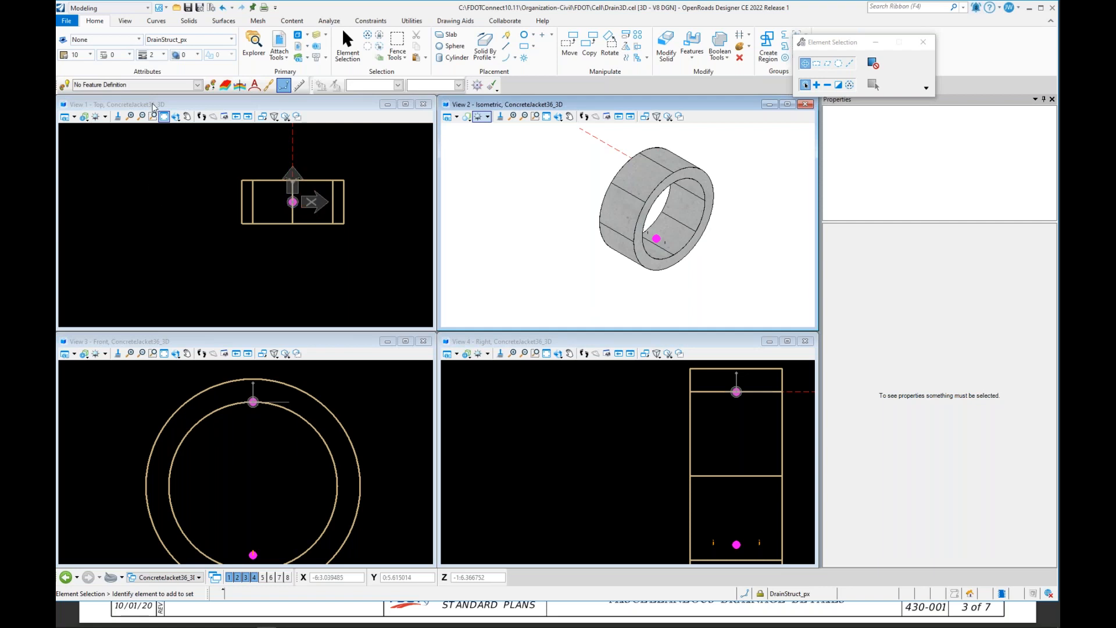
# Step: Open the drplan.cel cell library from the FDOT Cell folder, closing the disassociation notice
pyautogui.click(199, 8)
pyautogui.click(177, 8)
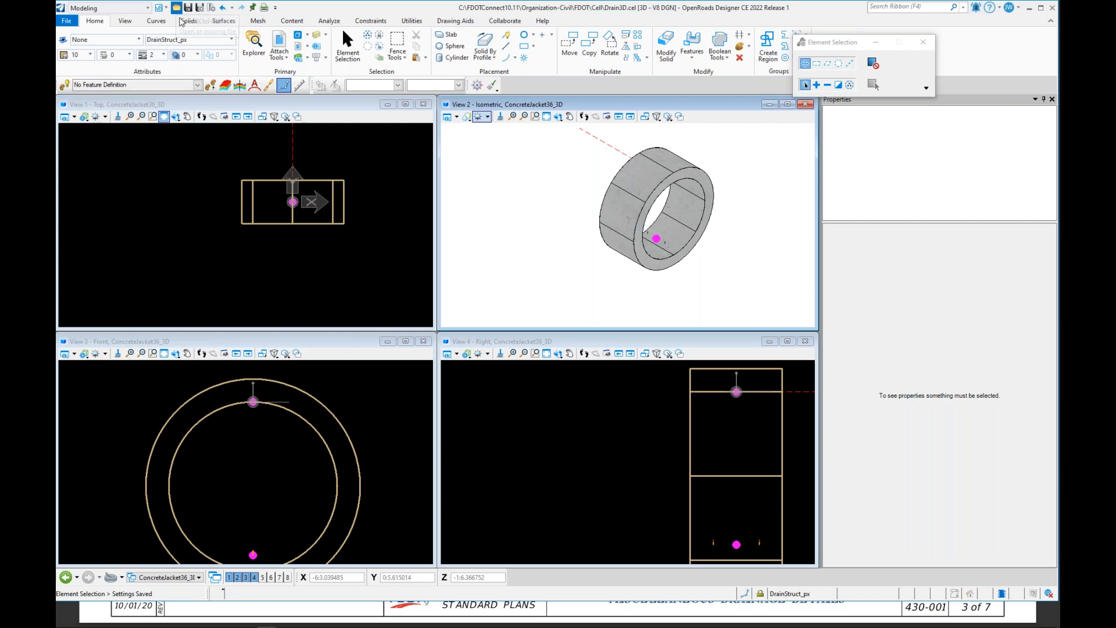
pyautogui.scroll(-2, 183, 166)
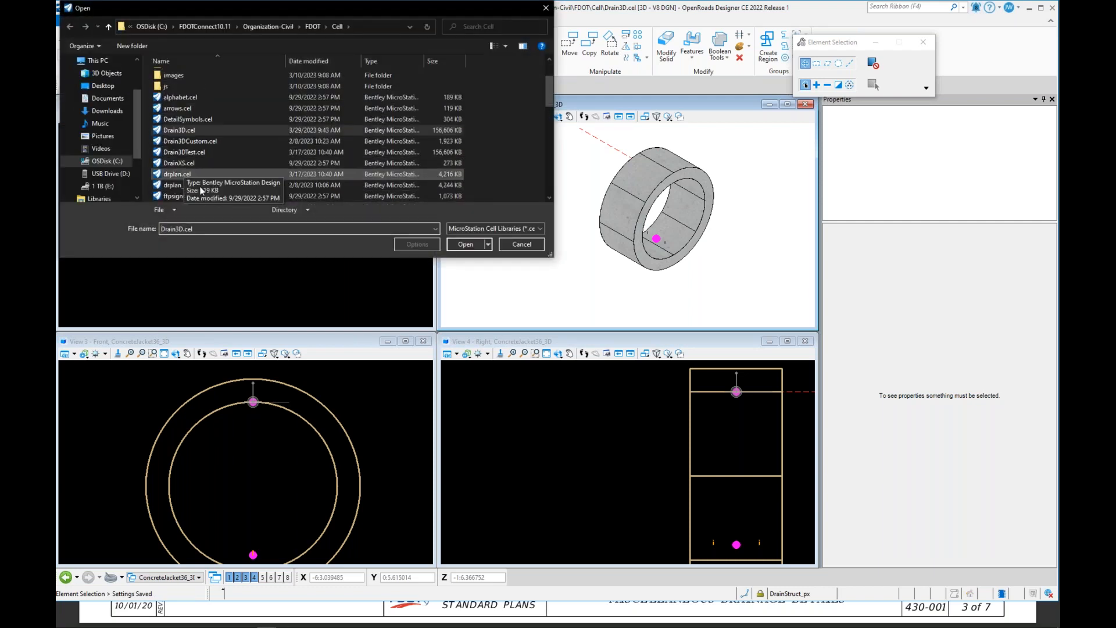
pyautogui.scroll(-1, 202, 165)
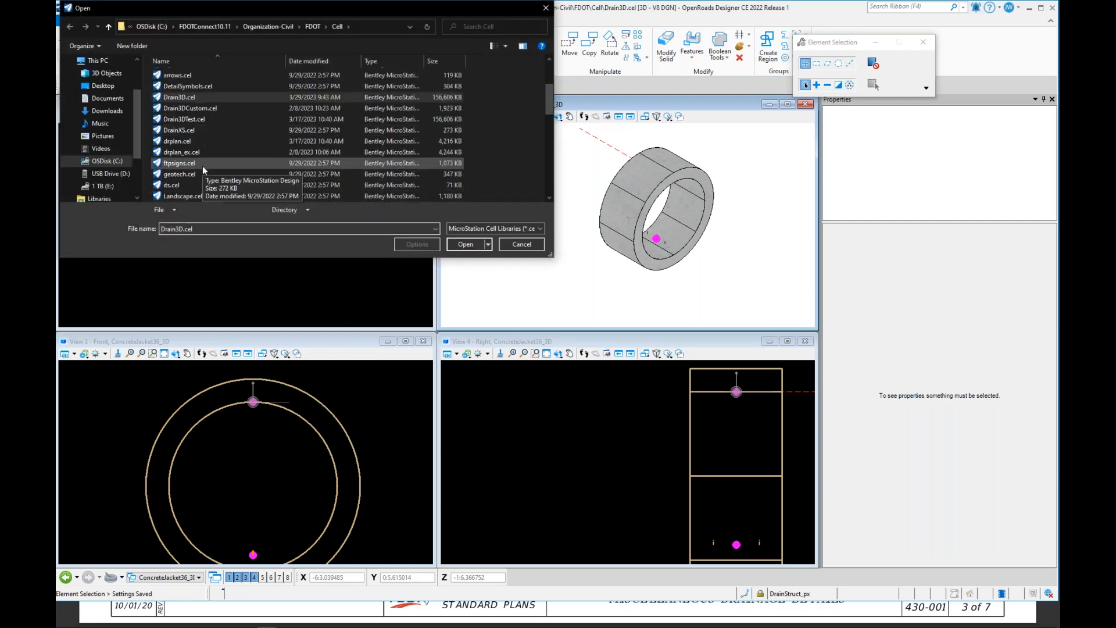
pyautogui.click(197, 141)
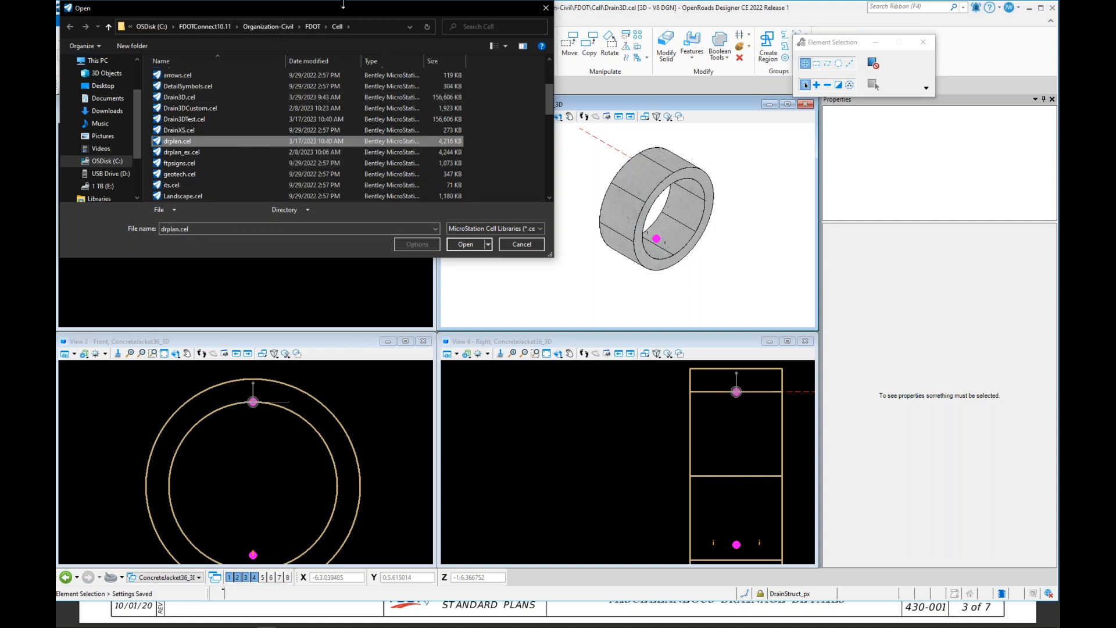
pyautogui.moveTo(345, 8); pyautogui.dragTo(437, 78)
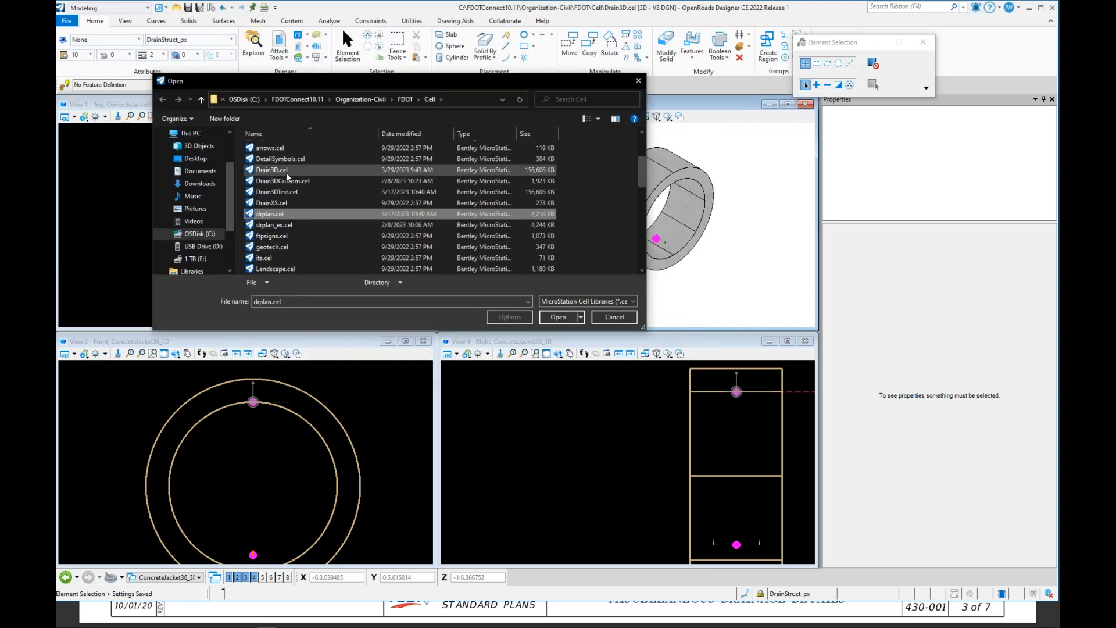
pyautogui.click(314, 213)
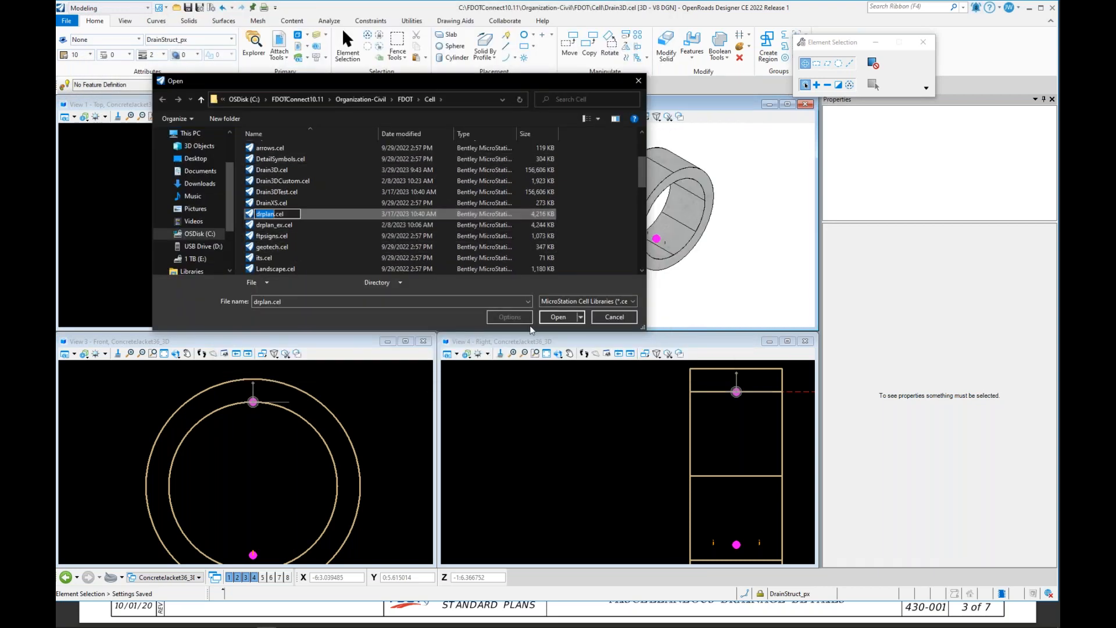
pyautogui.click(558, 316)
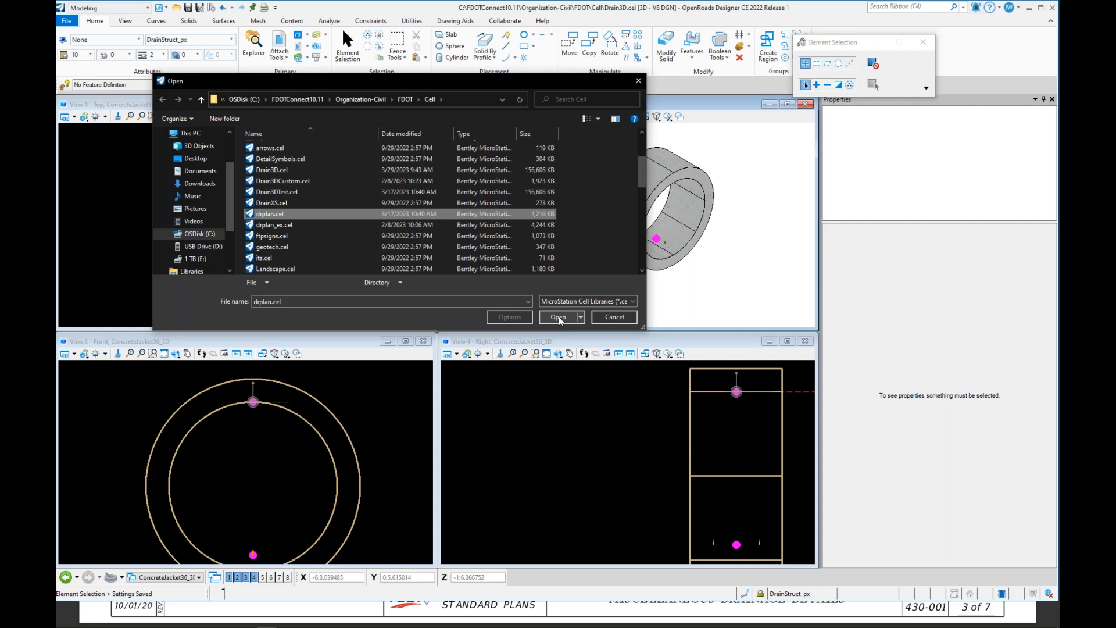
pyautogui.click(559, 319)
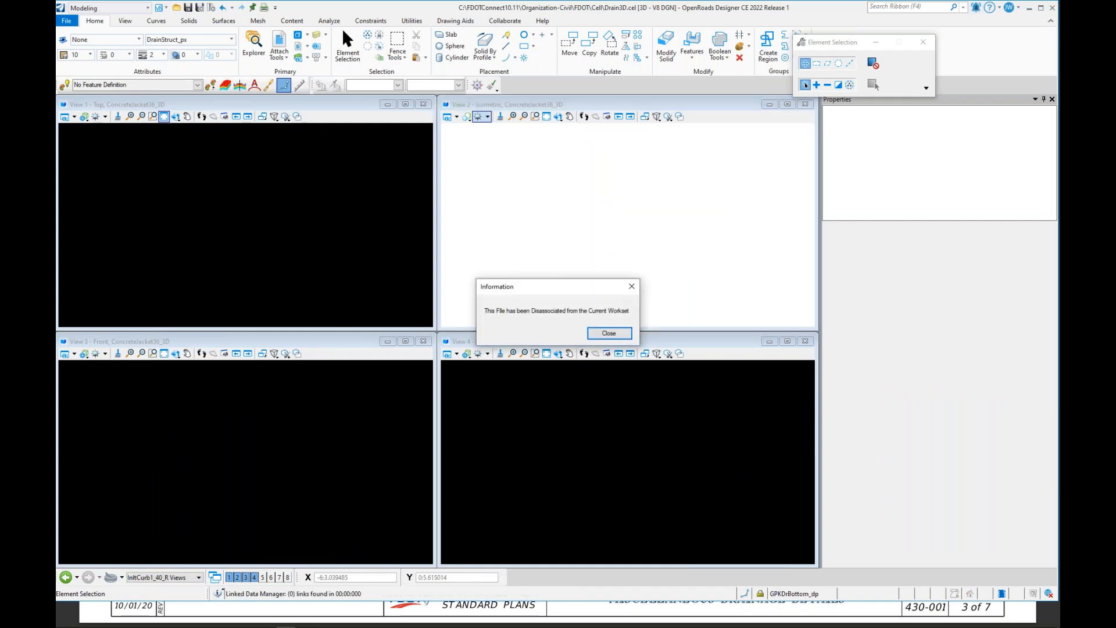
pyautogui.press('Return')
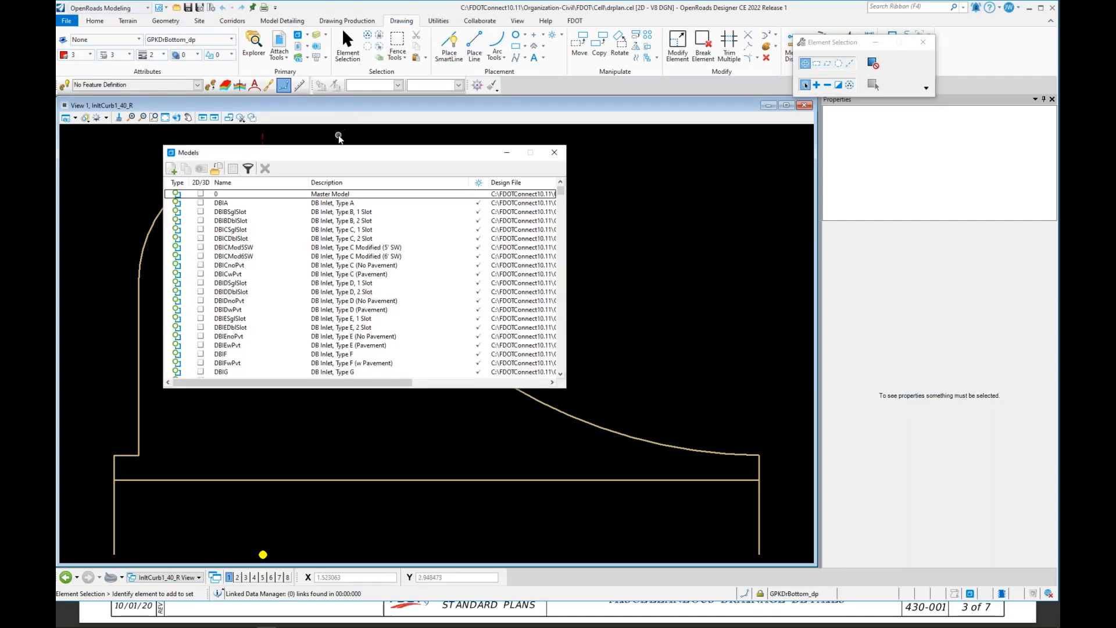
# Step: Scroll through the cell library's model list to find a suitable cell to copy
pyautogui.scroll(-12, 279, 322)
pyautogui.scroll(-15, 336, 329)
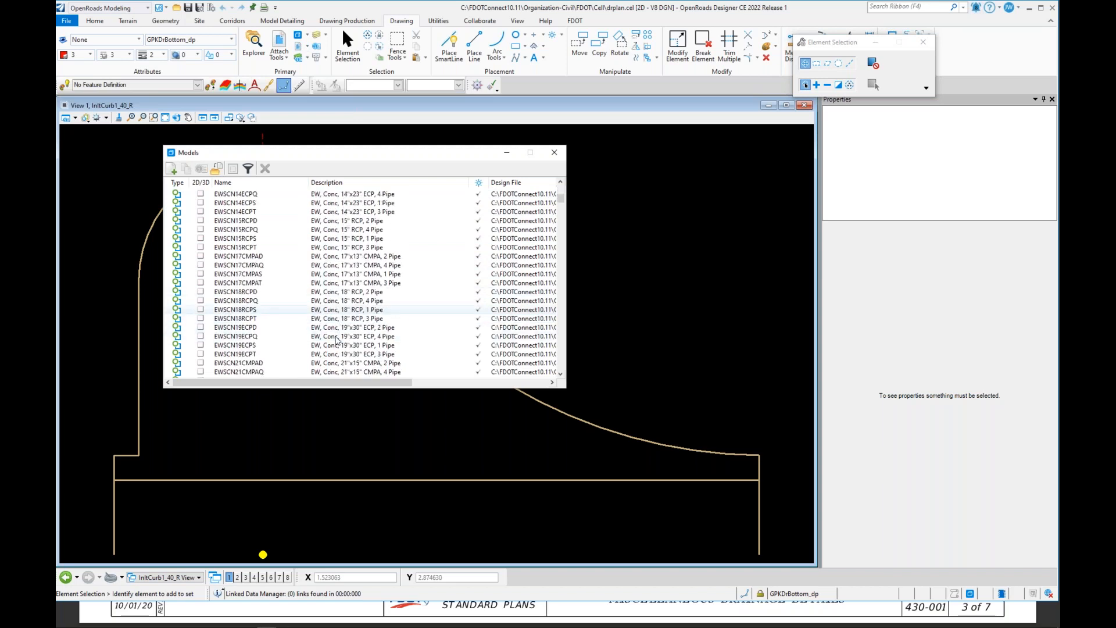
pyautogui.scroll(-15, 317, 340)
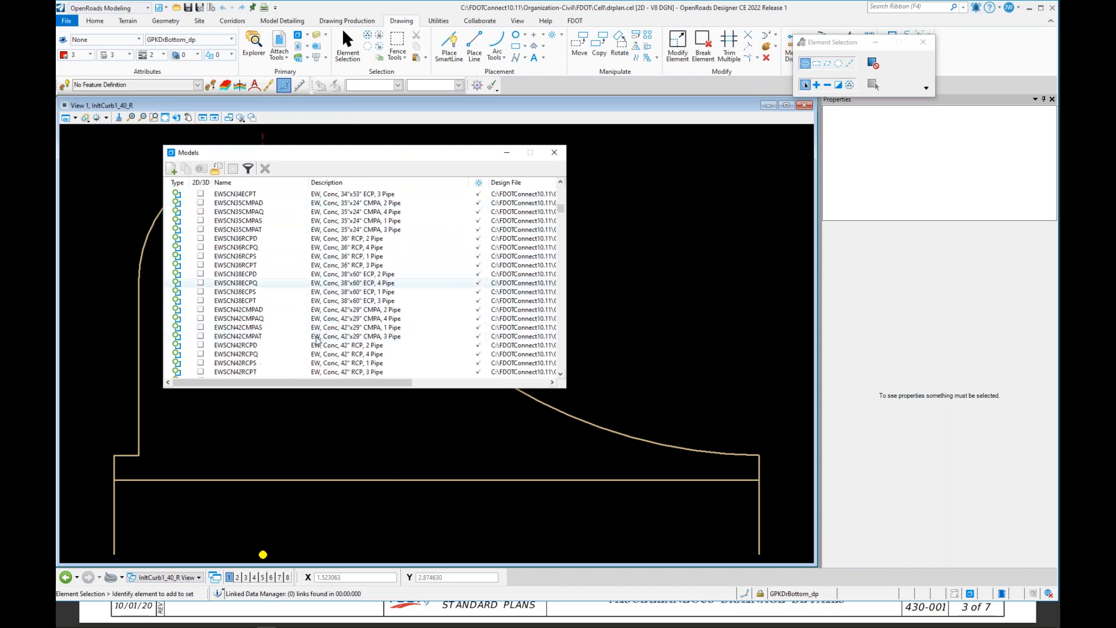
pyautogui.scroll(-12, 314, 341)
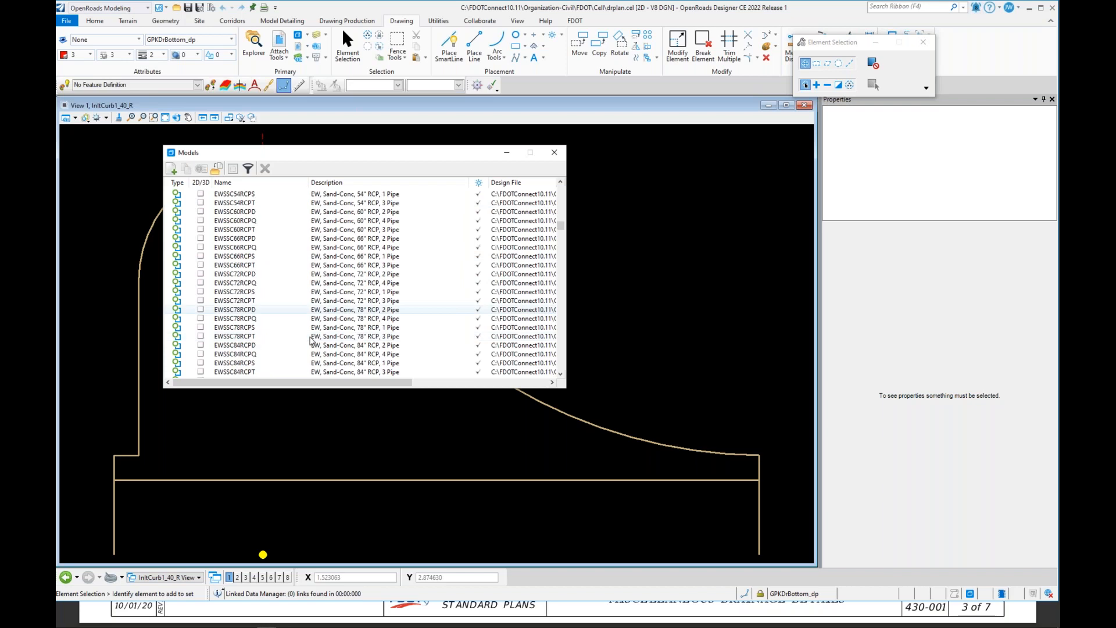
pyautogui.scroll(-15, 311, 340)
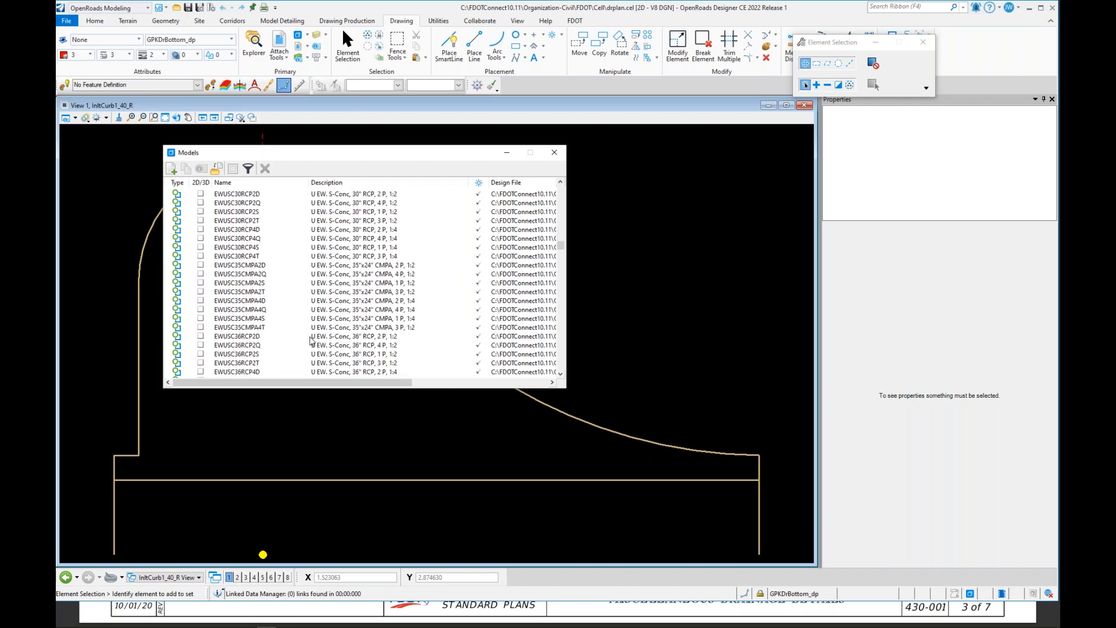
pyautogui.scroll(-15, 311, 340)
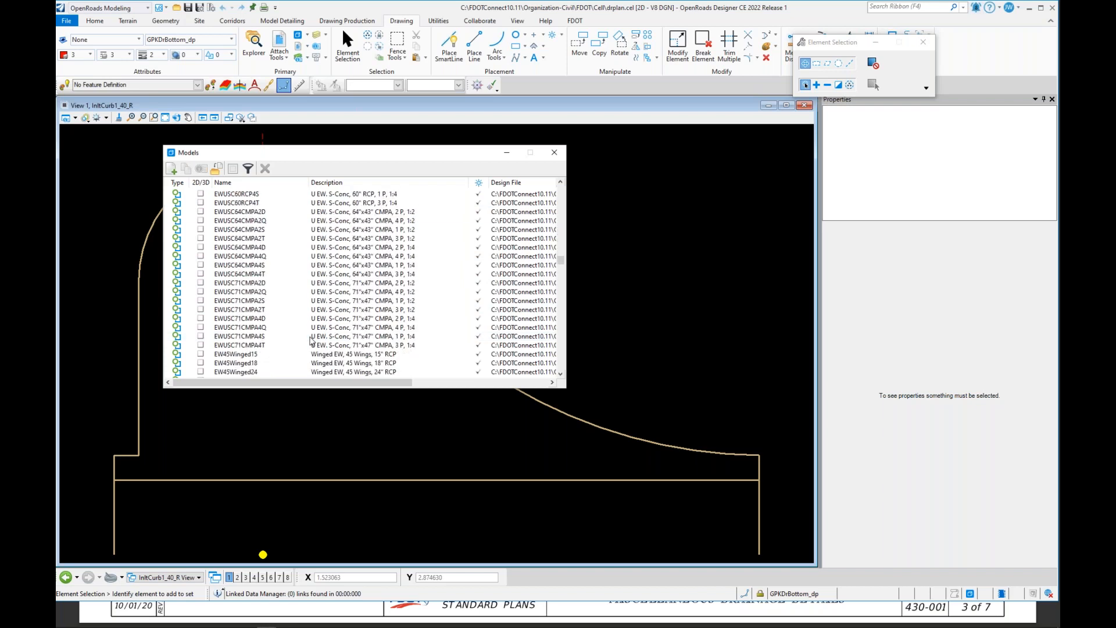
pyautogui.scroll(-3, 311, 341)
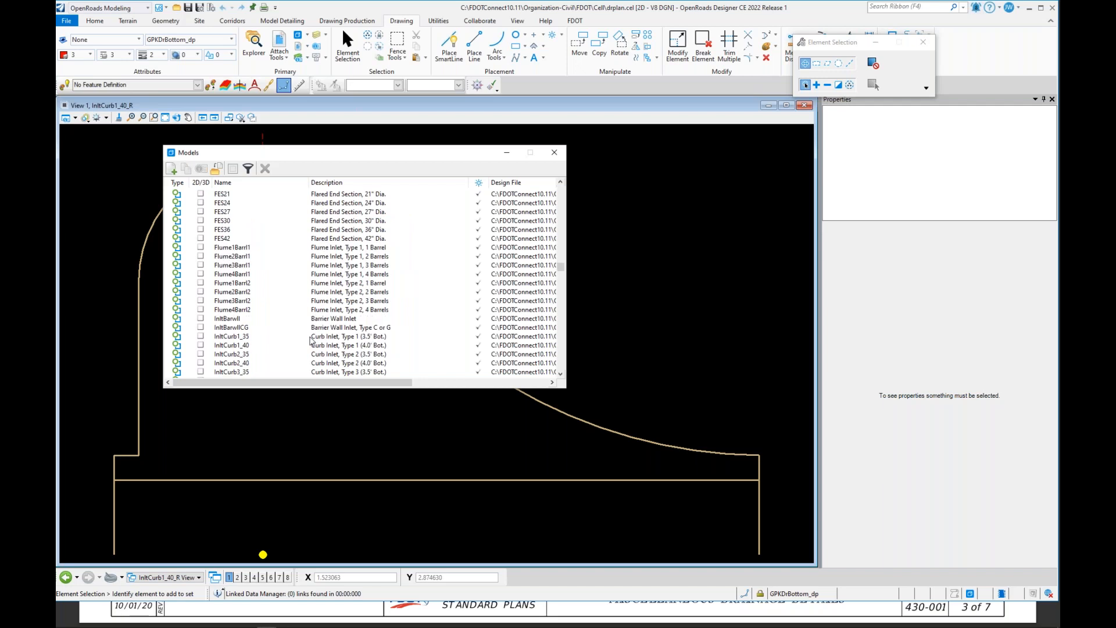
pyautogui.scroll(-5, 311, 341)
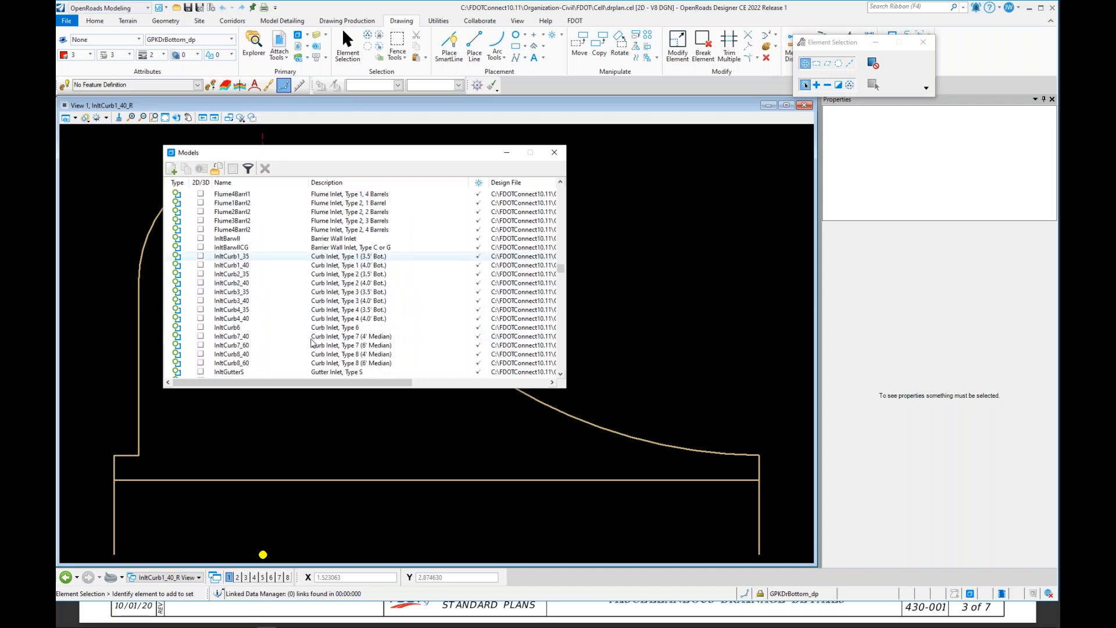
pyautogui.scroll(-1, 312, 354)
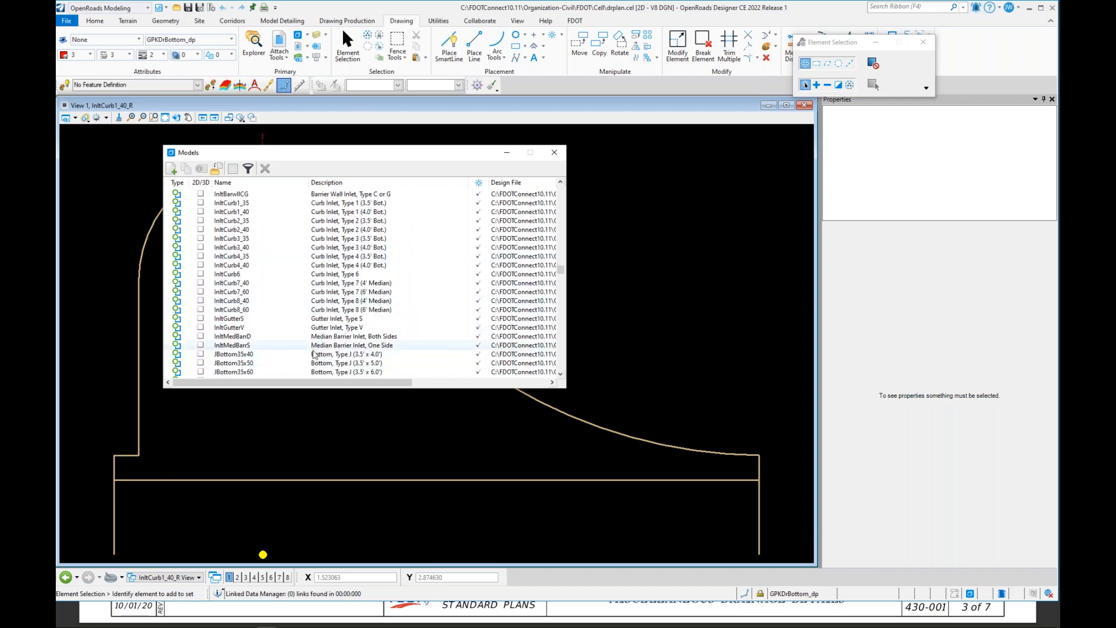
pyautogui.scroll(-6, 316, 357)
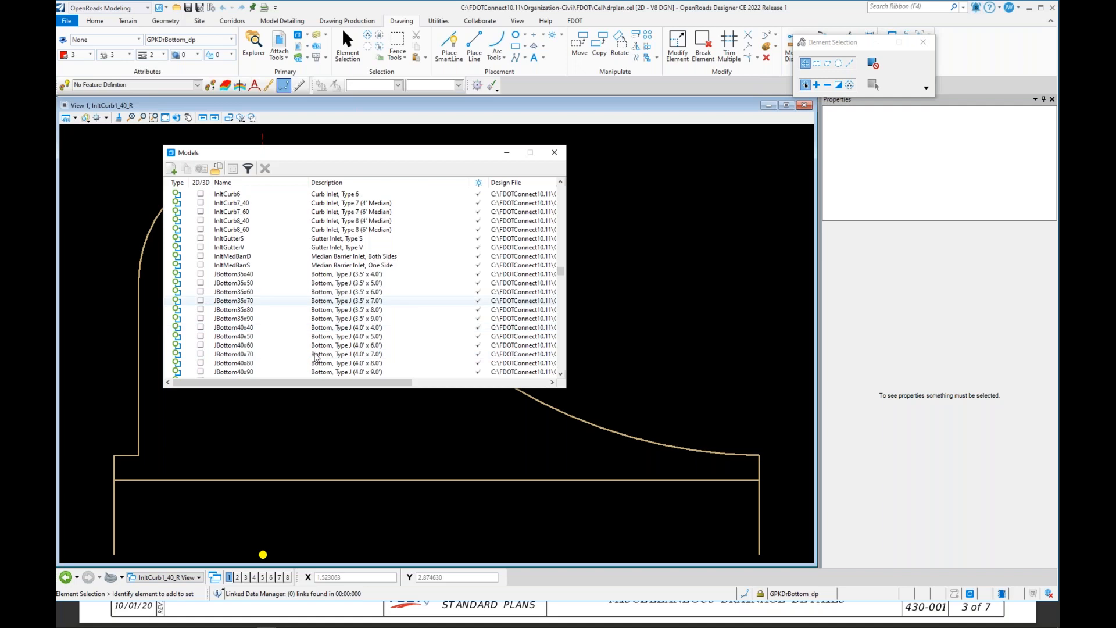
pyautogui.scroll(-5, 315, 356)
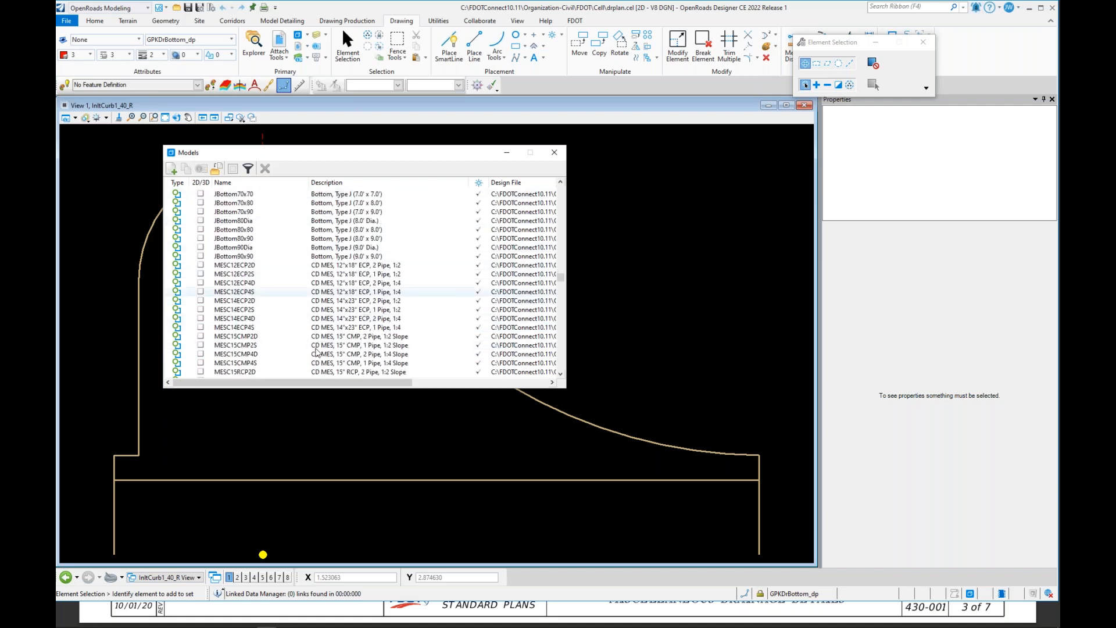
pyautogui.scroll(-8, 315, 353)
pyautogui.scroll(-17, 316, 352)
pyautogui.scroll(-6, 315, 352)
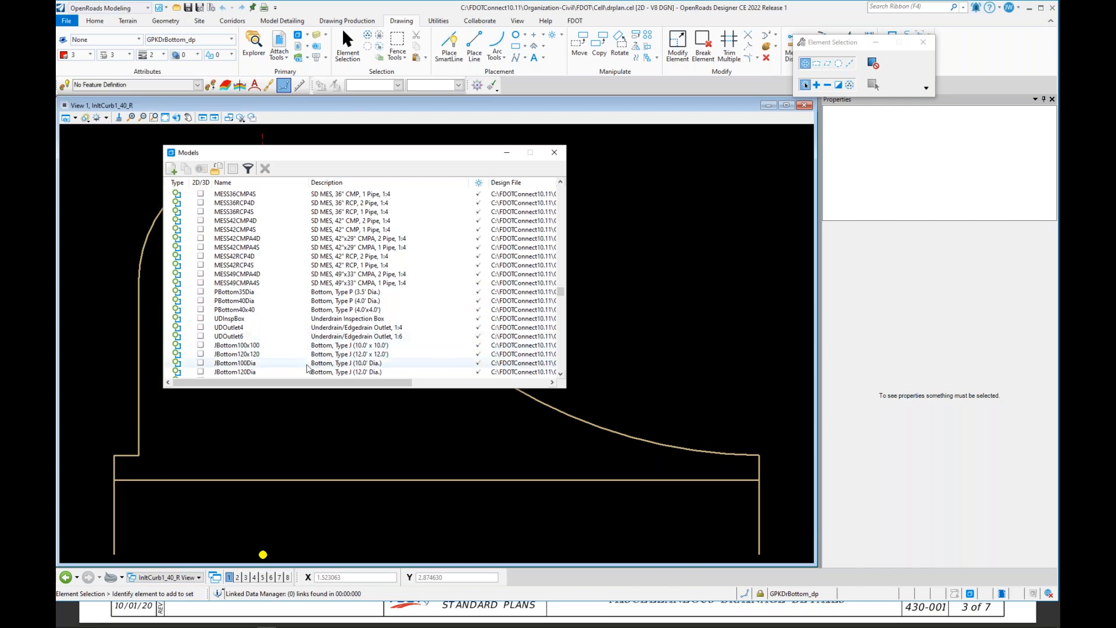
pyautogui.scroll(-3, 313, 357)
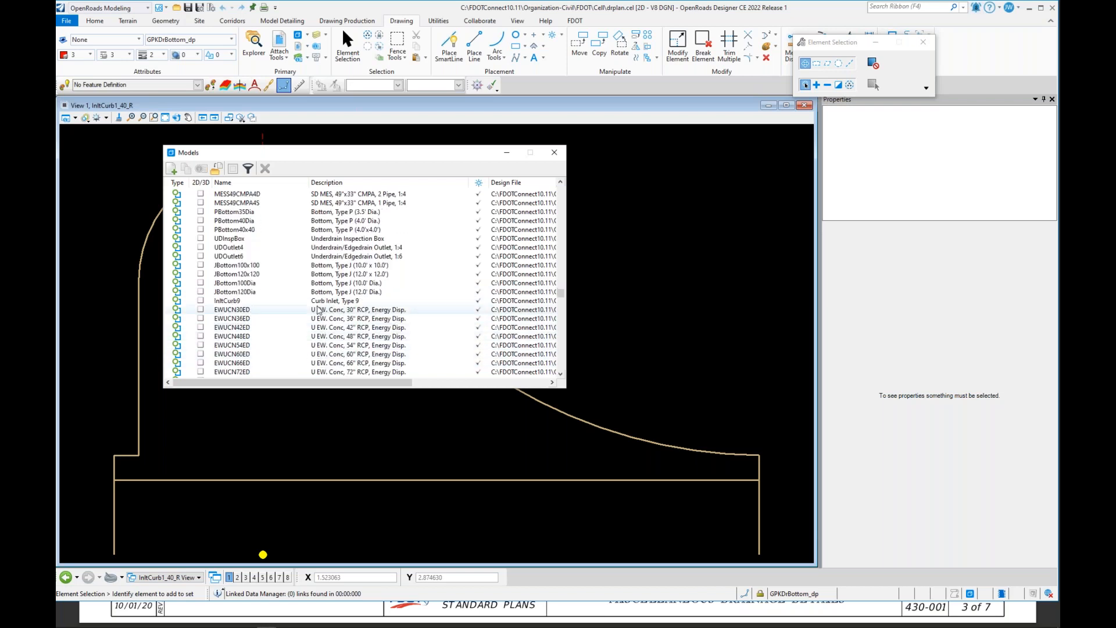
pyautogui.scroll(-2, 317, 352)
pyautogui.scroll(-4, 326, 348)
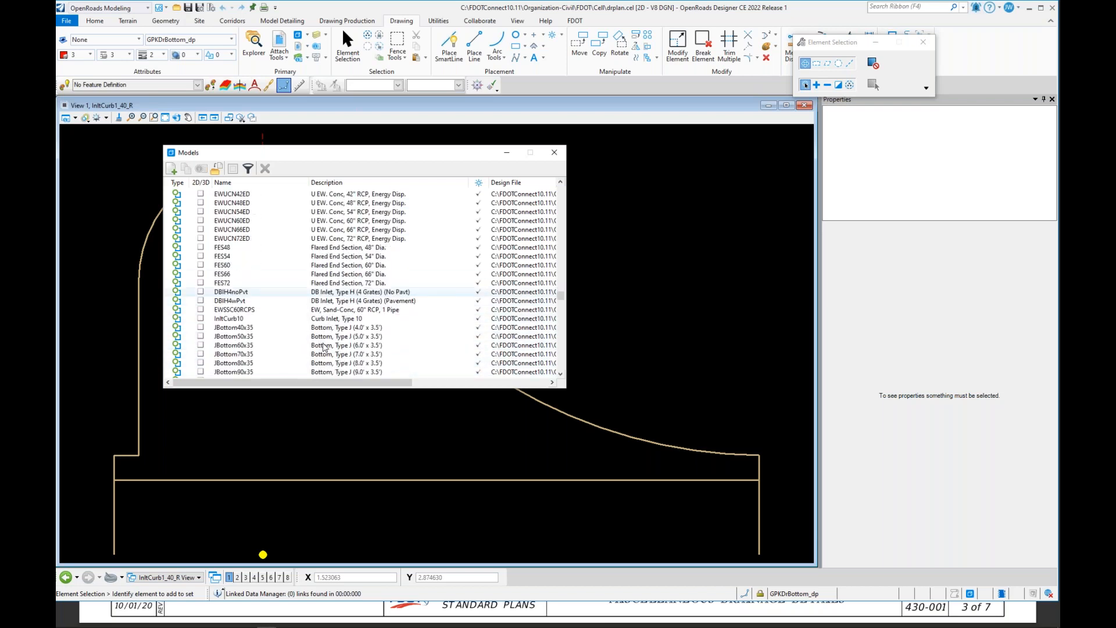
pyautogui.scroll(-7, 317, 334)
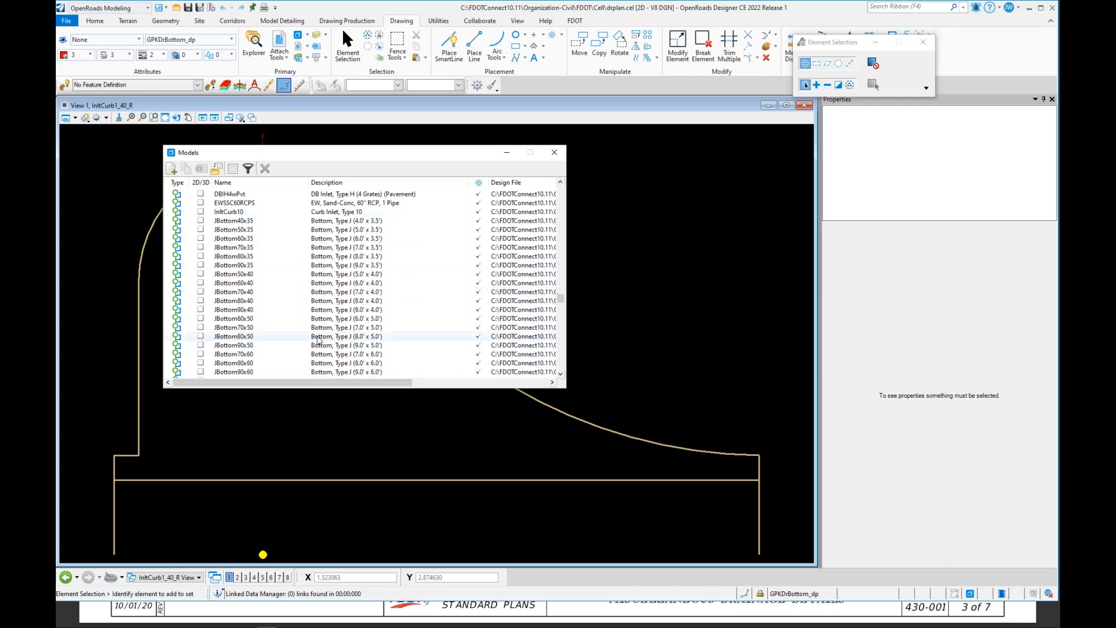
pyautogui.scroll(-7, 318, 342)
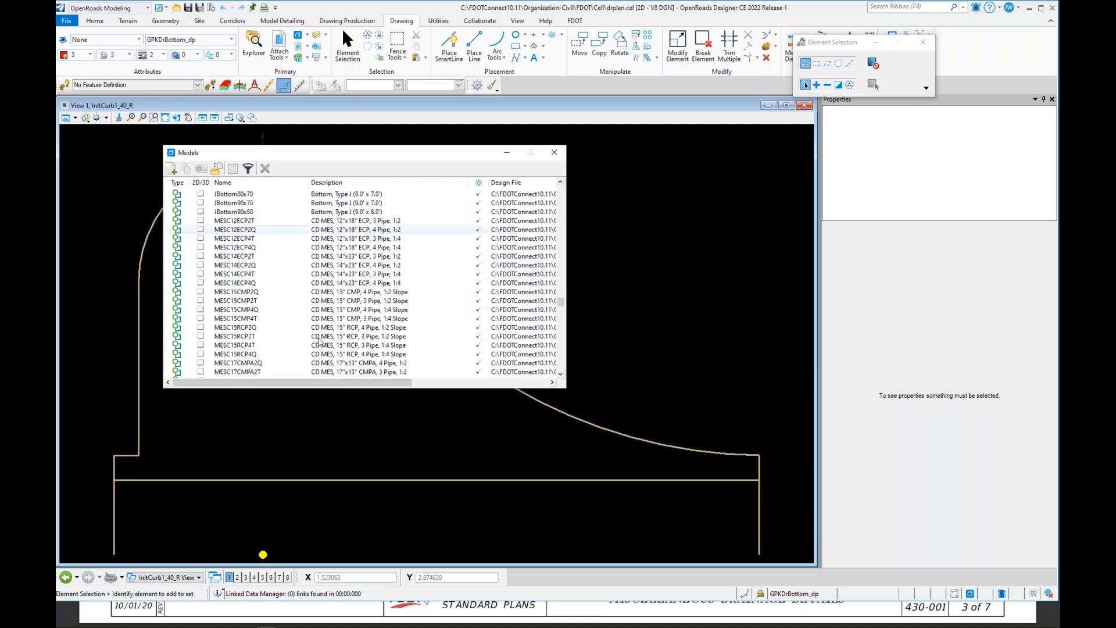
pyautogui.scroll(-7, 318, 342)
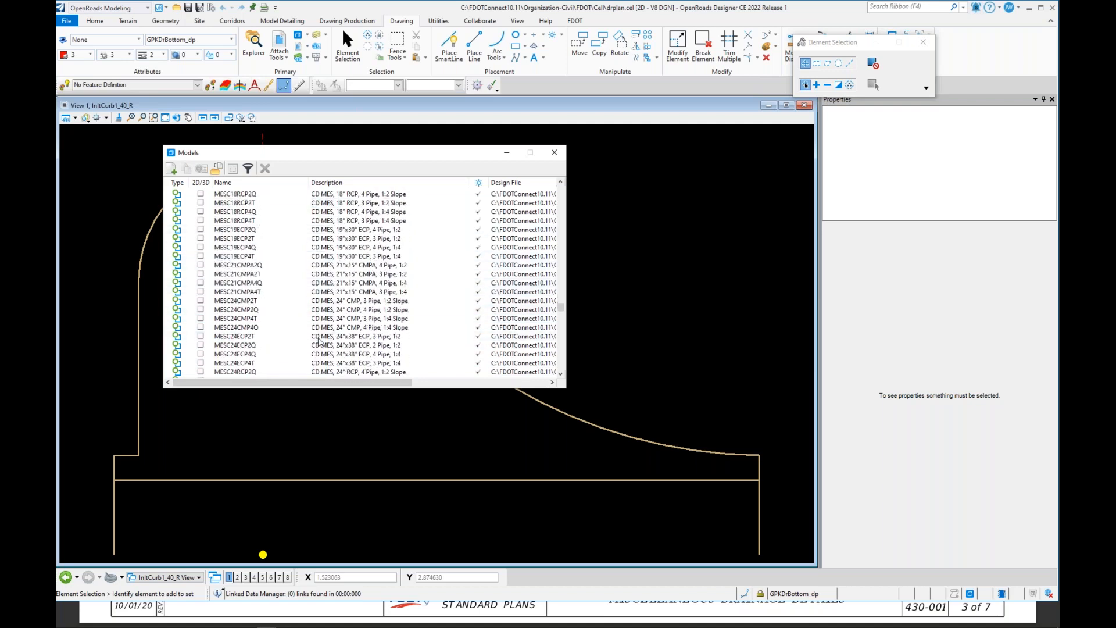
pyautogui.scroll(-4, 318, 342)
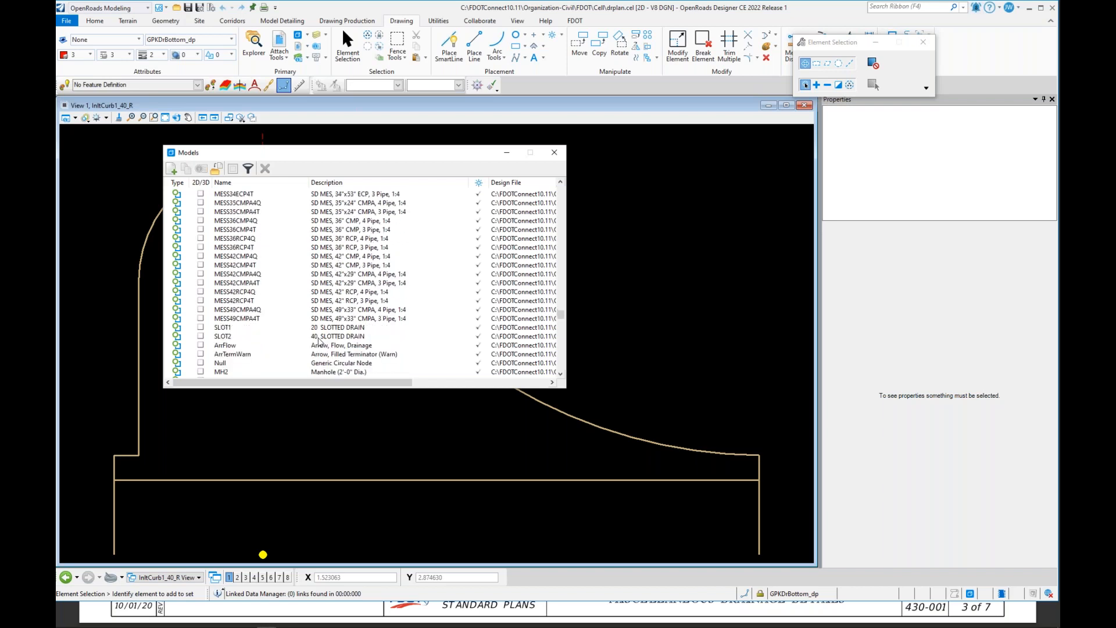
pyautogui.scroll(-2, 318, 342)
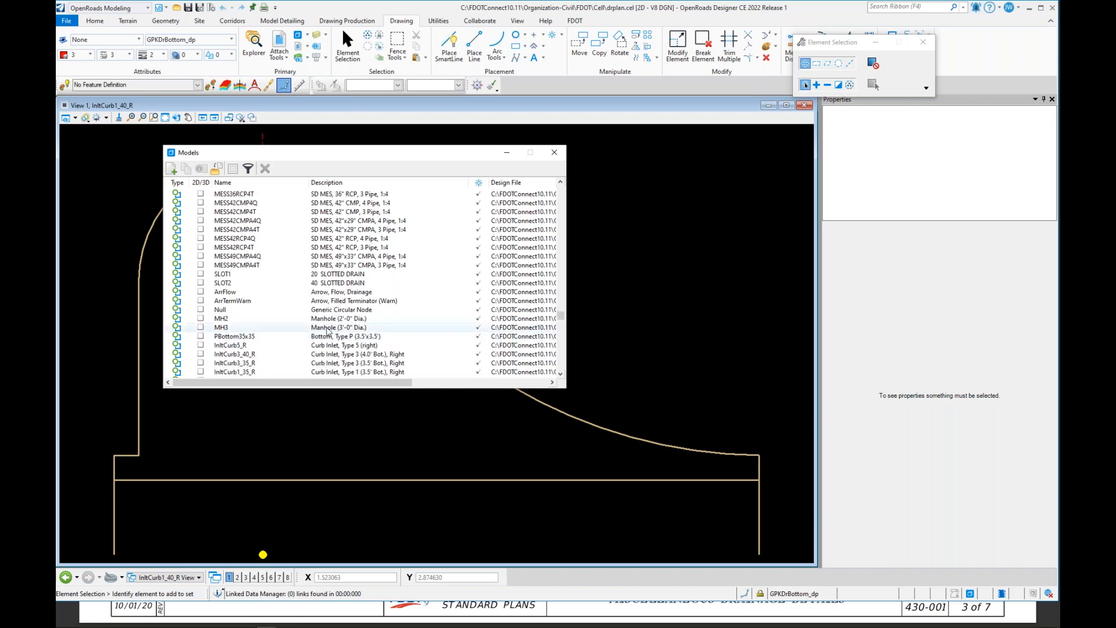
# Step: Copy the MH3 manhole model, naming the copy ConcreteJacket36
pyautogui.doubleClick(327, 329)
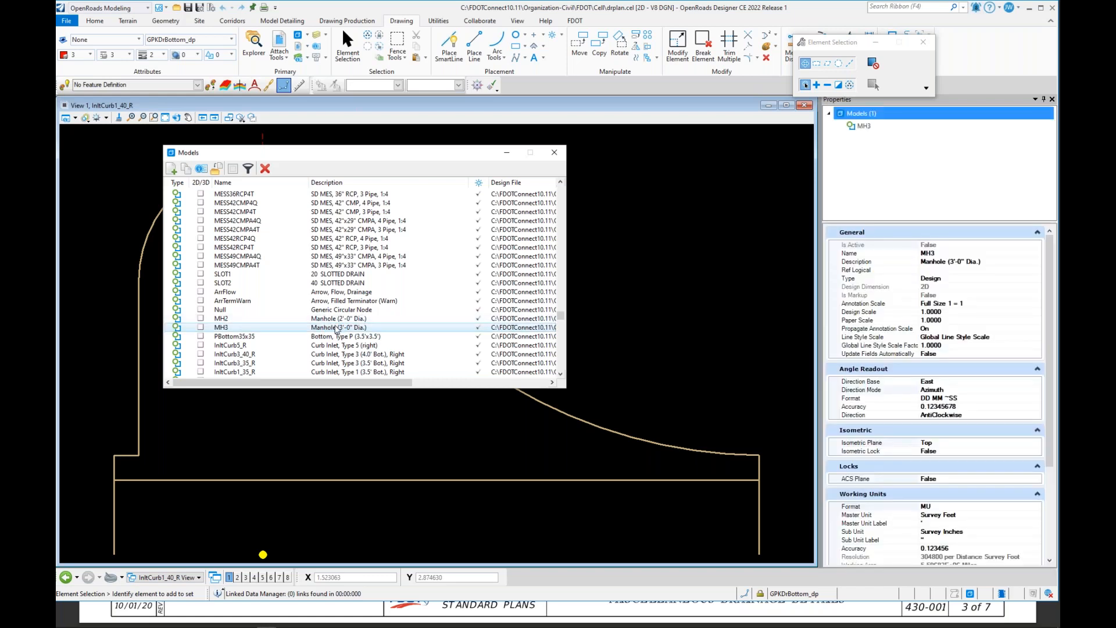
pyautogui.click(337, 329)
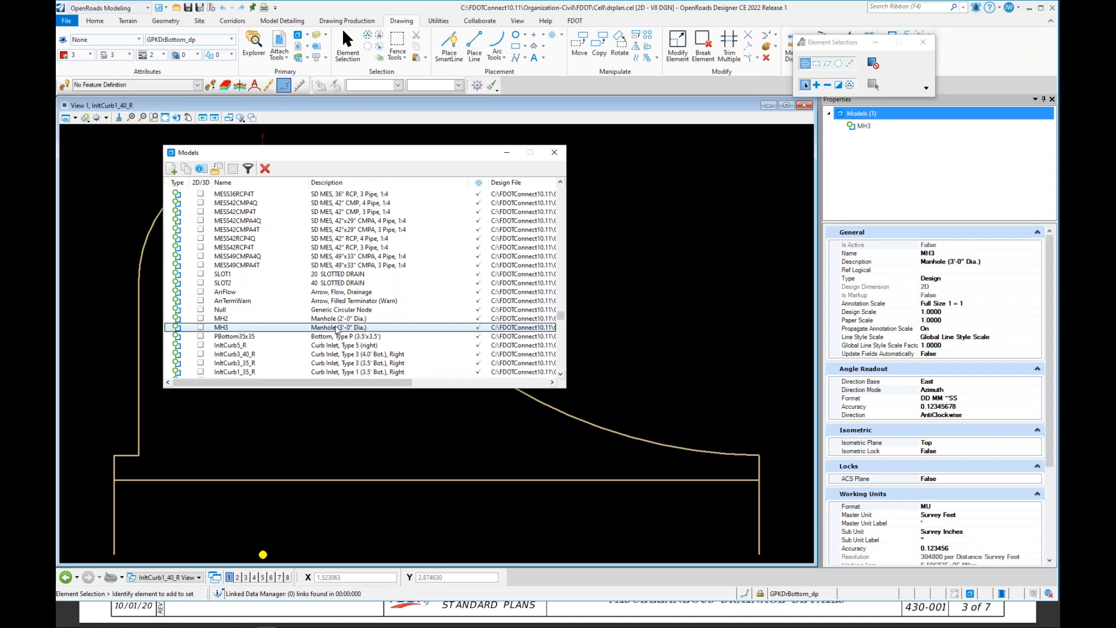
pyautogui.click(514, 329)
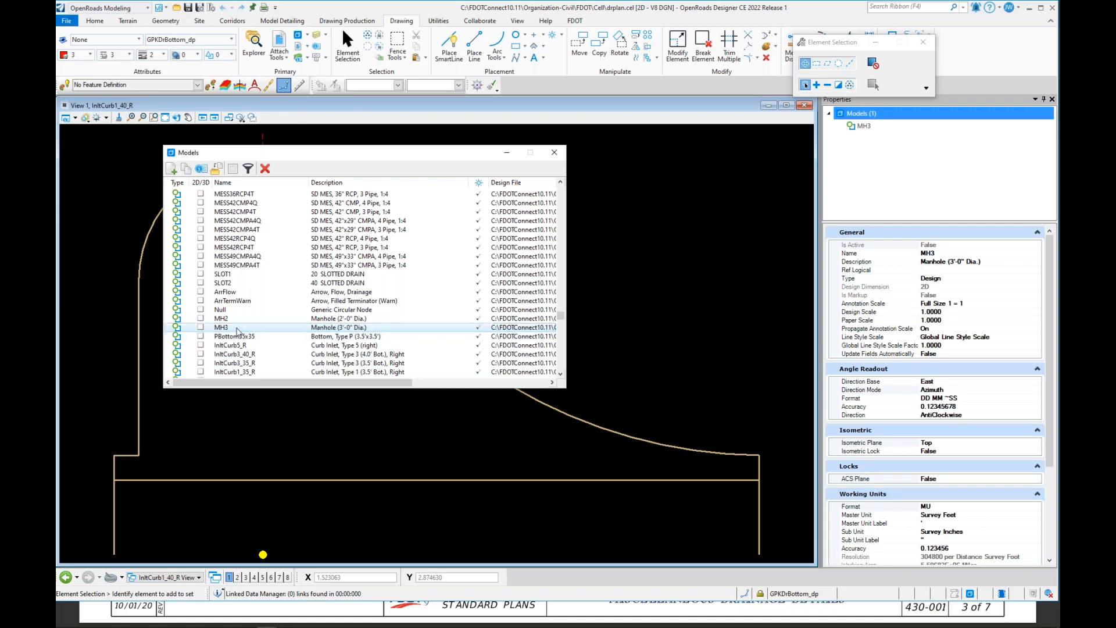
pyautogui.click(258, 331)
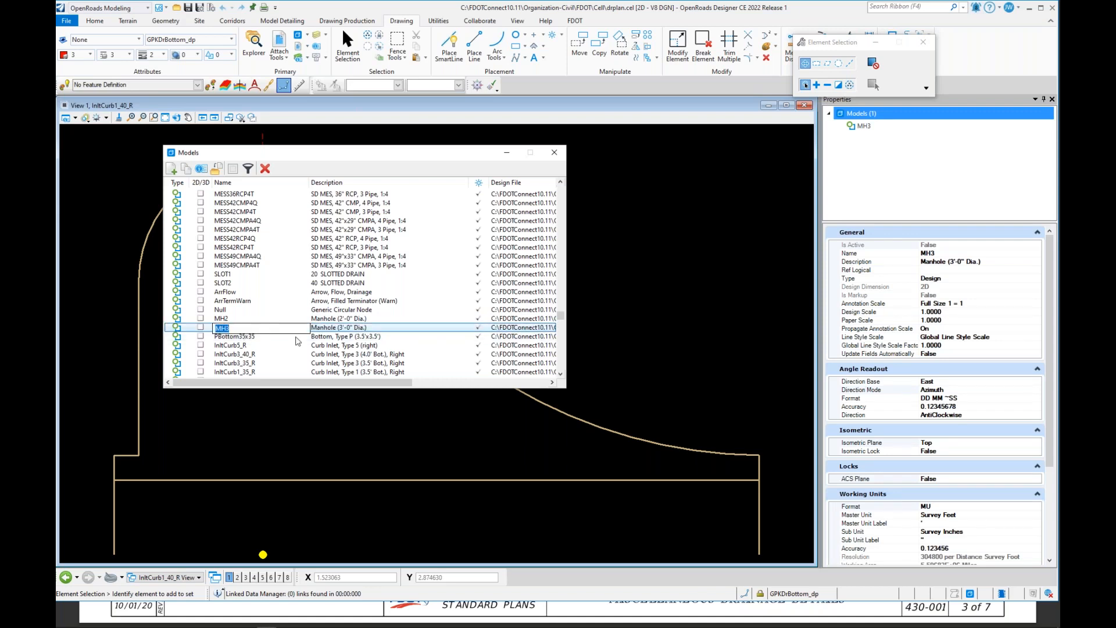
pyautogui.press('Tab')
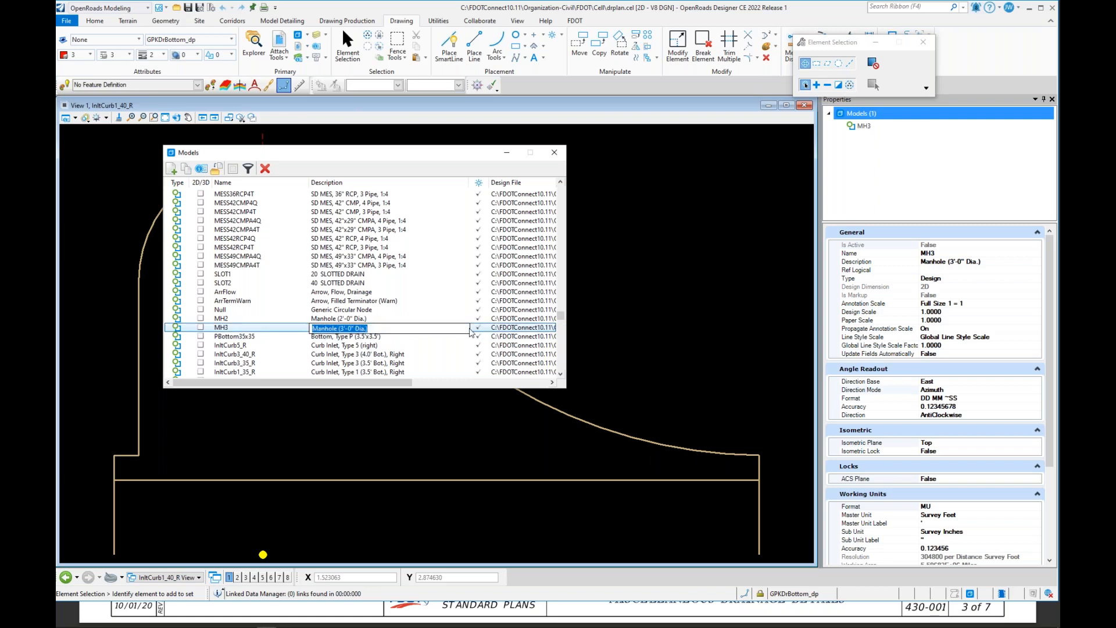
pyautogui.click(453, 300)
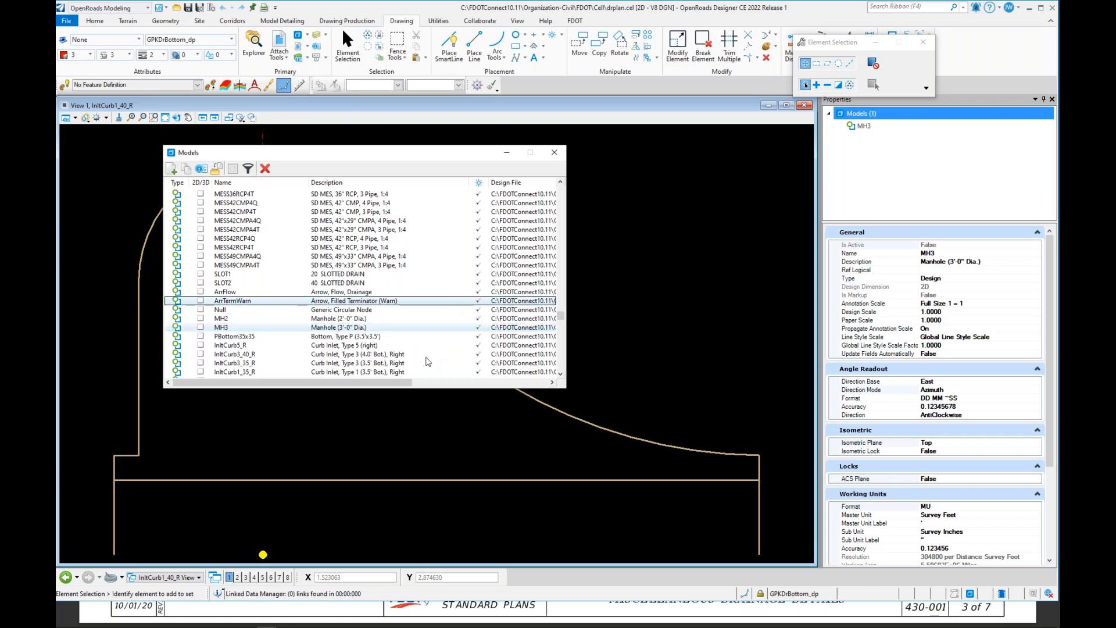
pyautogui.click(345, 330)
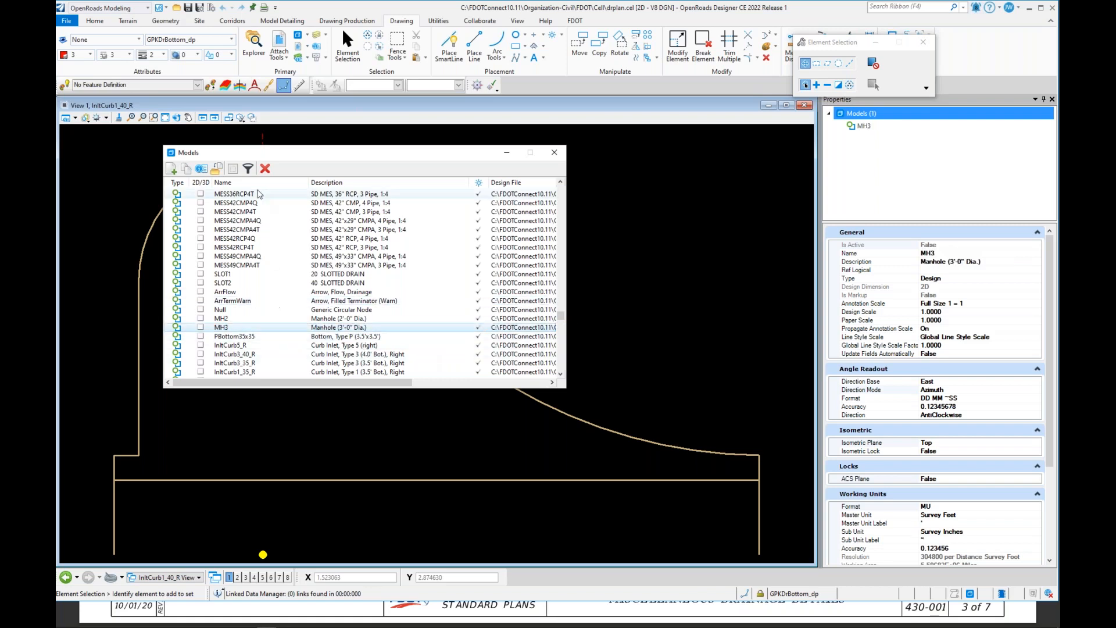
pyautogui.click(184, 169)
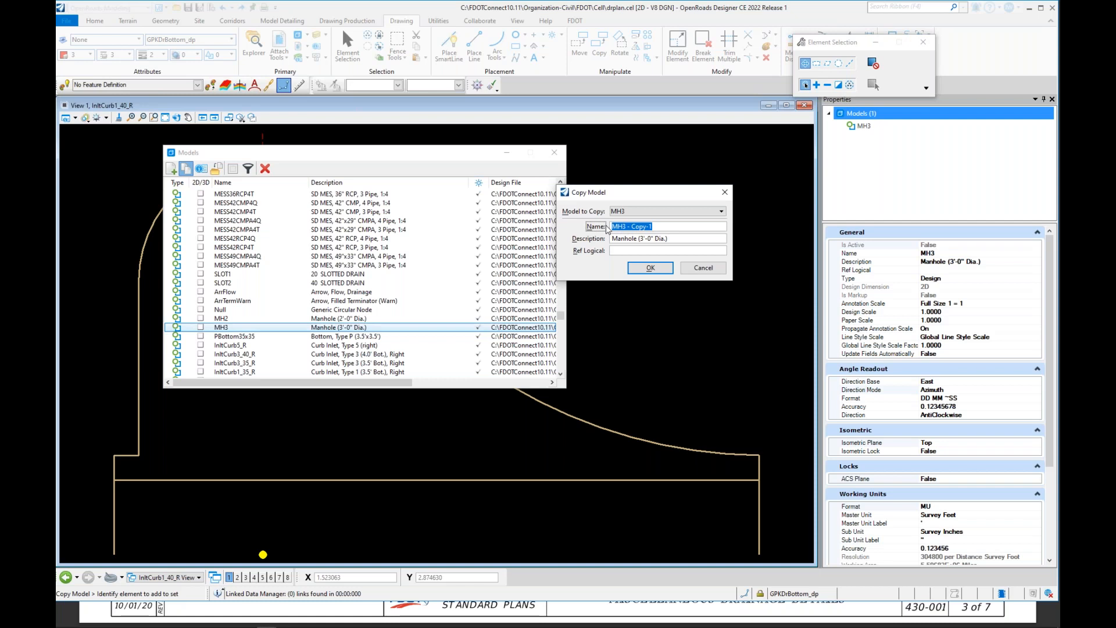
pyautogui.write('ConcreteJacket3')
pyautogui.write('6')
# Step: Set the copy's description to Concrete Jacket 36" Pipe, confirm the copy, and close the Models dialog
pyautogui.click(669, 242)
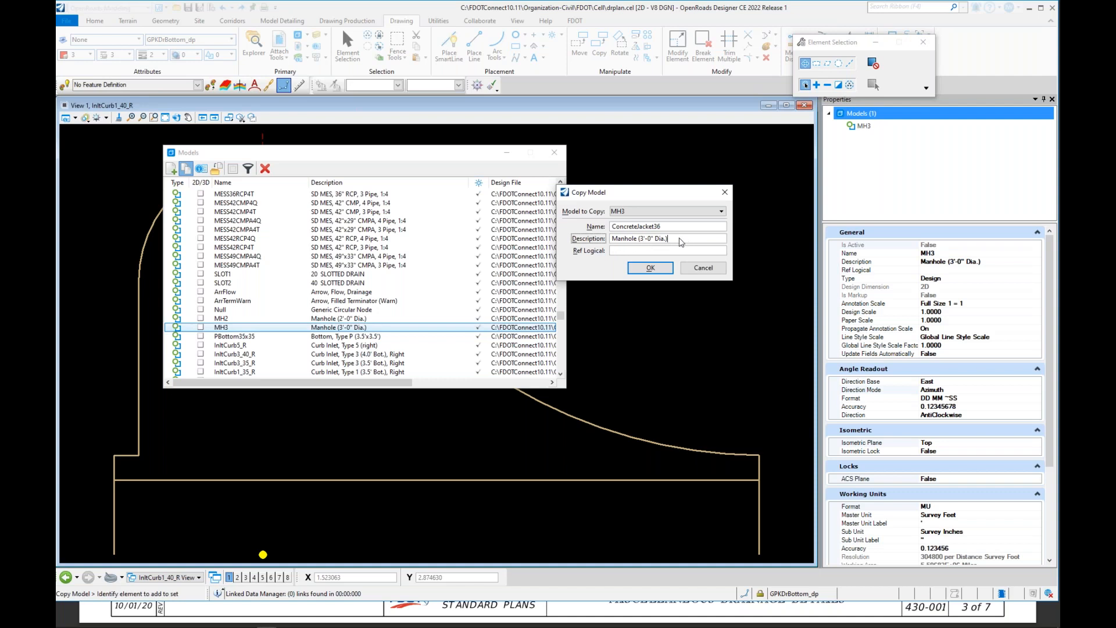
pyautogui.press('BackSpace')
pyautogui.press('BackSpace')
pyautogui.press('BackSpace')
pyautogui.write('Co')
pyautogui.click(657, 241)
pyautogui.write('3')
pyautogui.click(651, 268)
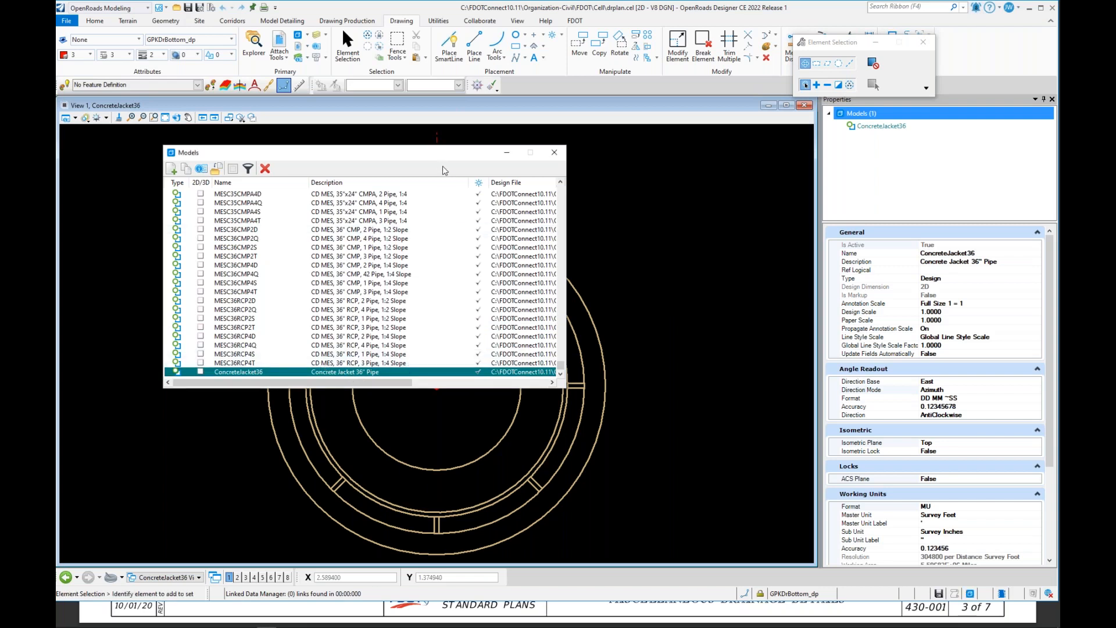
pyautogui.moveTo(453, 160)
pyautogui.mouseDown()
pyautogui.moveTo(553, 274)
pyautogui.moveTo(262, 221)
pyautogui.moveTo(453, 192)
pyautogui.moveTo(462, 164)
pyautogui.mouseUp()
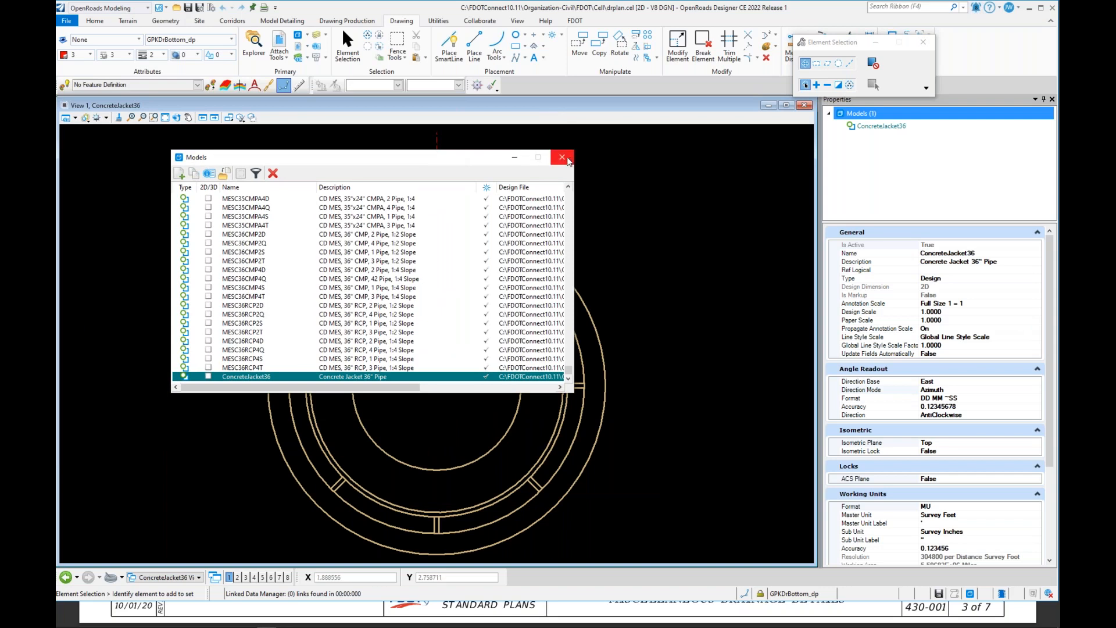
pyautogui.click(568, 160)
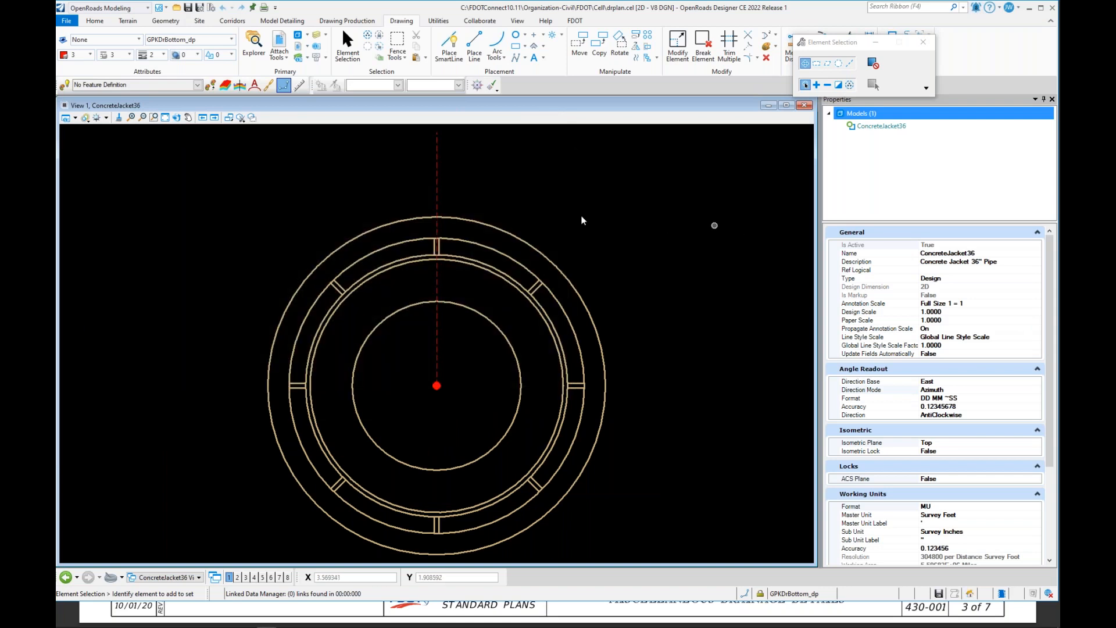
# Step: Delete the outermost circle of the ConcreteJacket36 model
pyautogui.click(569, 286)
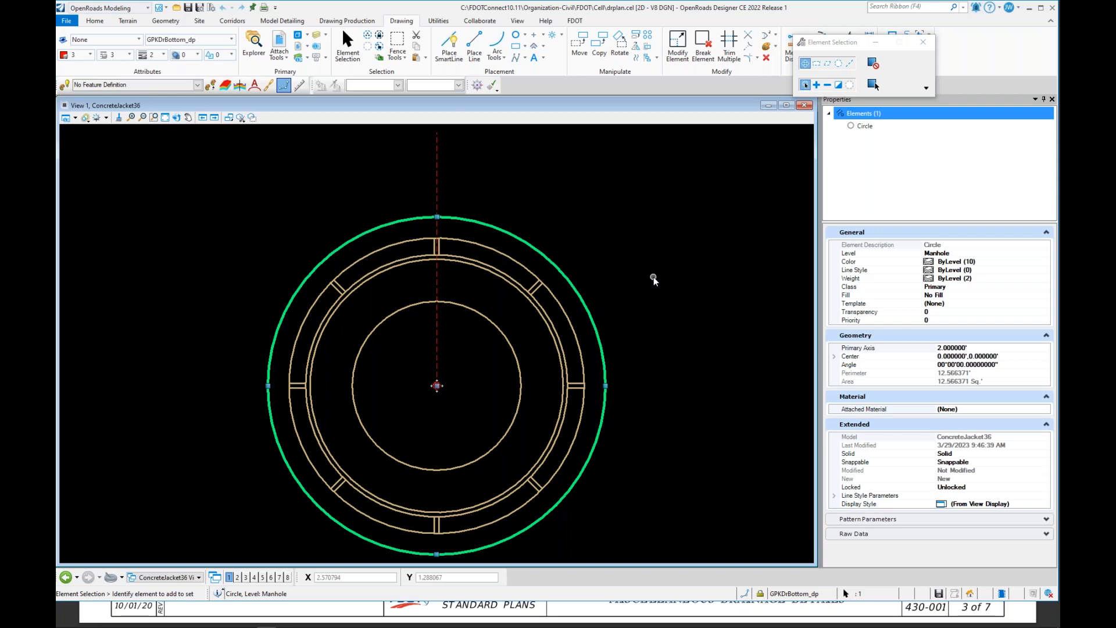
pyautogui.press('Delete')
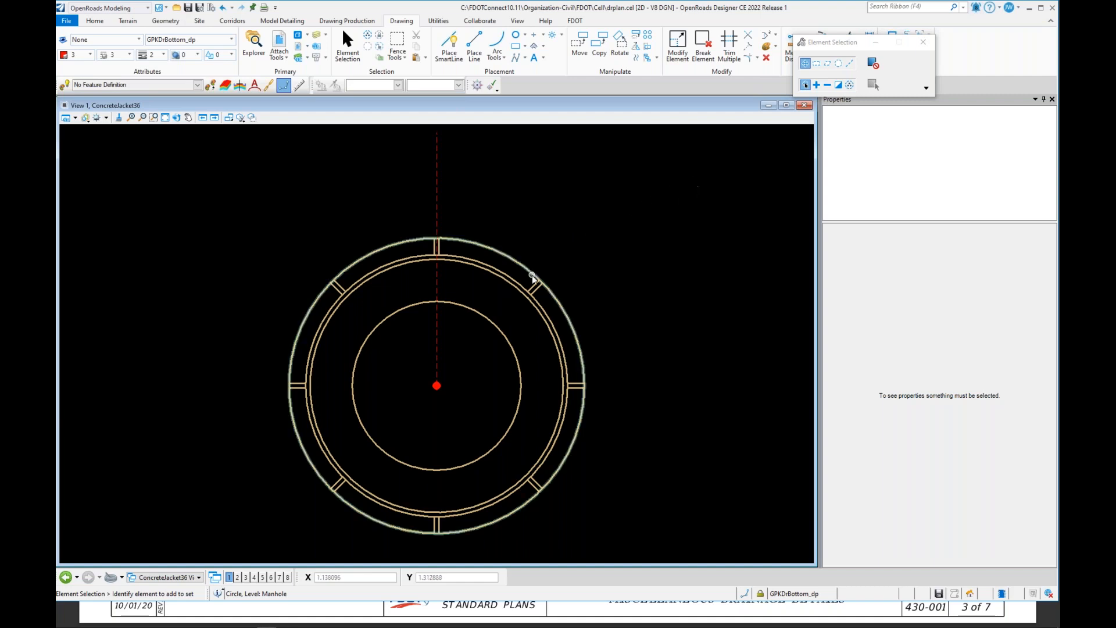
# Step: Match all active element settings to the manhole's circle
pyautogui.moveTo(844, 47); pyautogui.dragTo(926, 84)
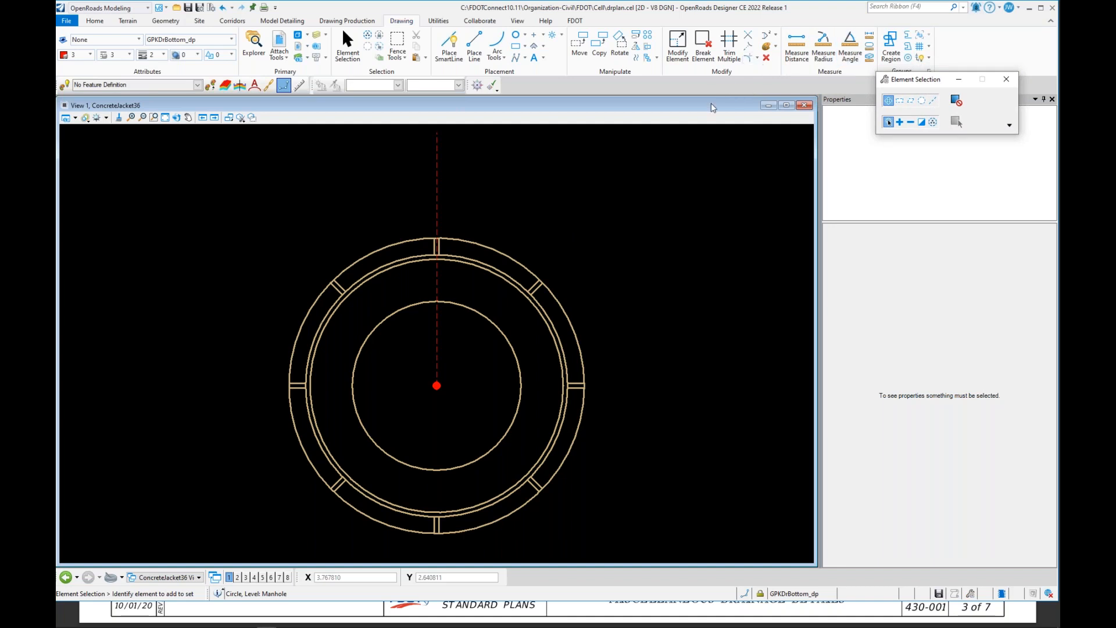
pyautogui.click(770, 47)
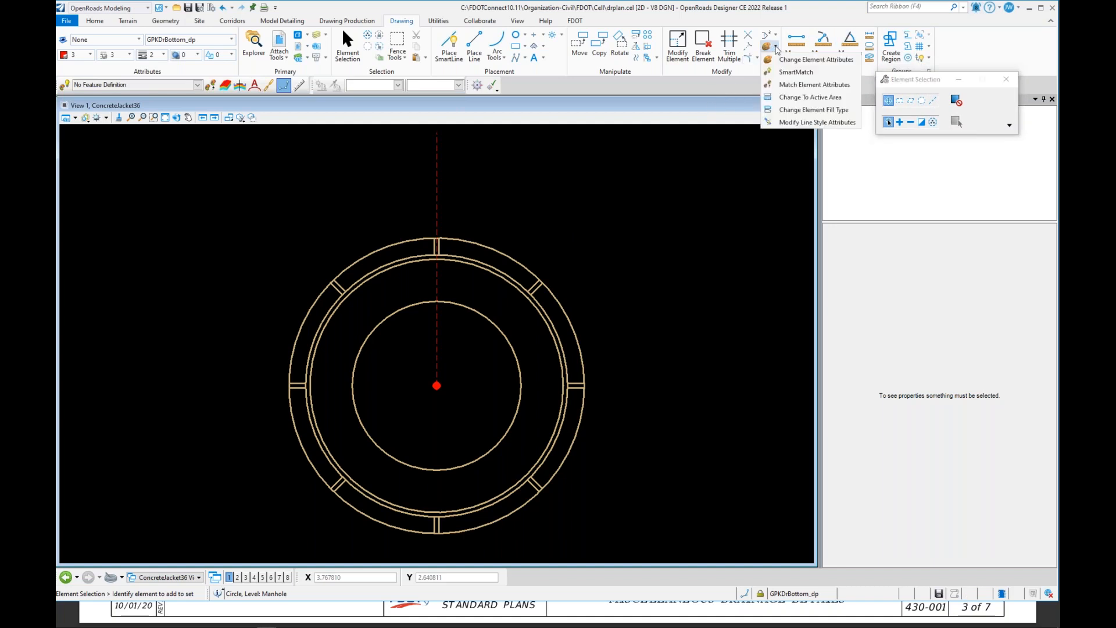
pyautogui.click(793, 72)
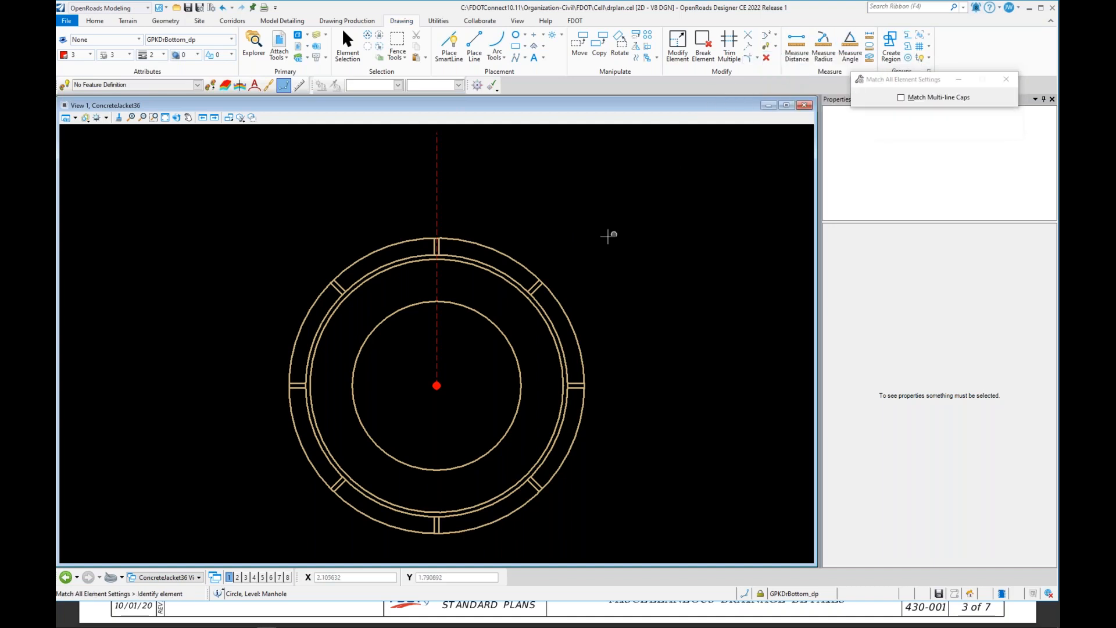
pyautogui.click(485, 248)
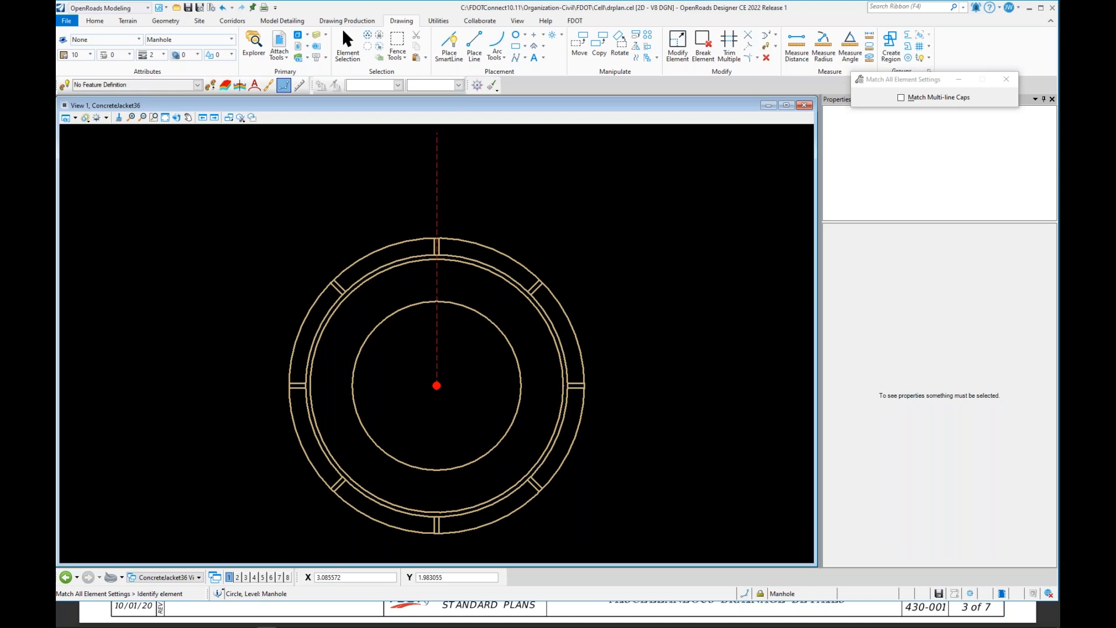
# Step: Delete the two circles of the manhole ring with the Delete Element tool
pyautogui.click(766, 57)
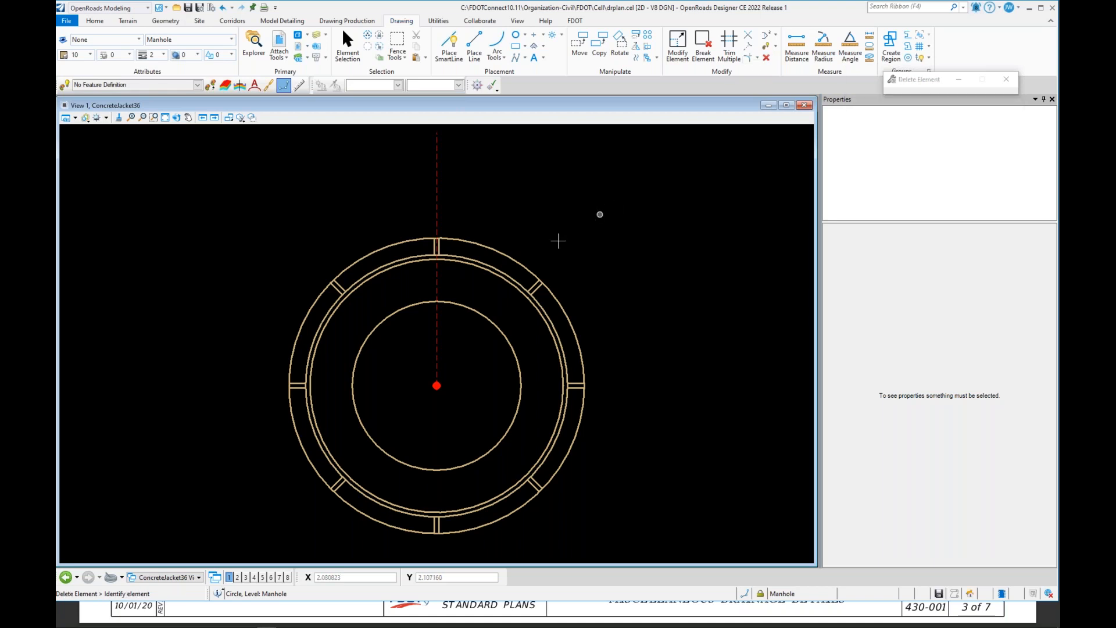
pyautogui.click(519, 259)
pyautogui.click(460, 261)
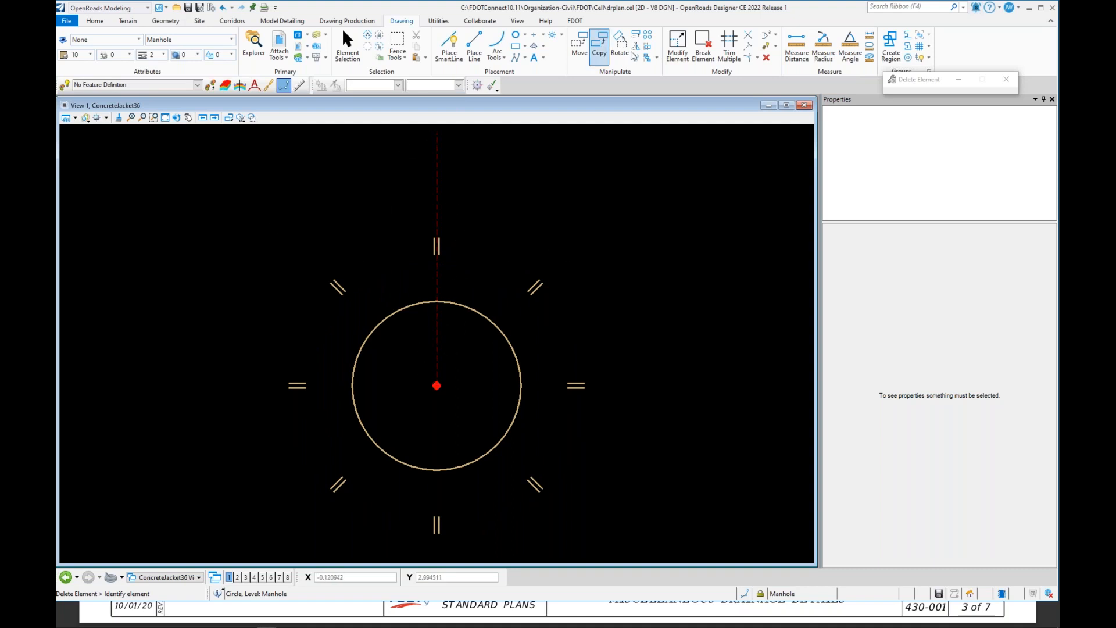
# Step: Select and delete all remaining tick marks and the inner circle, leaving the model empty
pyautogui.click(348, 50)
pyautogui.moveTo(215, 183); pyautogui.dragTo(598, 341)
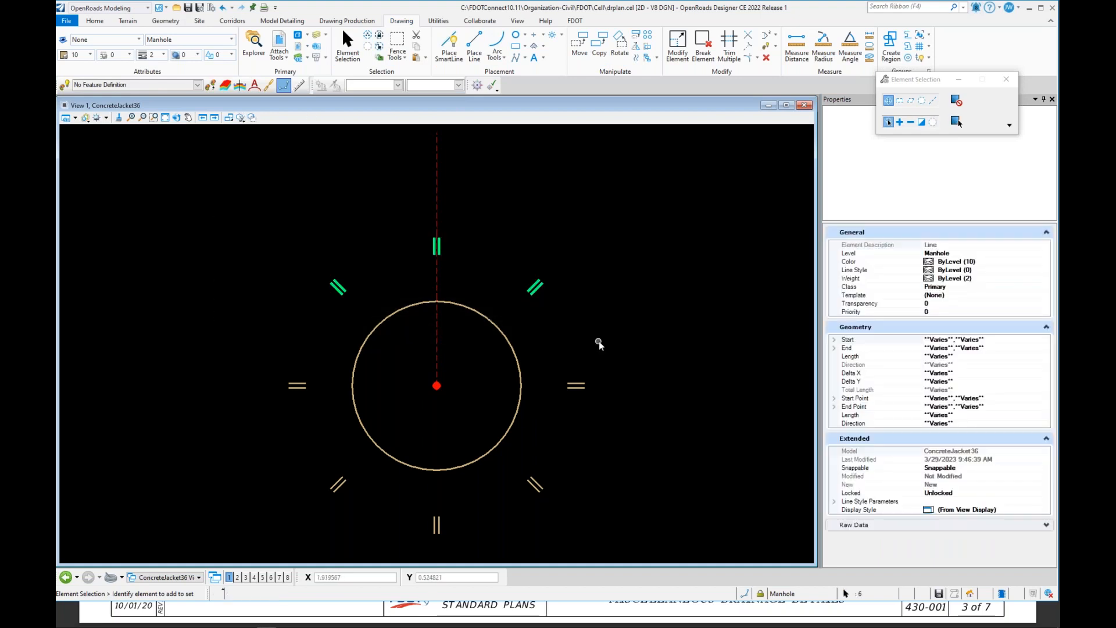
pyautogui.click(748, 148)
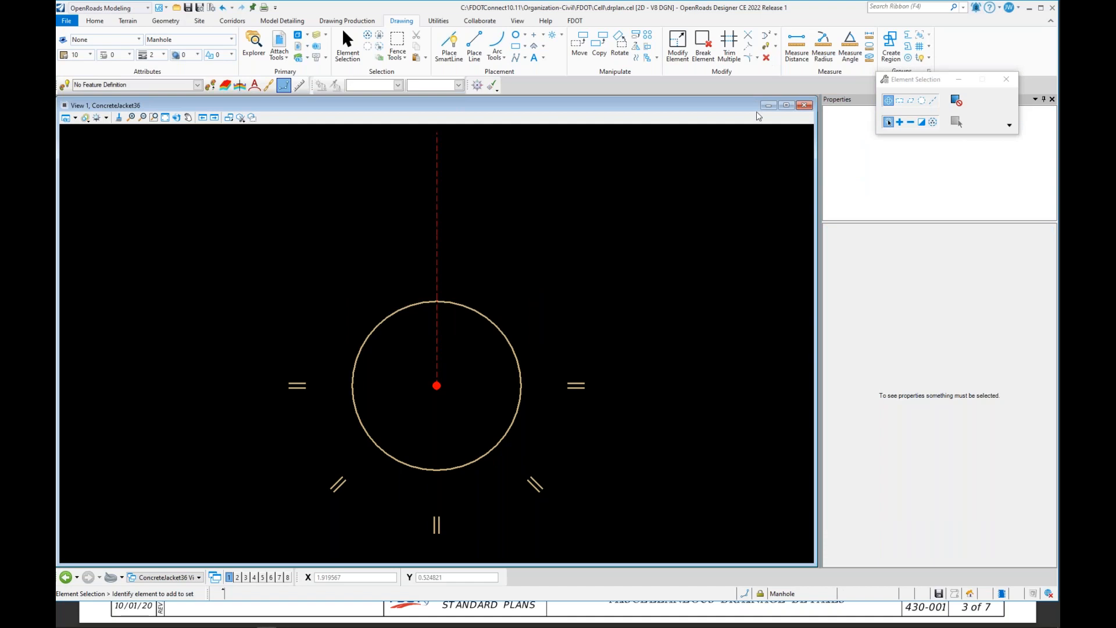
pyautogui.moveTo(615, 322); pyautogui.dragTo(499, 535)
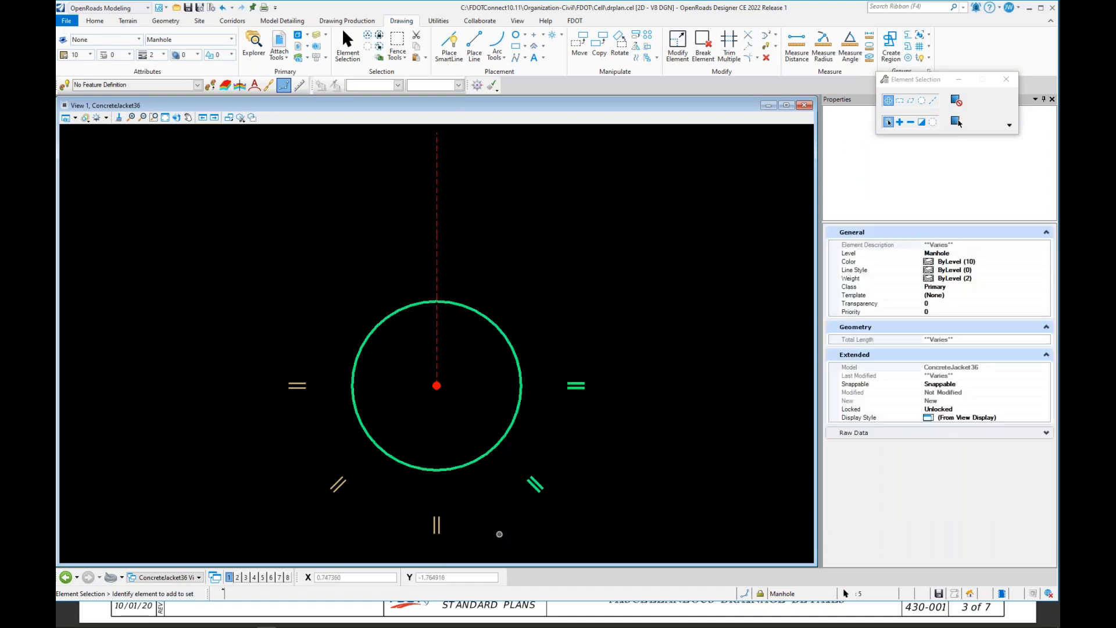
pyautogui.press('Delete')
pyautogui.moveTo(229, 349); pyautogui.dragTo(419, 526)
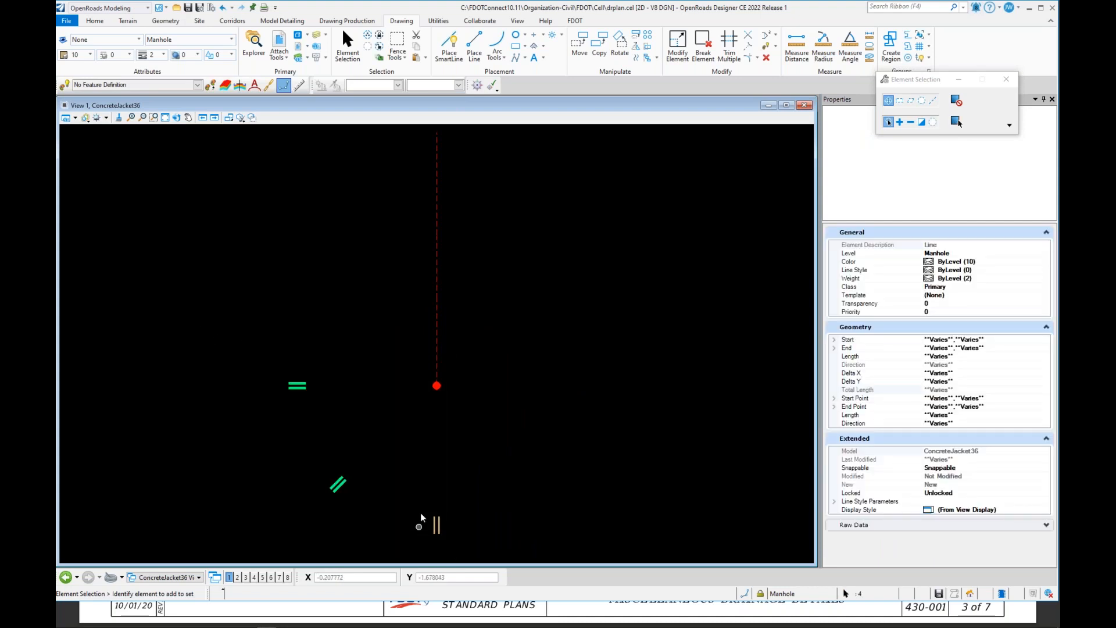
pyautogui.press('Delete')
pyautogui.moveTo(410, 504); pyautogui.dragTo(524, 550)
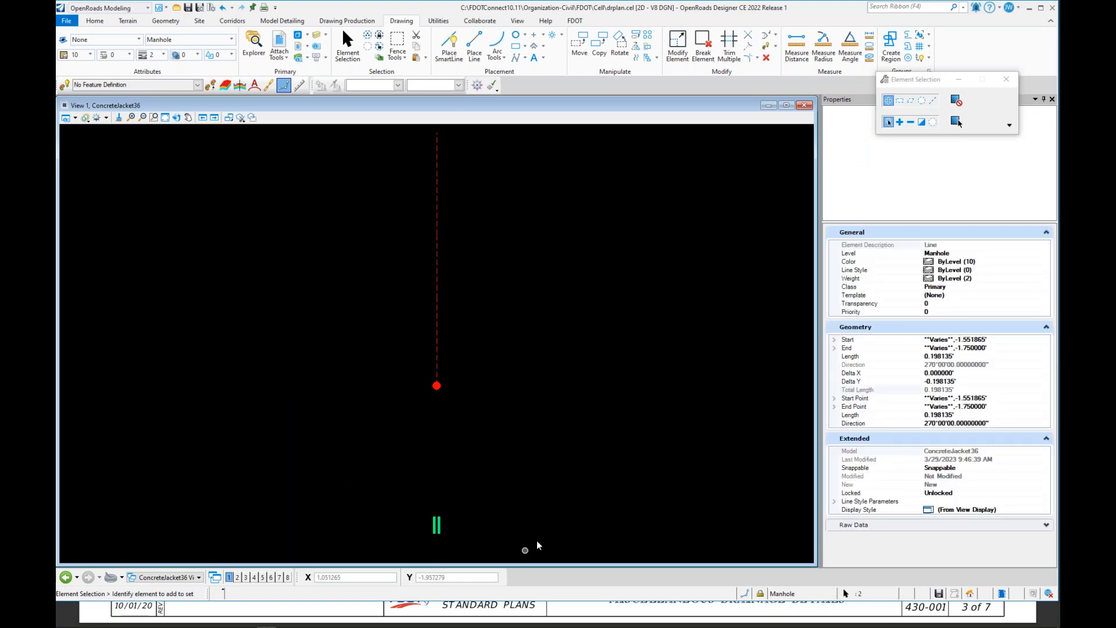
pyautogui.press('Delete')
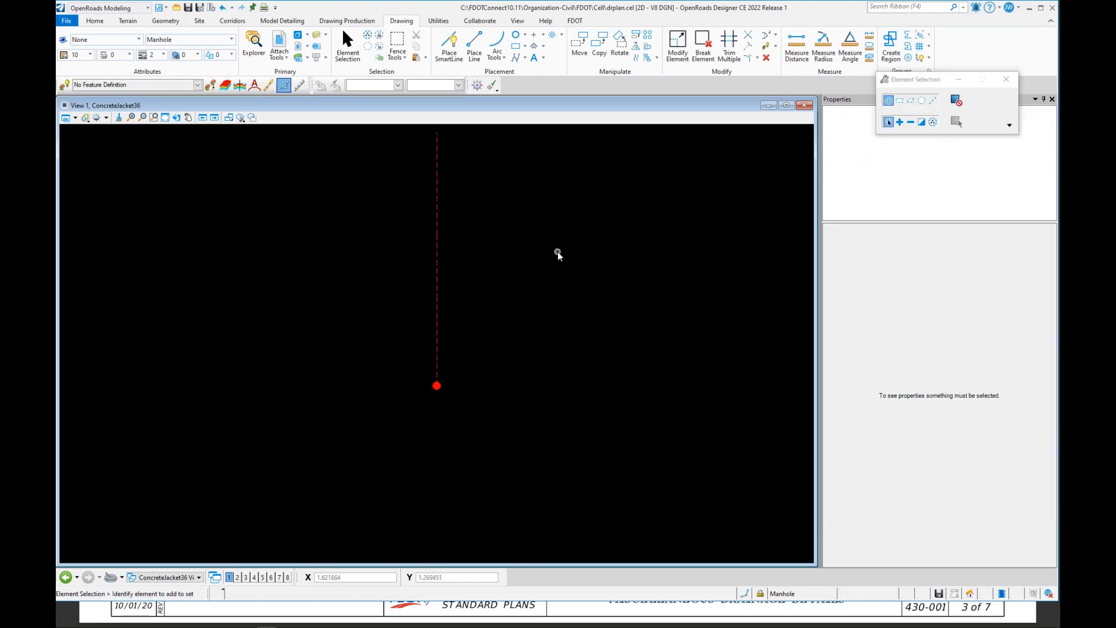
# Step: Place a centered block with Edge 1 of 2 and Edge 2 of 4, centered on the cell origin
pyautogui.click(515, 47)
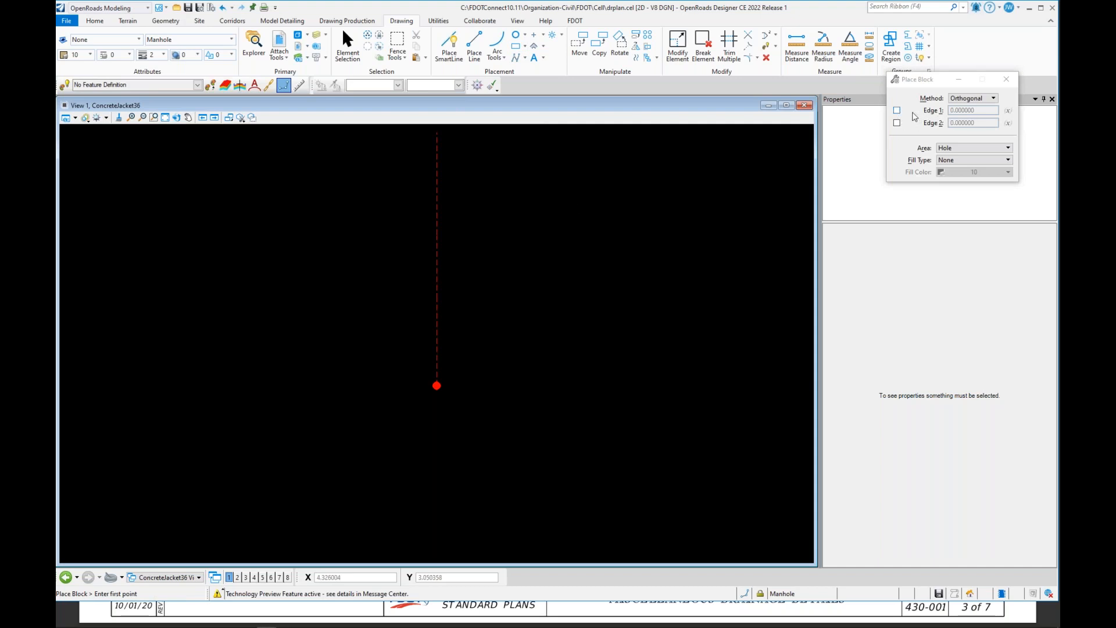
pyautogui.click(973, 102)
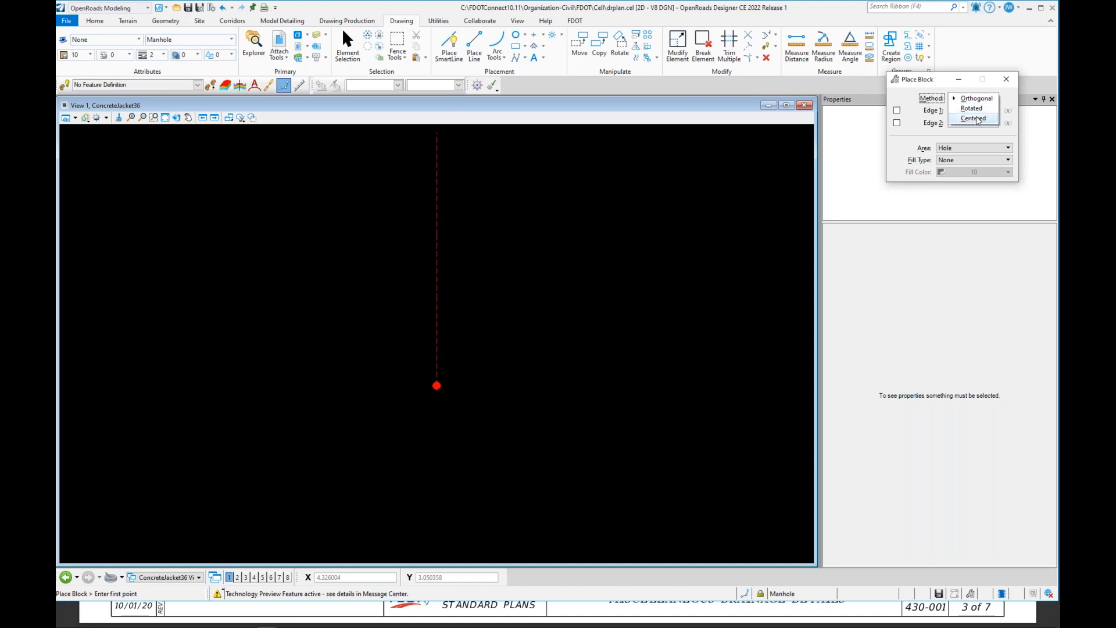
pyautogui.click(978, 120)
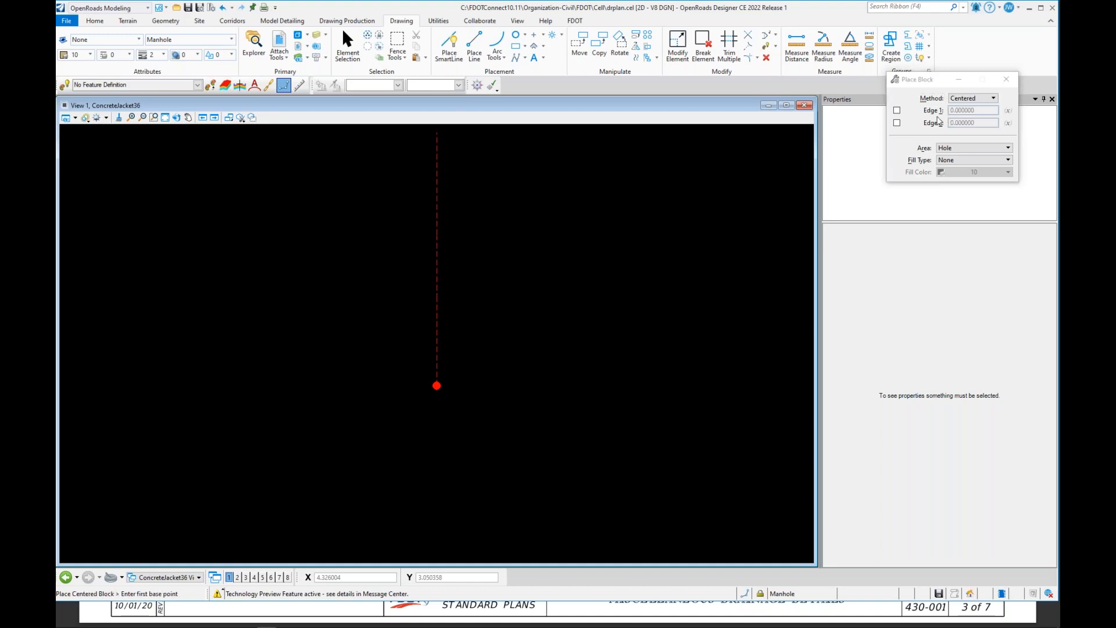
pyautogui.click(896, 110)
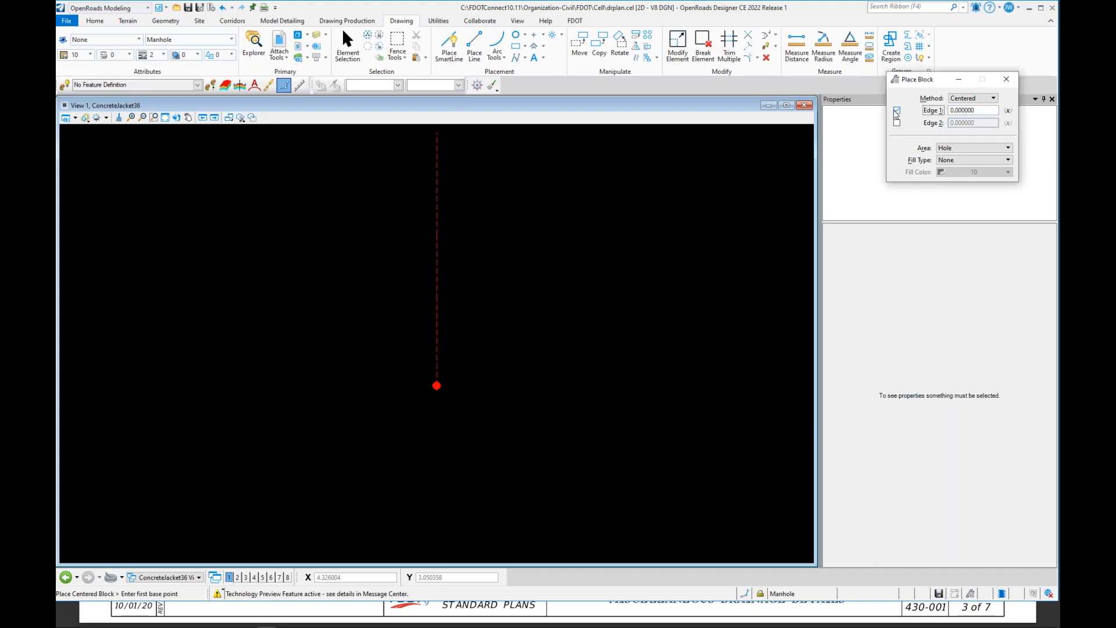
pyautogui.doubleClick(981, 114)
pyautogui.write('2')
pyautogui.click(898, 122)
pyautogui.click(977, 124)
pyautogui.moveTo(993, 124); pyautogui.dragTo(934, 129)
pyautogui.write('4')
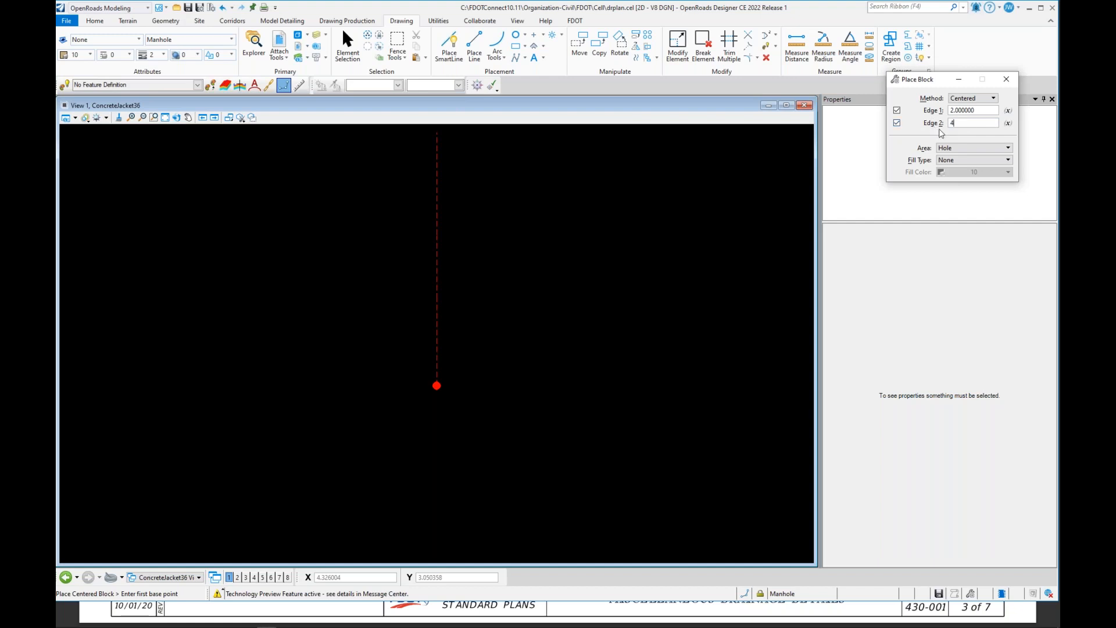
pyautogui.press('Tab')
pyautogui.click(436, 385)
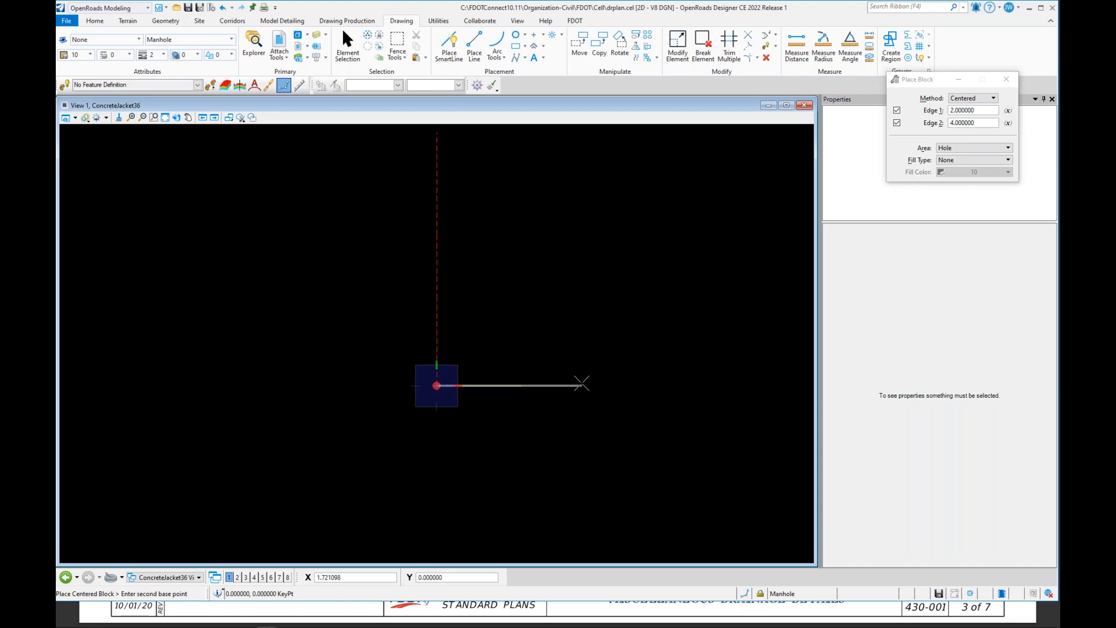
pyautogui.click(581, 383)
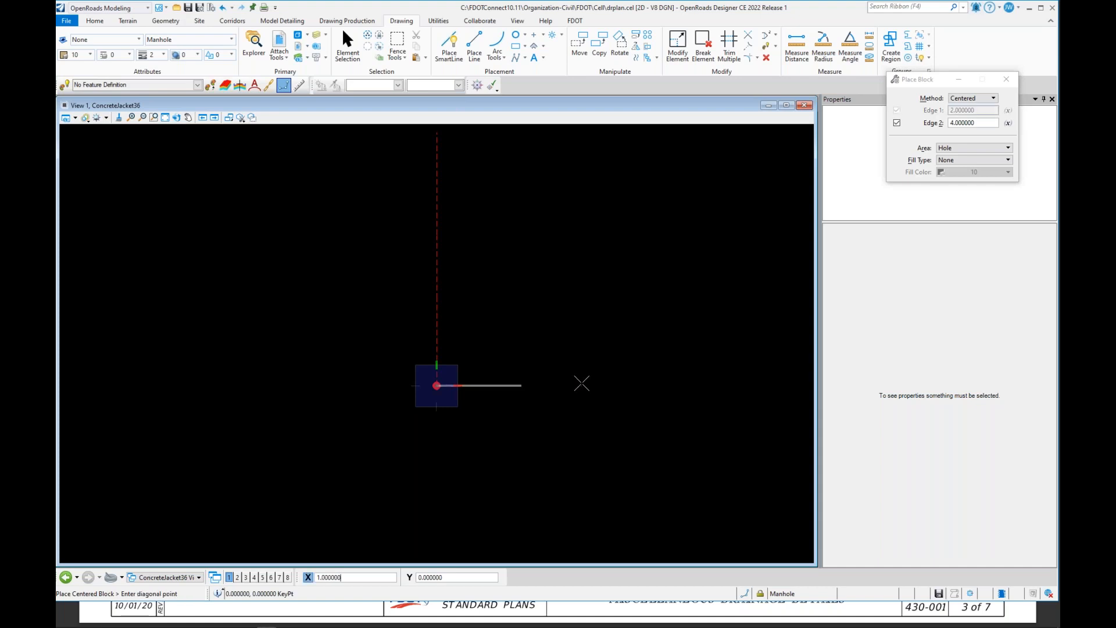
pyautogui.click(532, 355)
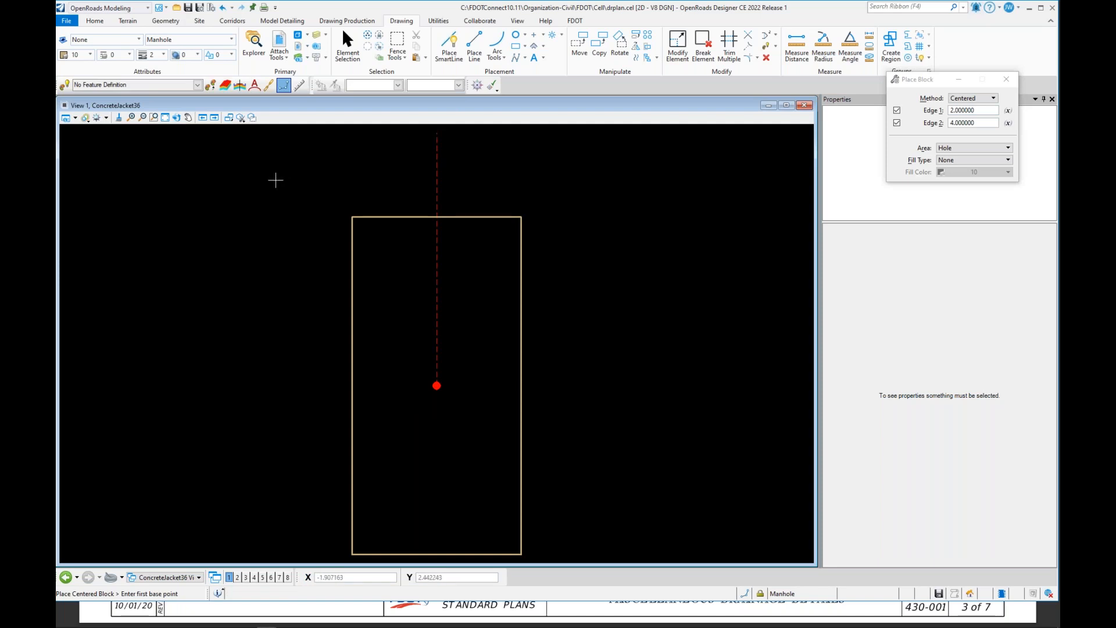
# Step: Rotate the block 90° about the cell origin
pyautogui.hotkey('ctrl', 's')
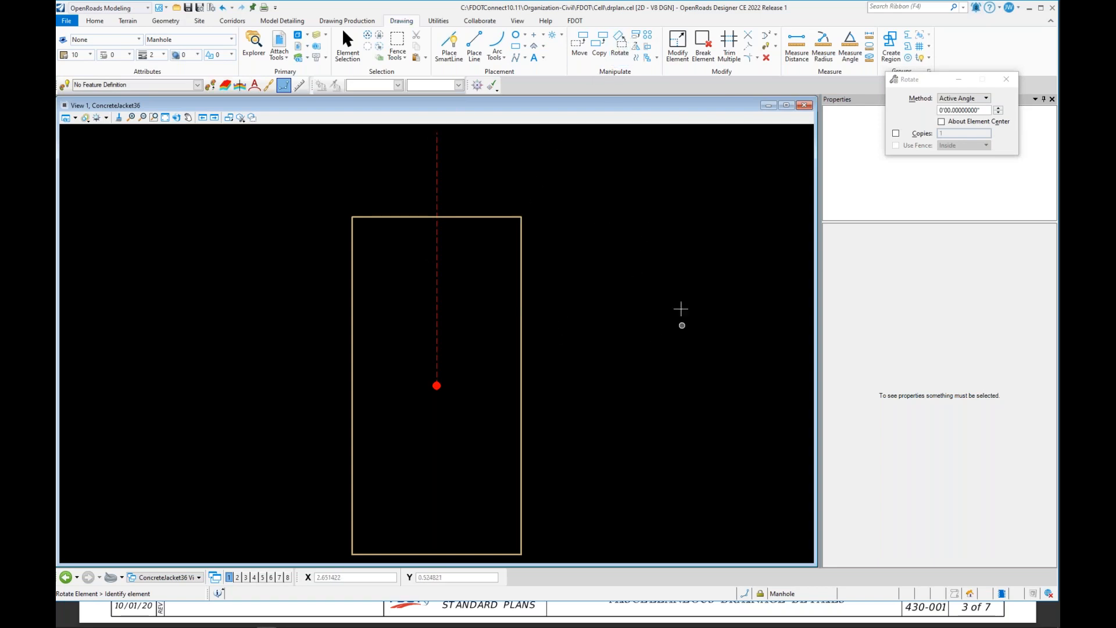
pyautogui.click(350, 44)
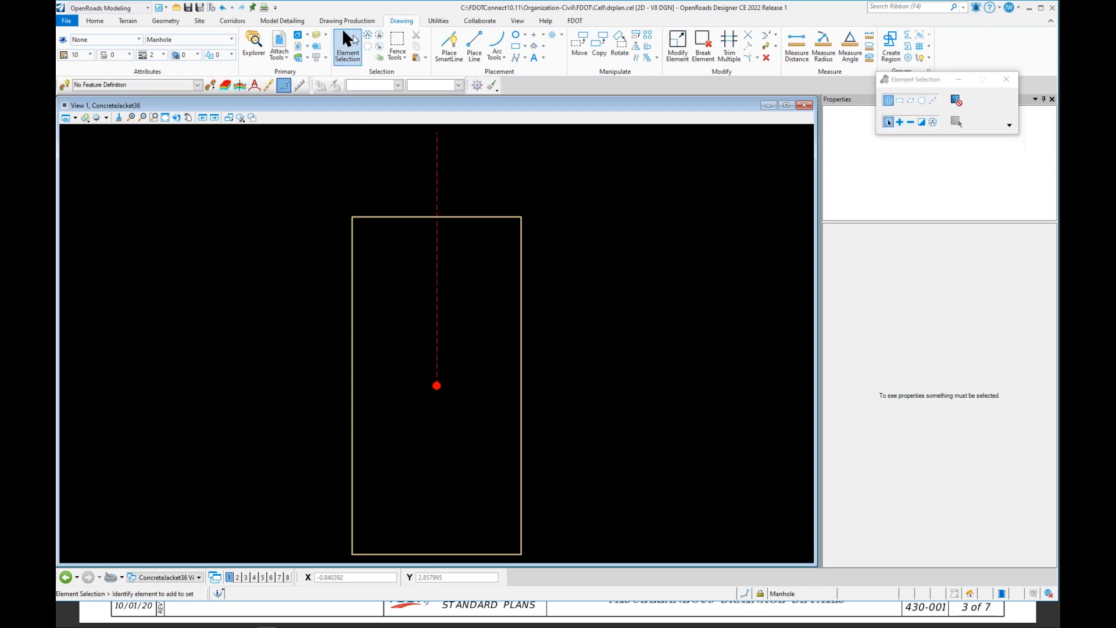
pyautogui.click(388, 217)
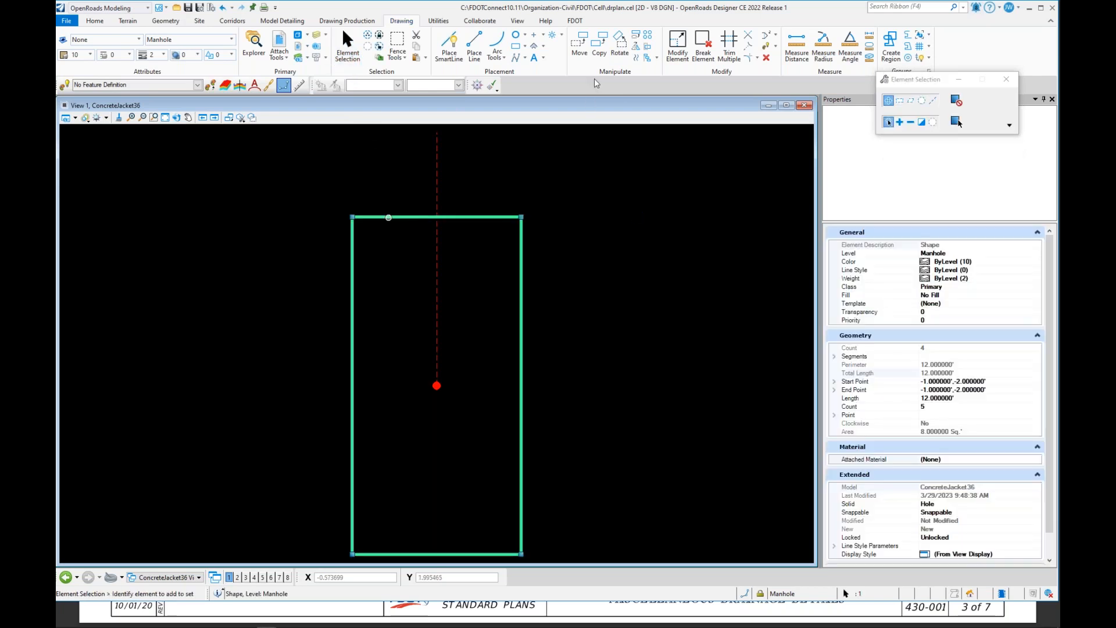
pyautogui.click(619, 45)
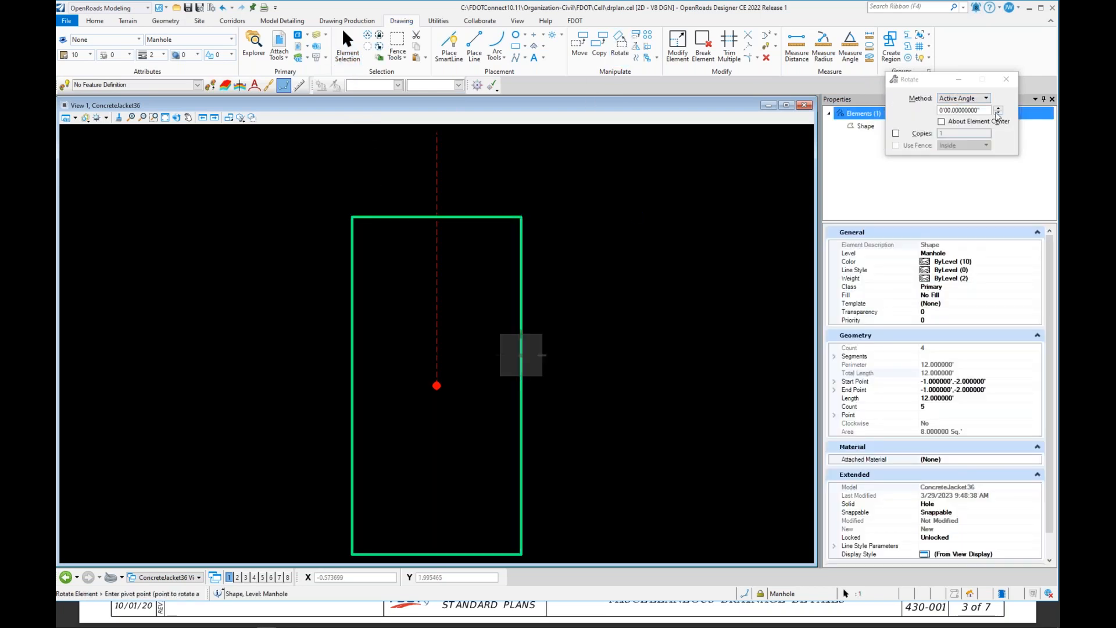
pyautogui.click(997, 110)
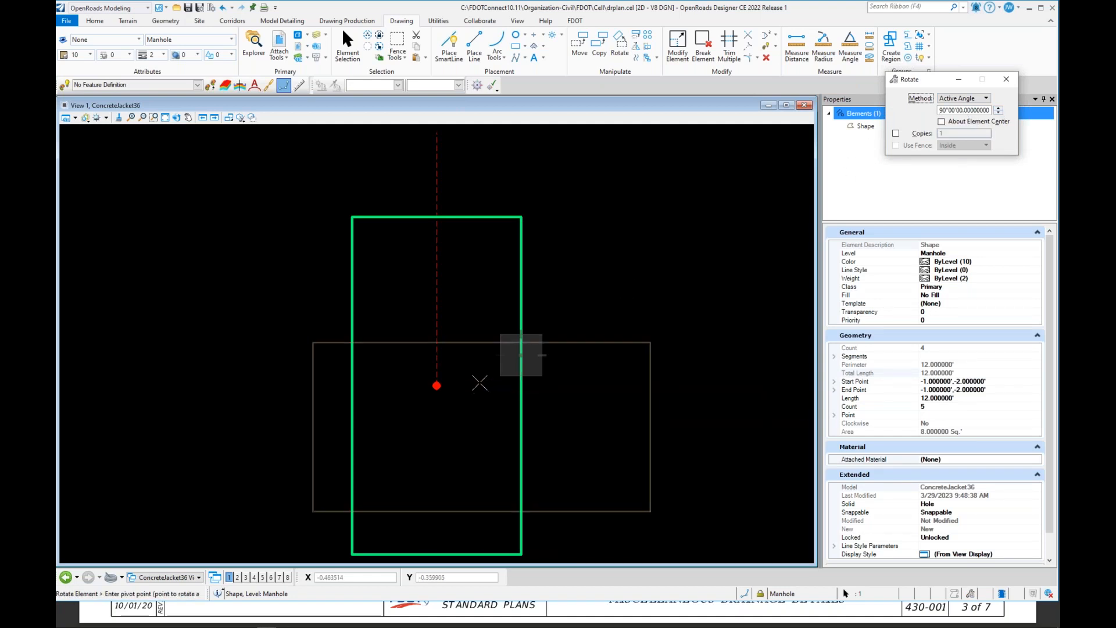
pyautogui.middleClick(436, 385)
pyautogui.click(470, 409)
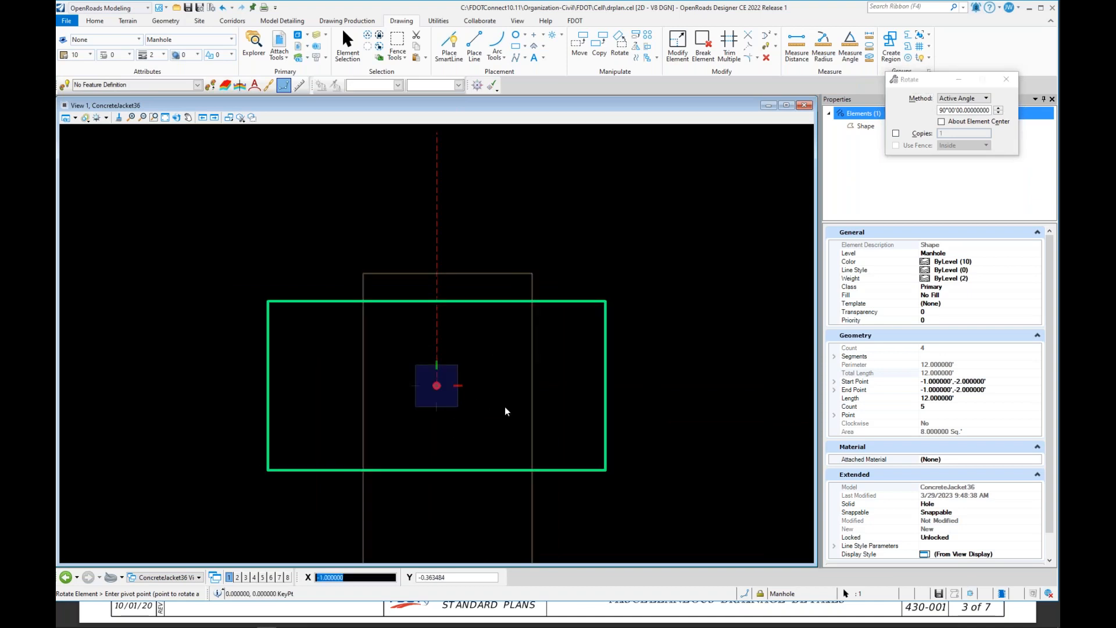
pyautogui.rightClick(618, 312)
pyautogui.click(647, 258)
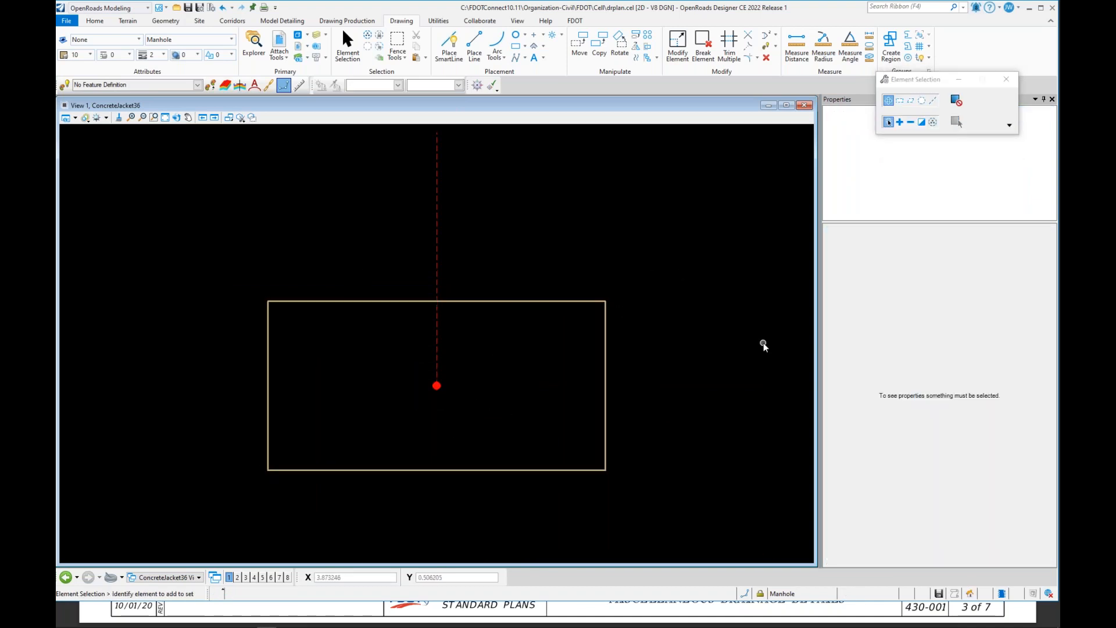
# Step: Measure the block's top edge and left edge lengths
pyautogui.click(793, 40)
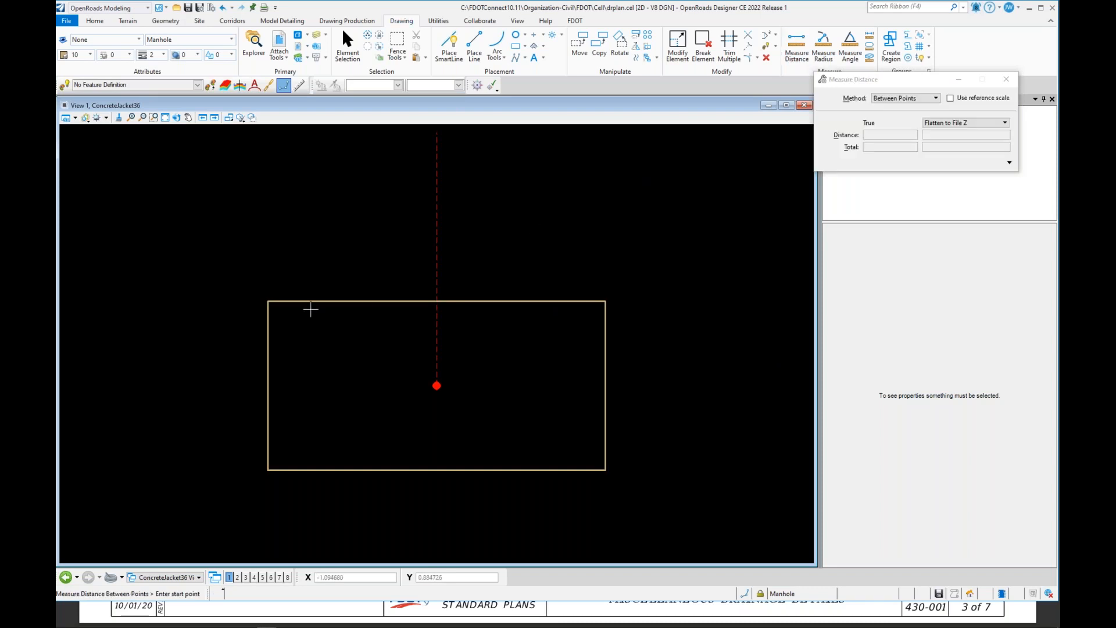
pyautogui.click(268, 300)
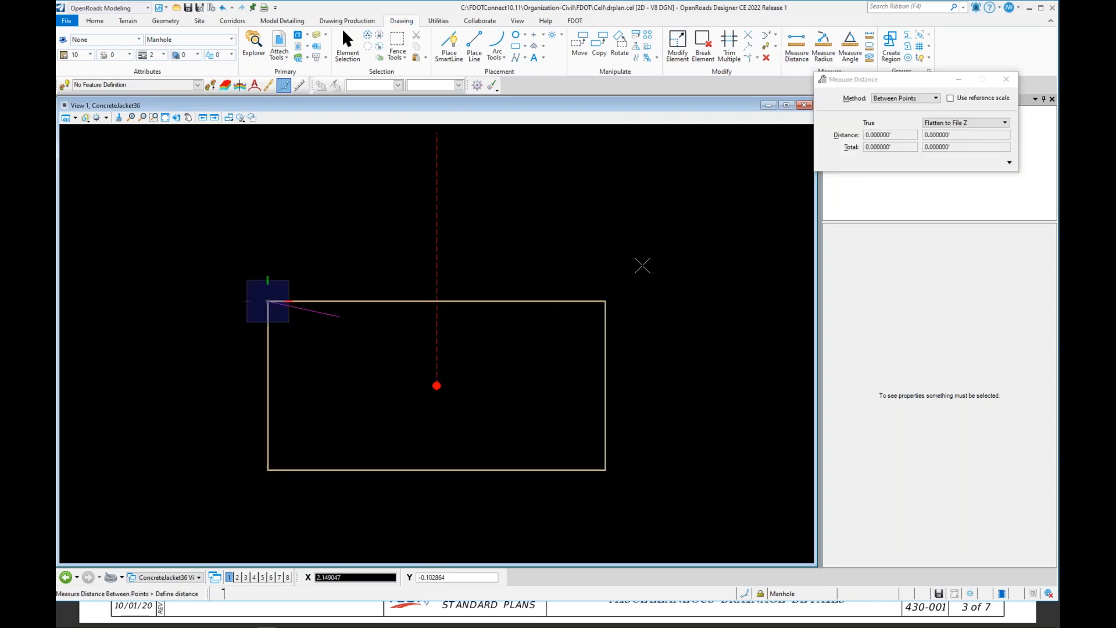
pyautogui.click(605, 300)
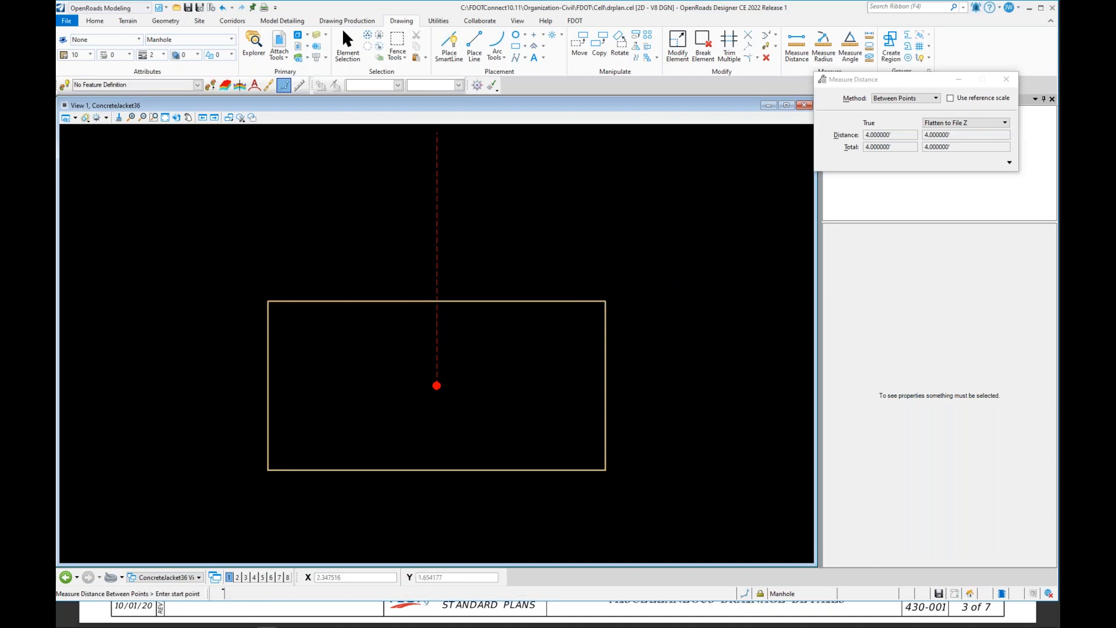
pyautogui.click(267, 300)
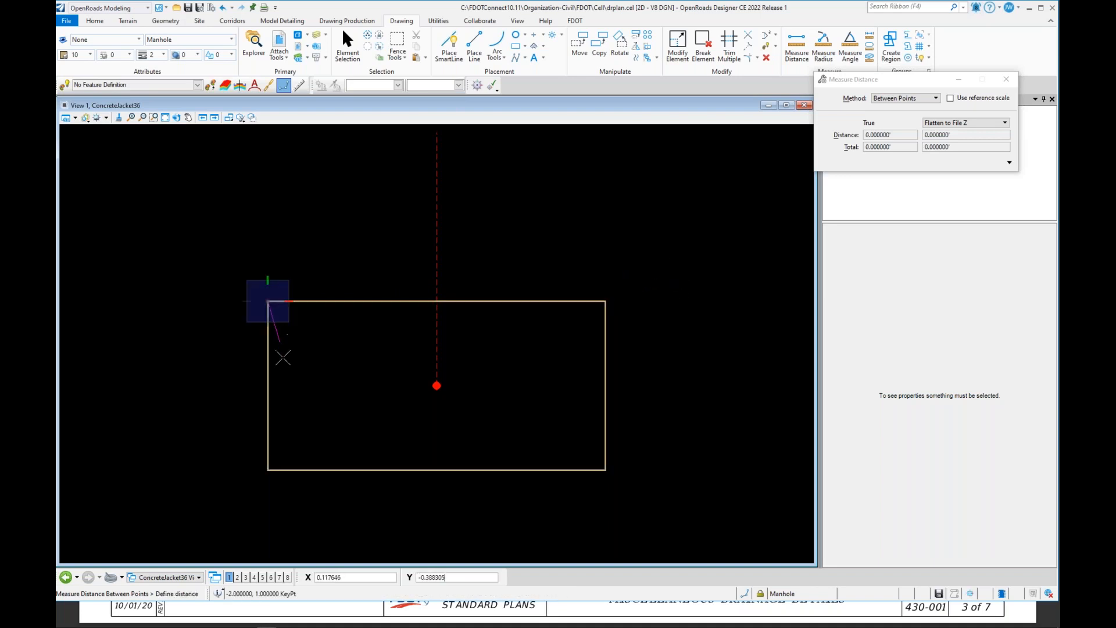
pyautogui.click(267, 470)
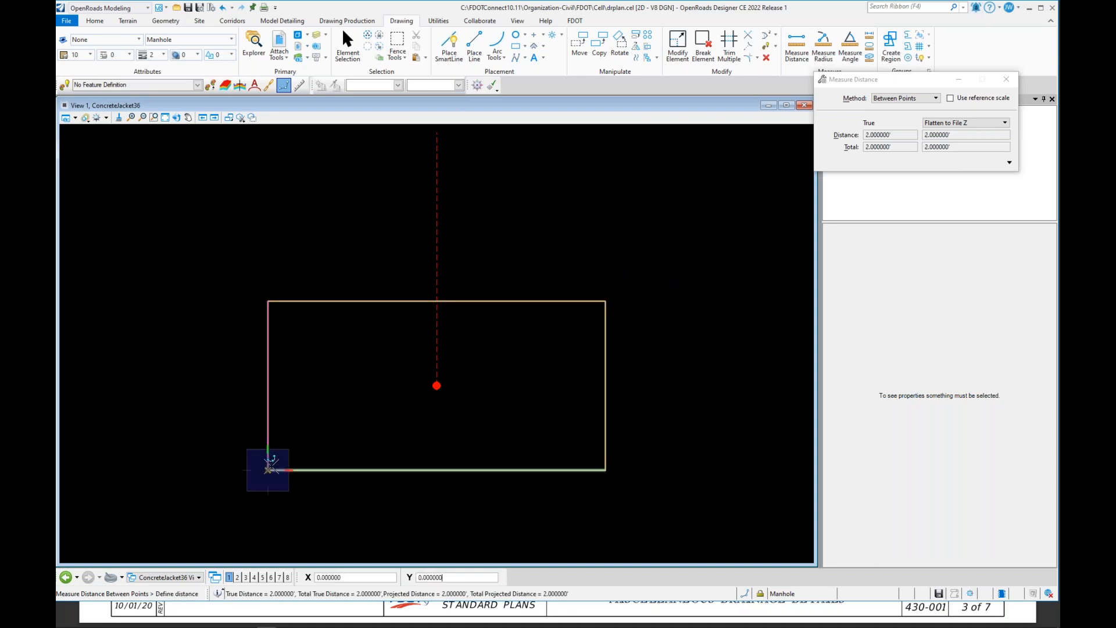
pyautogui.rightClick(412, 463)
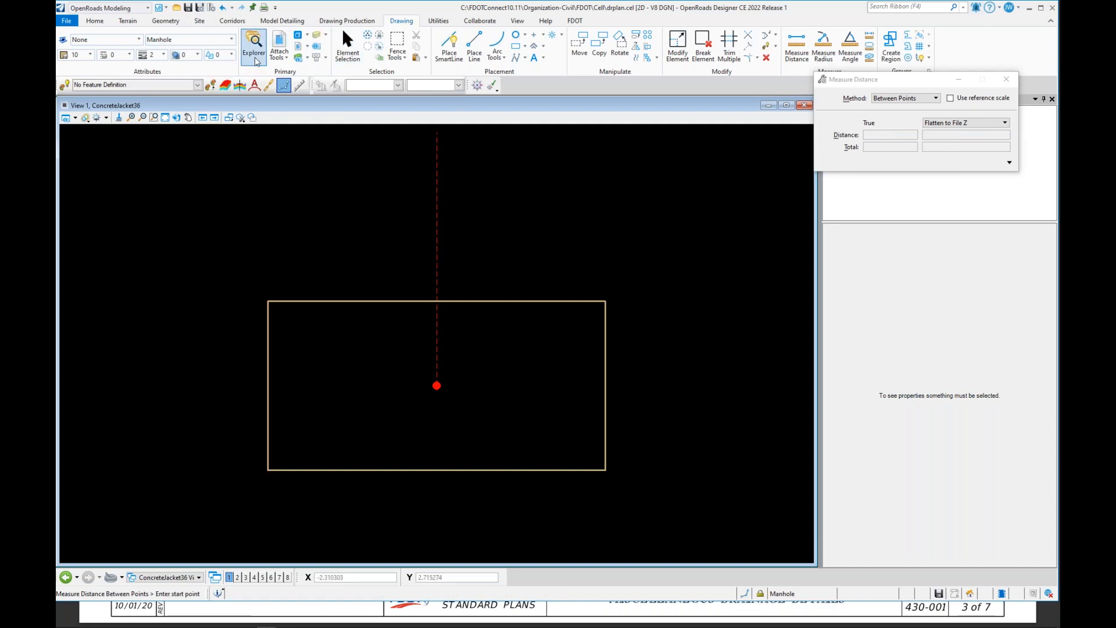
# Step: Open the Models dialog and switch to the master model 0
pyautogui.click(299, 39)
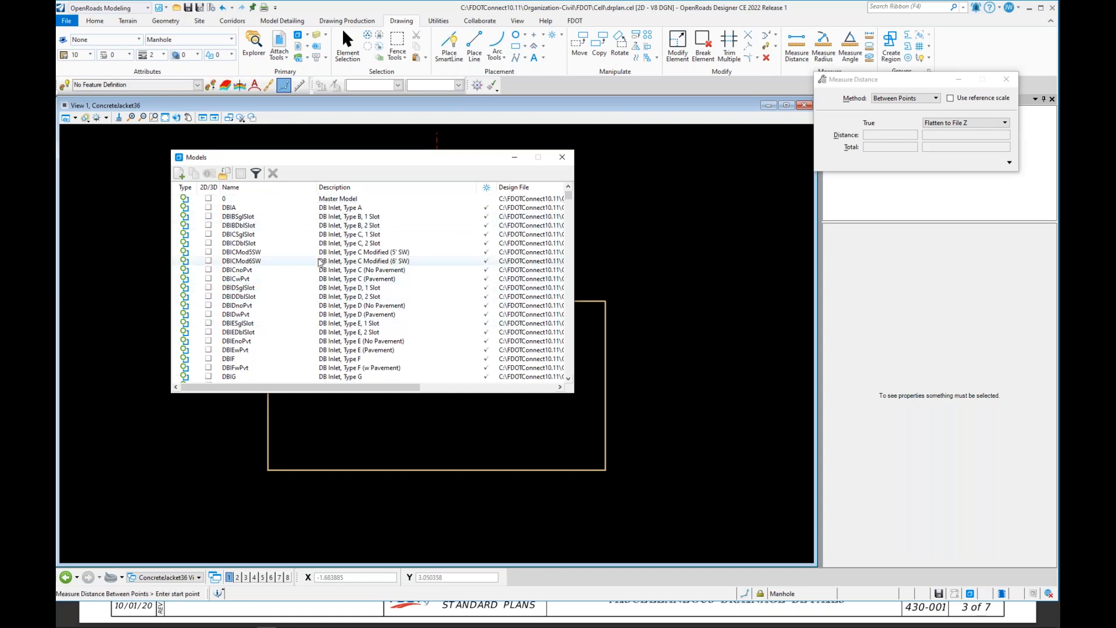
pyautogui.click(346, 199)
pyautogui.click(346, 200)
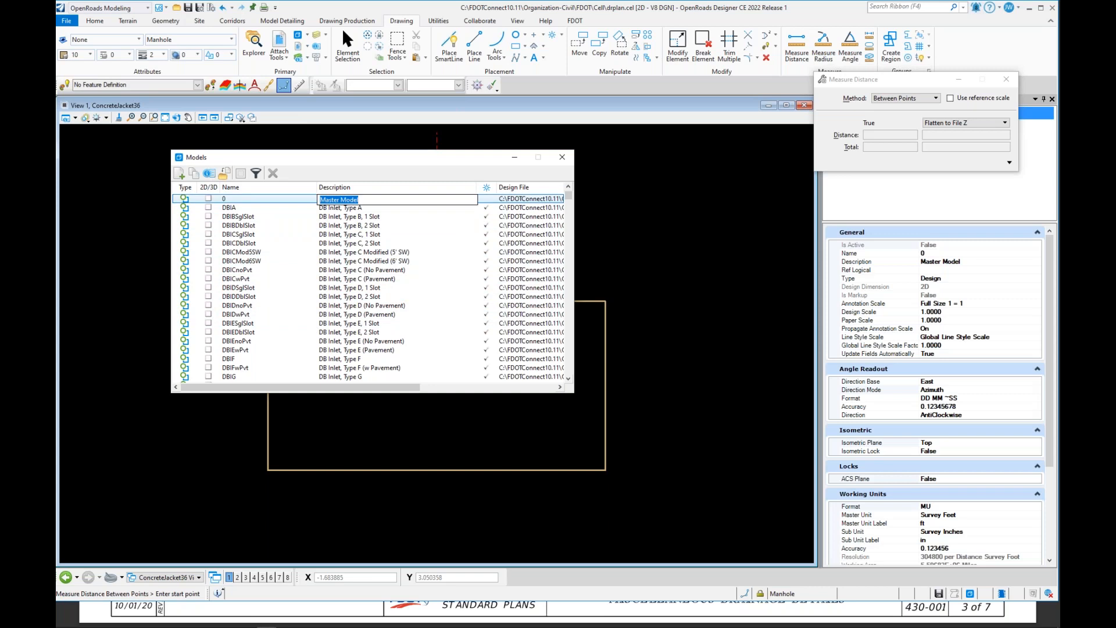
pyautogui.doubleClick(522, 199)
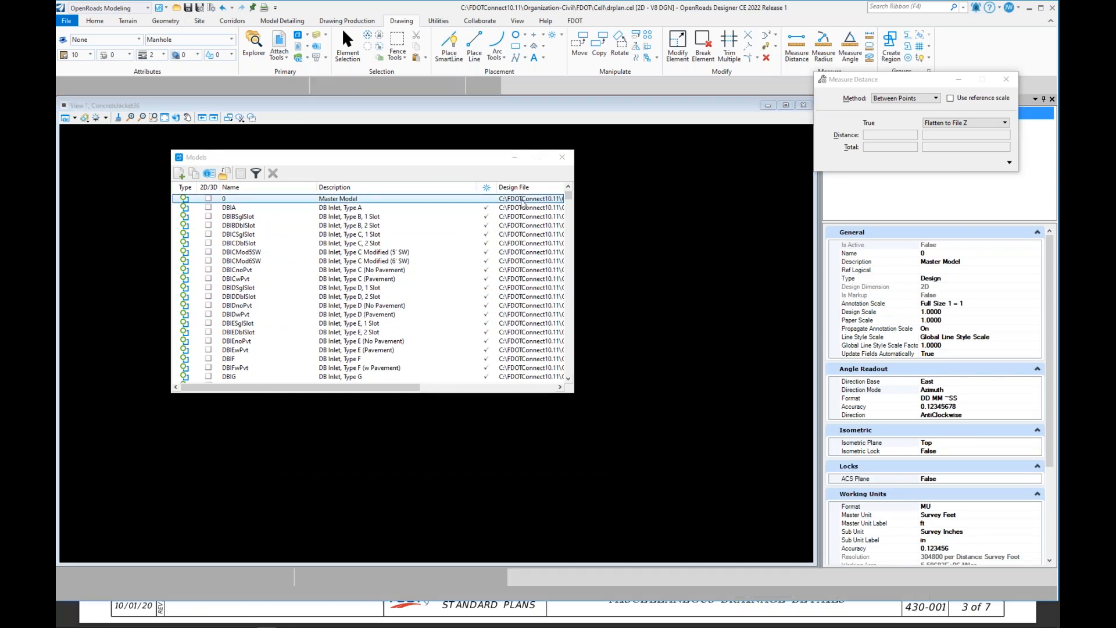
# Step: Close the Models dialog, fit the view, and save the cell library settings
pyautogui.click(562, 157)
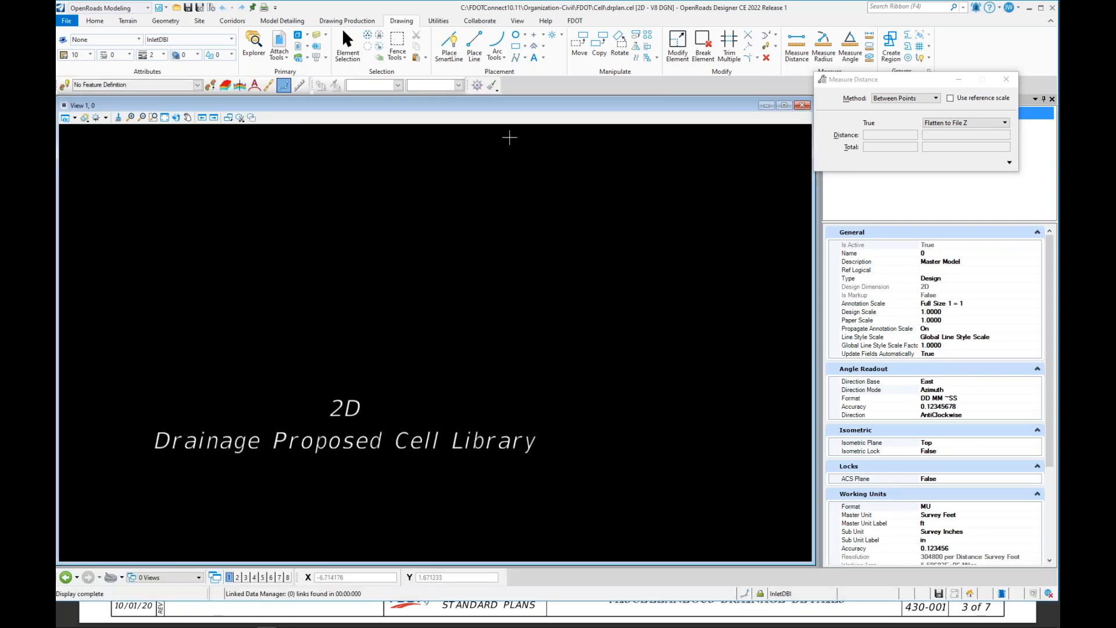
pyautogui.click(164, 118)
pyautogui.click(200, 8)
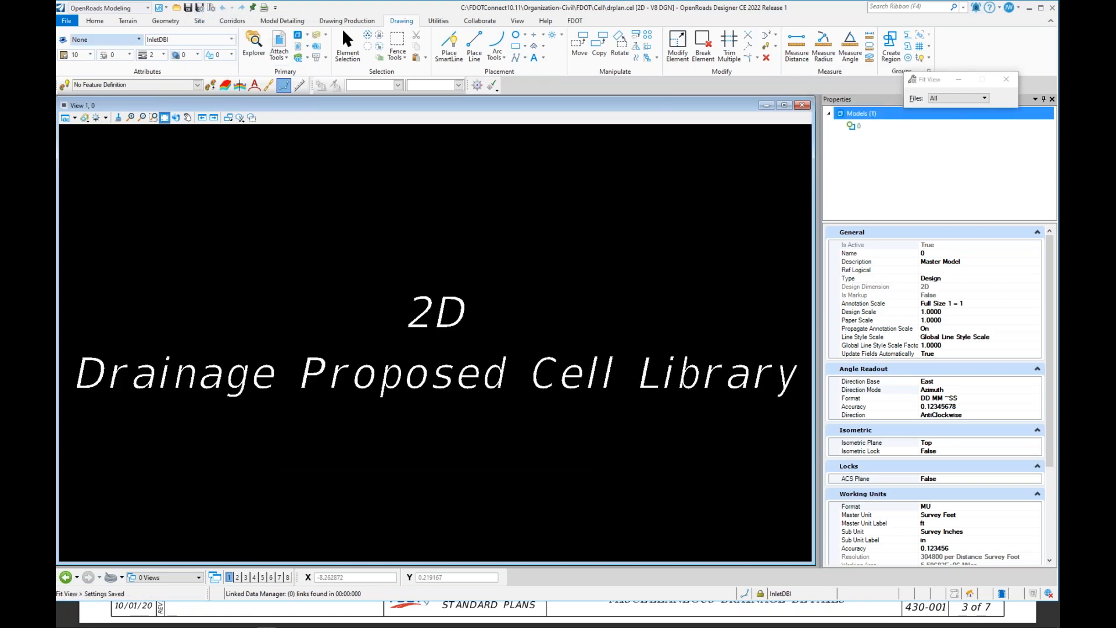
# Step: Open the drawing DRPRRD01.dgn from the project's Drainage folder under C:\Worksets\FDOT, showing CAD Files
pyautogui.click(176, 9)
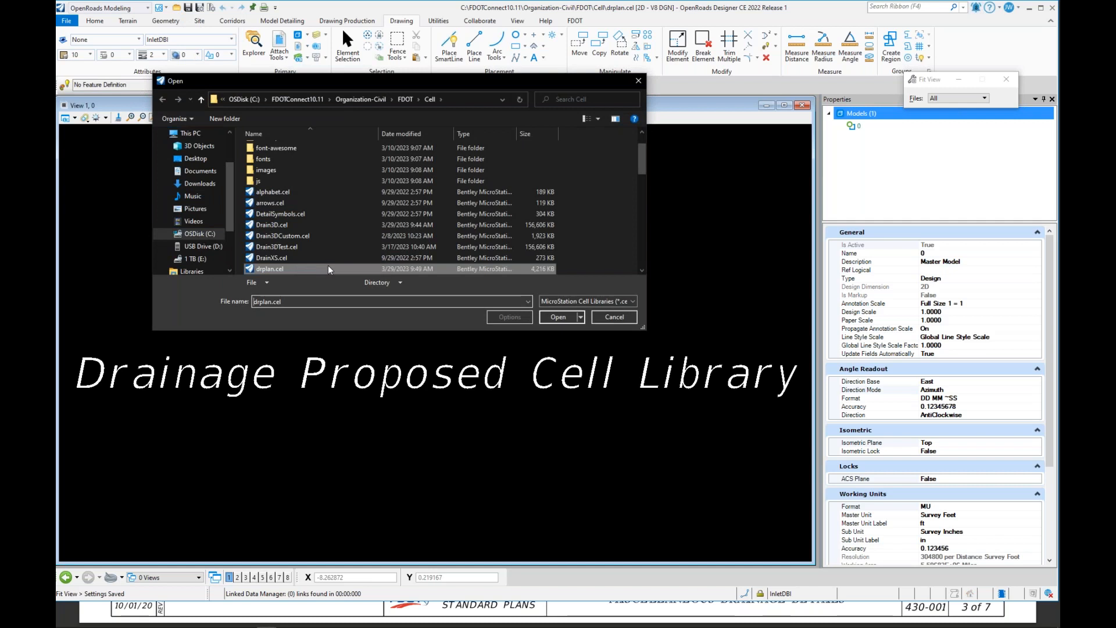
pyautogui.click(580, 301)
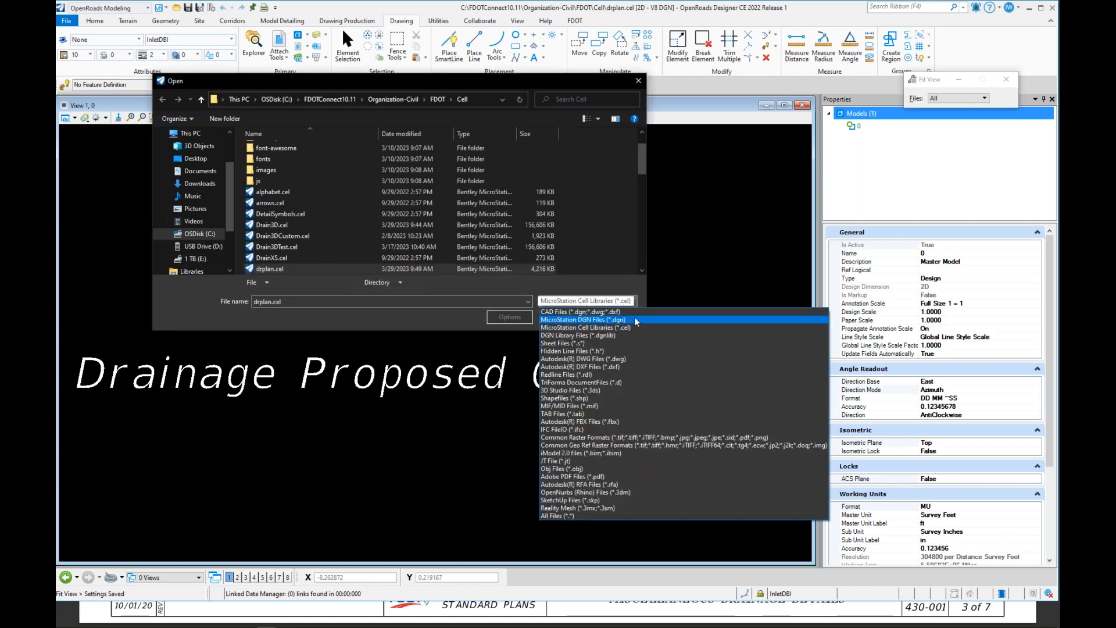
pyautogui.click(633, 312)
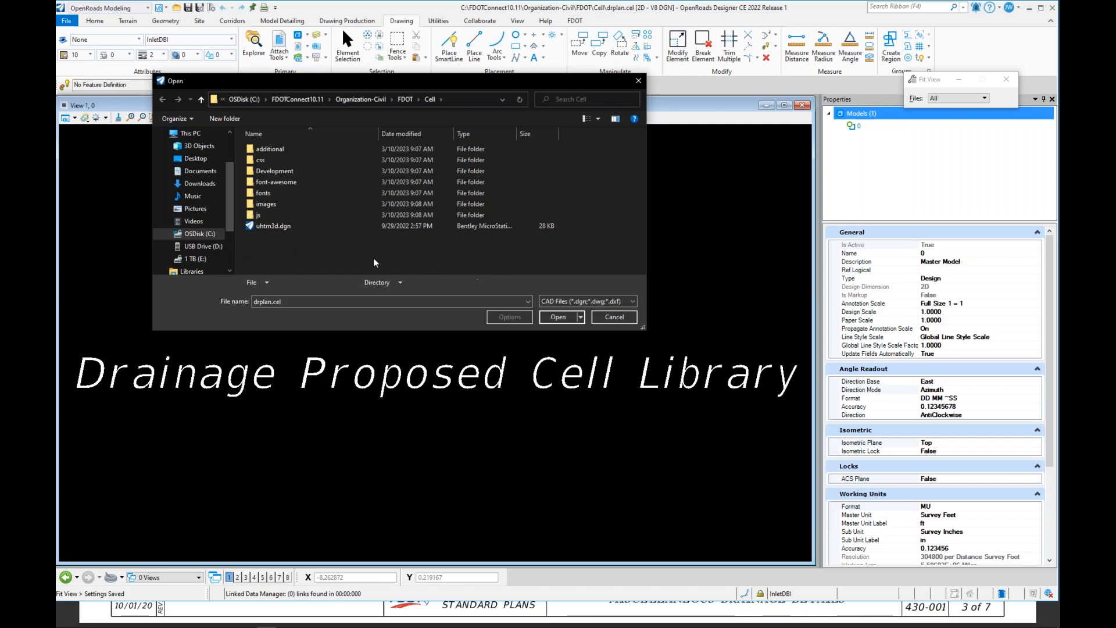
pyautogui.click(195, 233)
pyautogui.scroll(-3, 281, 271)
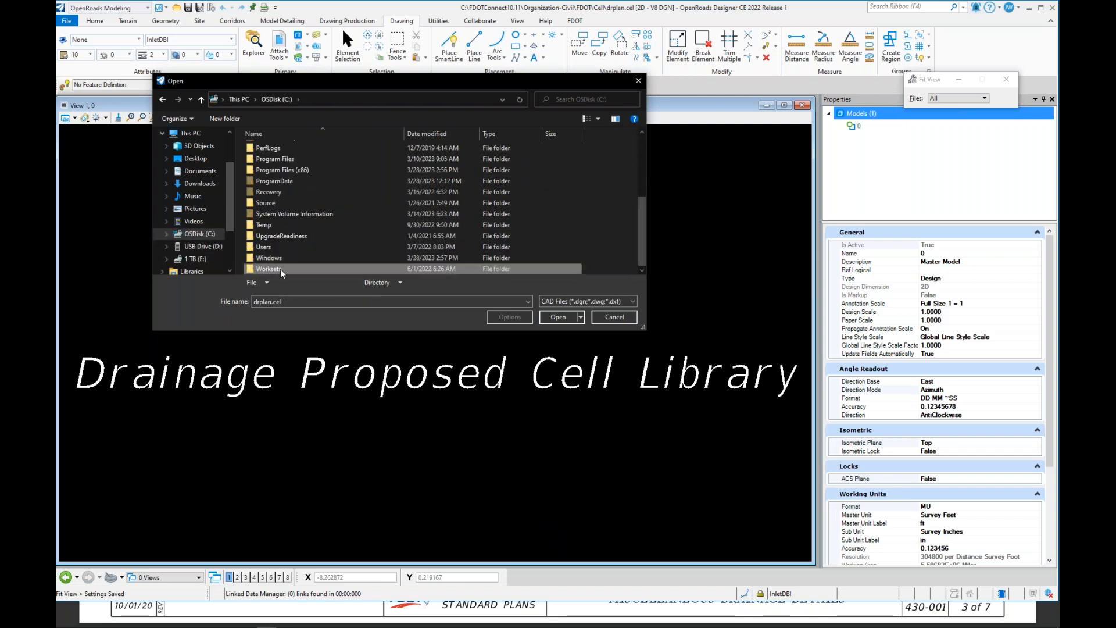
pyautogui.doubleClick(280, 268)
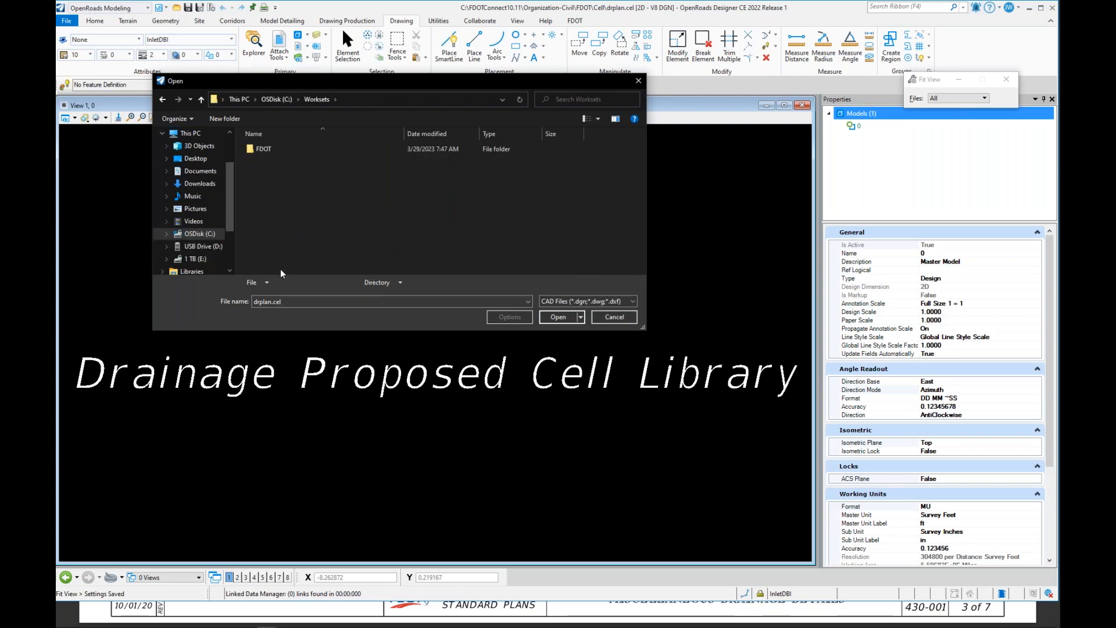
pyautogui.doubleClick(263, 149)
pyautogui.doubleClick(285, 159)
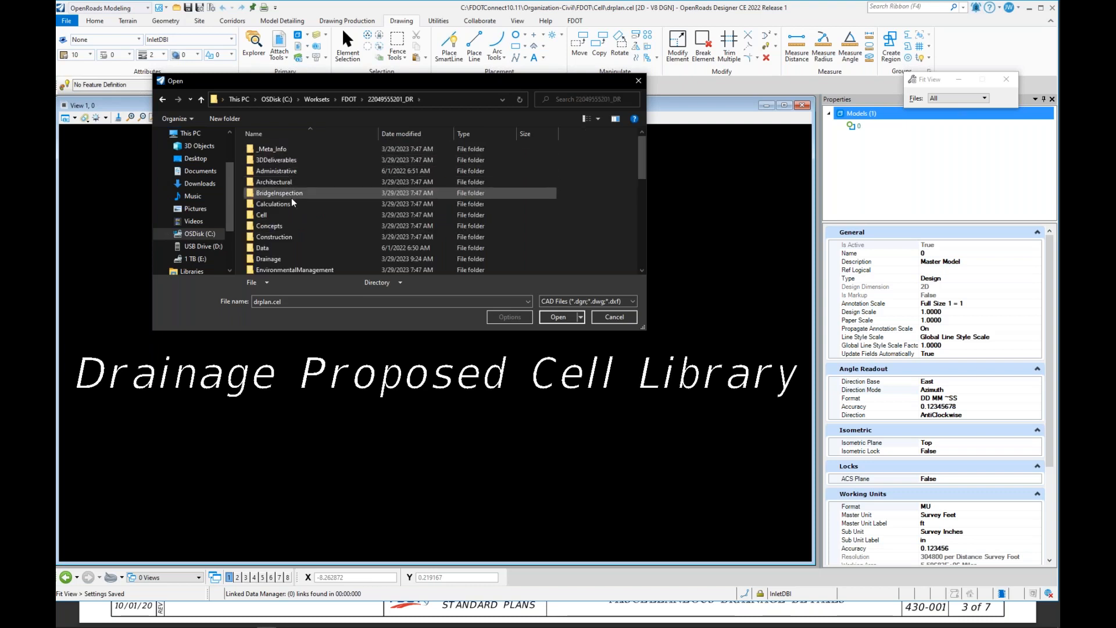
pyautogui.doubleClick(301, 258)
pyautogui.click(307, 159)
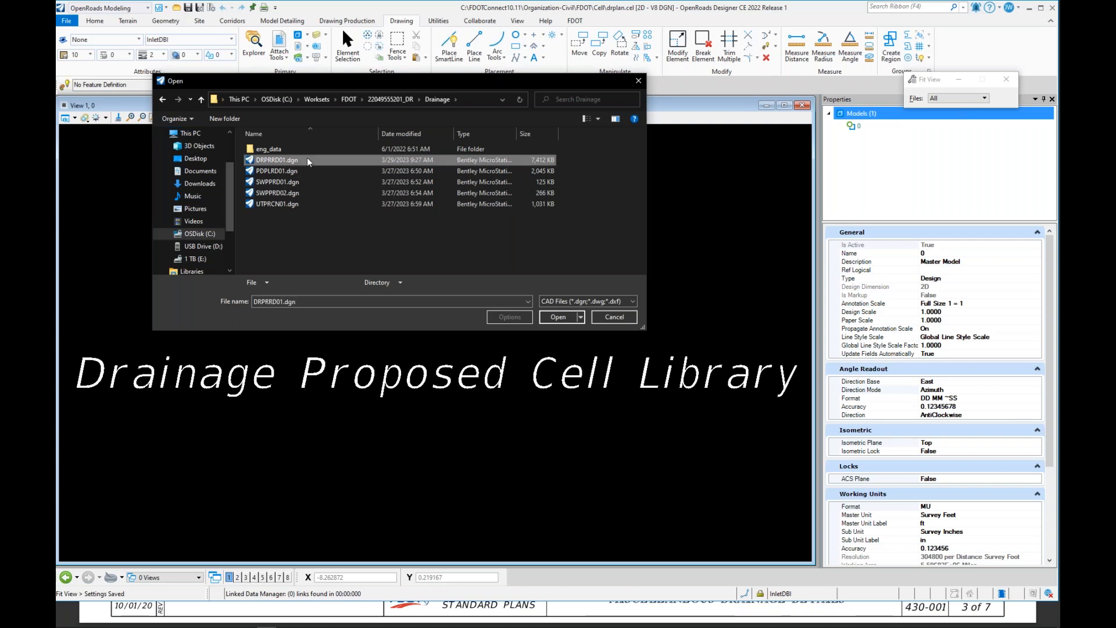
pyautogui.click(558, 318)
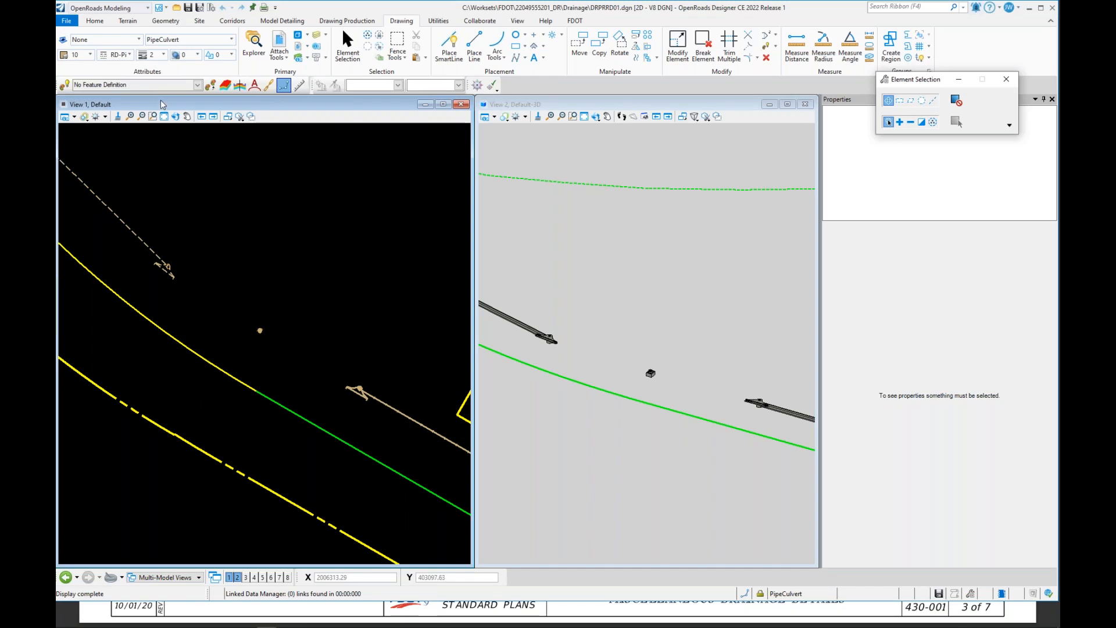
# Step: In the Element Templates manager, copy the MHType7JBtm2Cov template under Drainage-Structures > Junction > Plan
pyautogui.click(139, 41)
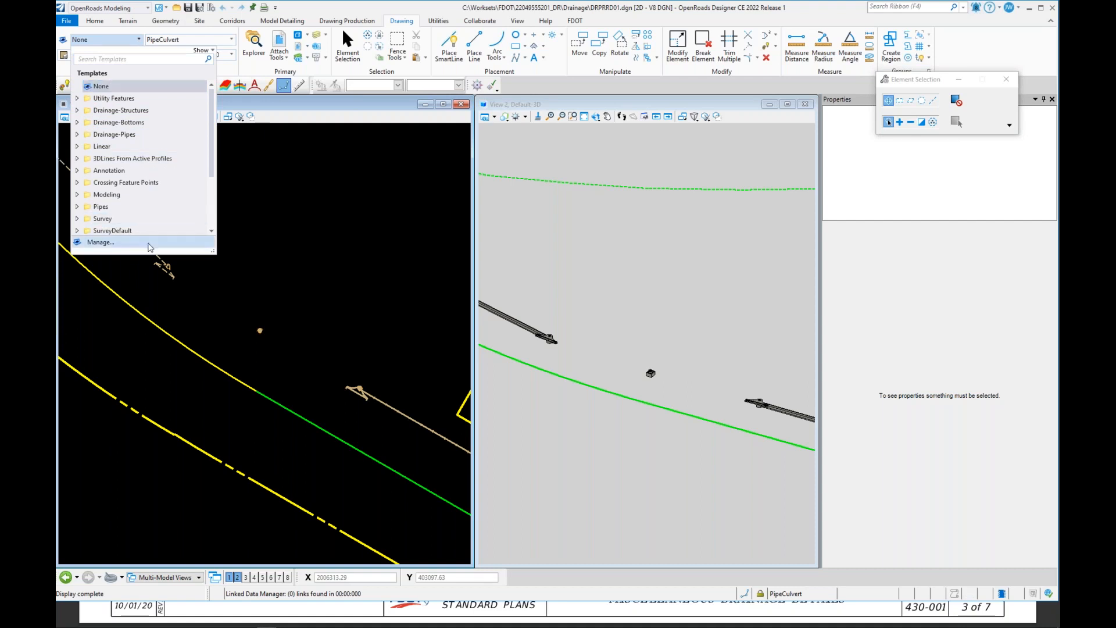
pyautogui.click(150, 247)
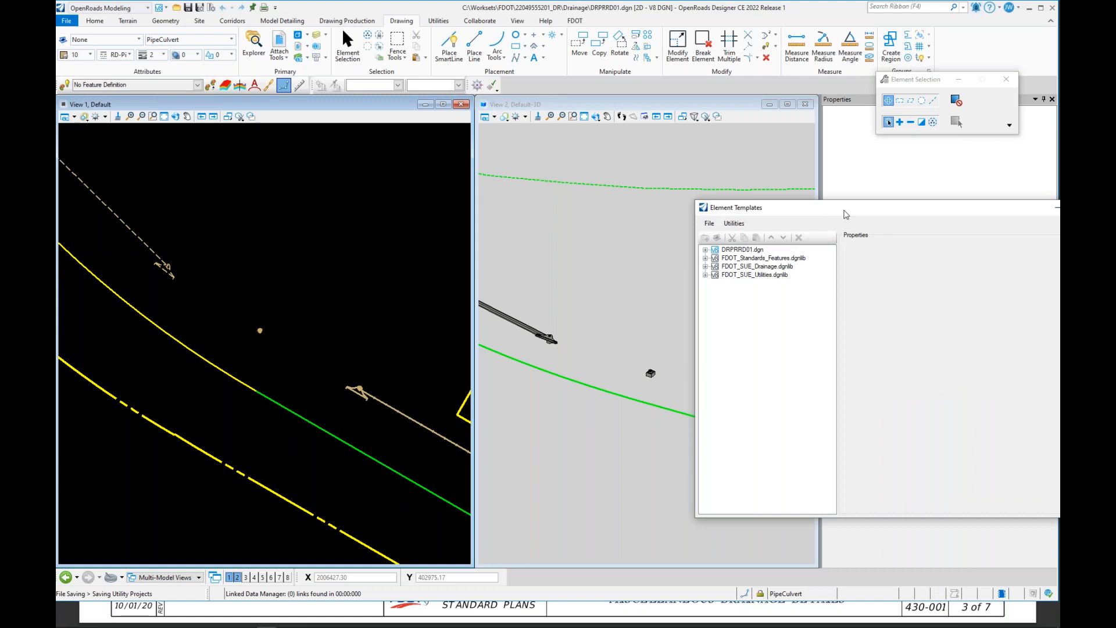
pyautogui.moveTo(897, 217); pyautogui.dragTo(571, 187)
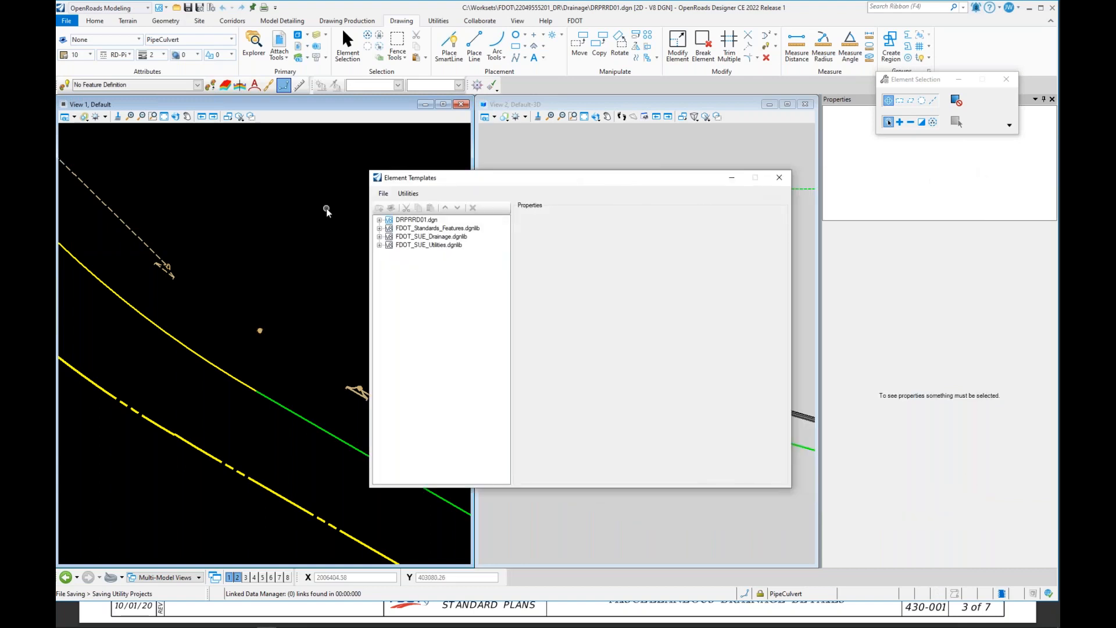
pyautogui.click(380, 221)
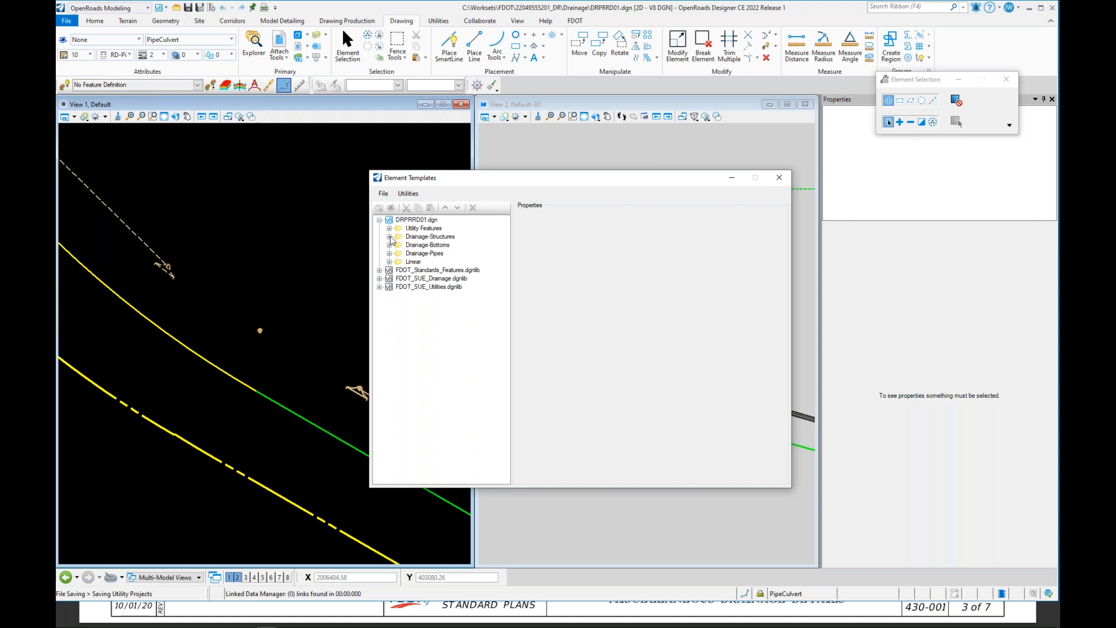
pyautogui.click(390, 237)
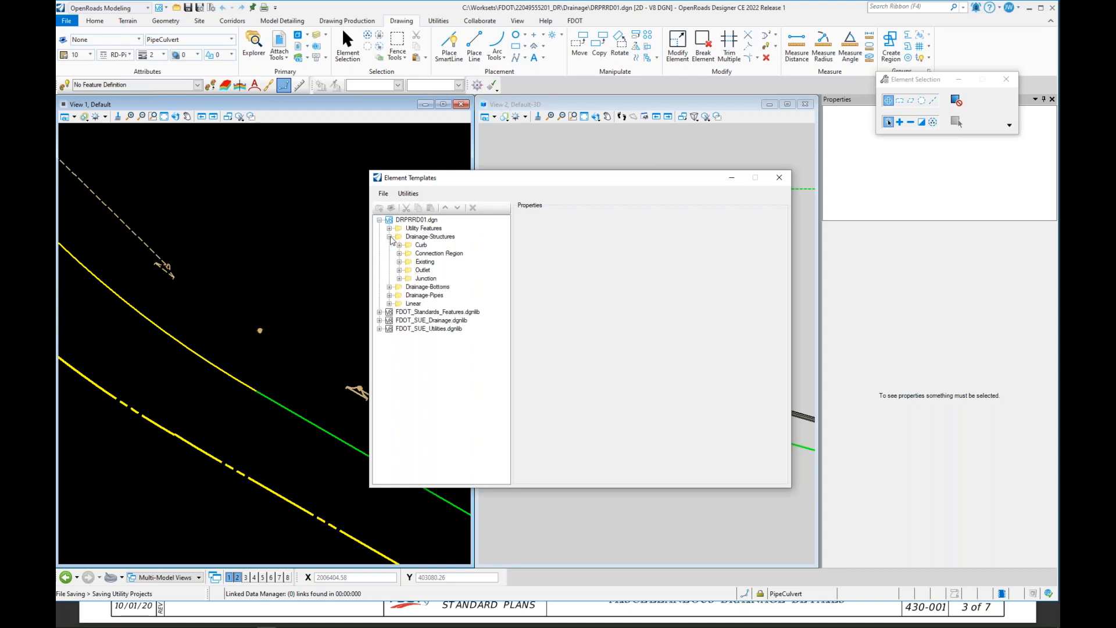
pyautogui.click(399, 279)
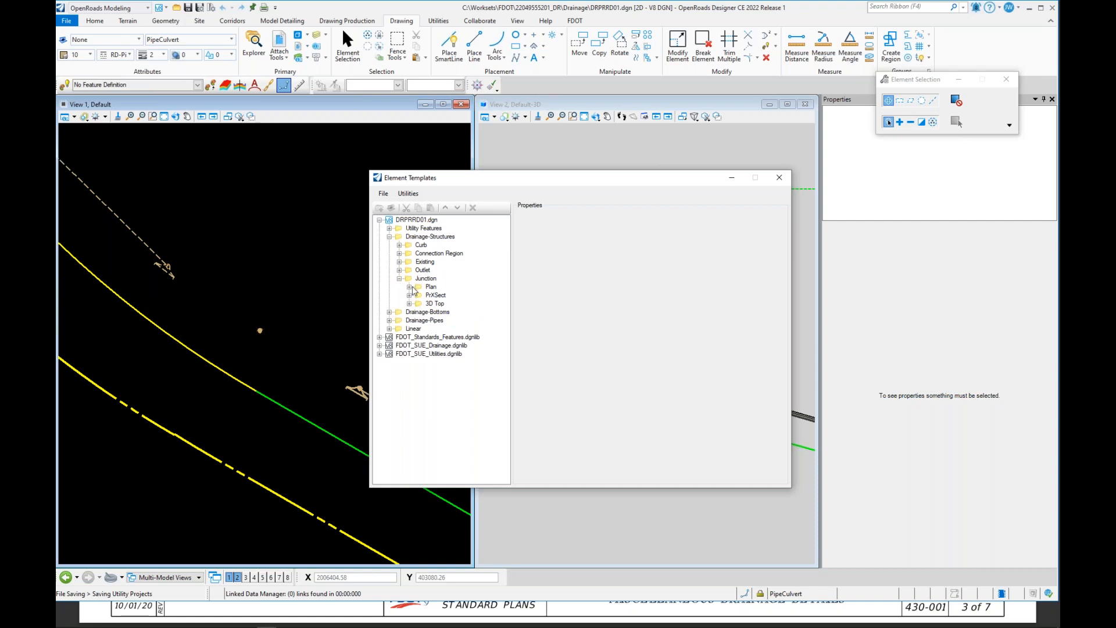
pyautogui.click(409, 287)
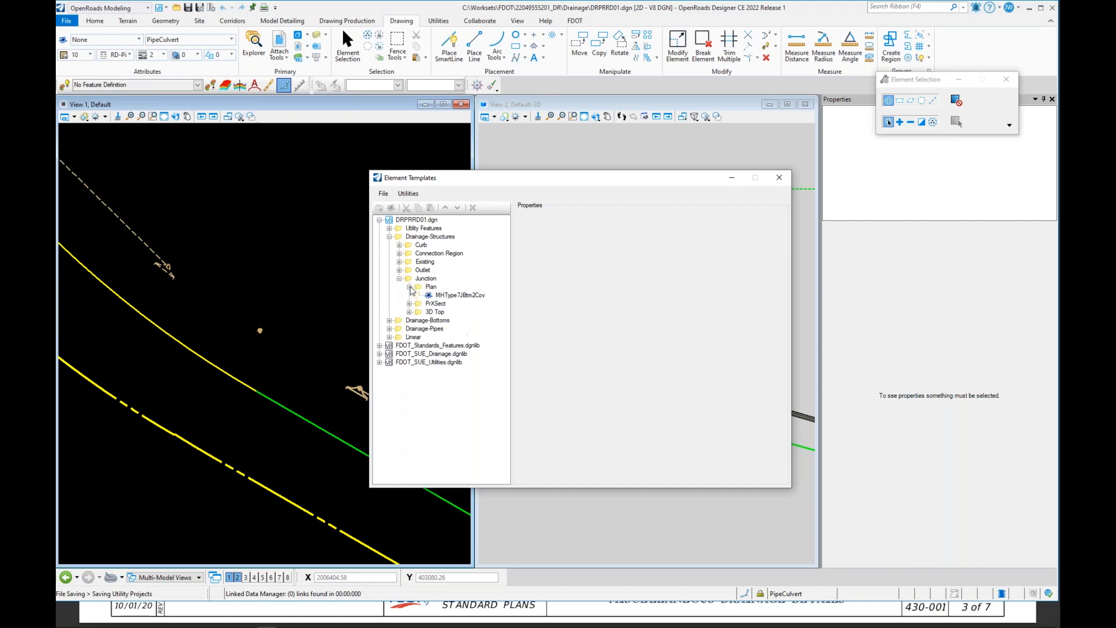
pyautogui.click(466, 296)
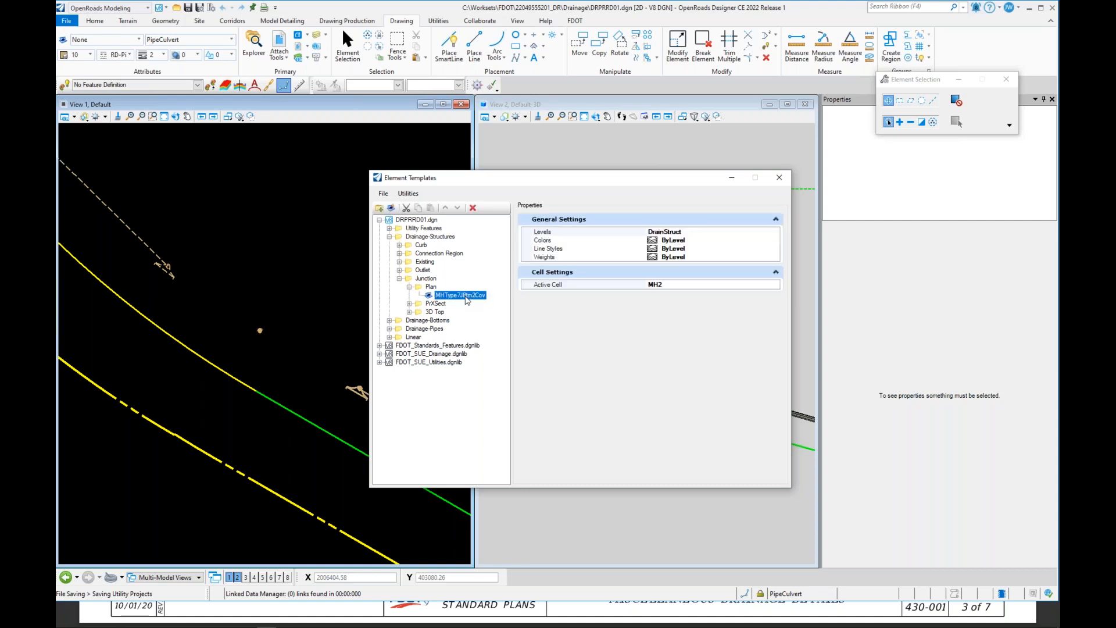
pyautogui.rightClick(467, 300)
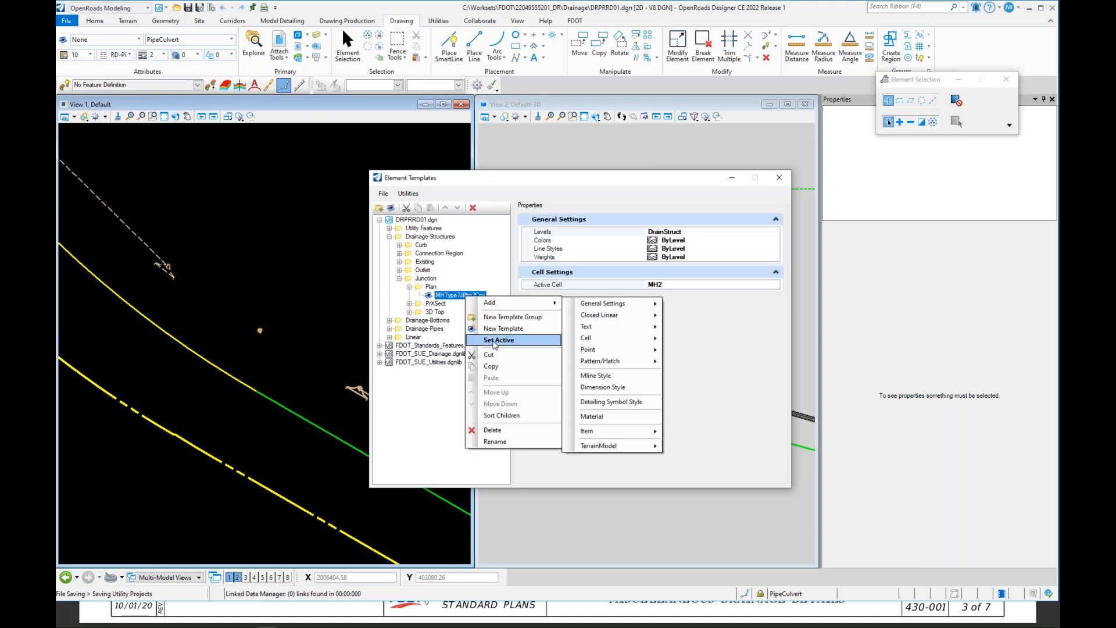
pyautogui.click(502, 366)
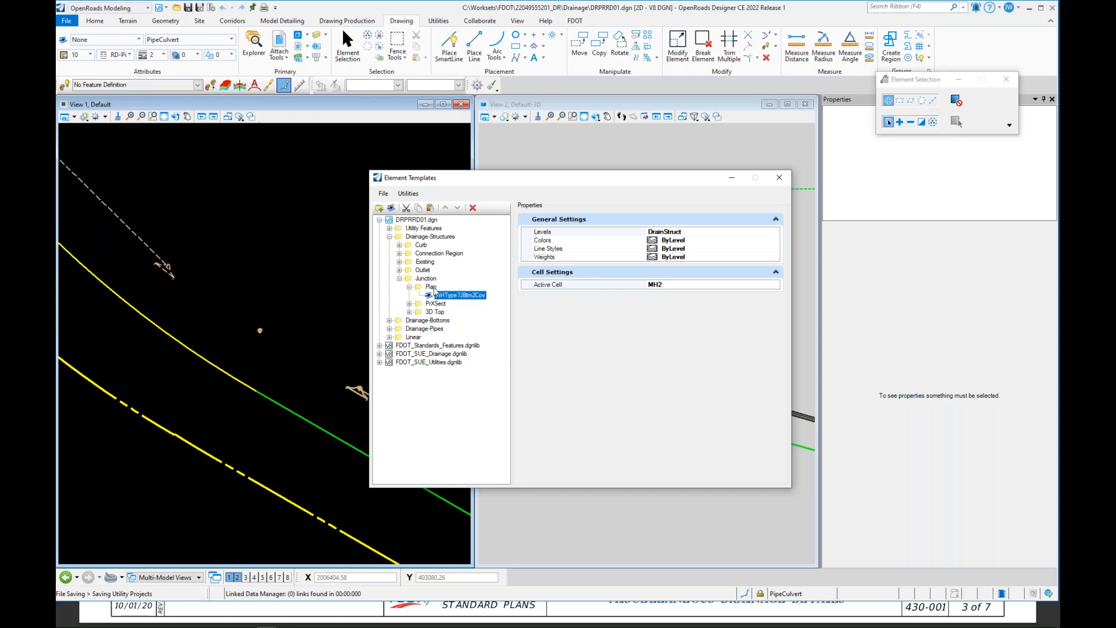
# Step: Paste the copied template into the Plan template group
pyautogui.click(432, 287)
pyautogui.rightClick(432, 288)
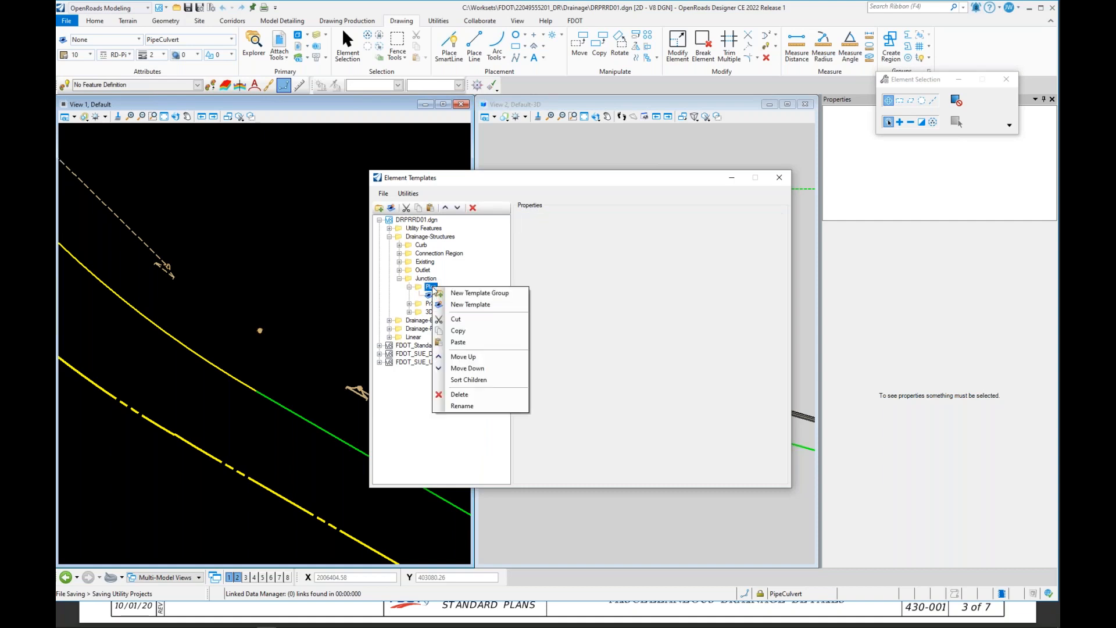
pyautogui.click(477, 342)
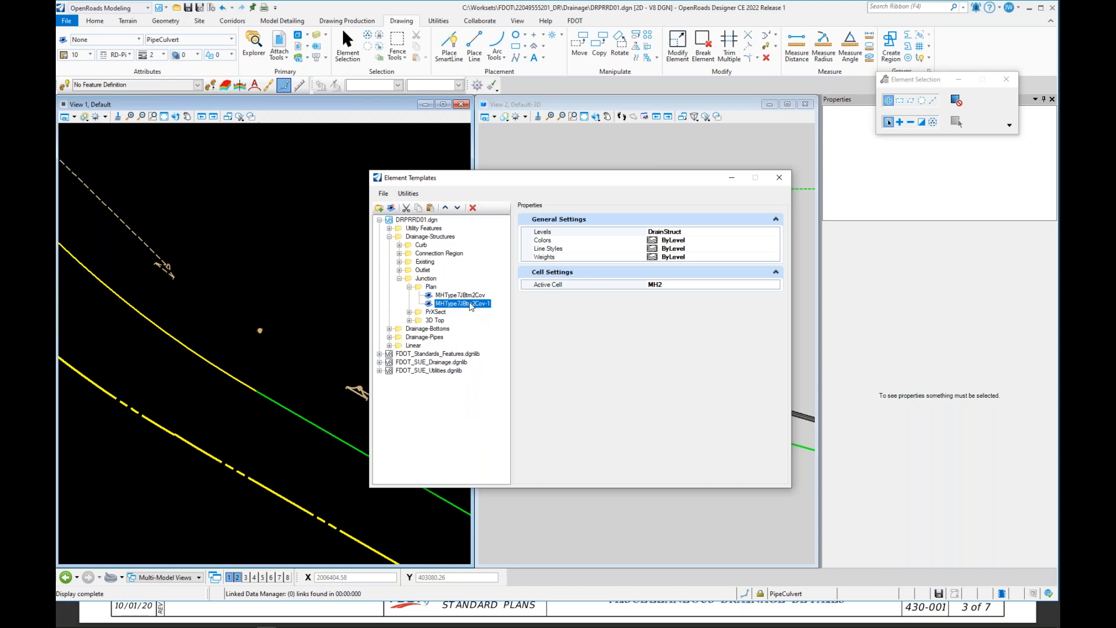
# Step: Rename the pasted template copy as ConcreteJacket36
pyautogui.click(470, 305)
pyautogui.write('ConcreteJacket36')
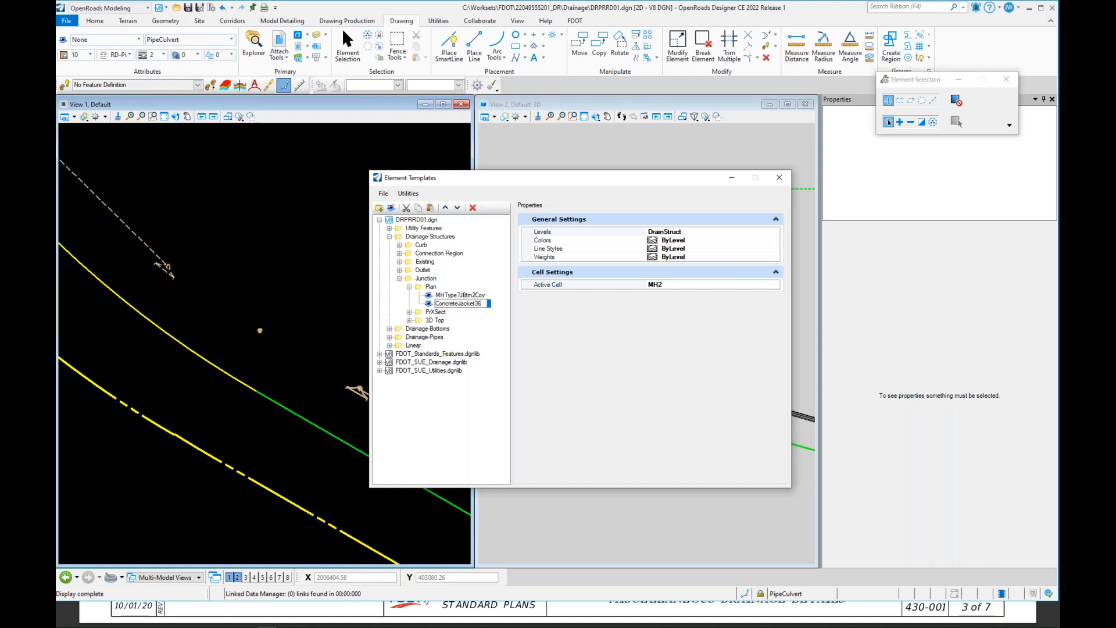
pyautogui.click(484, 296)
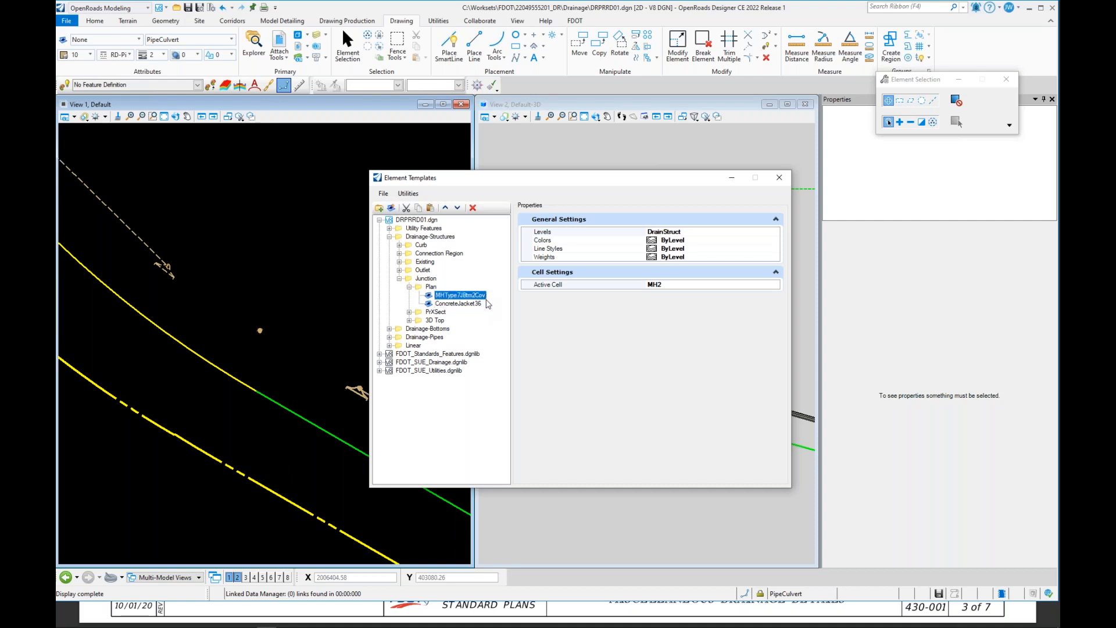
# Step: Browse the available cells in the ConcreteJacket36 template's Active Cell list
pyautogui.click(471, 304)
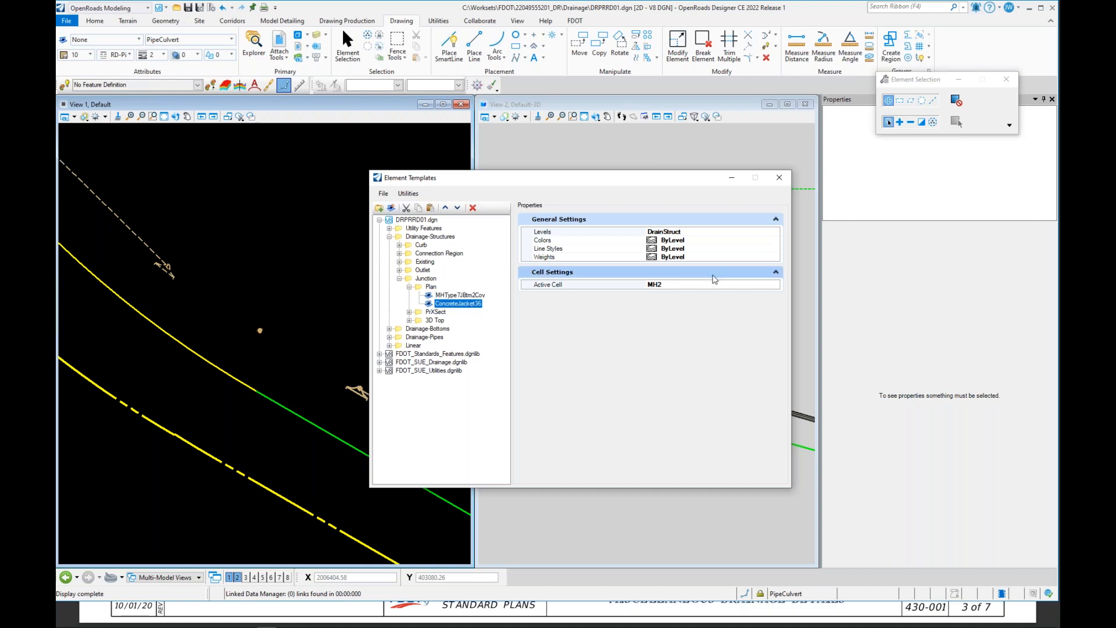
pyautogui.click(741, 285)
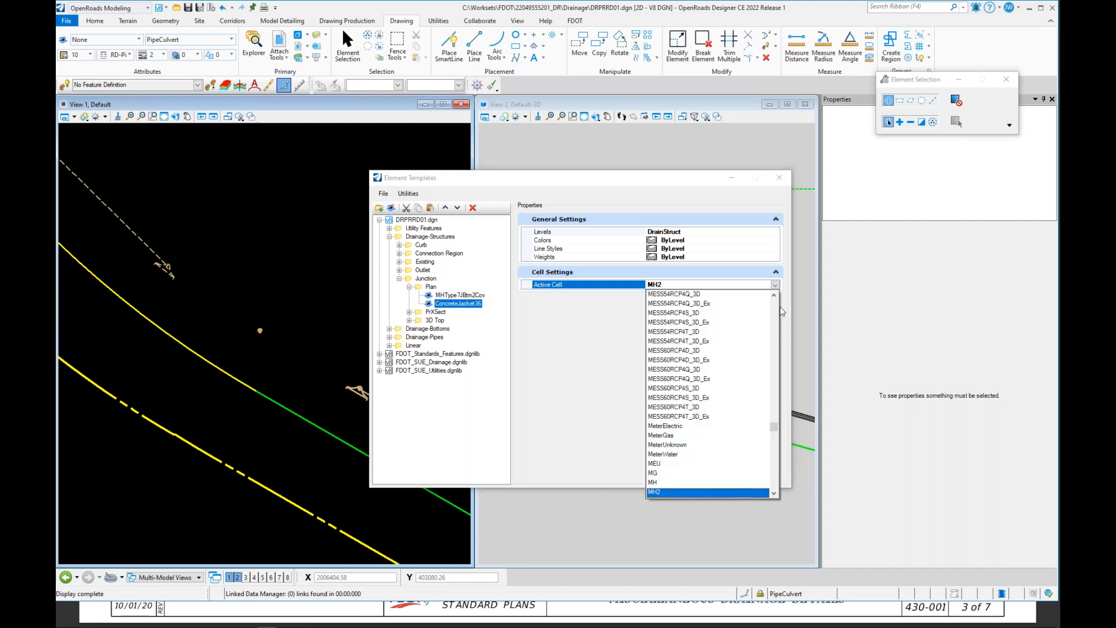
pyautogui.moveTo(776, 427); pyautogui.dragTo(776, 330)
pyautogui.moveTo(775, 326); pyautogui.dragTo(775, 323)
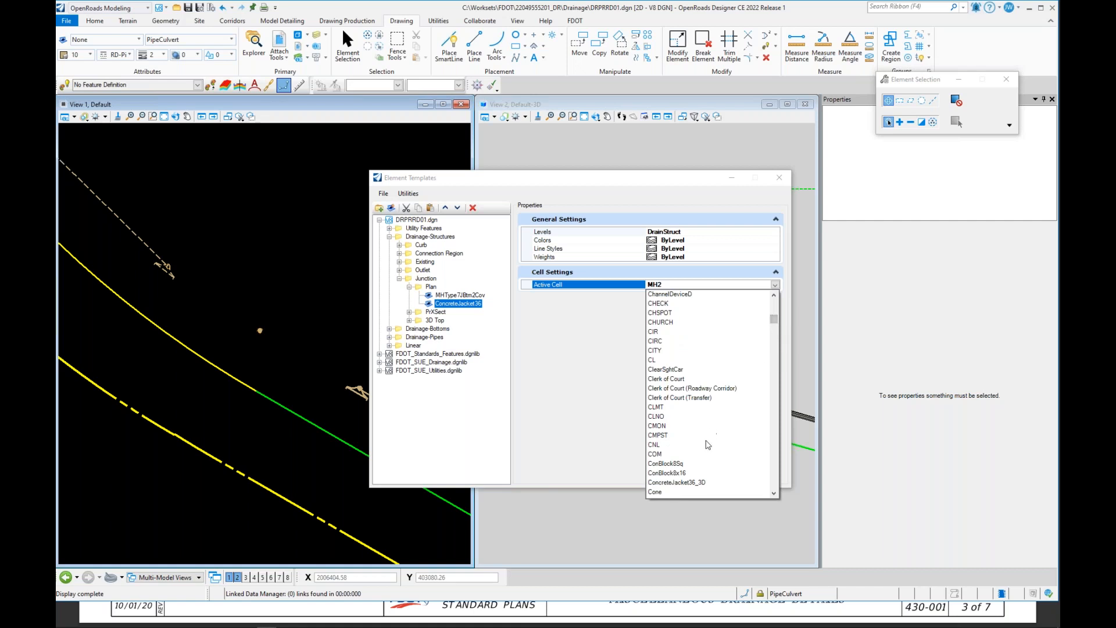
pyautogui.scroll(-2, 709, 446)
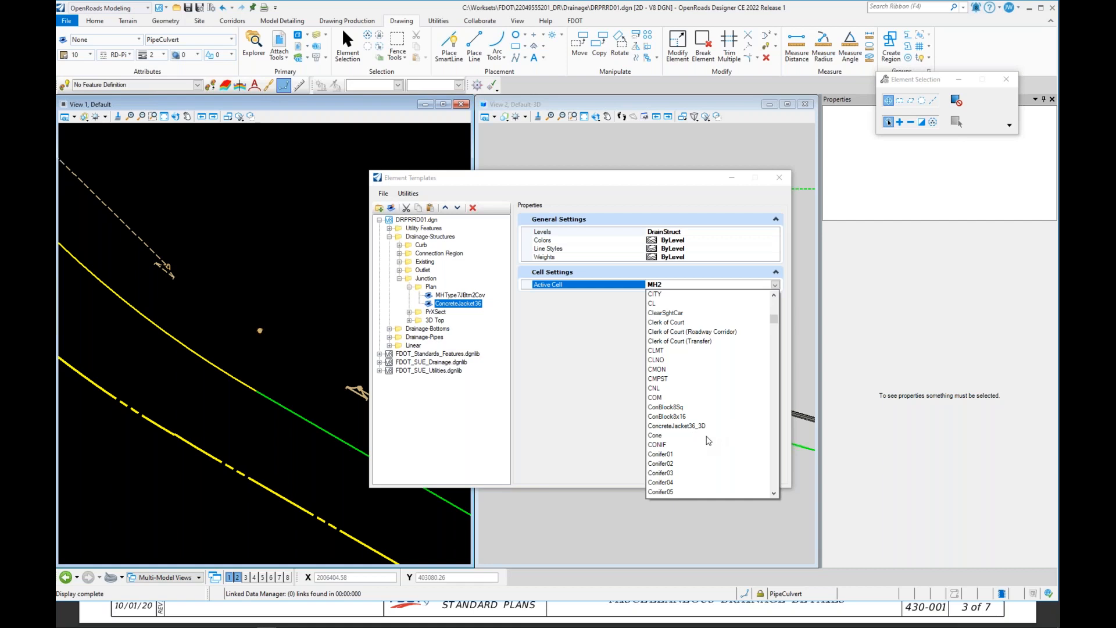
pyautogui.scroll(-4, 708, 440)
pyautogui.scroll(3, 709, 439)
pyautogui.scroll(2, 714, 405)
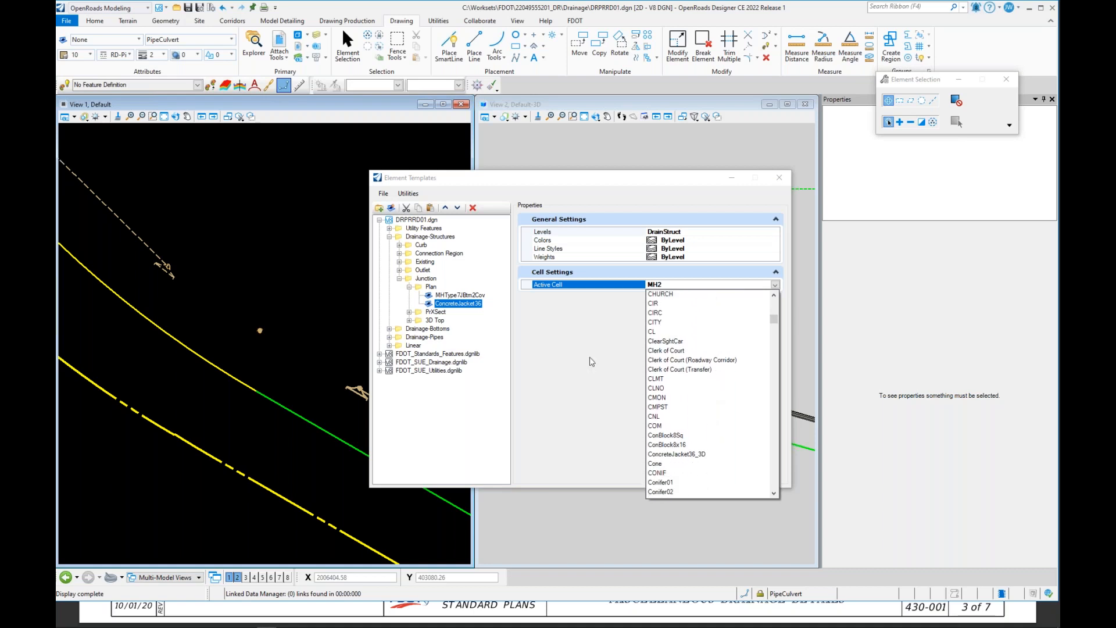
pyautogui.click(560, 358)
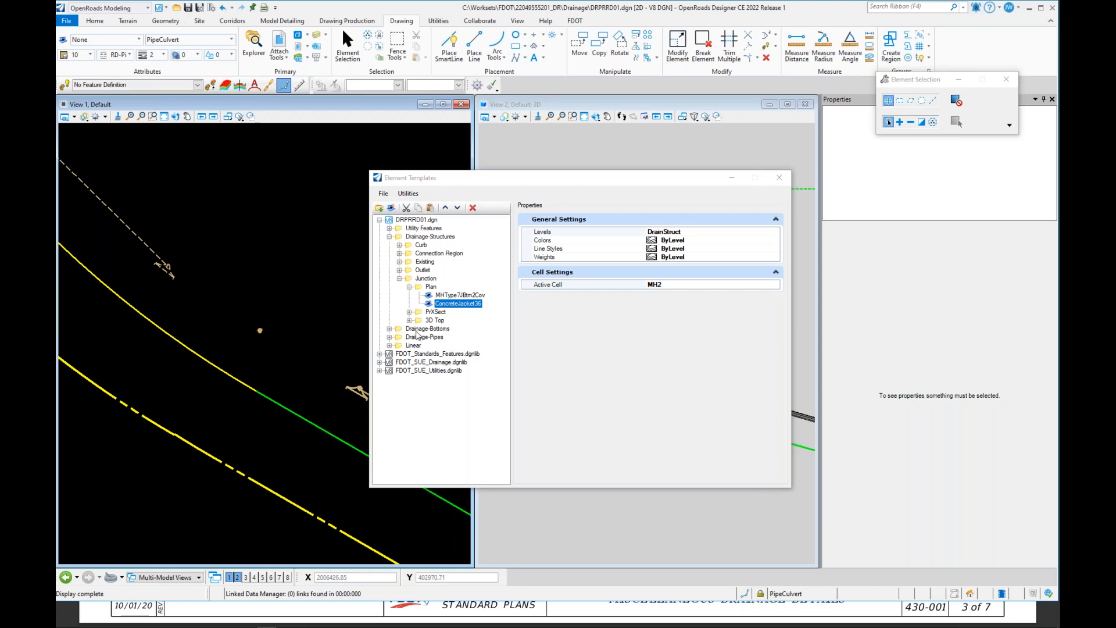
# Step: Search the ConcreteJacket36 template's Active Cell list for a ConcreteJacket36 cell, leaving the cell unchanged
pyautogui.click(460, 309)
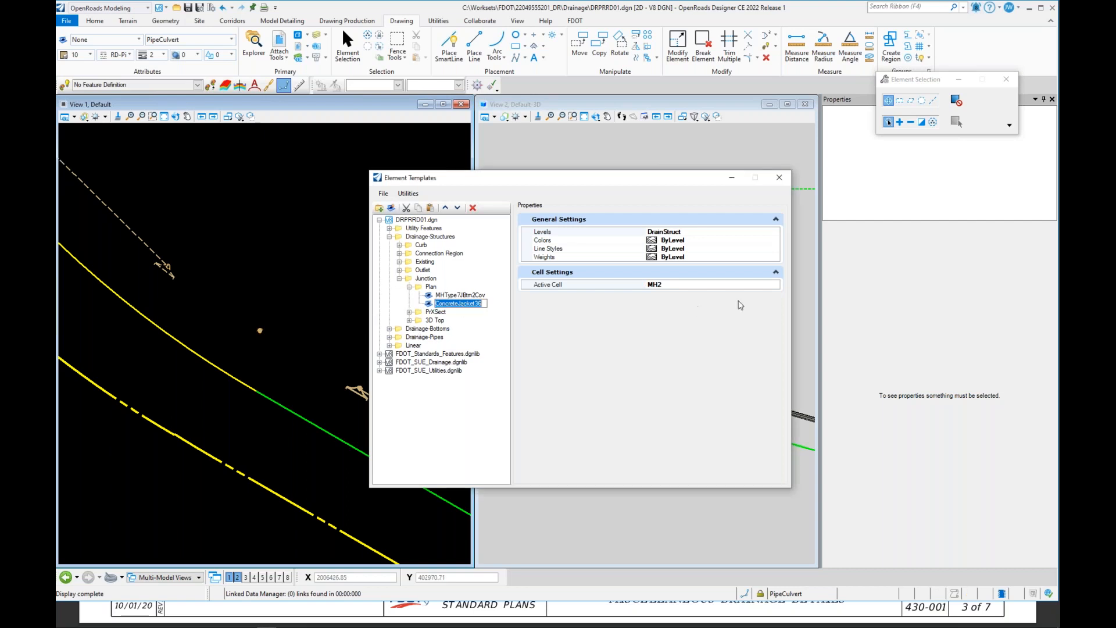
pyautogui.click(775, 285)
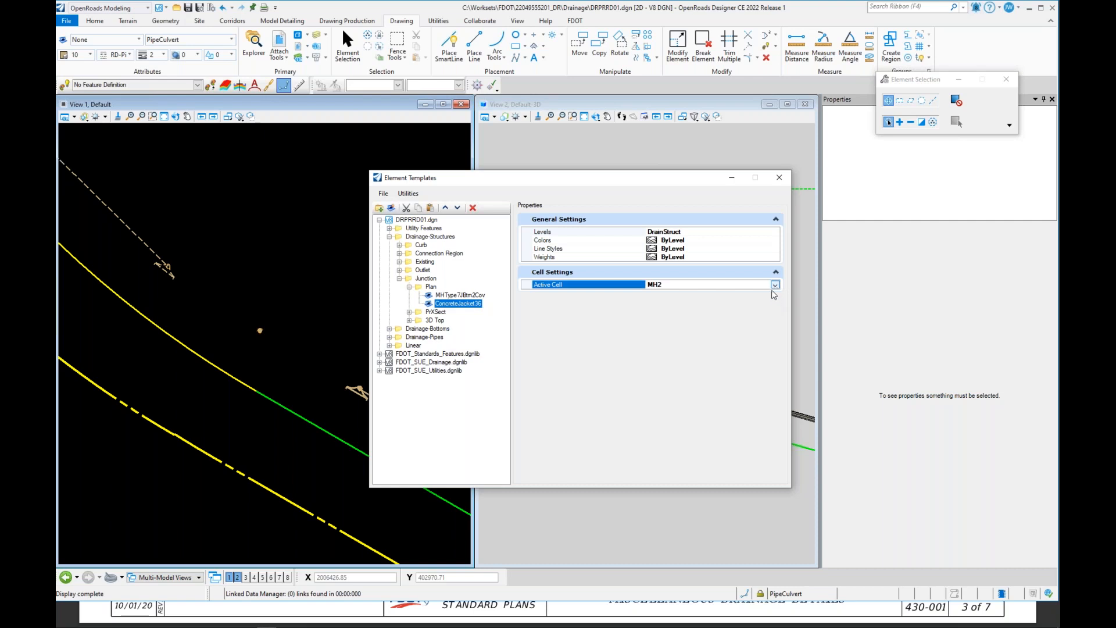
pyautogui.click(775, 284)
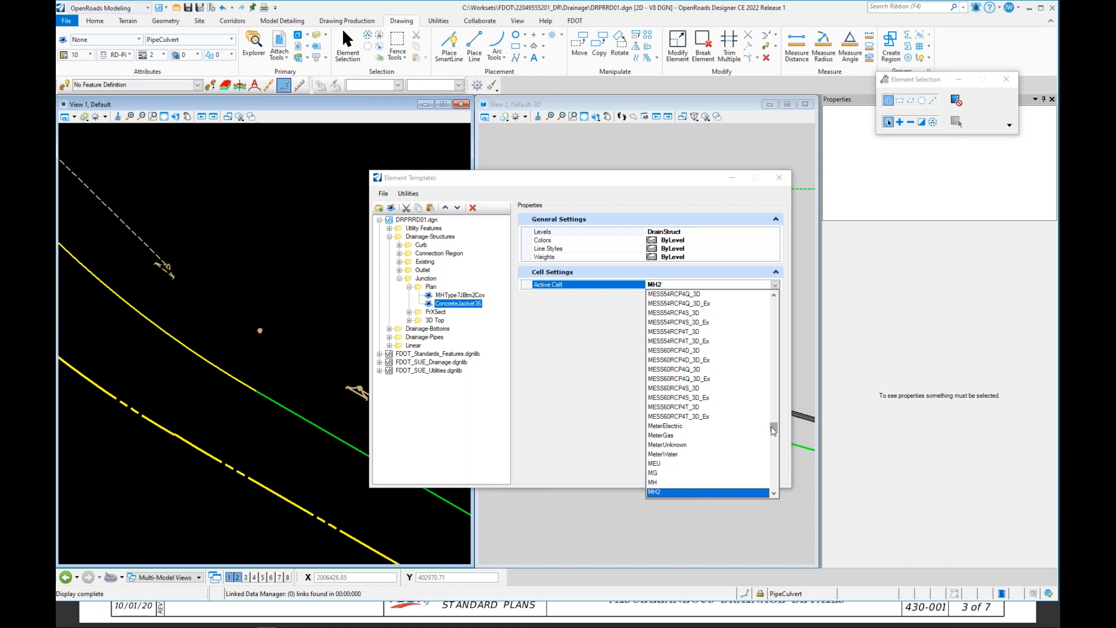
pyautogui.moveTo(773, 430); pyautogui.dragTo(774, 431)
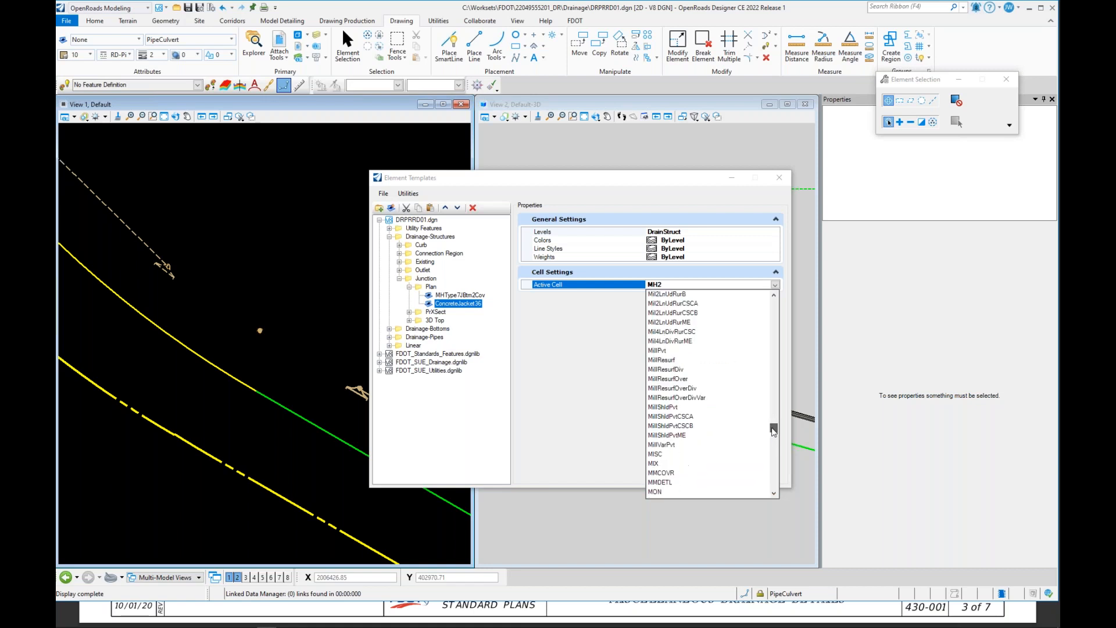
pyautogui.scroll(10, 747, 383)
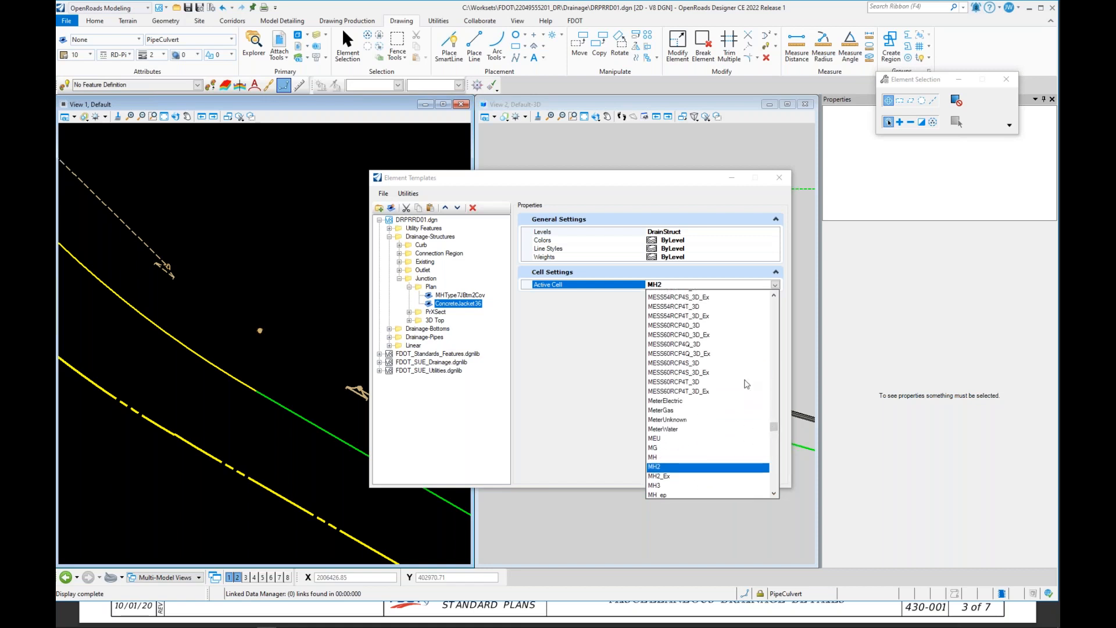
pyautogui.scroll(3, 744, 384)
pyautogui.moveTo(773, 426); pyautogui.dragTo(766, 329)
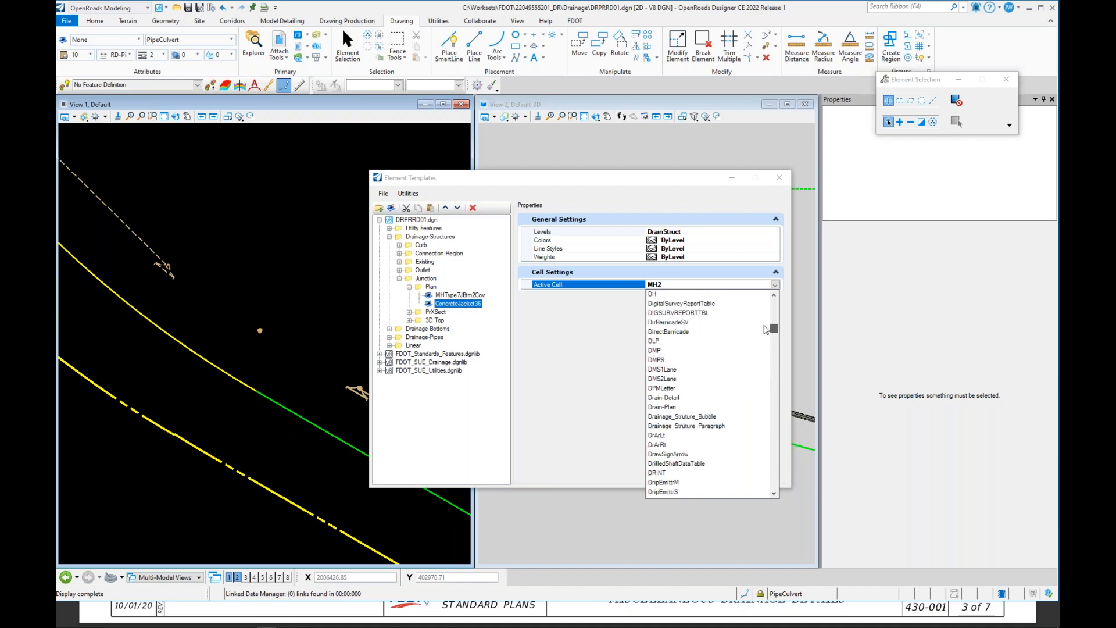
pyautogui.scroll(-1, 714, 349)
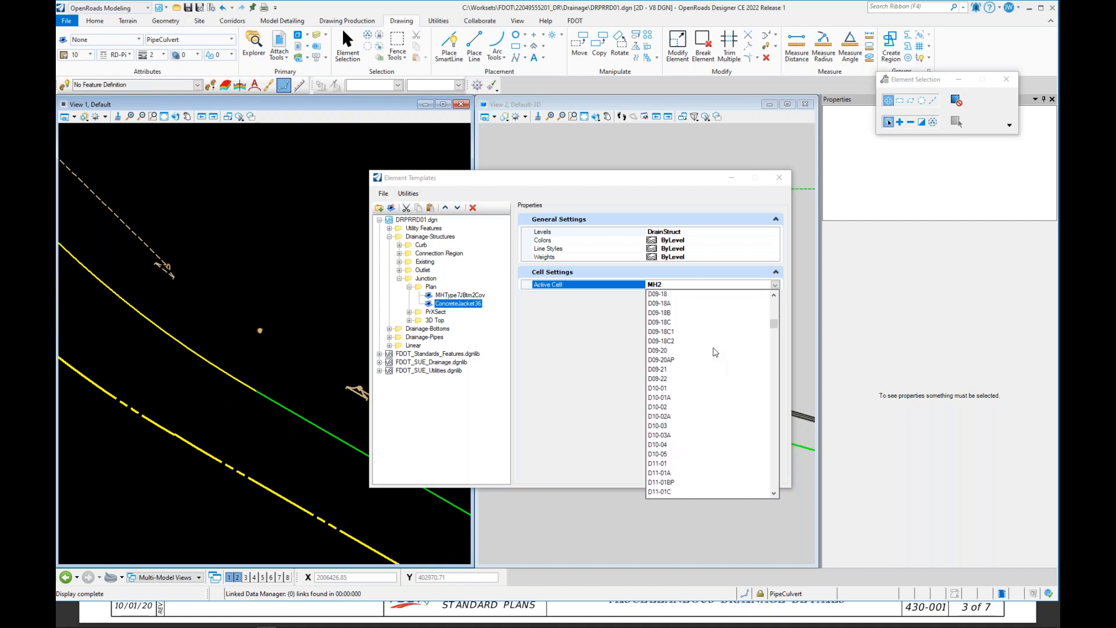
pyautogui.scroll(12, 715, 352)
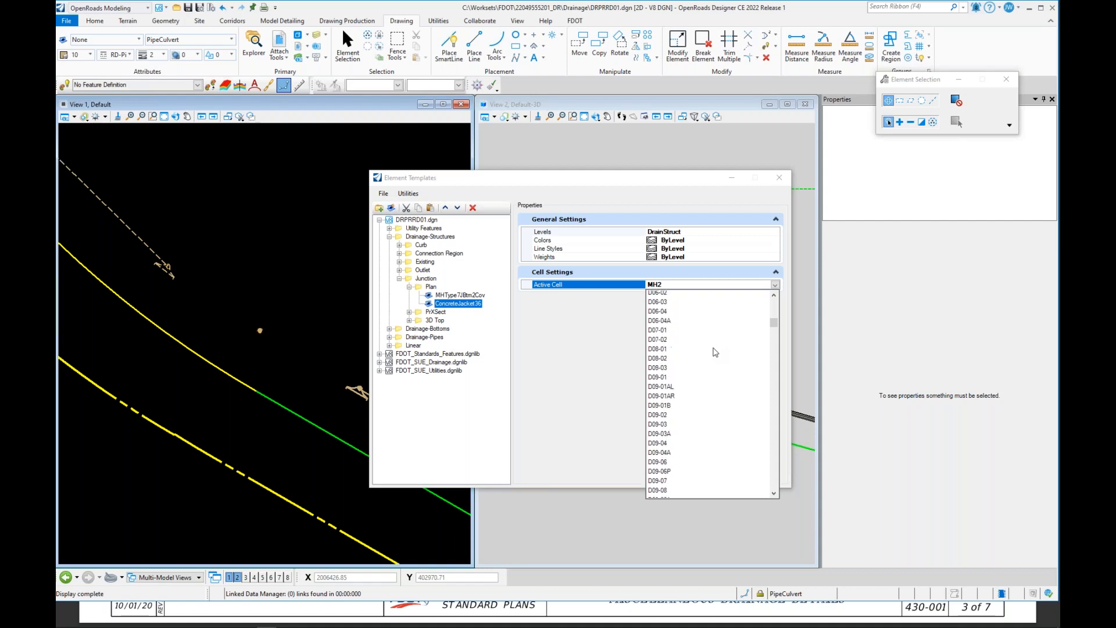
pyautogui.scroll(5, 714, 352)
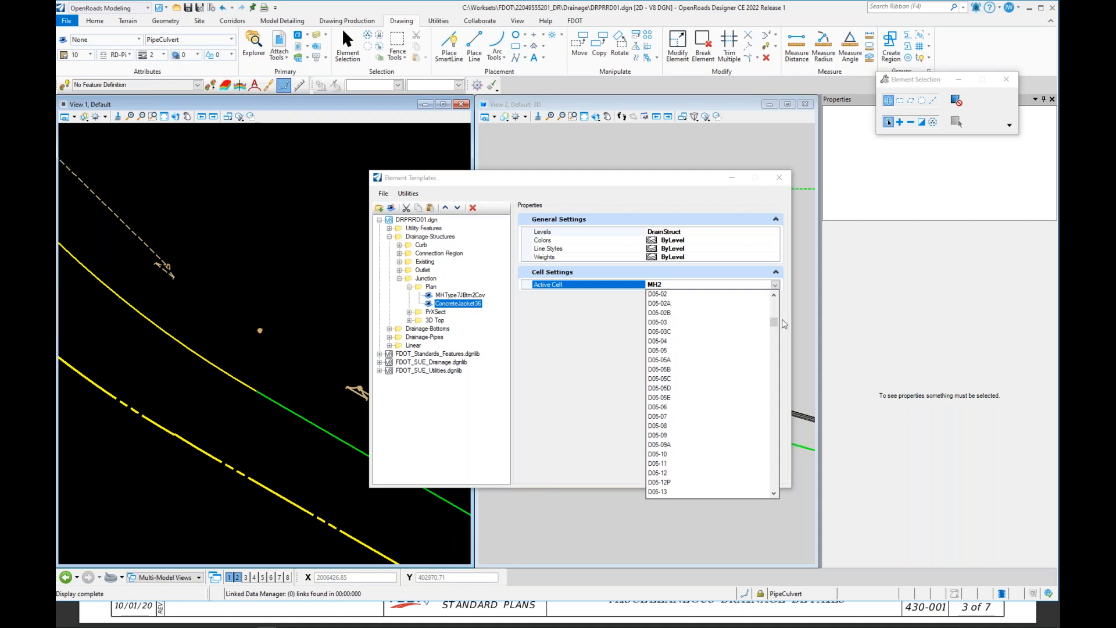
pyautogui.moveTo(774, 323); pyautogui.dragTo(773, 321)
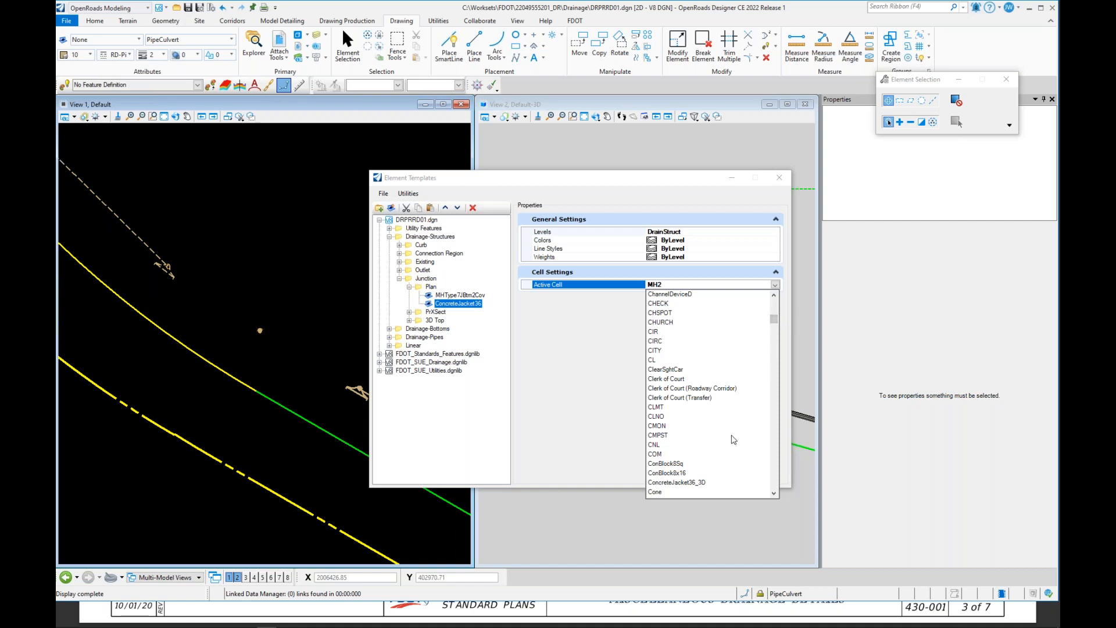
pyautogui.scroll(-1, 704, 448)
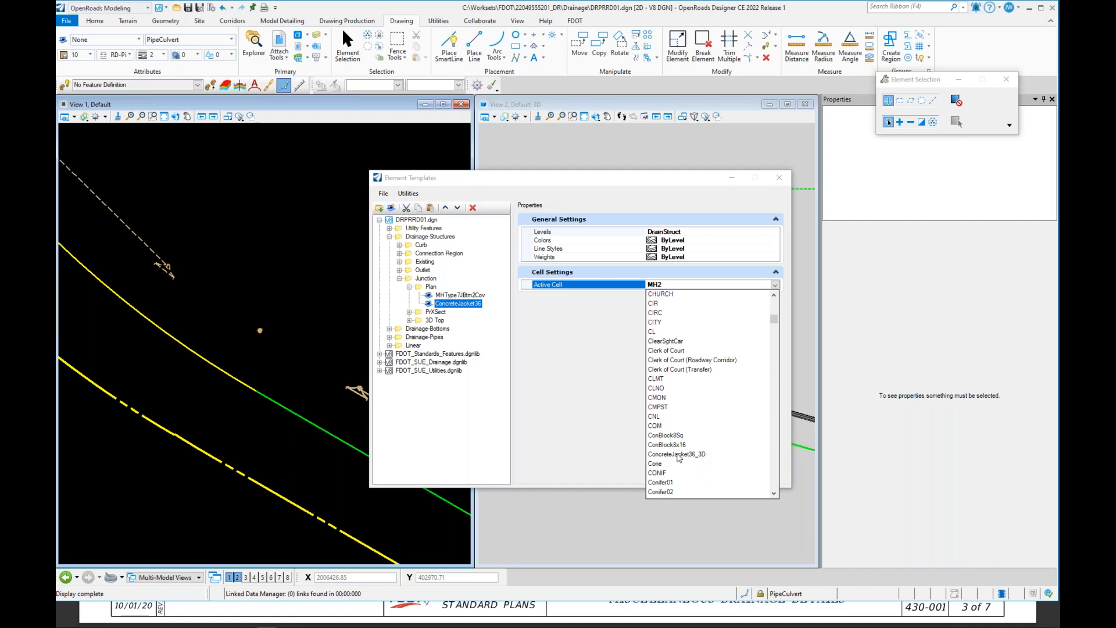
pyautogui.click(627, 354)
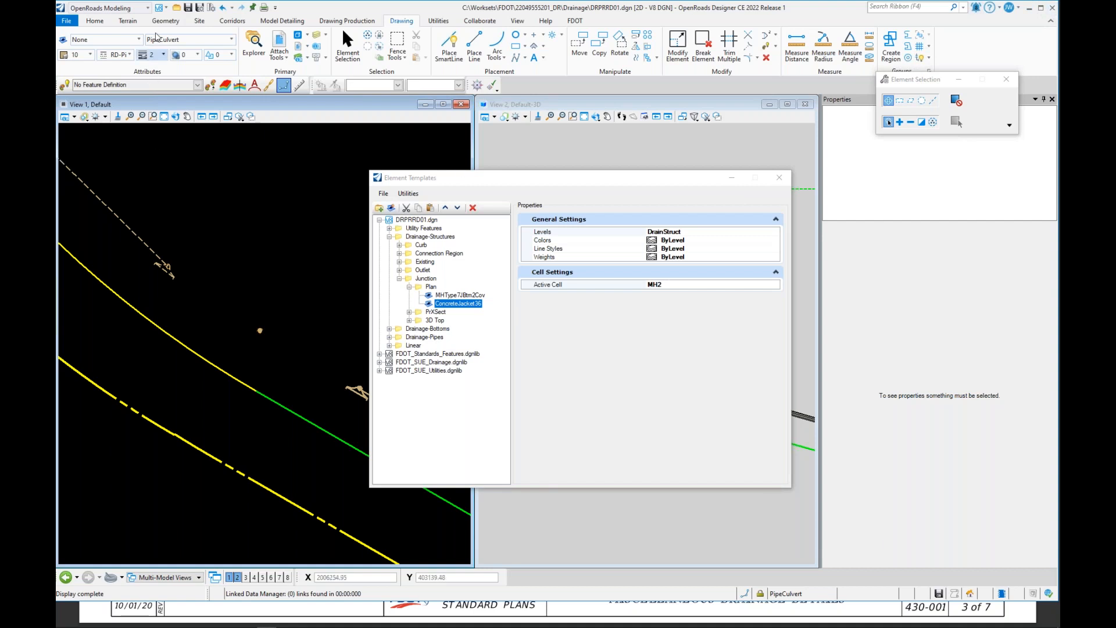
# Step: Close DRPRRD01.dgn and open the drplan.cel cell library from the recent files
pyautogui.click(66, 21)
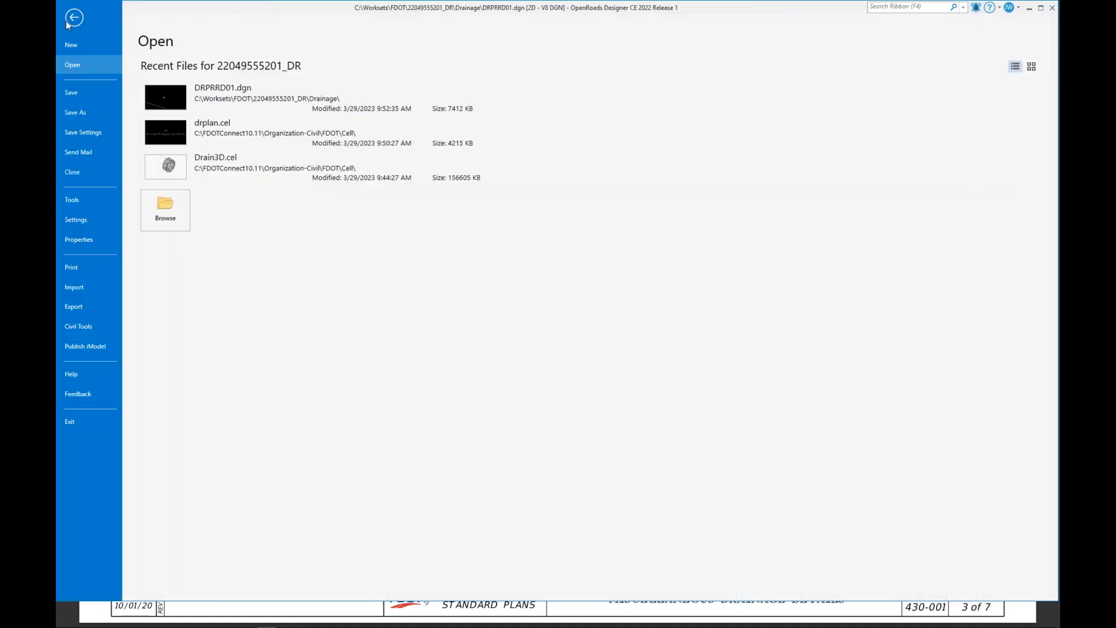
pyautogui.click(107, 179)
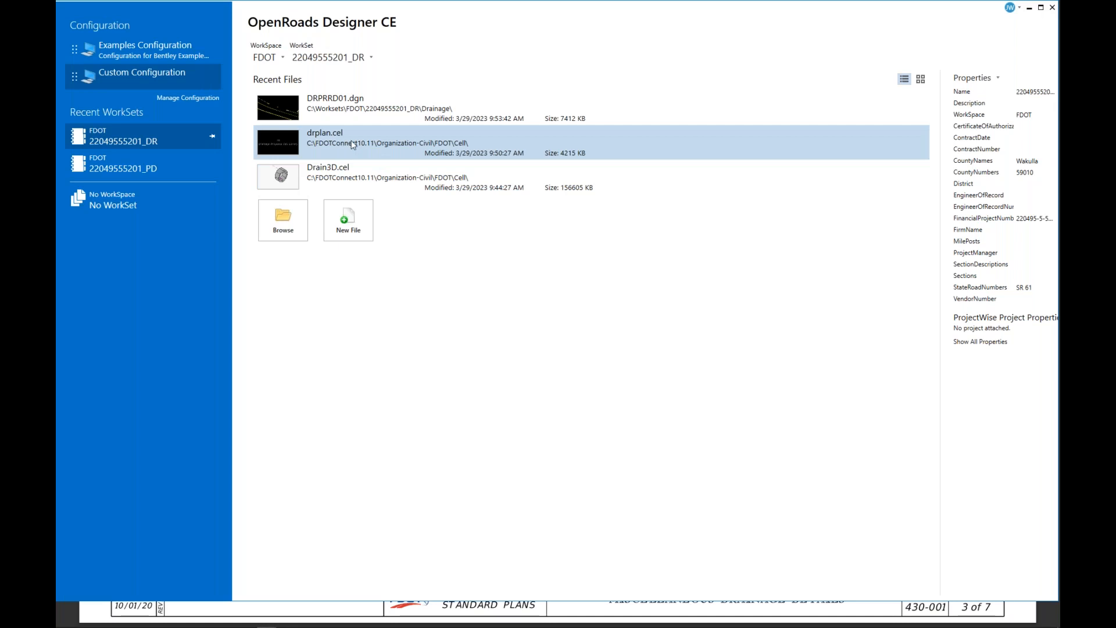
pyautogui.click(353, 145)
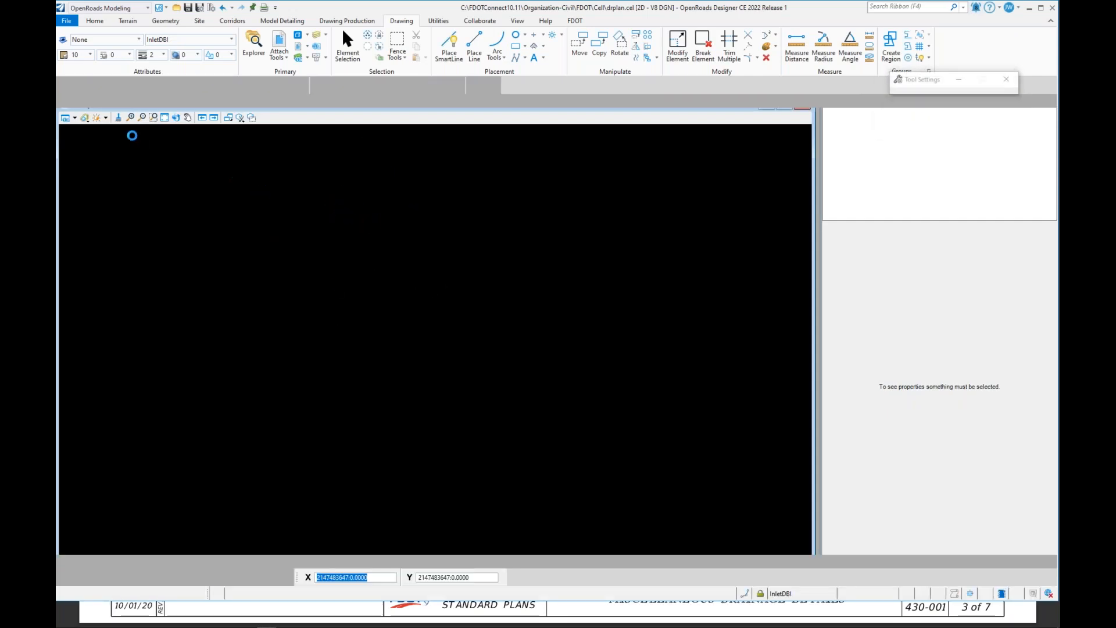
# Step: Find the ConcreteJacket36 model in the cell library's model list, open it, and close the Models dialog
pyautogui.click(297, 37)
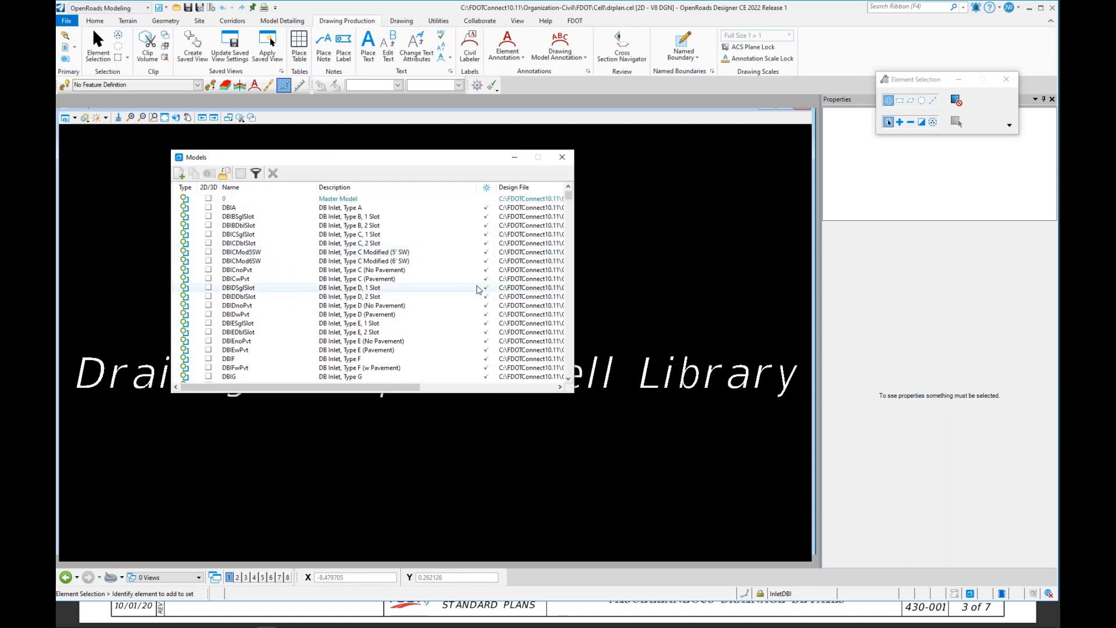
pyautogui.scroll(-6, 421, 332)
pyautogui.scroll(-3, 416, 325)
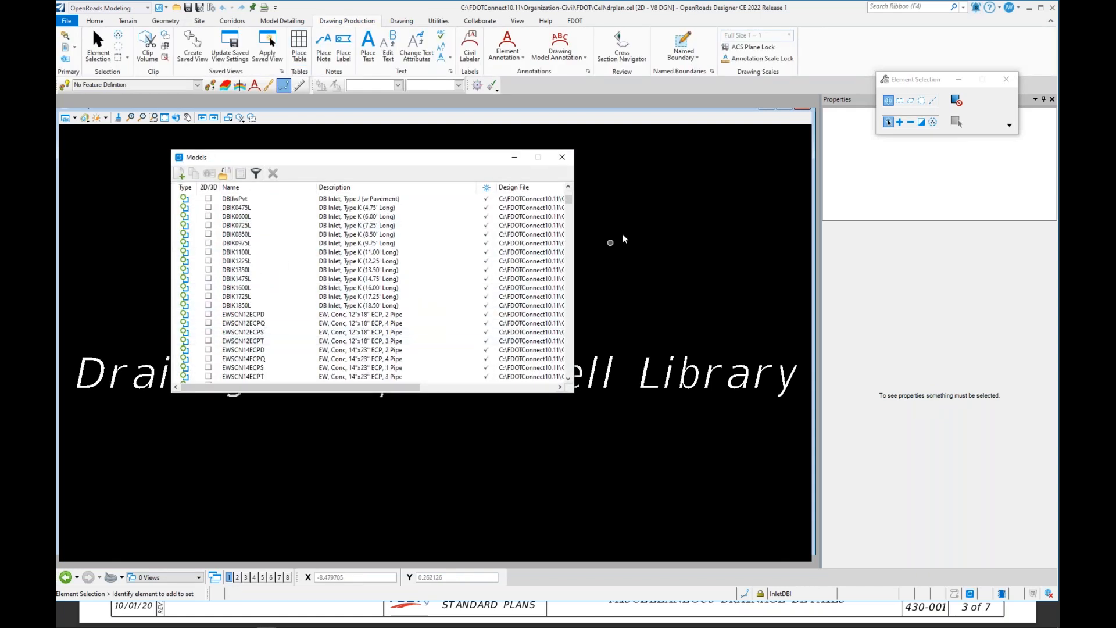
pyautogui.scroll(-10, 411, 321)
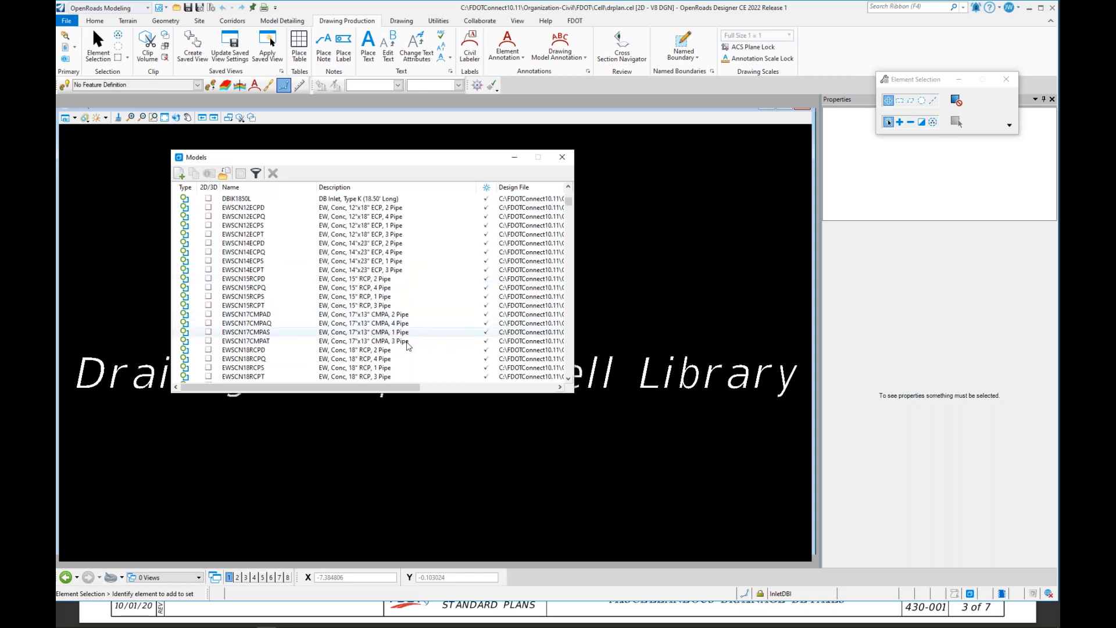
pyautogui.scroll(4, 410, 354)
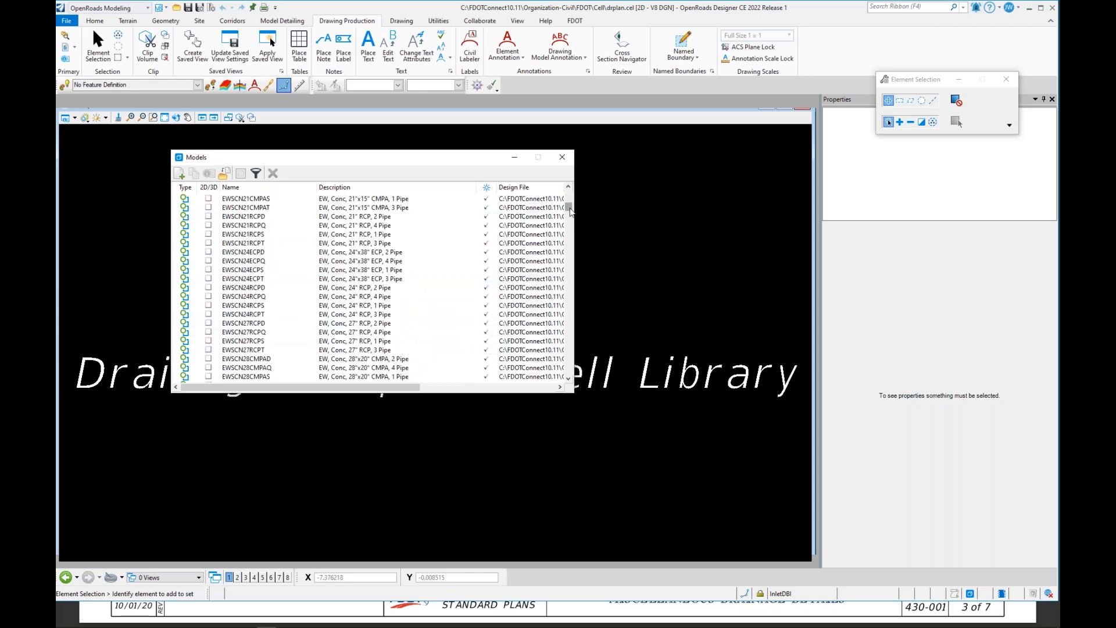
pyautogui.moveTo(569, 212)
pyautogui.mouseDown()
pyautogui.moveTo(576, 282)
pyautogui.moveTo(566, 202)
pyautogui.mouseUp()
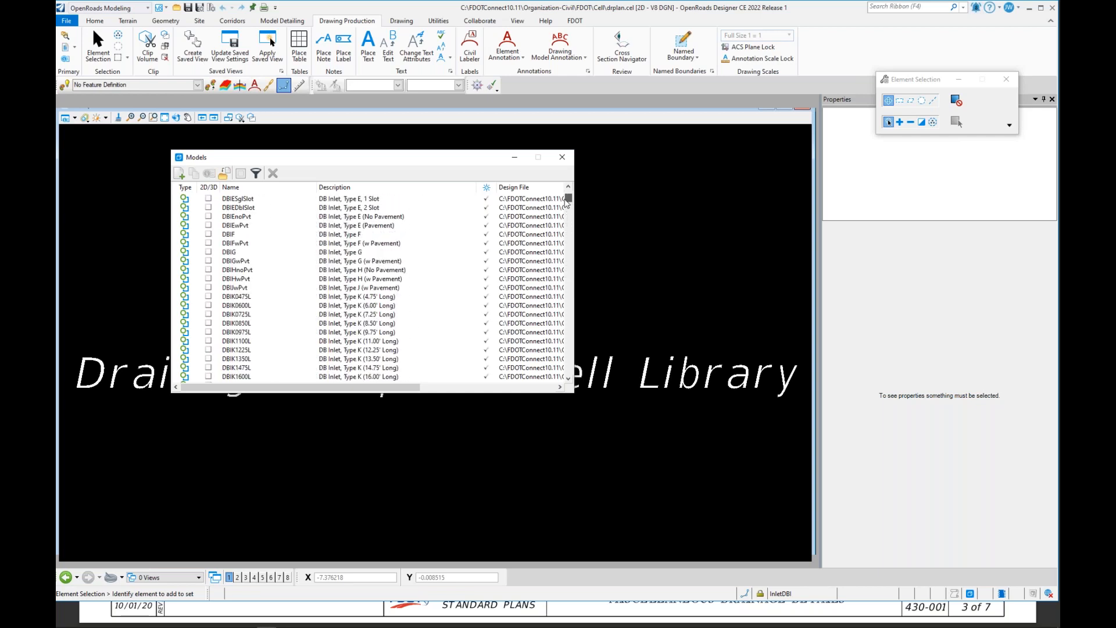
pyautogui.moveTo(566, 202); pyautogui.dragTo(566, 198)
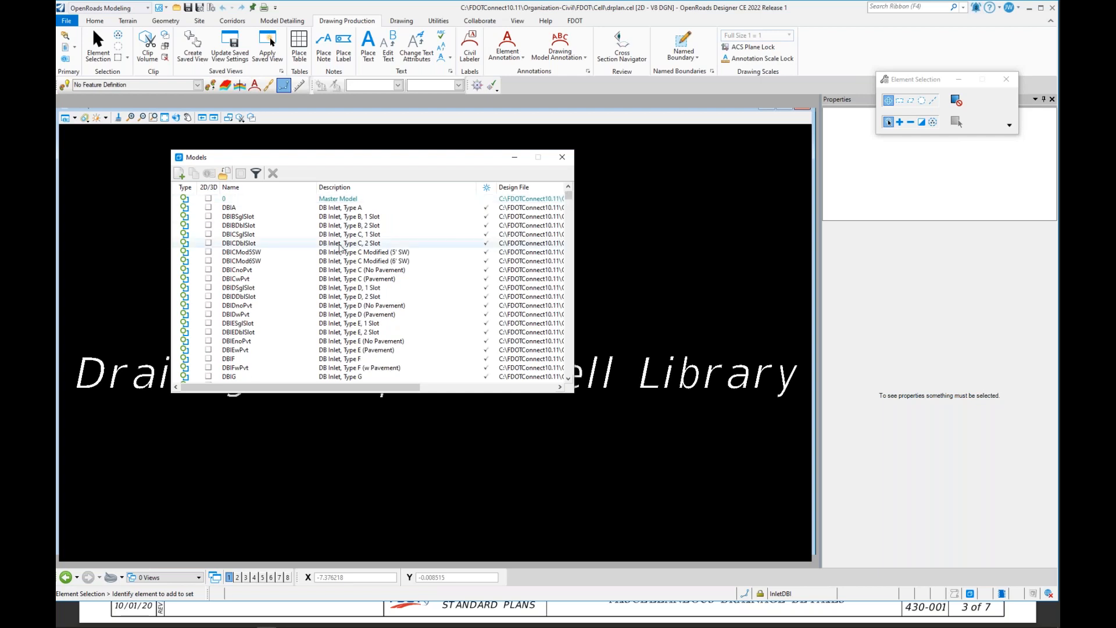
pyautogui.scroll(-15, 253, 206)
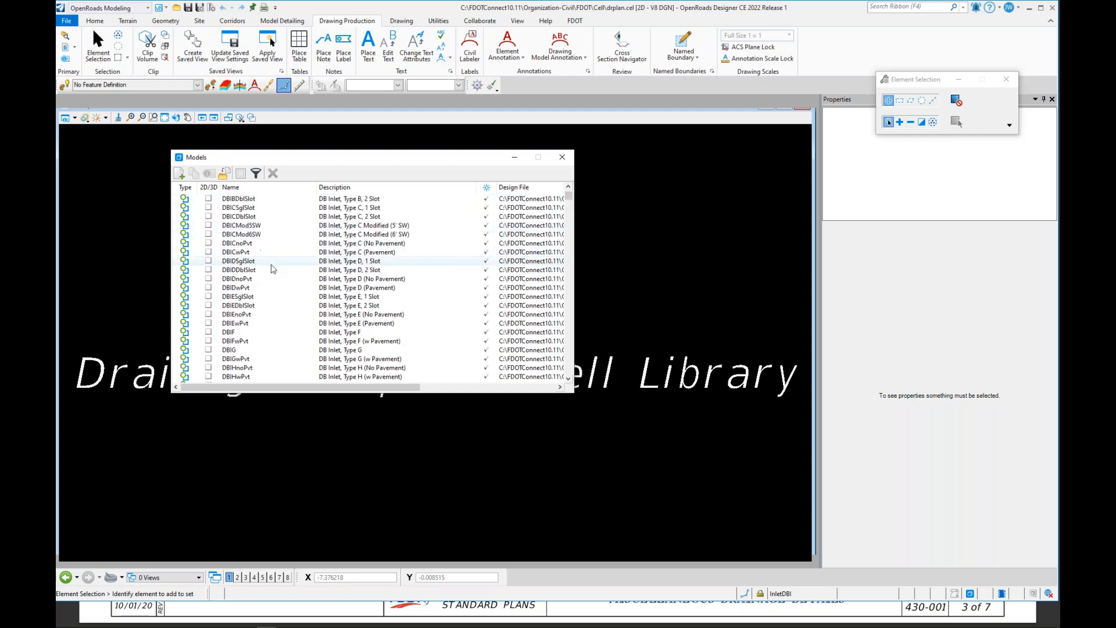
pyautogui.scroll(-18, 256, 294)
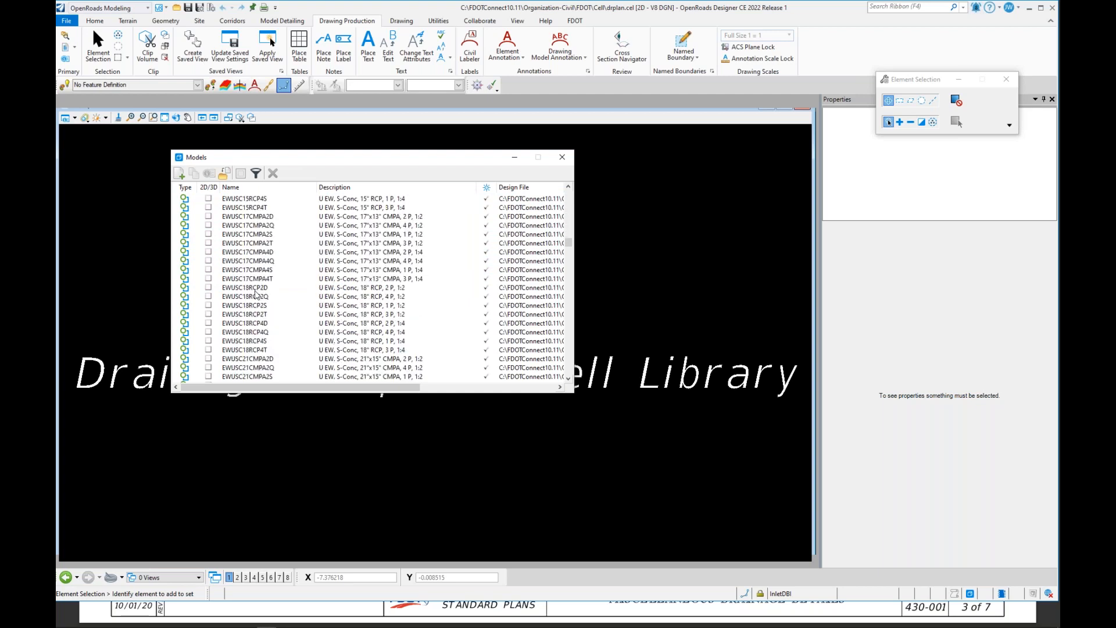
pyautogui.scroll(-10, 255, 295)
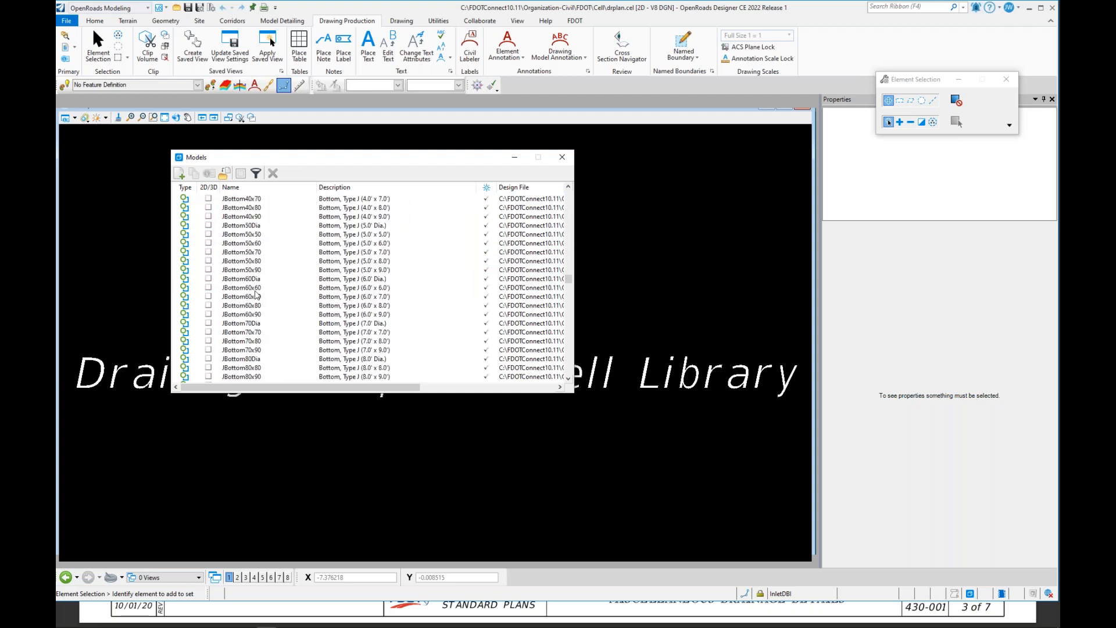
pyautogui.scroll(-10, 255, 294)
pyautogui.scroll(-10, 256, 295)
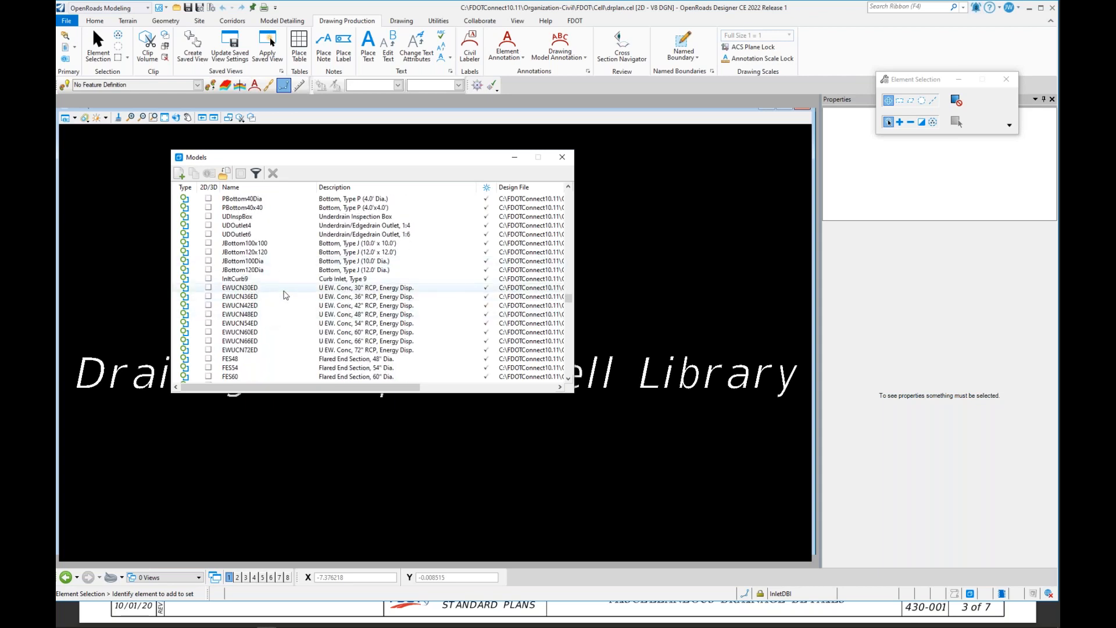
pyautogui.scroll(-10, 287, 302)
pyautogui.scroll(-10, 288, 316)
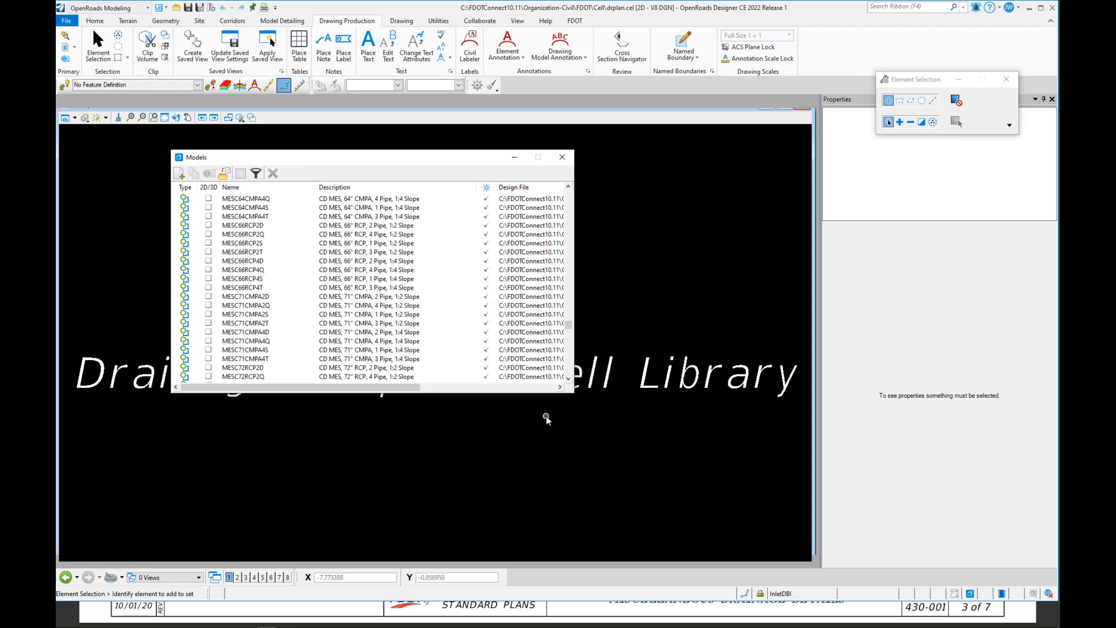
pyautogui.moveTo(568, 326); pyautogui.dragTo(568, 373)
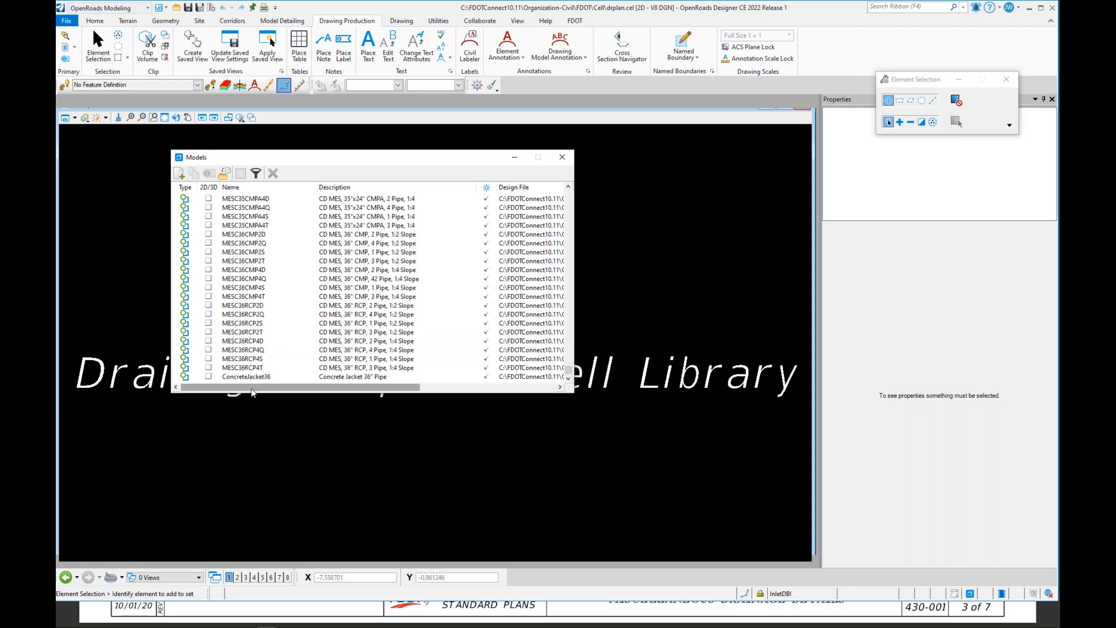
pyautogui.click(245, 377)
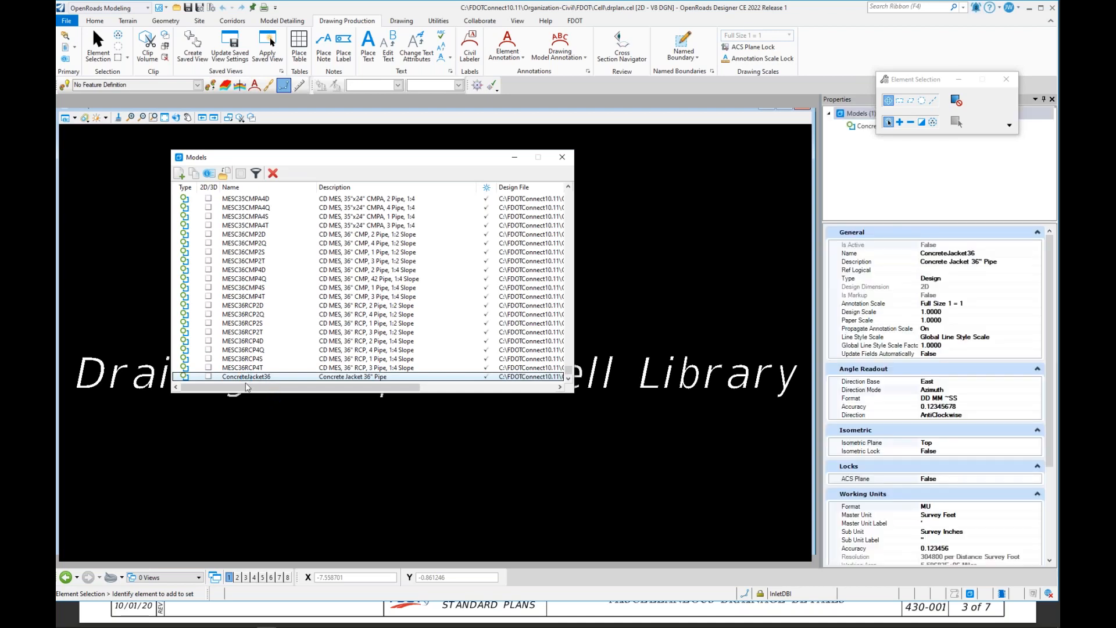
pyautogui.click(250, 377)
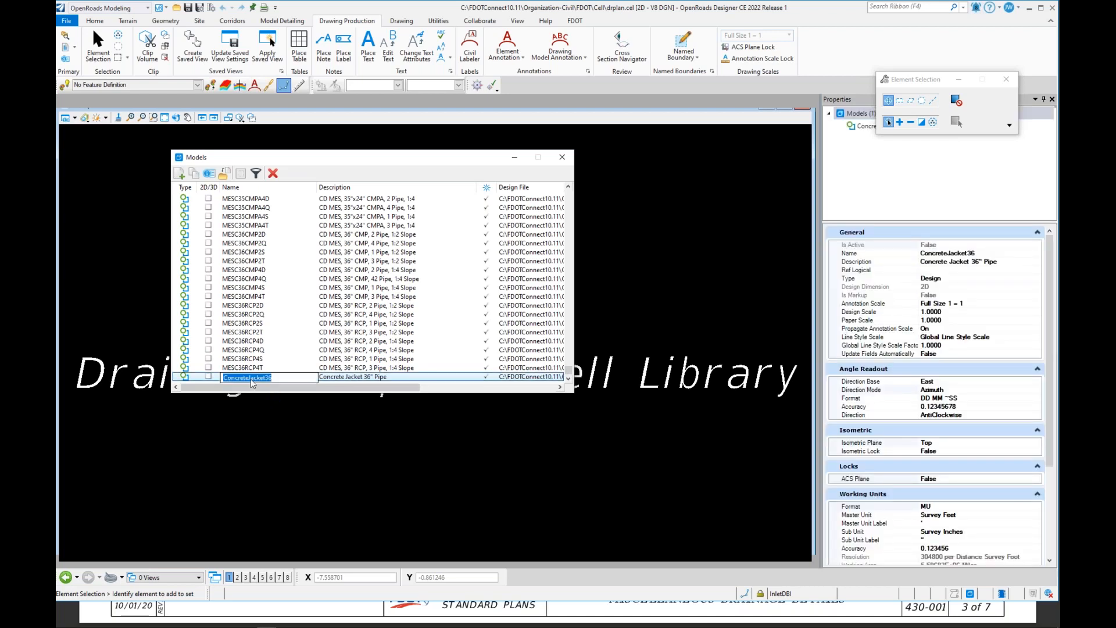
pyautogui.doubleClick(358, 379)
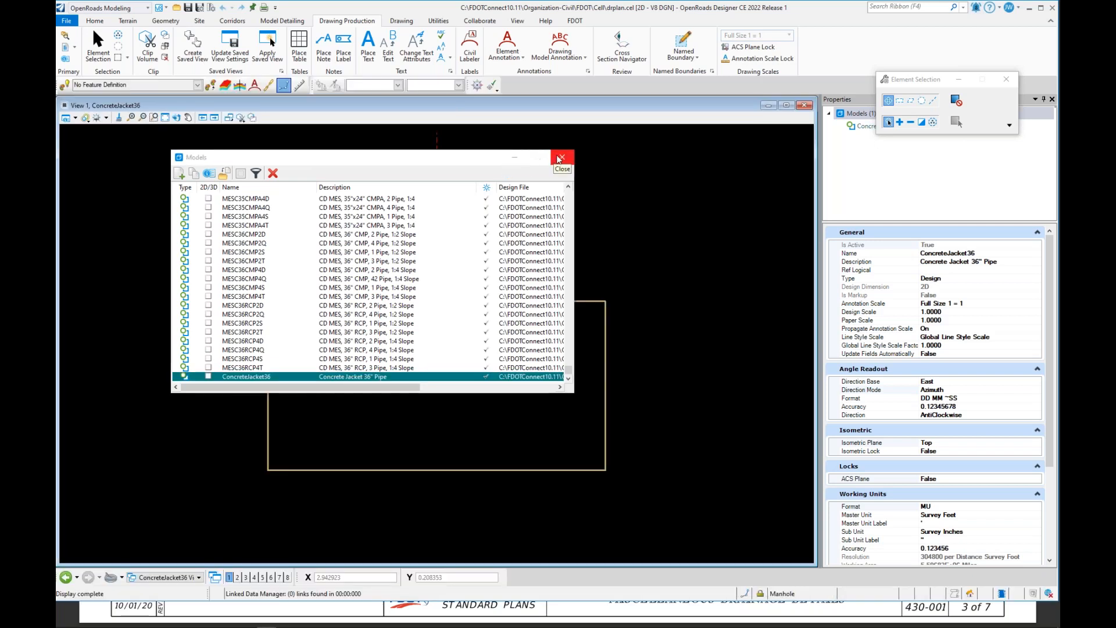
pyautogui.click(562, 161)
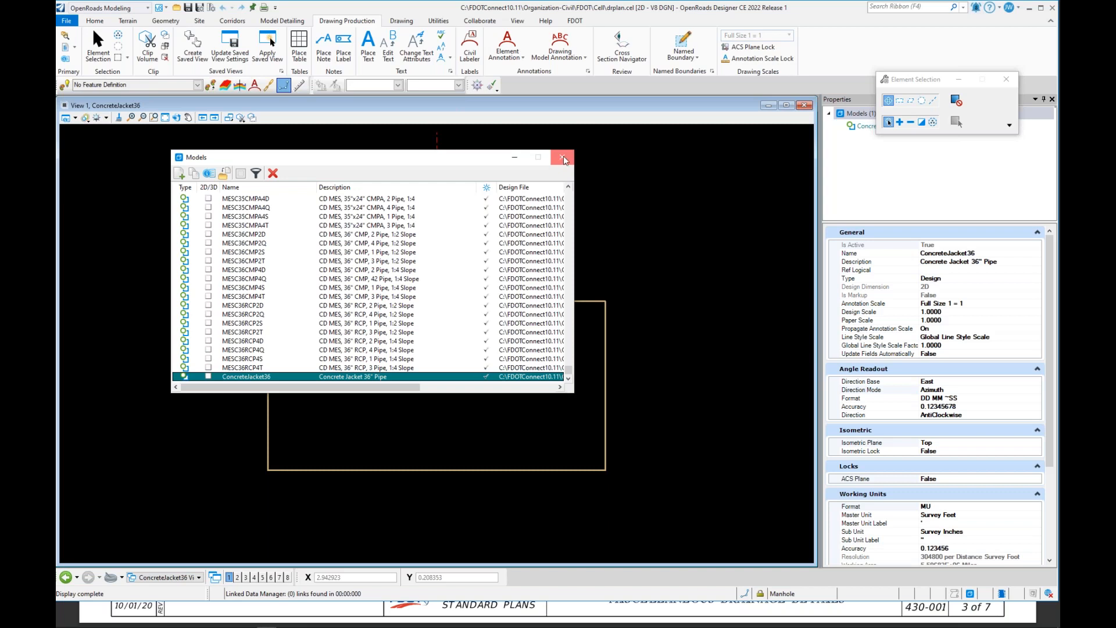
pyautogui.click(562, 159)
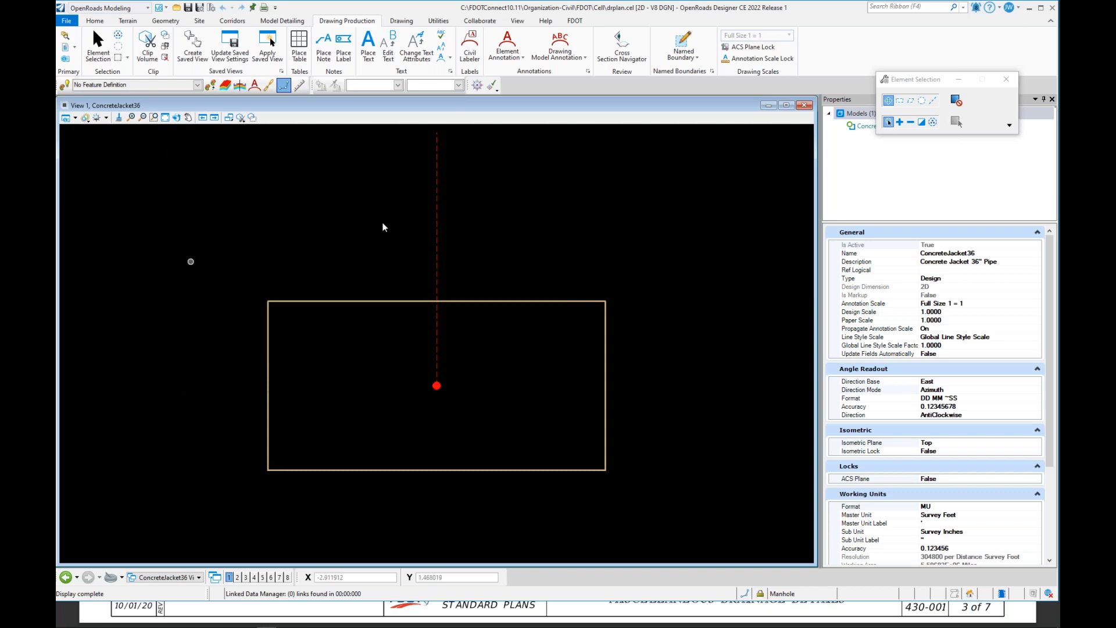
# Step: Fit the view, save, exit drplan.cel, and reopen DRPRRD01.dgn in OpenRoads Designer
pyautogui.click(119, 118)
pyautogui.click(198, 9)
pyautogui.click(1051, 8)
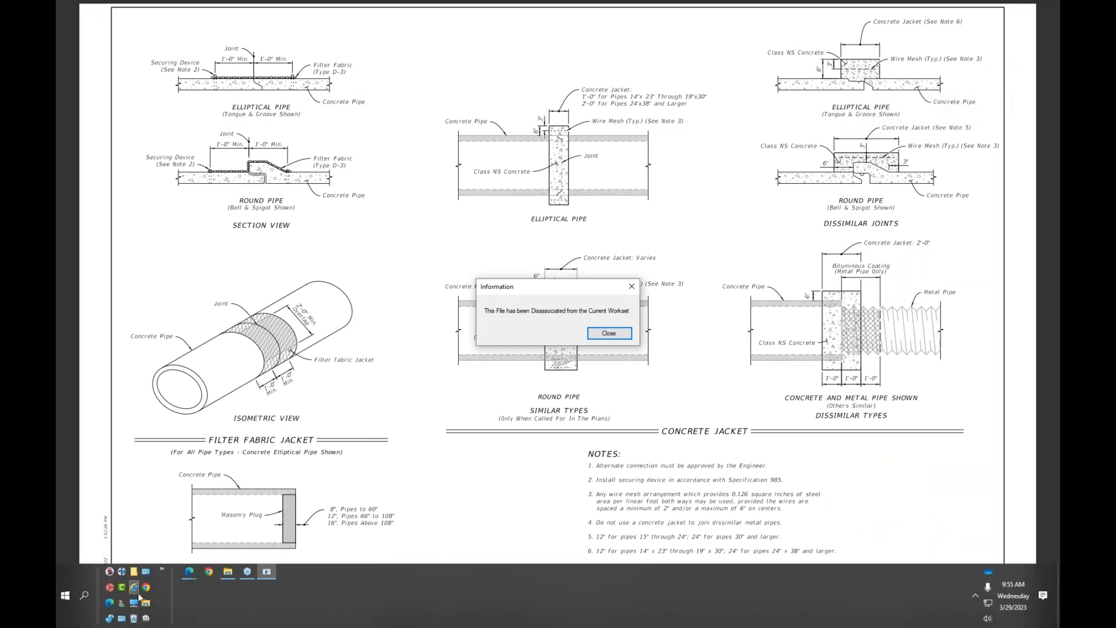
pyautogui.click(110, 572)
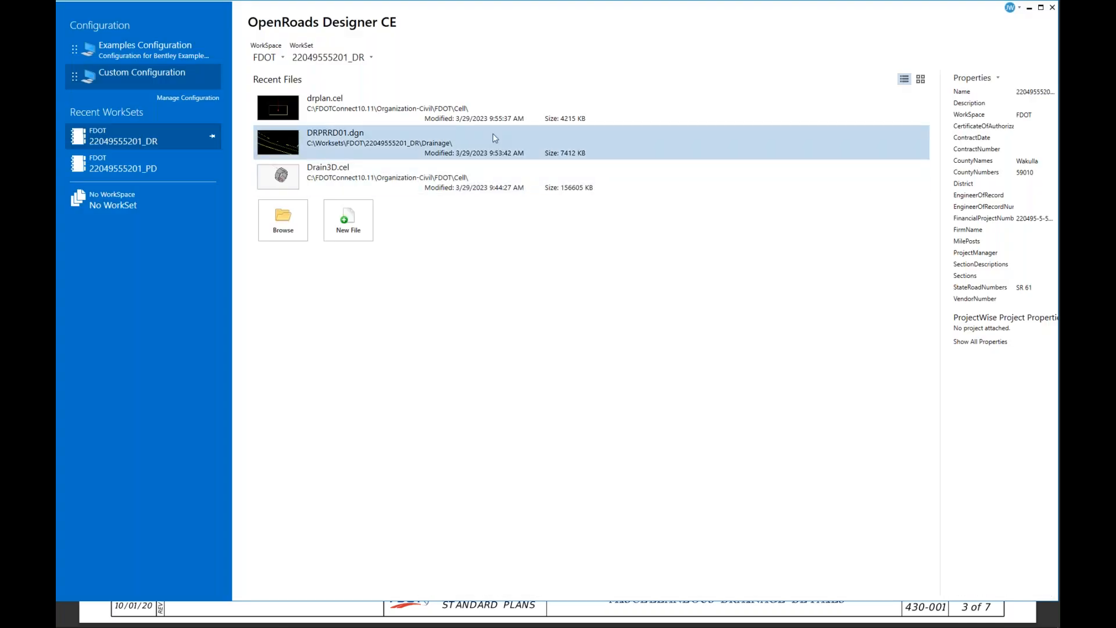
pyautogui.click(353, 145)
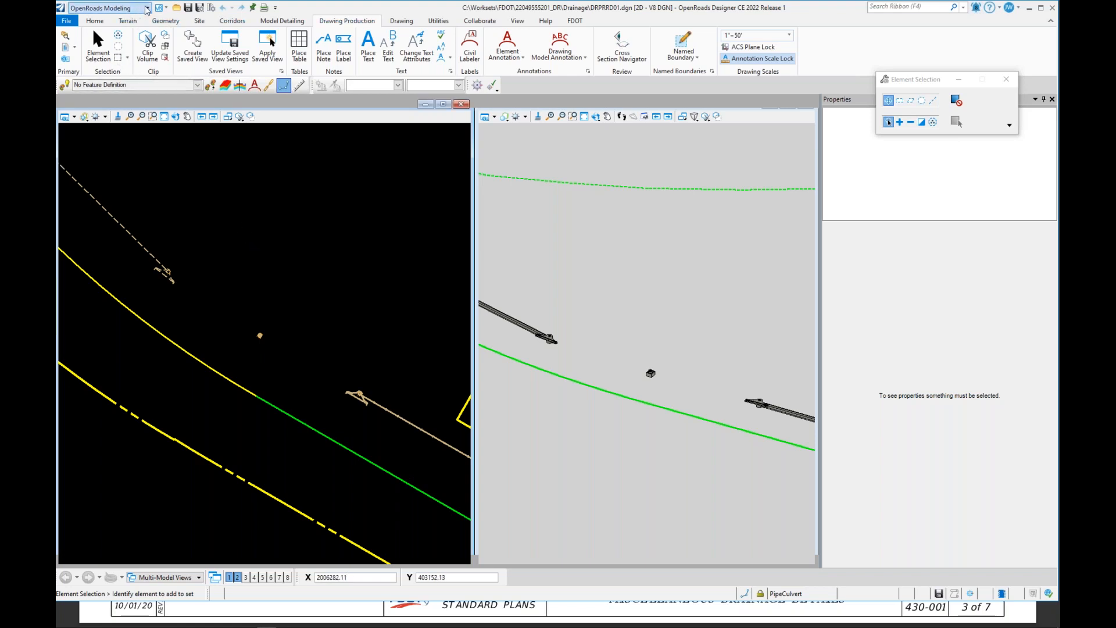
# Step: Open the Element Templates manager and select the ConcreteJacket36 template under Drainage-Structures, Junction, Plan
pyautogui.click(95, 22)
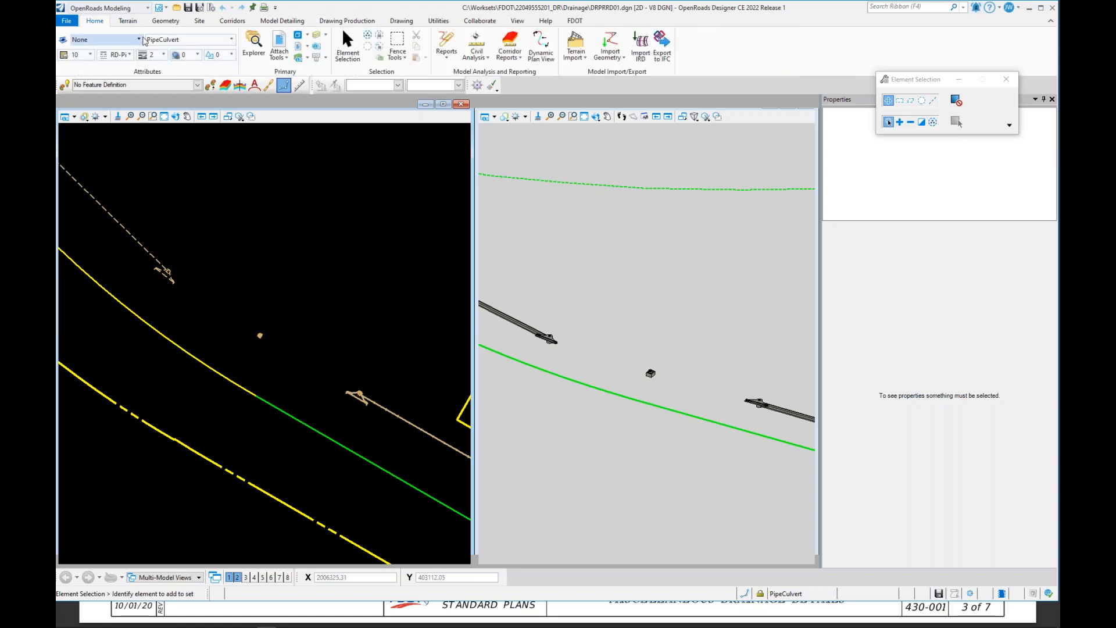
pyautogui.click(139, 40)
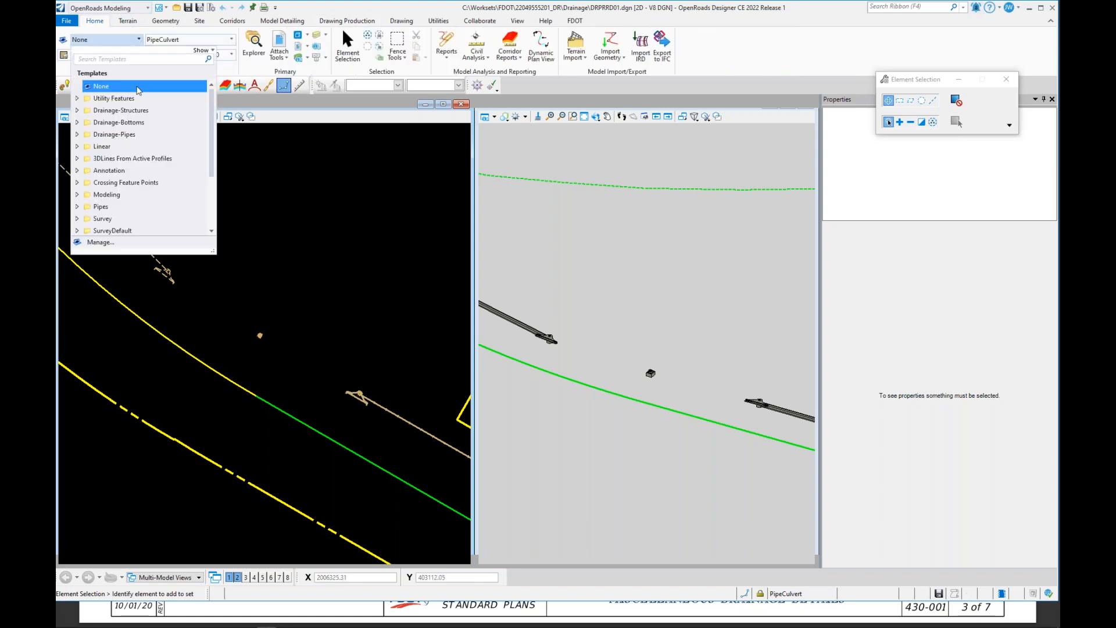
pyautogui.click(129, 245)
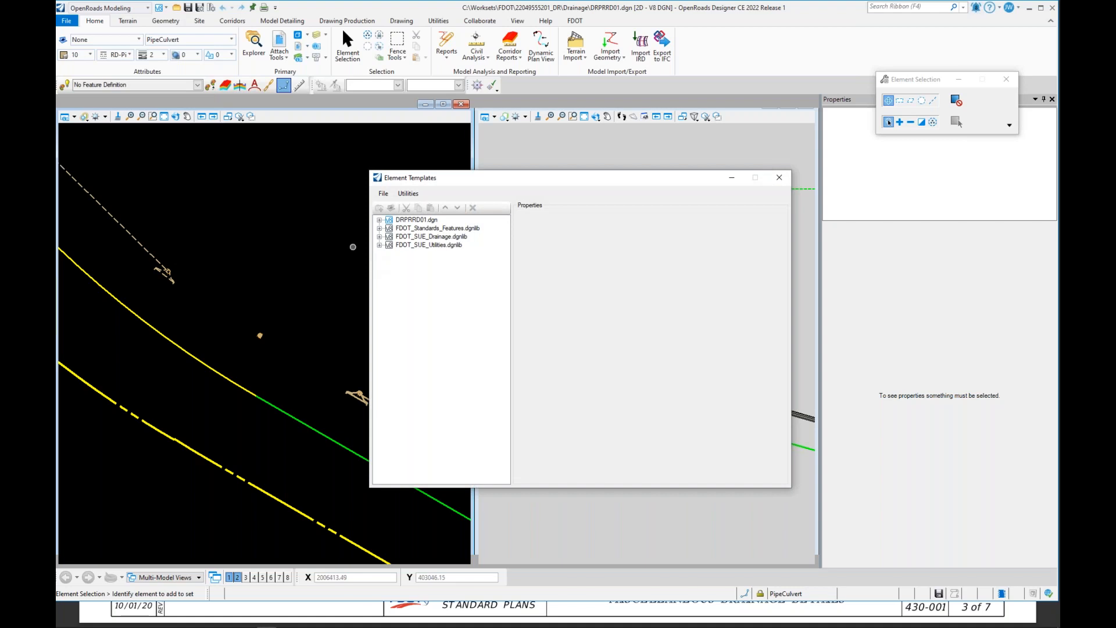
pyautogui.click(379, 220)
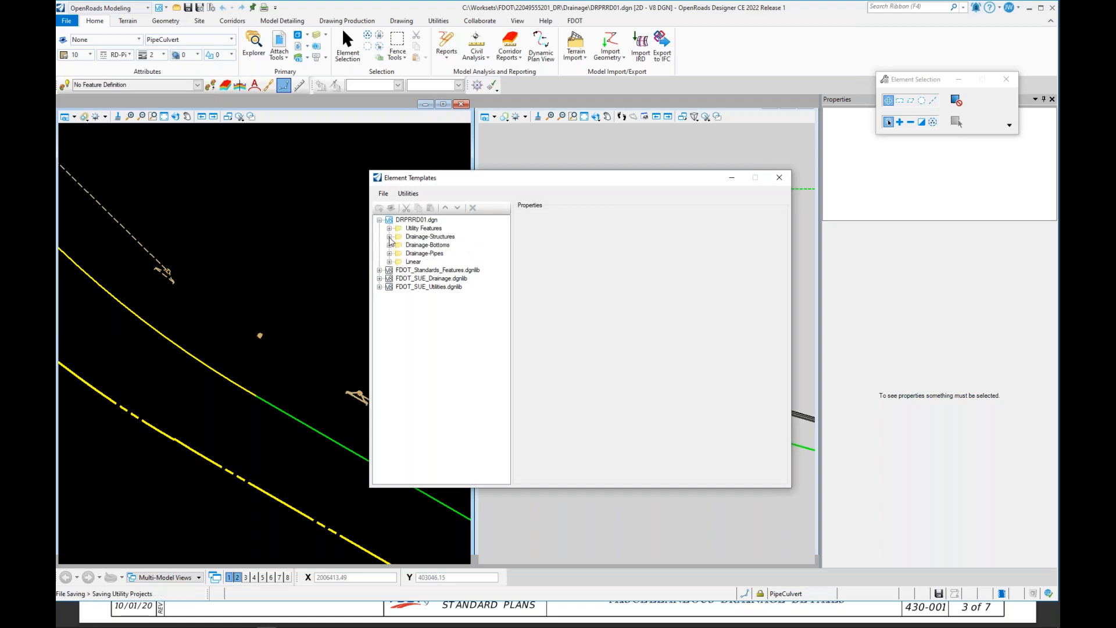
pyautogui.click(389, 237)
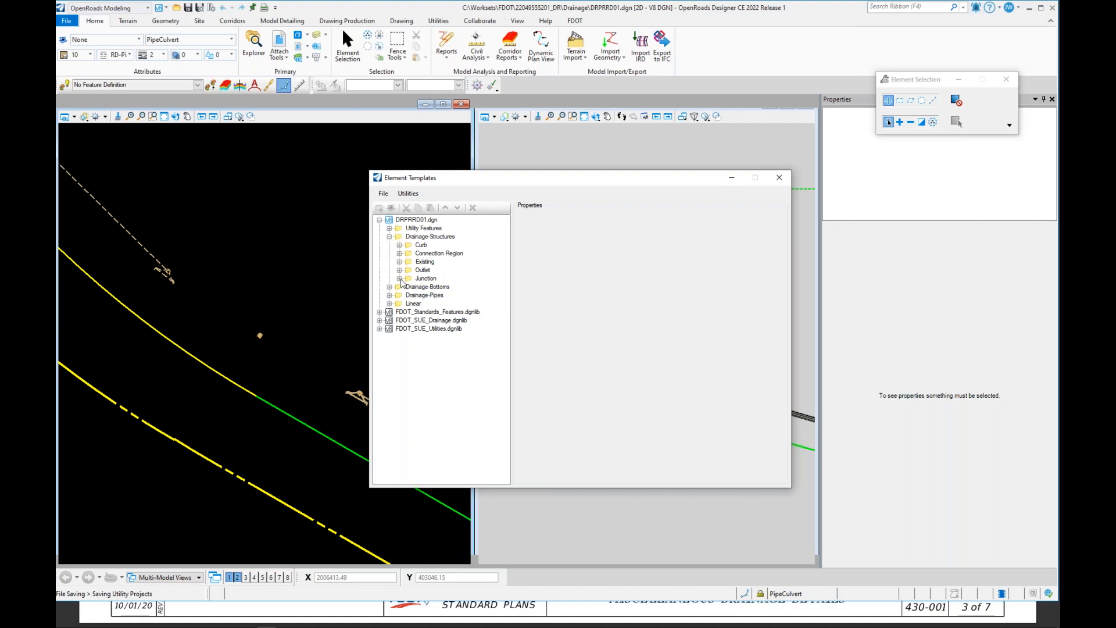
pyautogui.click(399, 279)
pyautogui.click(409, 287)
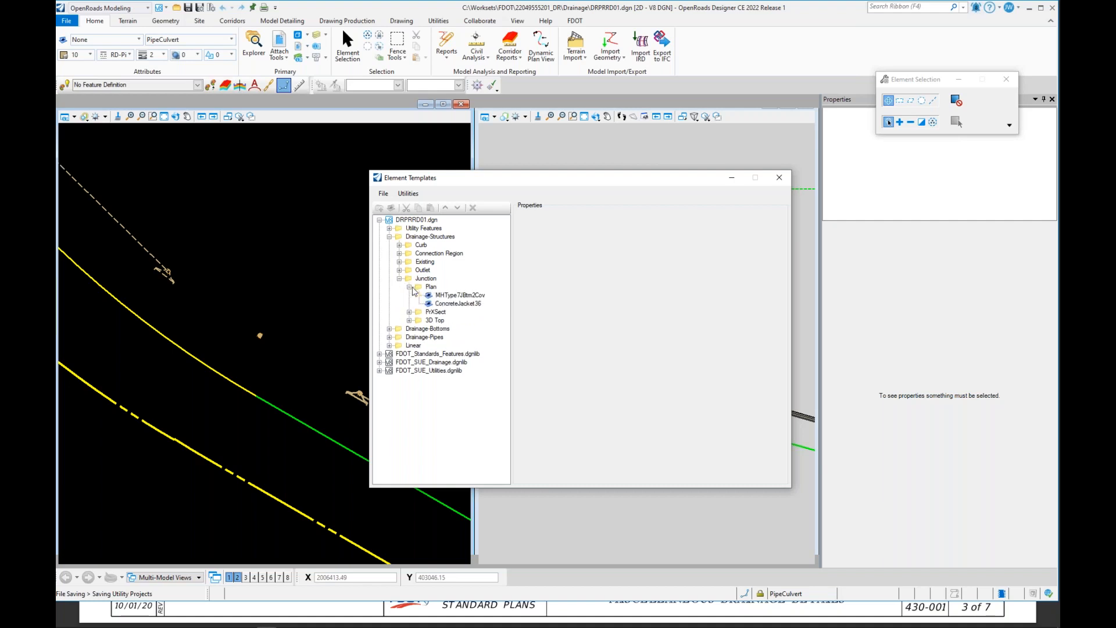
pyautogui.click(454, 304)
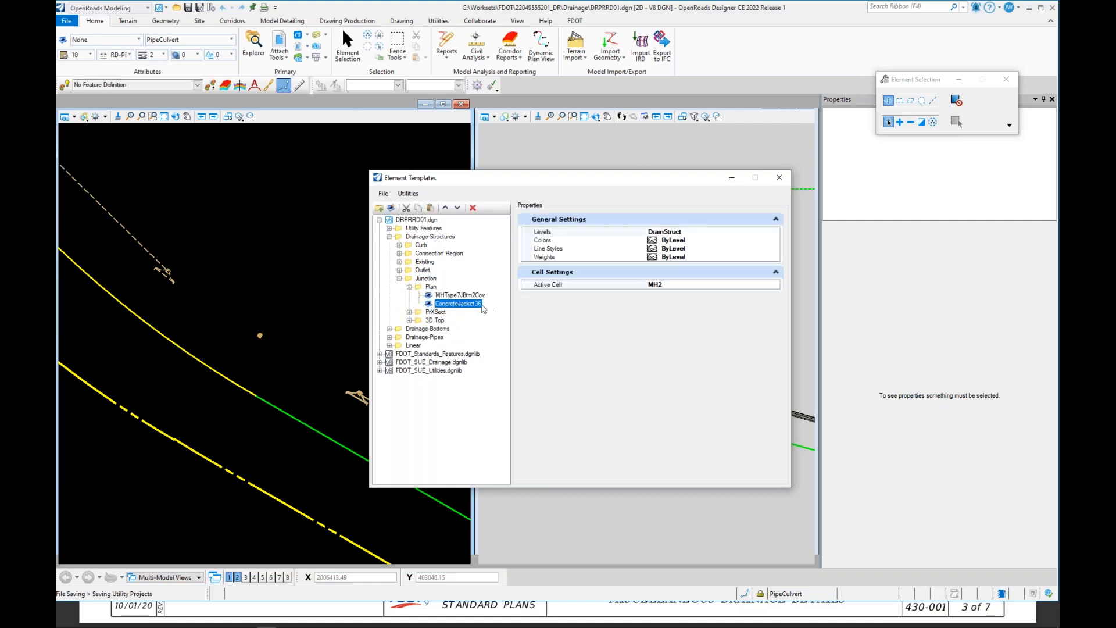
# Step: Set the ConcreteJacket36 template's Active Cell to ConcreteJacket36
pyautogui.click(719, 285)
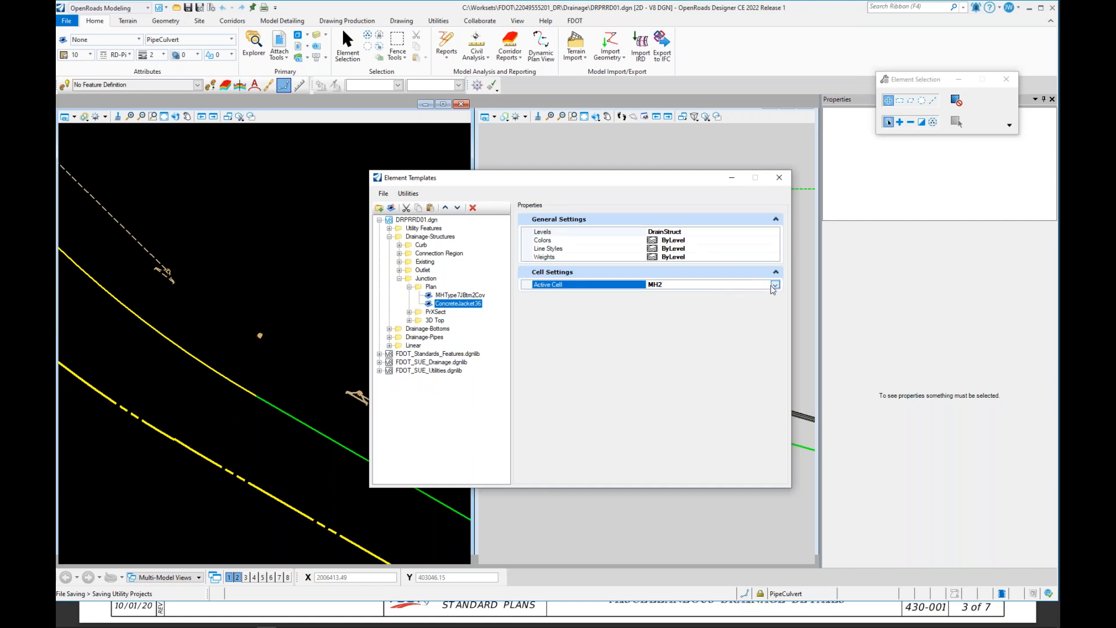
pyautogui.click(776, 285)
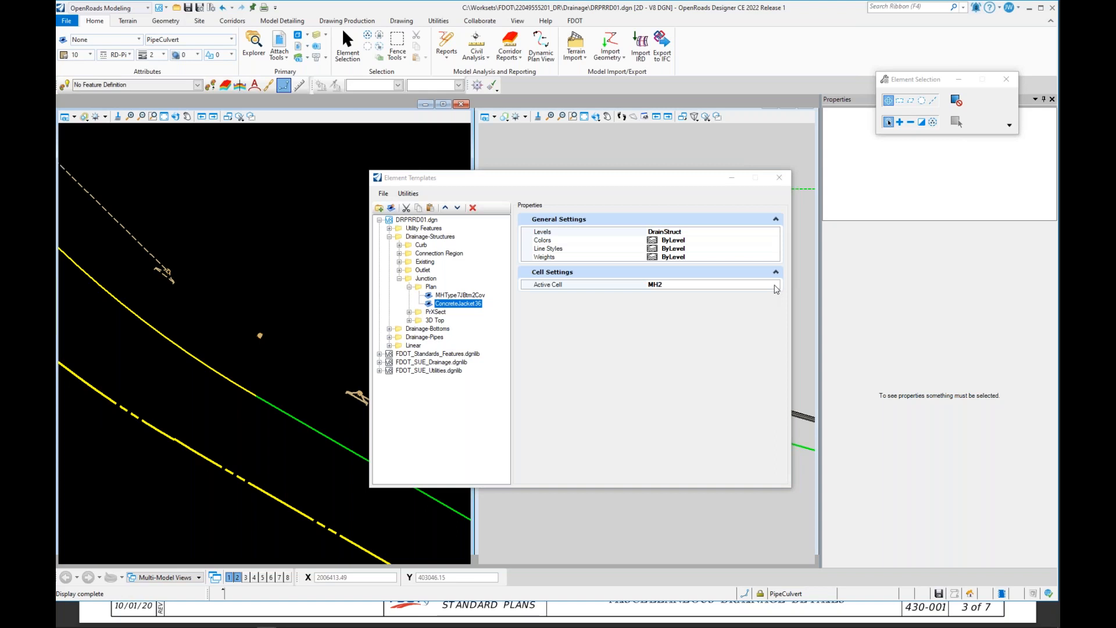
pyautogui.click(775, 285)
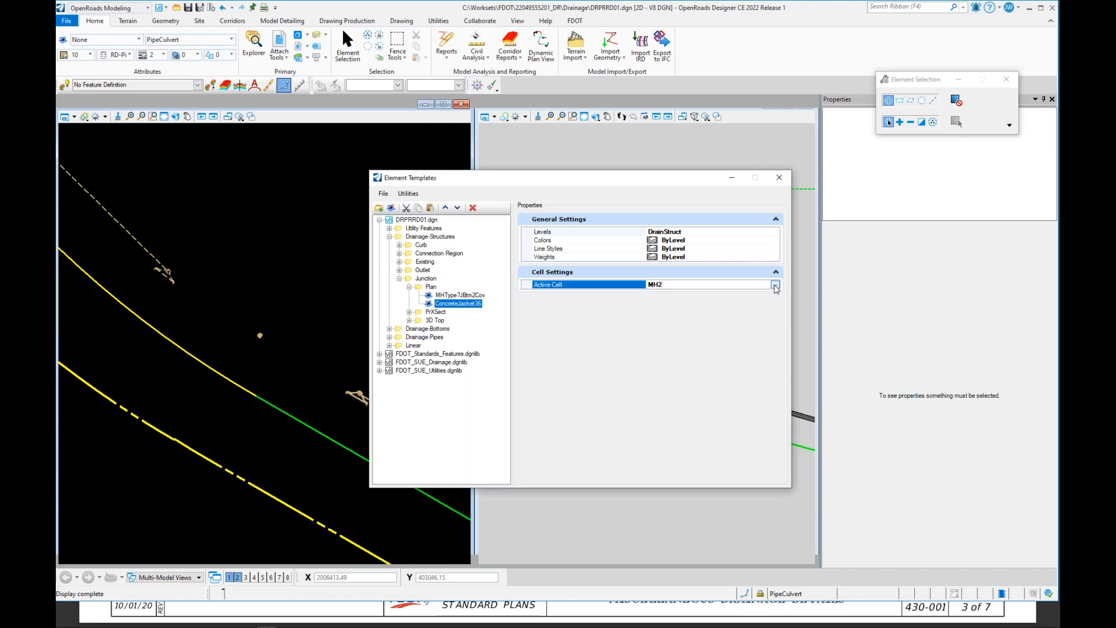
pyautogui.click(775, 285)
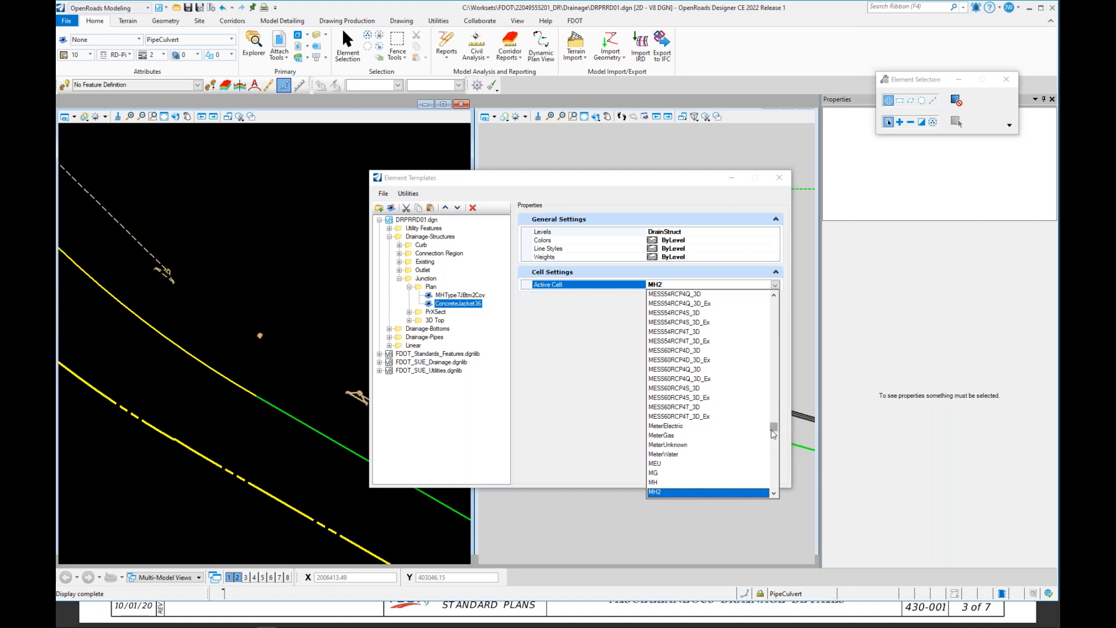
pyautogui.moveTo(773, 427); pyautogui.dragTo(764, 321)
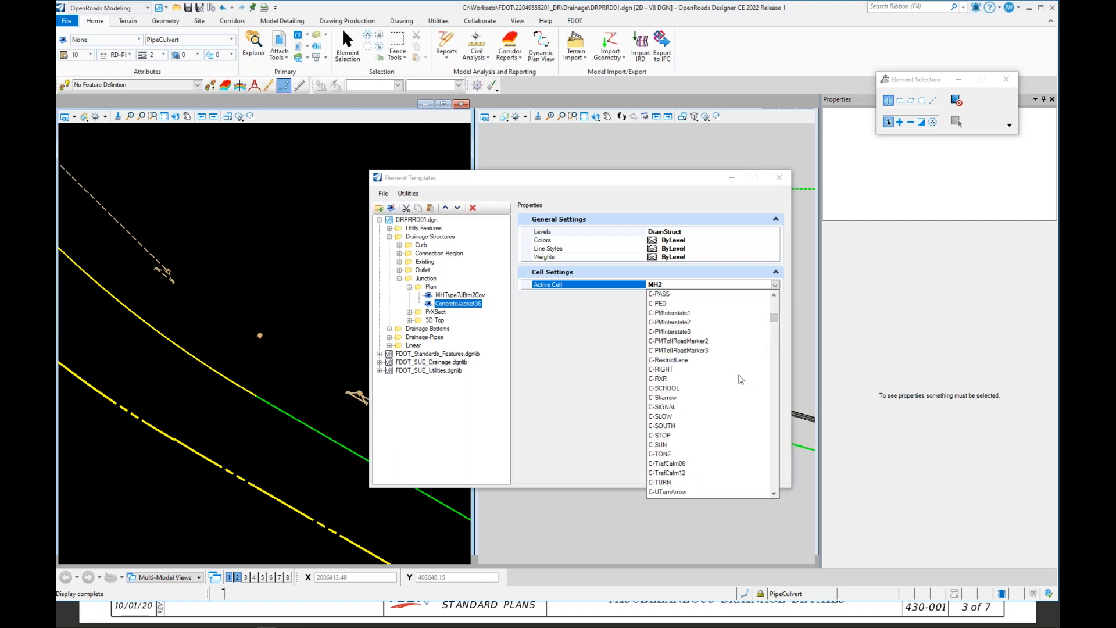
pyautogui.scroll(-8, 741, 379)
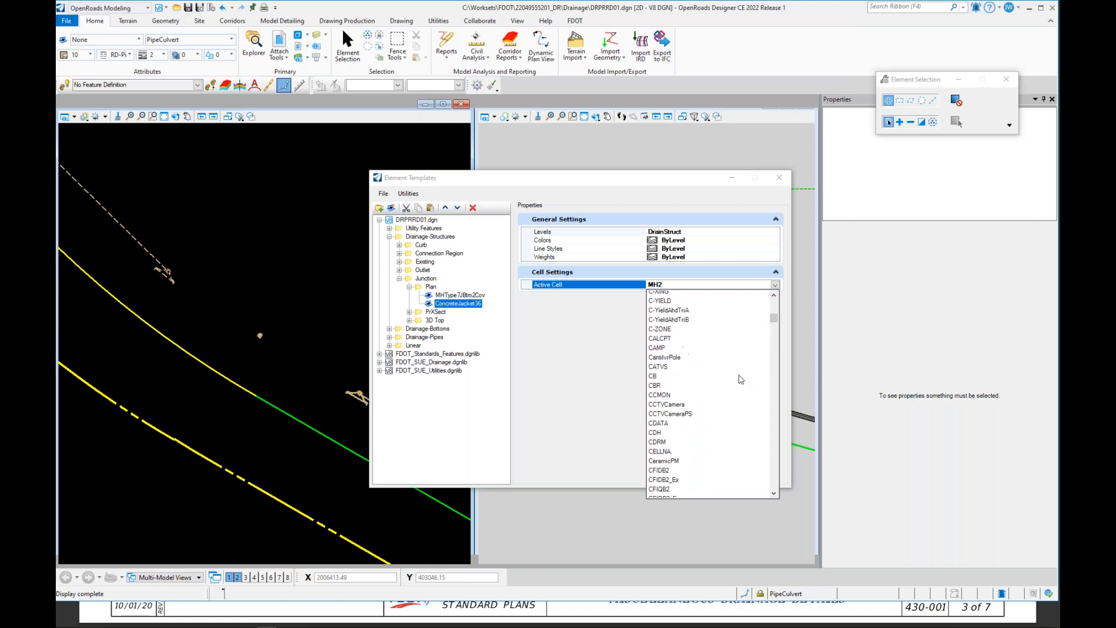
pyautogui.scroll(-5, 741, 379)
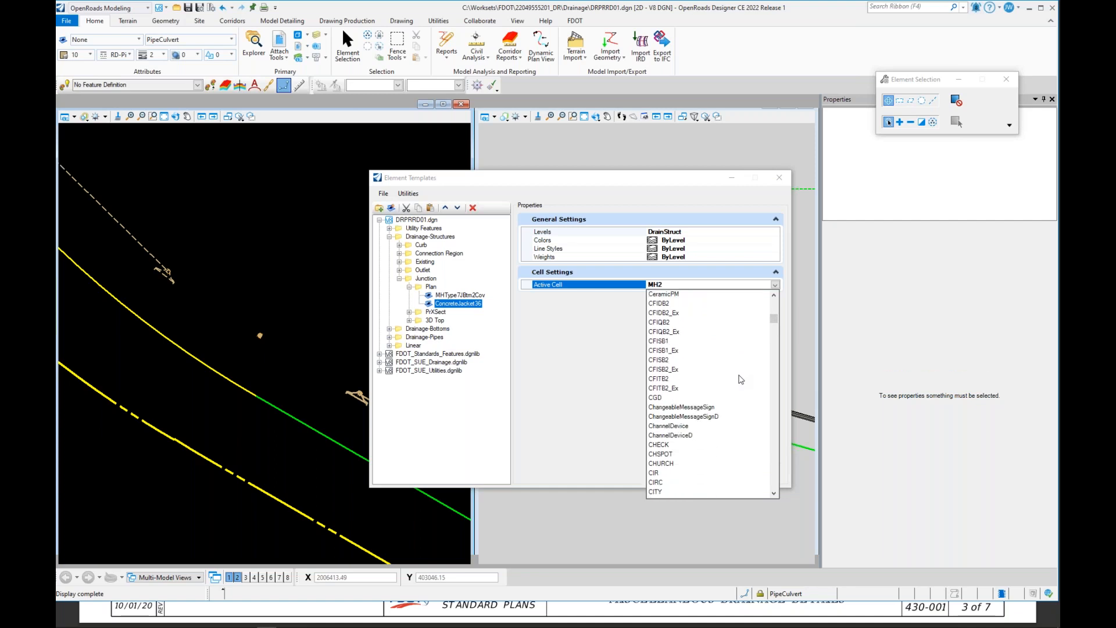
pyautogui.scroll(-5, 744, 389)
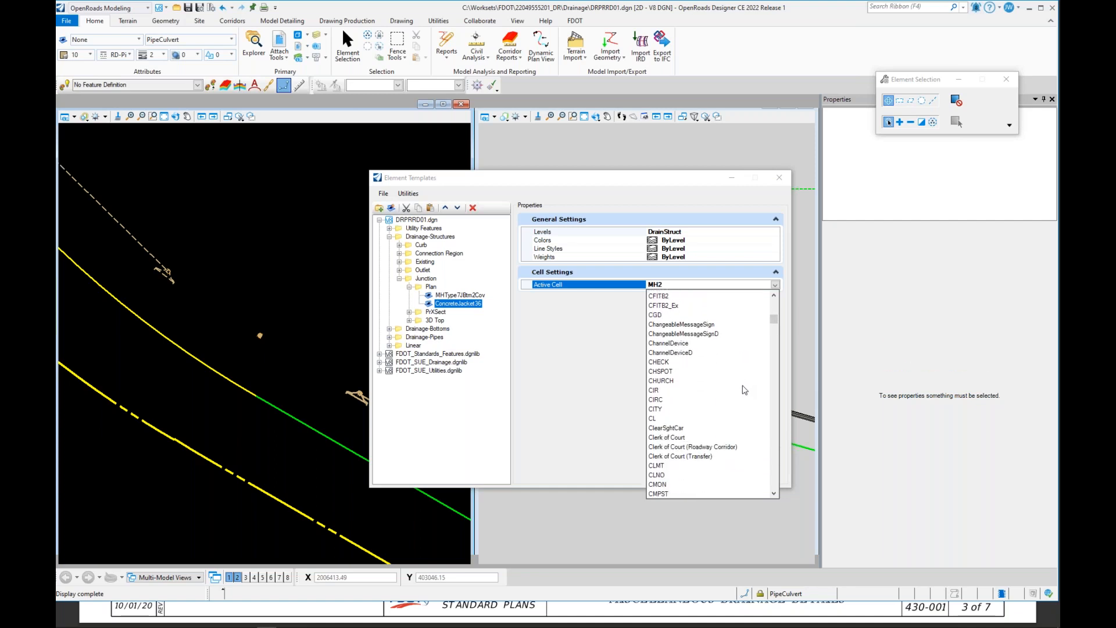
pyautogui.scroll(-4, 744, 389)
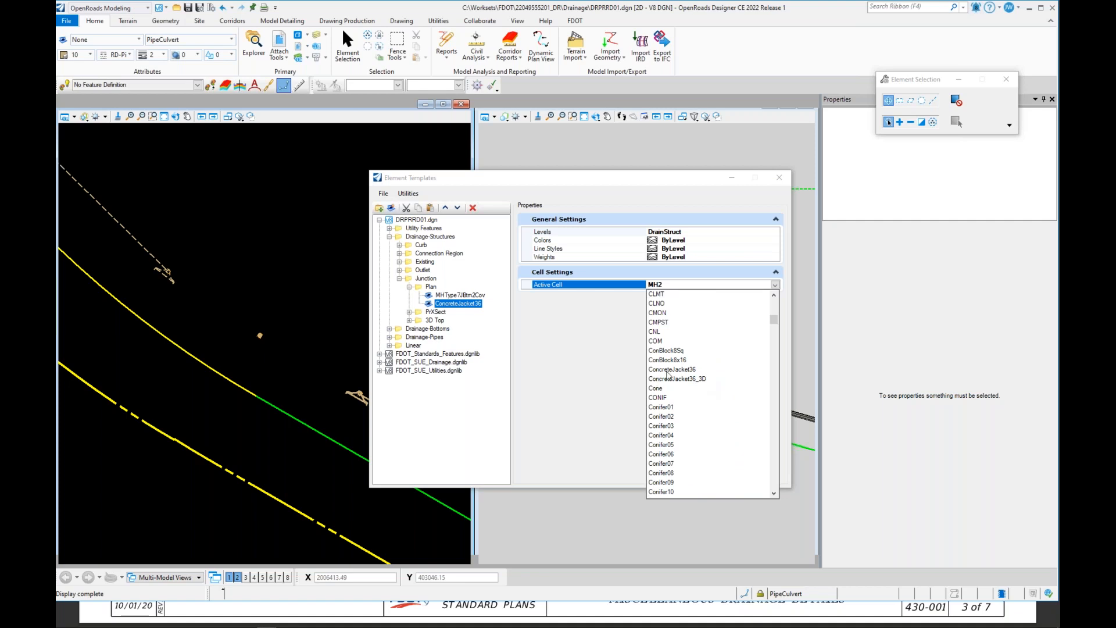
pyautogui.click(667, 371)
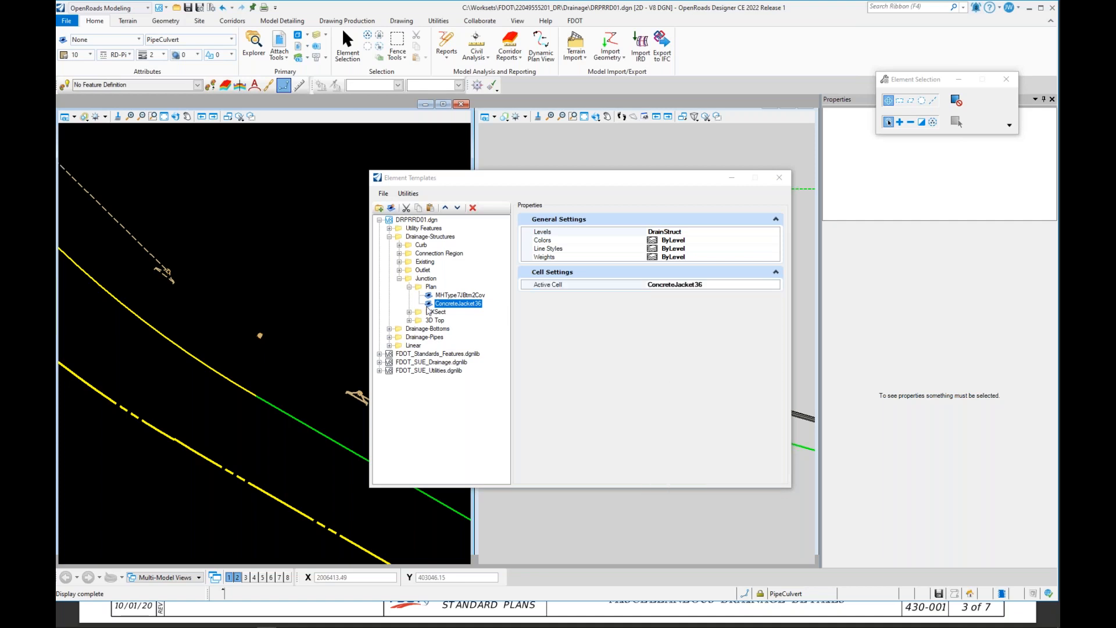
# Step: Duplicate the MHType7JBtm2Cov template within the Junction 3D Top group
pyautogui.click(409, 320)
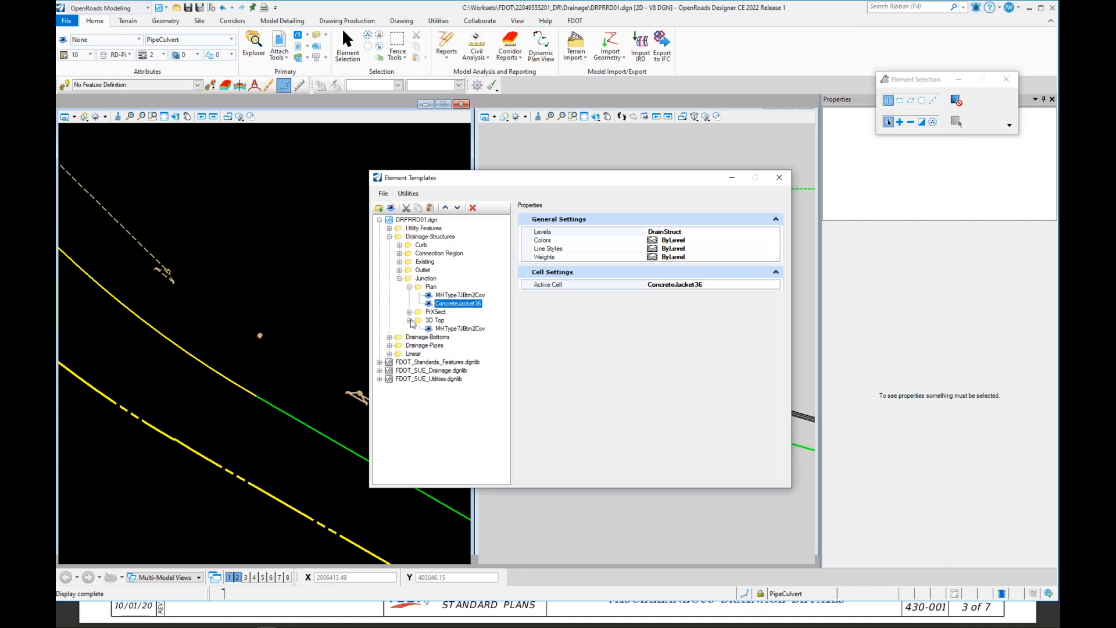
pyautogui.click(459, 329)
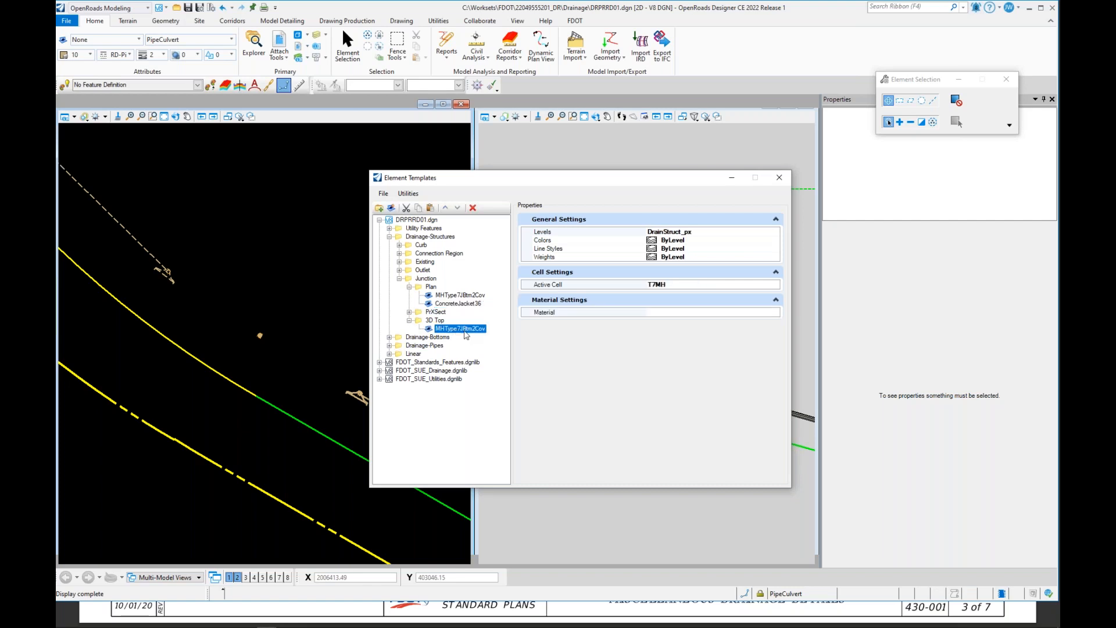
pyautogui.rightClick(464, 333)
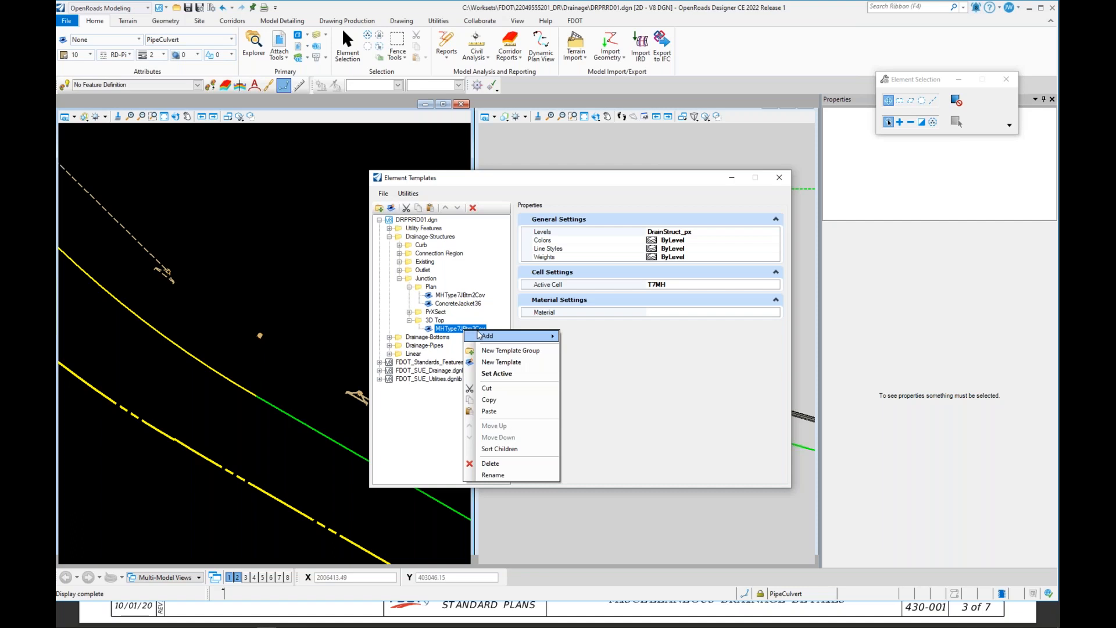
pyautogui.click(450, 329)
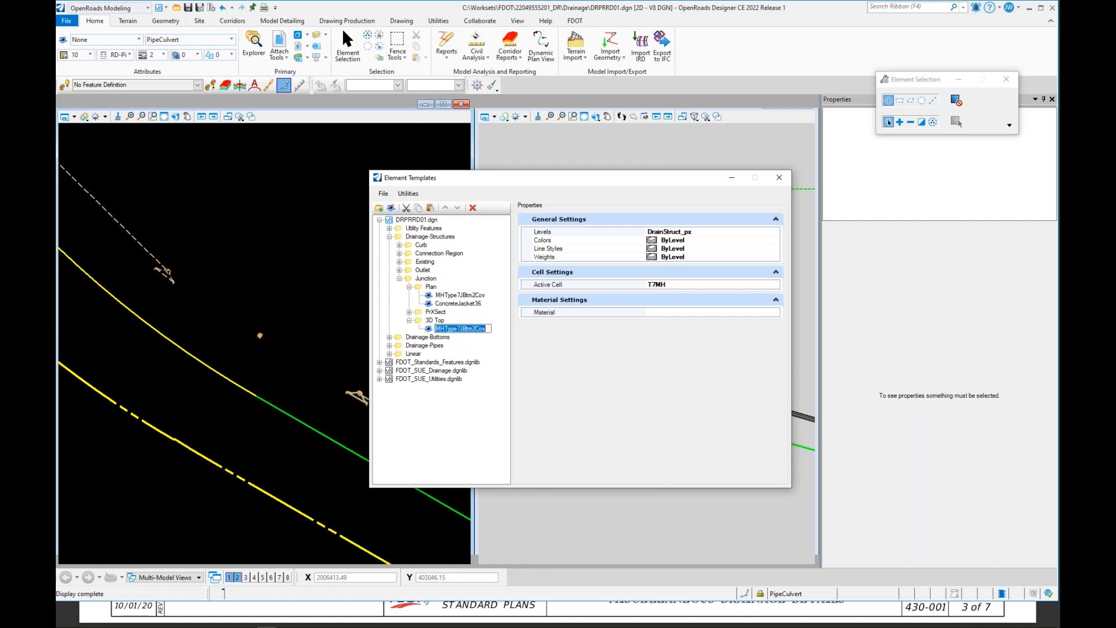
pyautogui.click(433, 322)
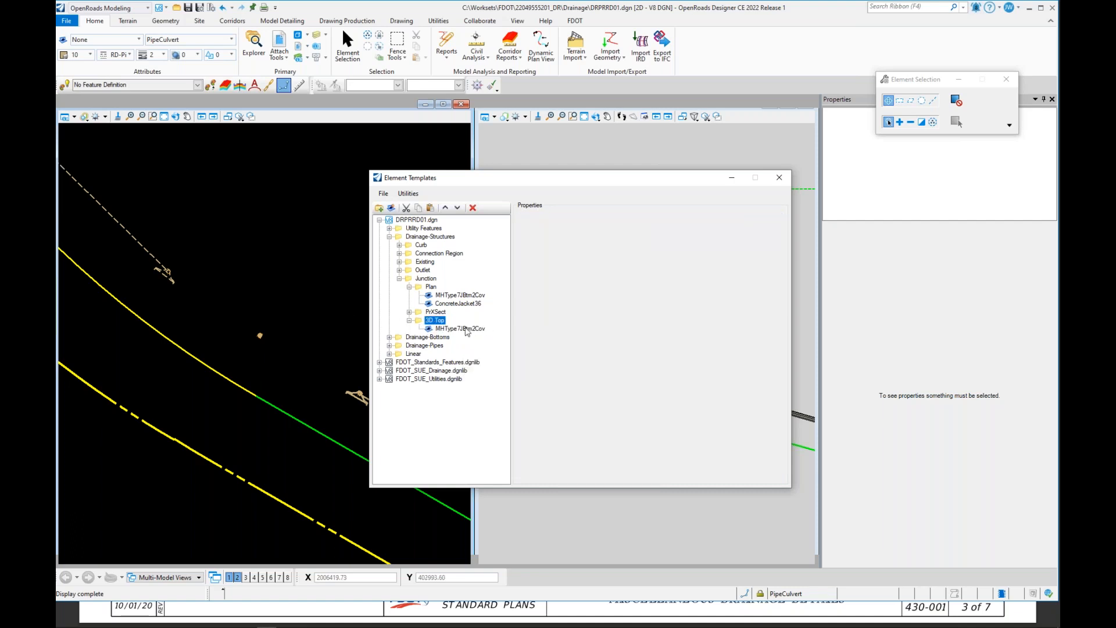
pyautogui.click(463, 330)
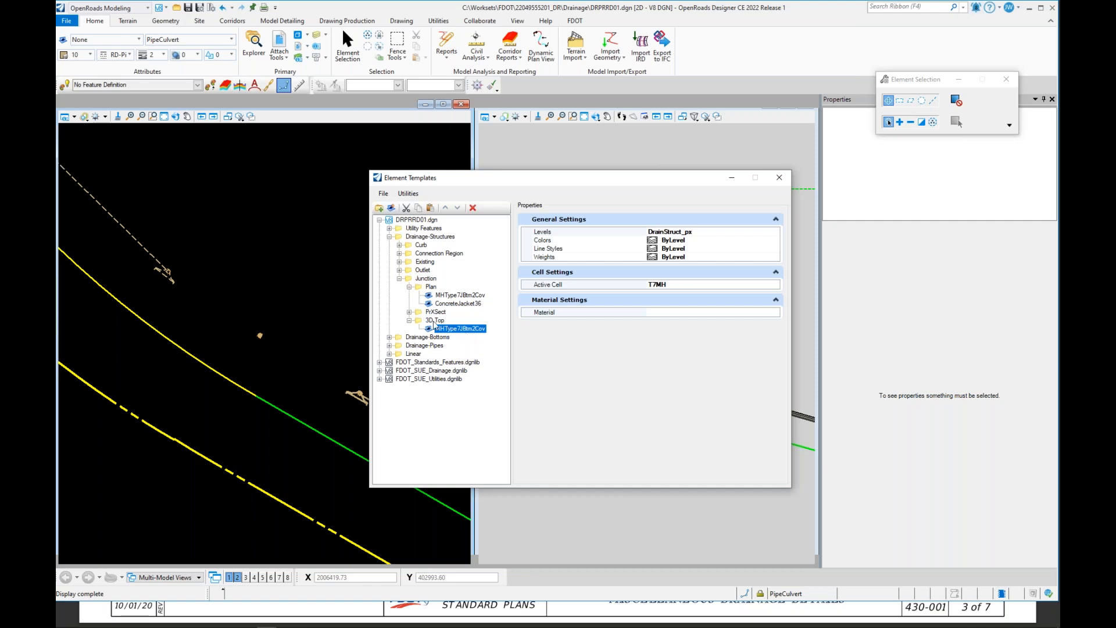
pyautogui.click(433, 321)
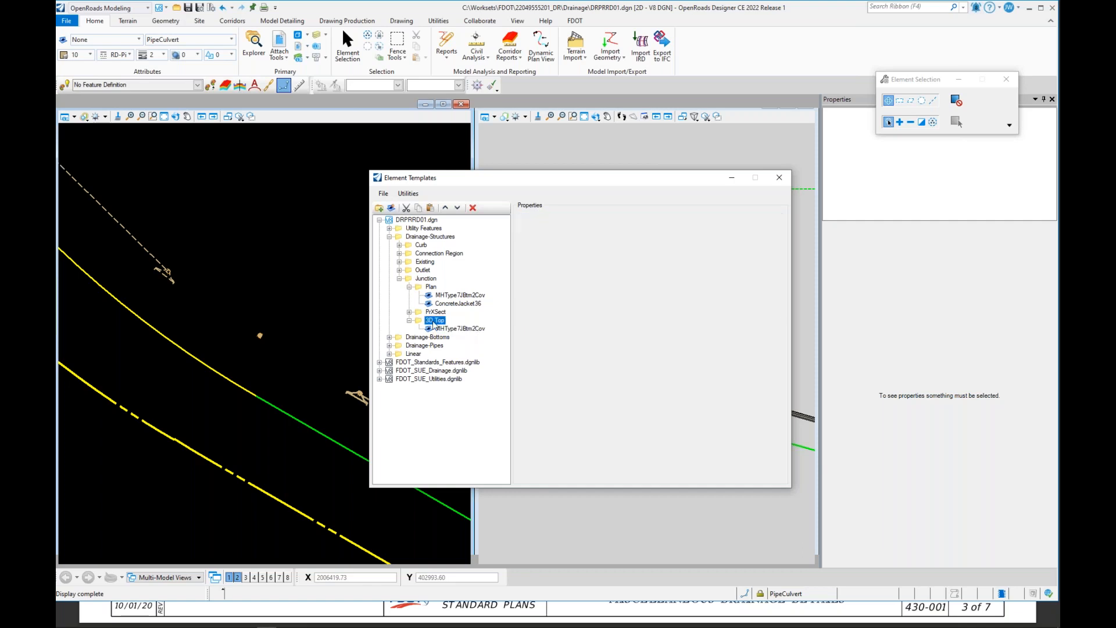
pyautogui.hotkey('ctrl', 'v')
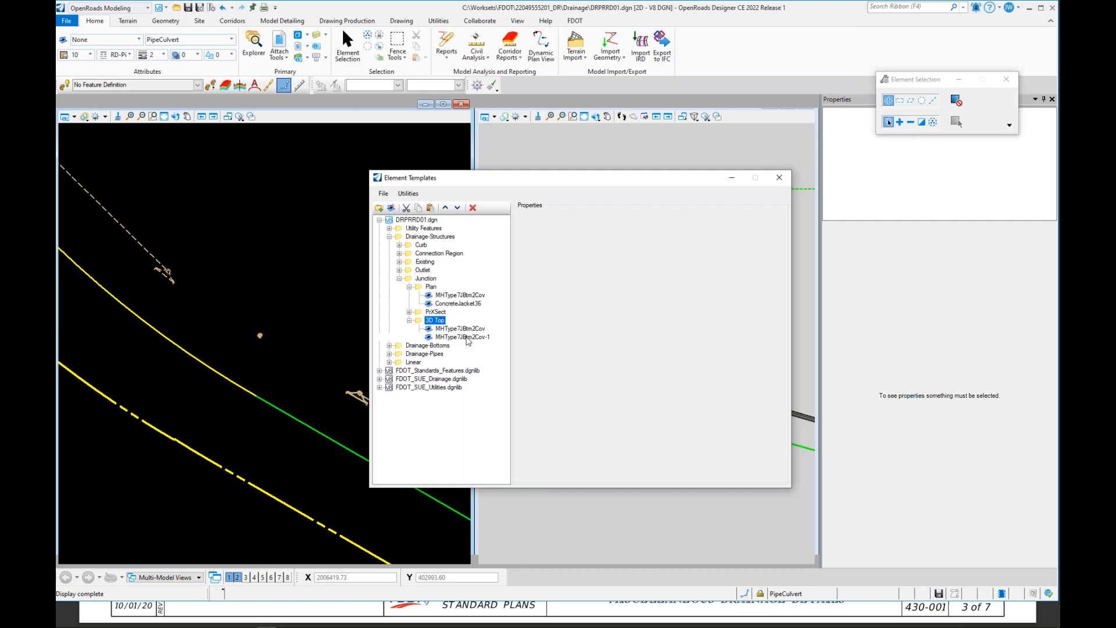
# Step: Rename the duplicated 3D Top template to ConcreteJacket36_3D
pyautogui.click(468, 337)
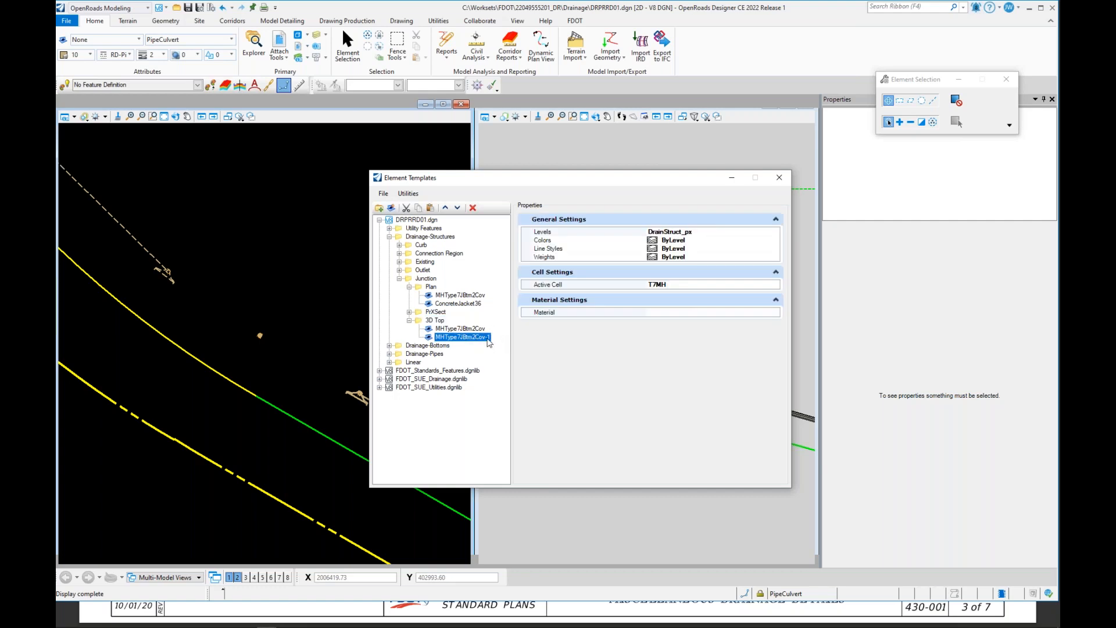
pyautogui.click(488, 342)
pyautogui.write('ConcreteJacket3')
pyautogui.write('6_3D')
pyautogui.press('Return')
# Step: Set the ConcreteJacket36_3D template's Active Cell to ConcreteJacket36_3D
pyautogui.click(698, 285)
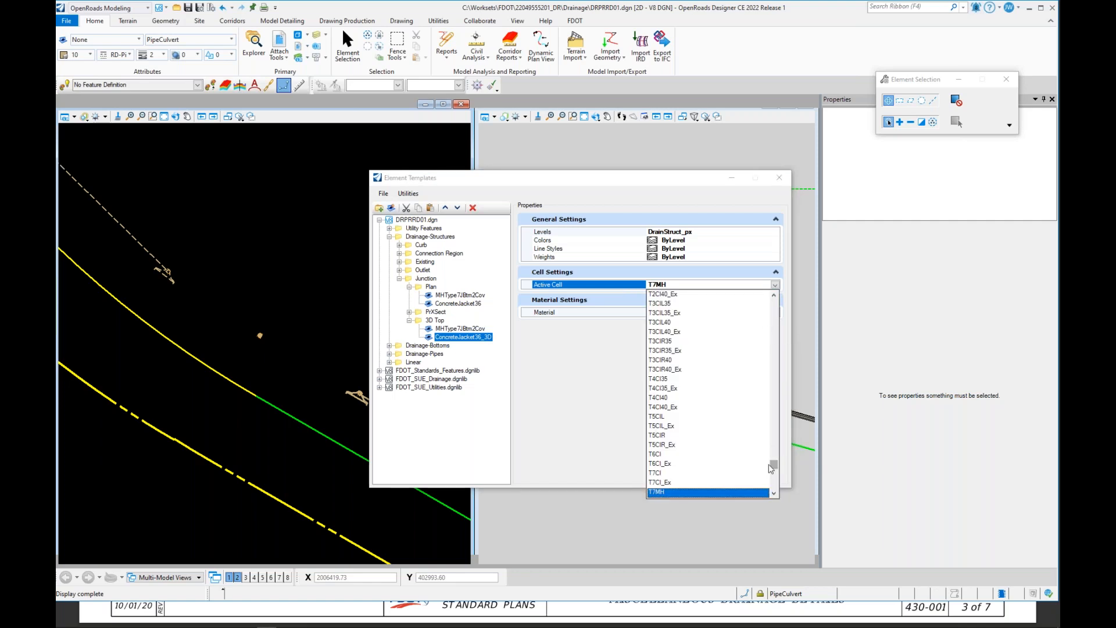
pyautogui.moveTo(774, 465); pyautogui.dragTo(779, 317)
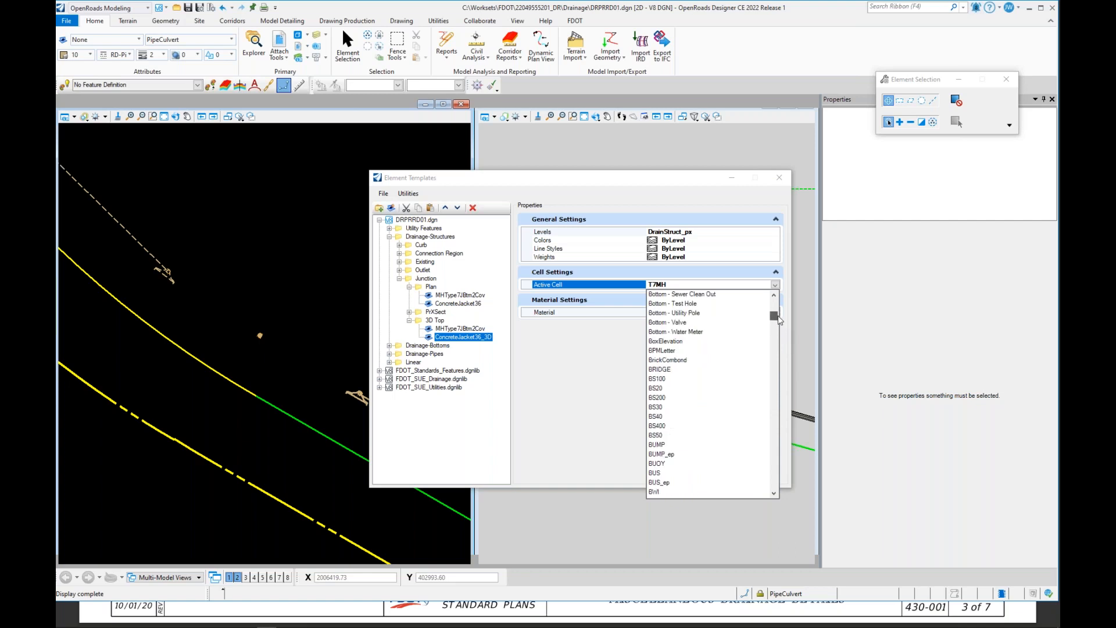
pyautogui.scroll(-15, 743, 385)
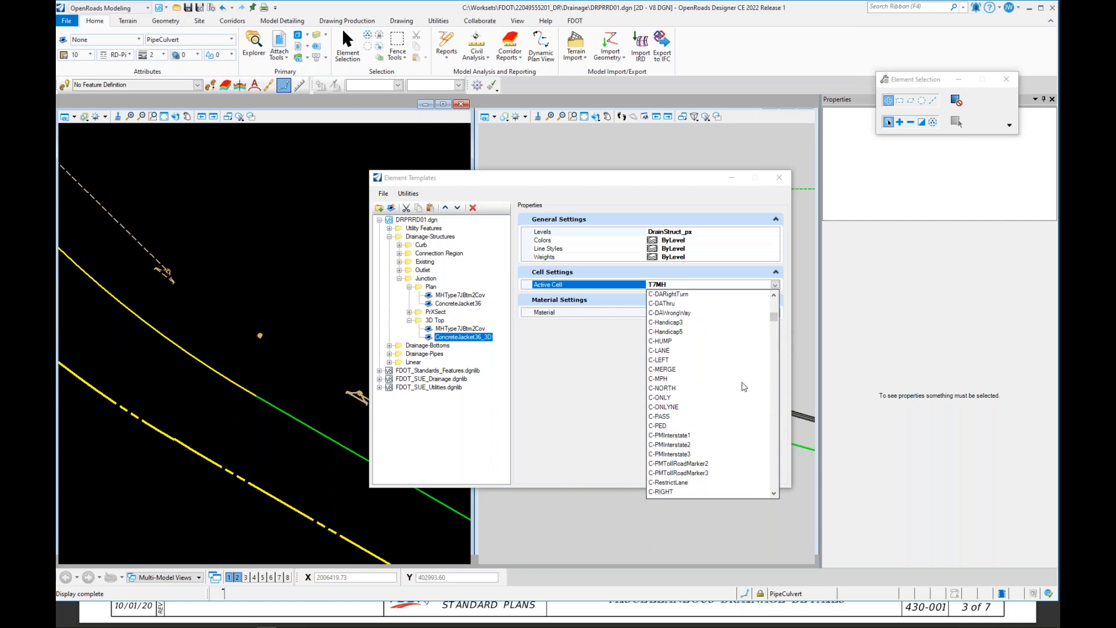
pyautogui.scroll(-10, 746, 390)
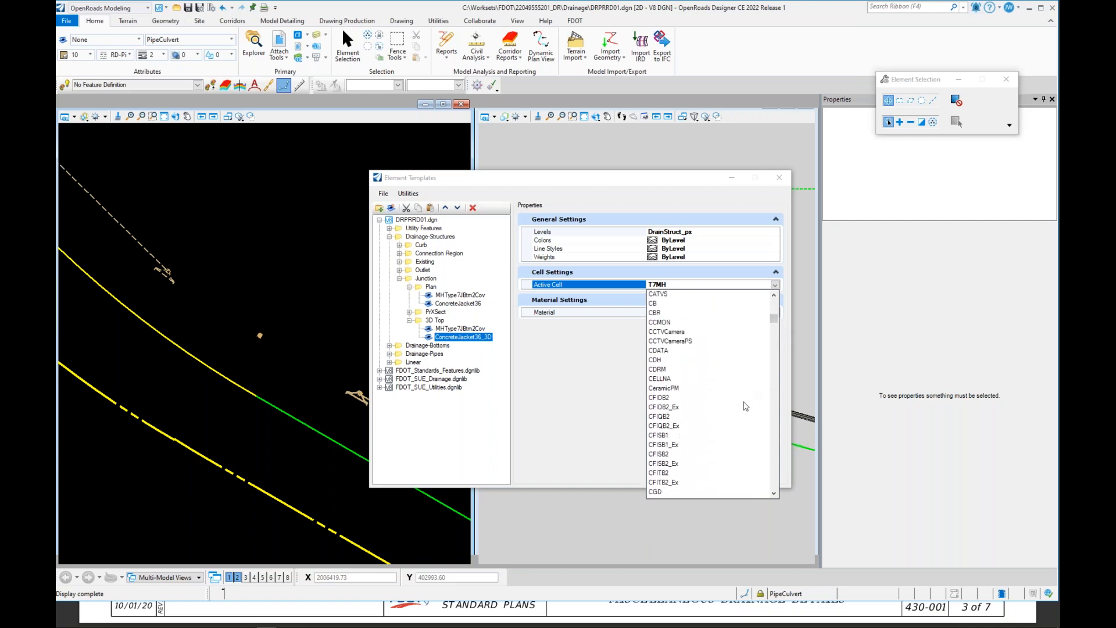
pyautogui.scroll(-6, 746, 411)
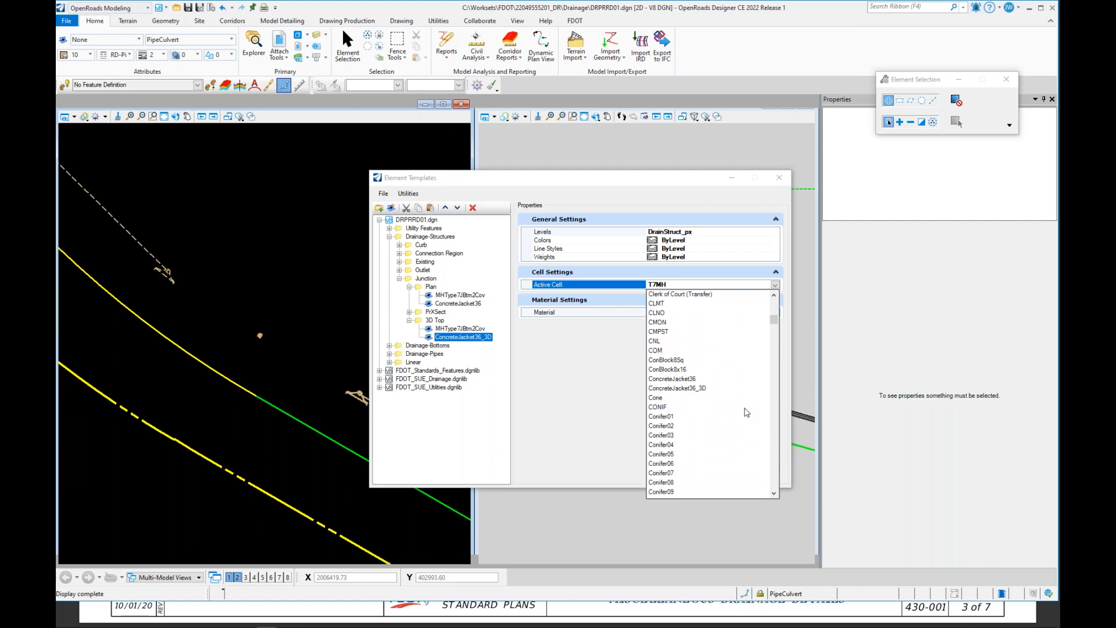
pyautogui.click(687, 389)
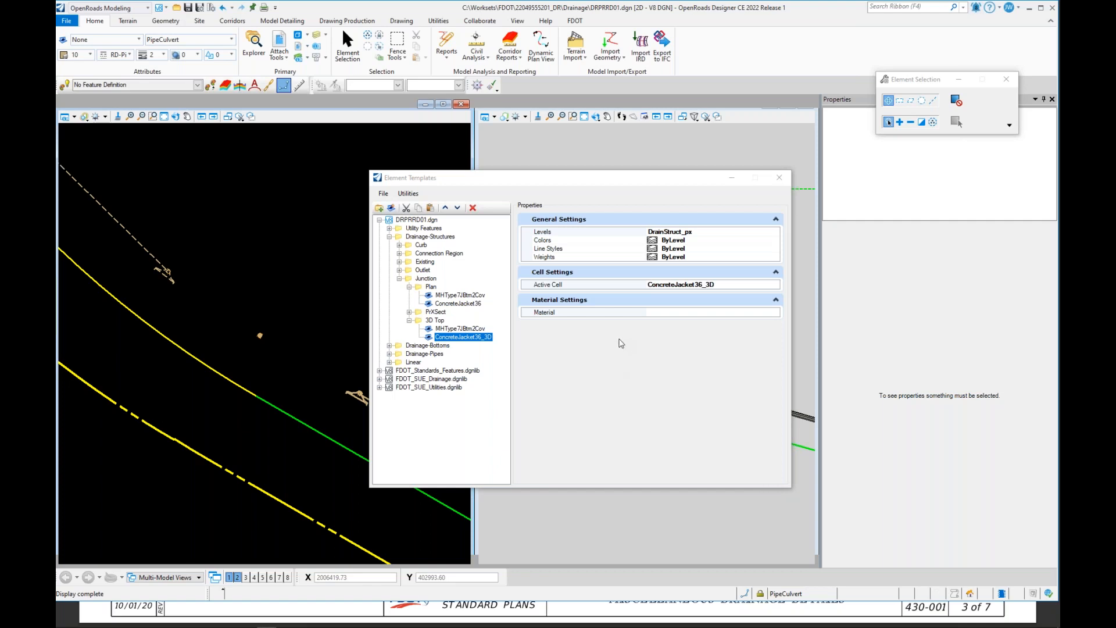
# Step: Assign the Concrete-1 material to the ConcreteJacket36_3D template
pyautogui.click(698, 312)
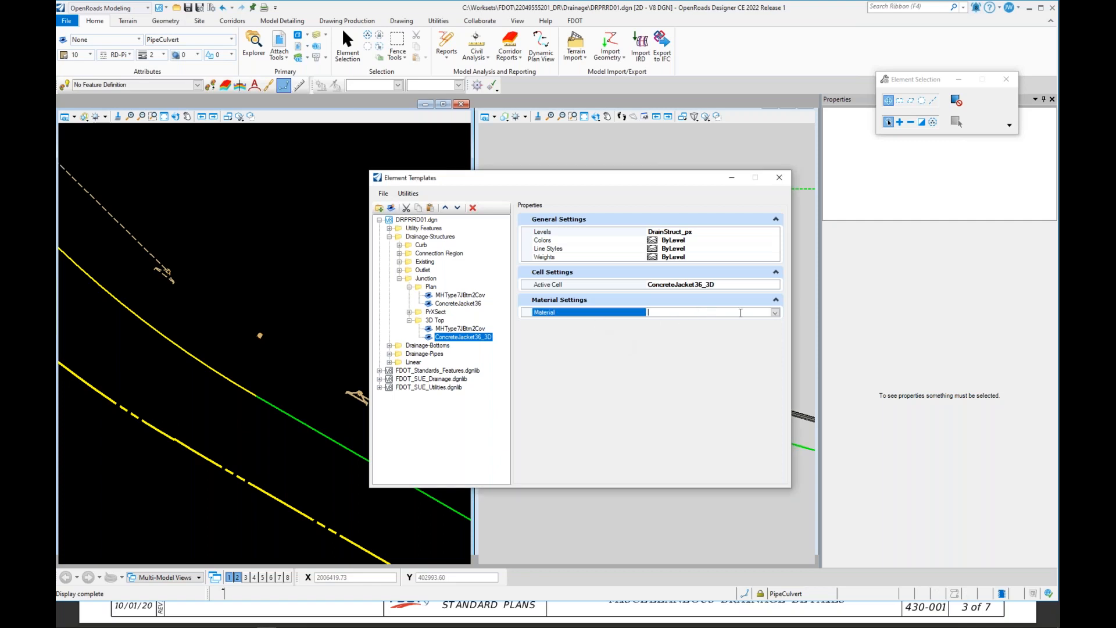
pyautogui.click(774, 313)
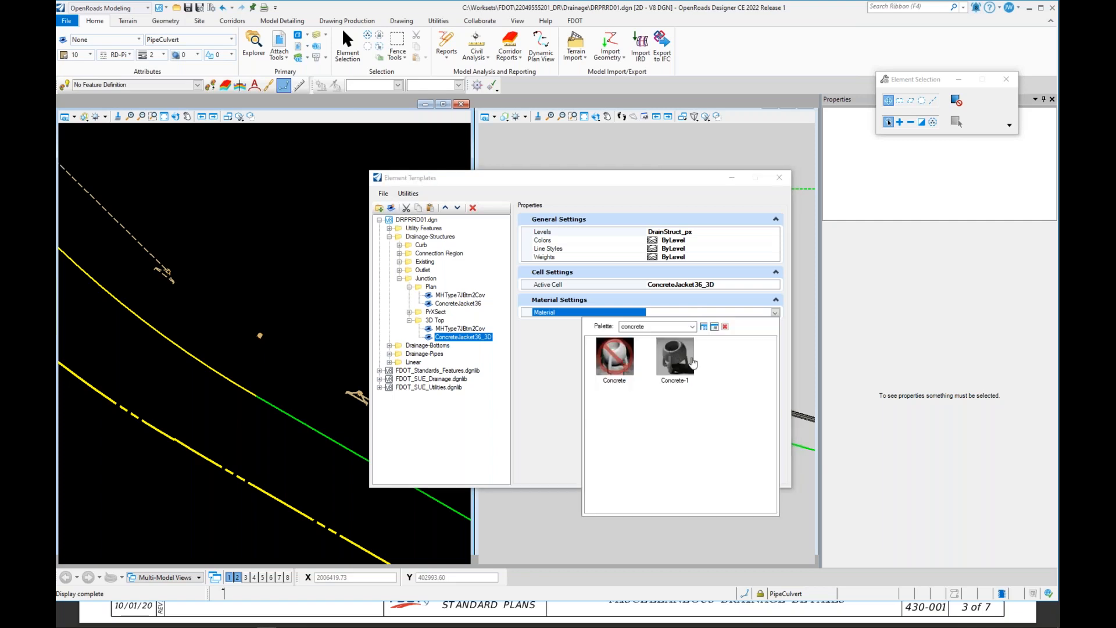
pyautogui.click(683, 363)
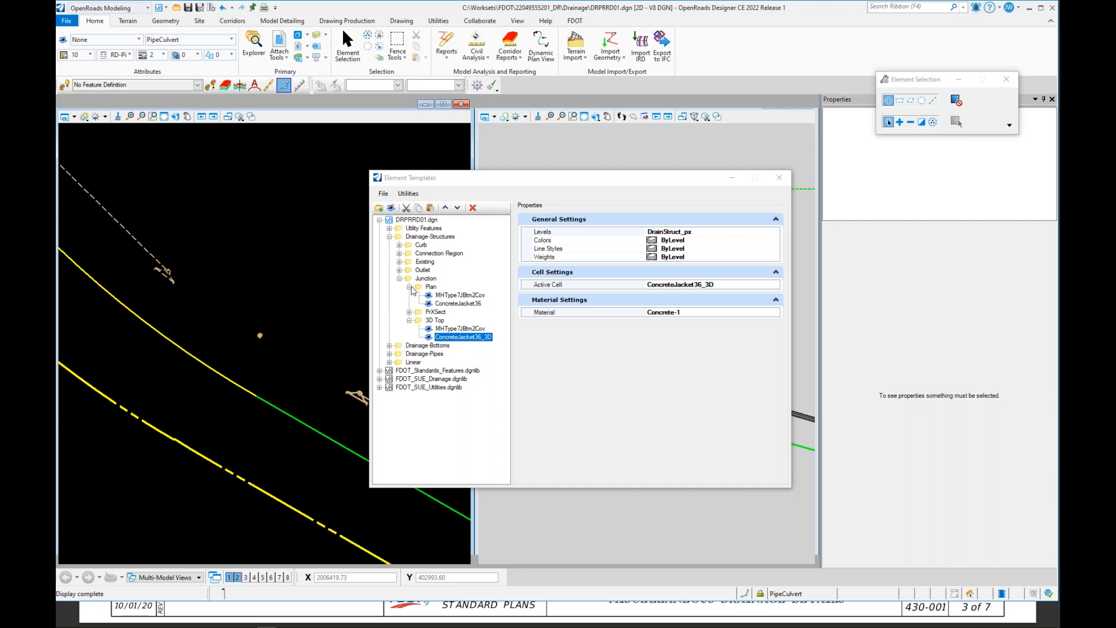
# Step: Collapse the template tree and close the Element Templates dialog
pyautogui.click(410, 287)
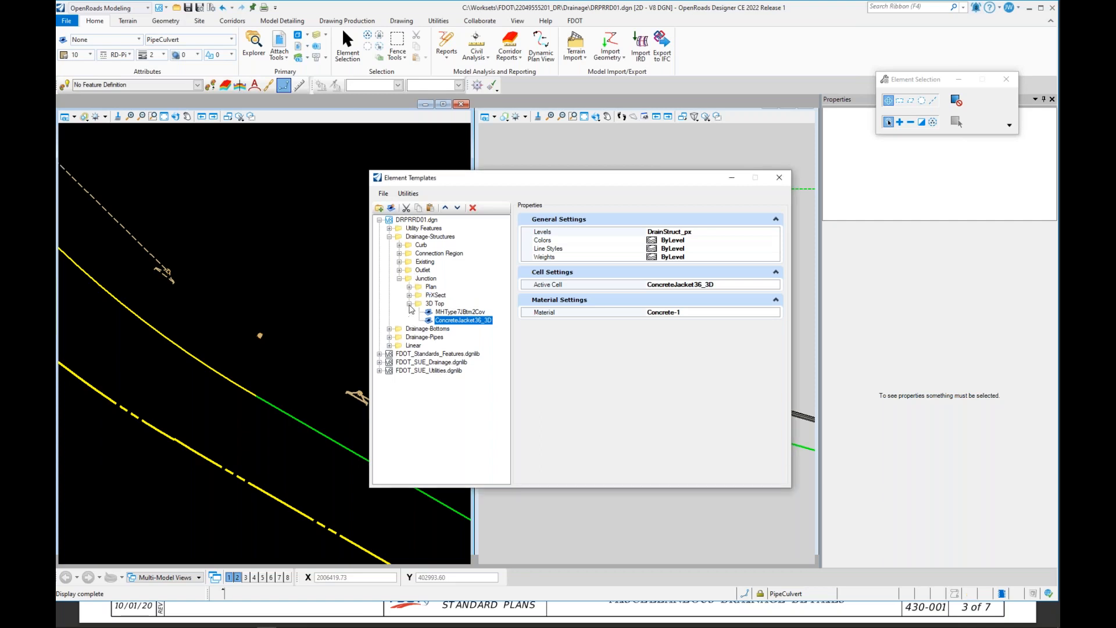
pyautogui.click(409, 304)
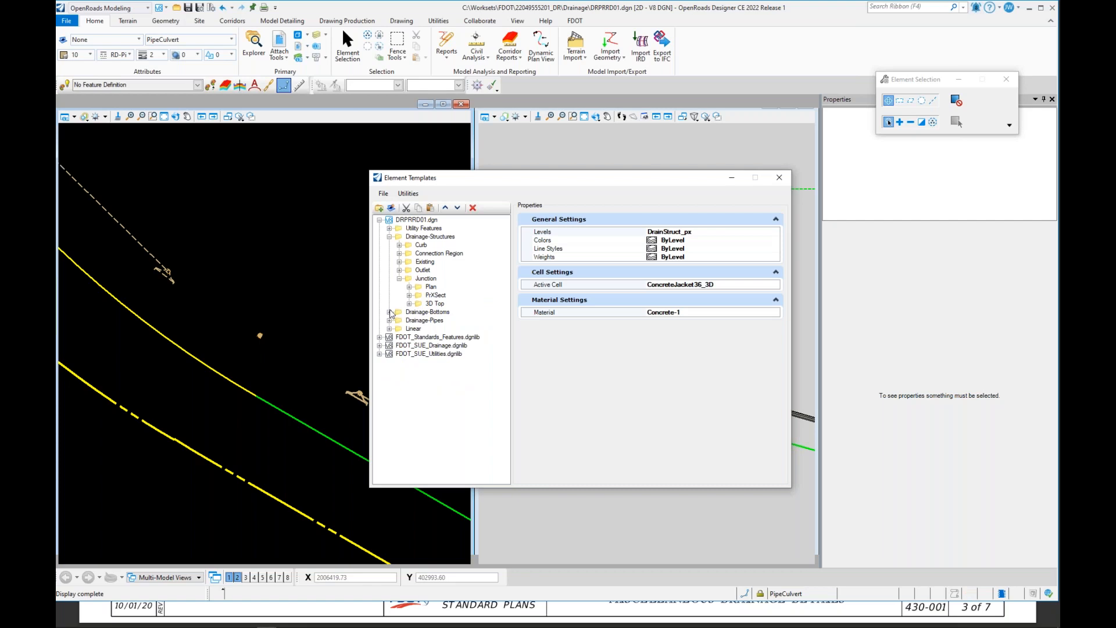
pyautogui.click(409, 304)
pyautogui.click(409, 303)
pyautogui.click(399, 279)
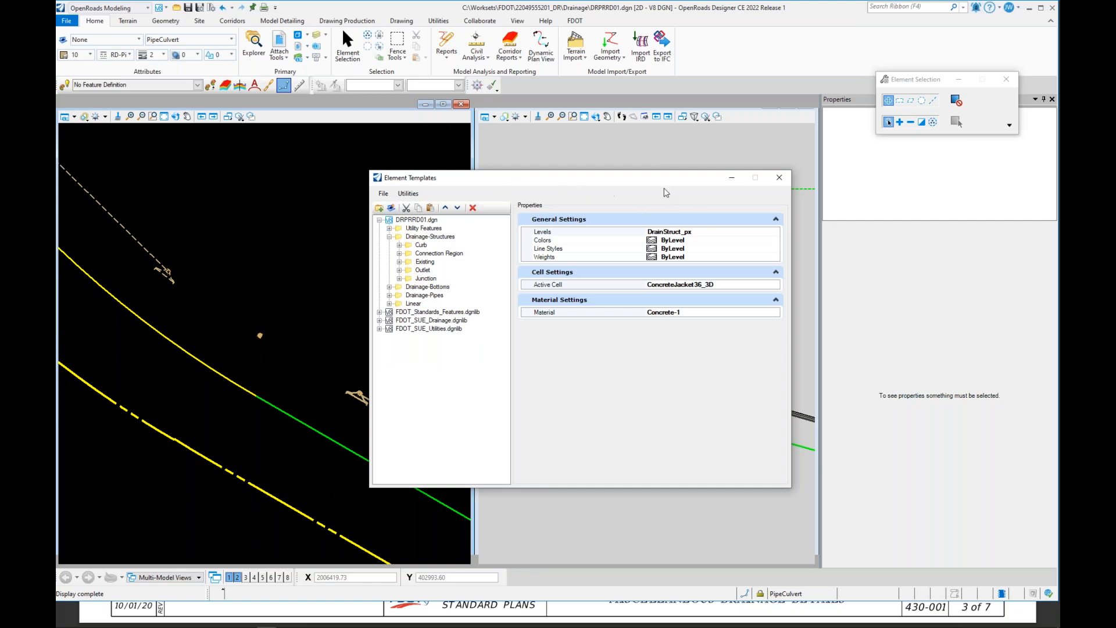
pyautogui.click(782, 181)
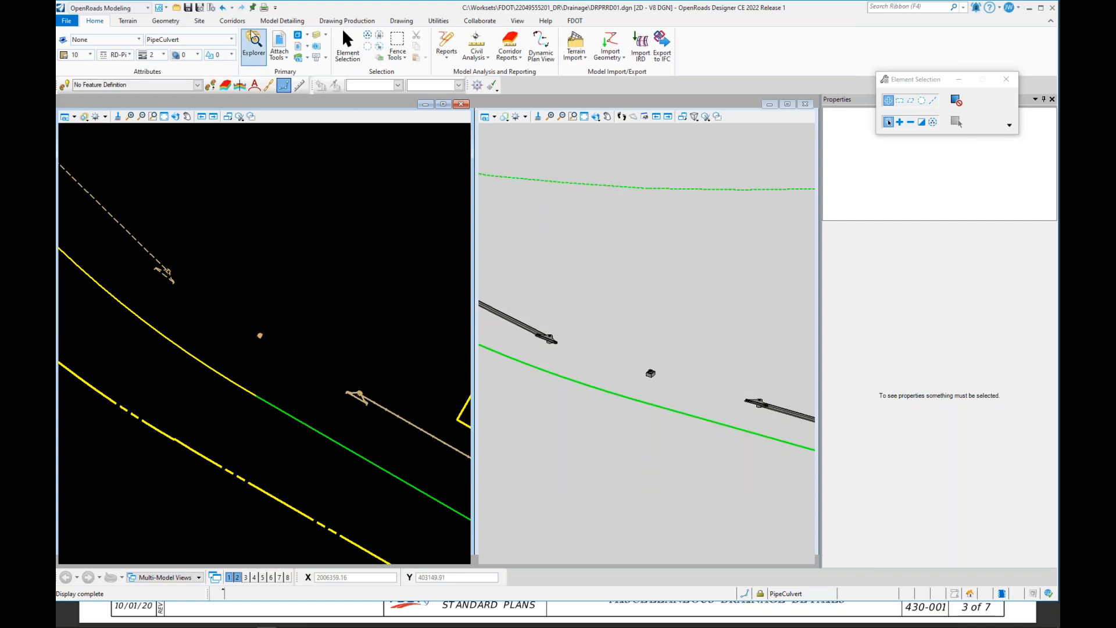
# Step: Open Explorer's OpenRoads Standards and browse to the MHType7JBtm2Cov point feature symbology under StormWaterNode Junction in DRPRRD01.dgn
pyautogui.click(260, 54)
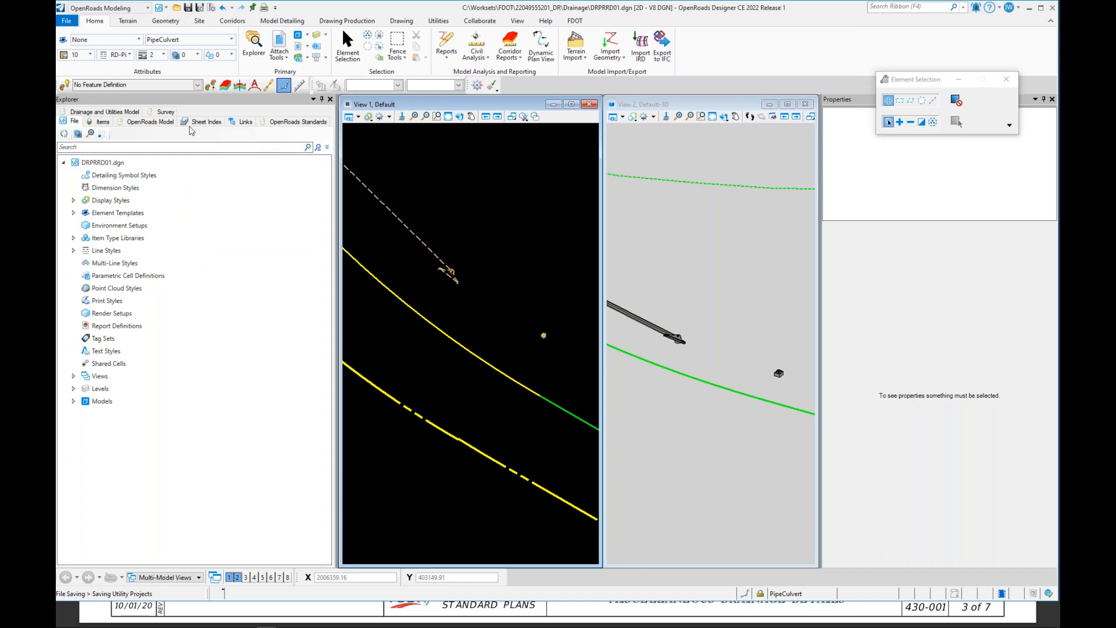
pyautogui.click(294, 122)
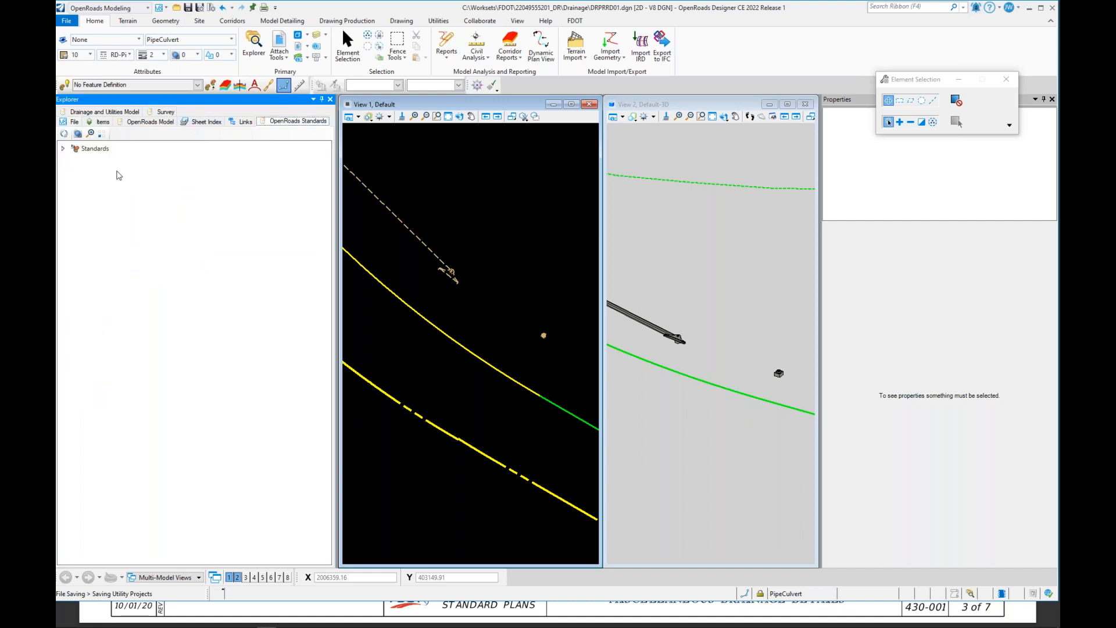
pyautogui.click(63, 149)
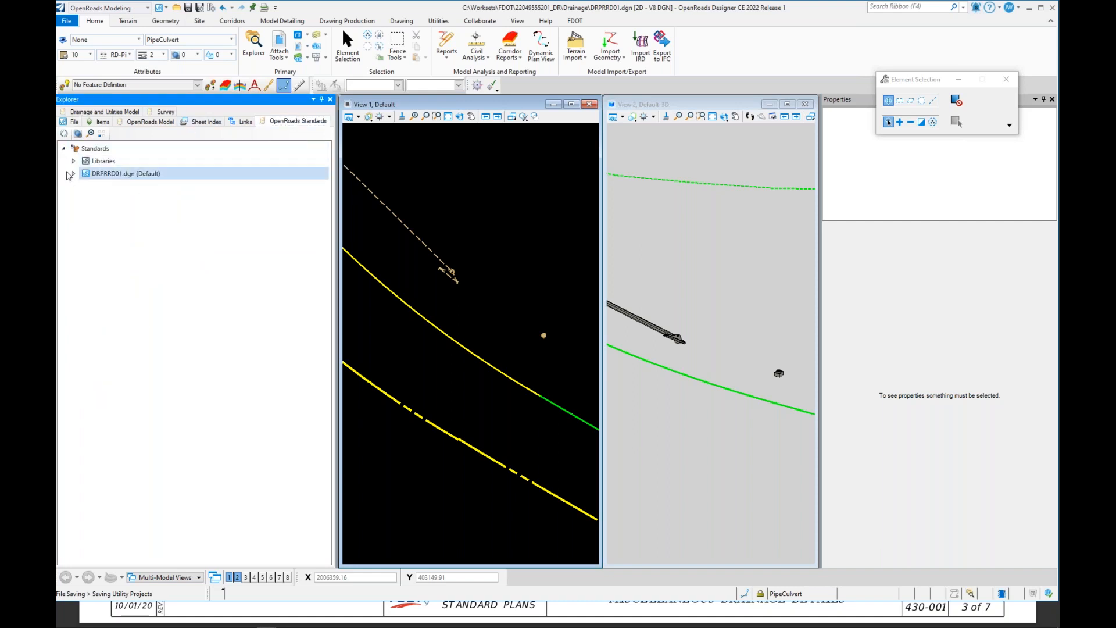
pyautogui.click(74, 174)
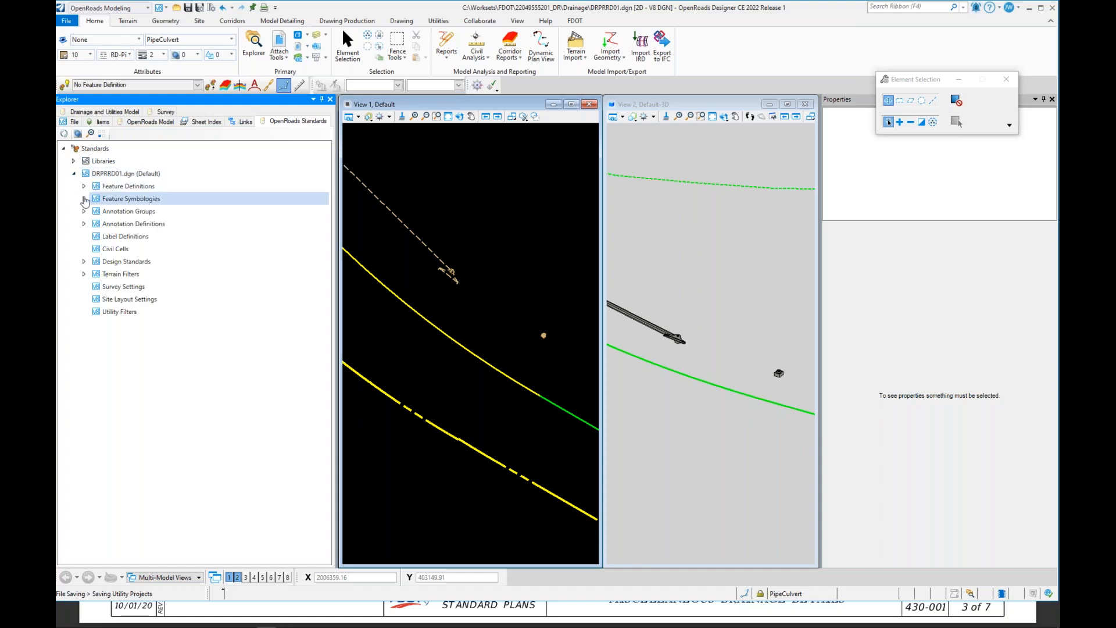
pyautogui.click(83, 198)
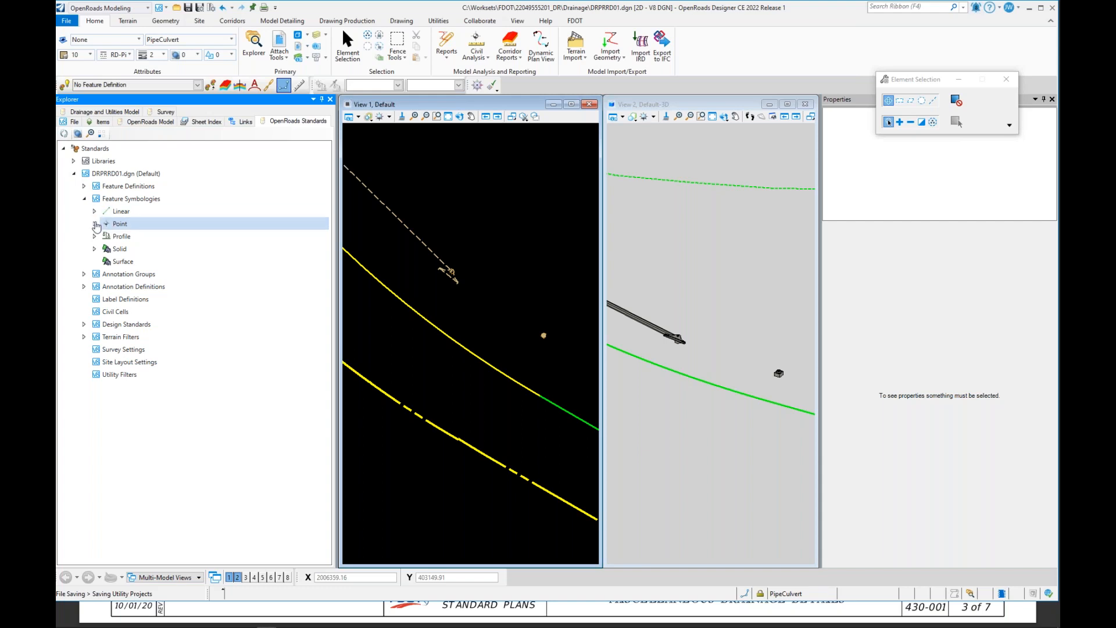
pyautogui.click(95, 223)
pyautogui.click(107, 237)
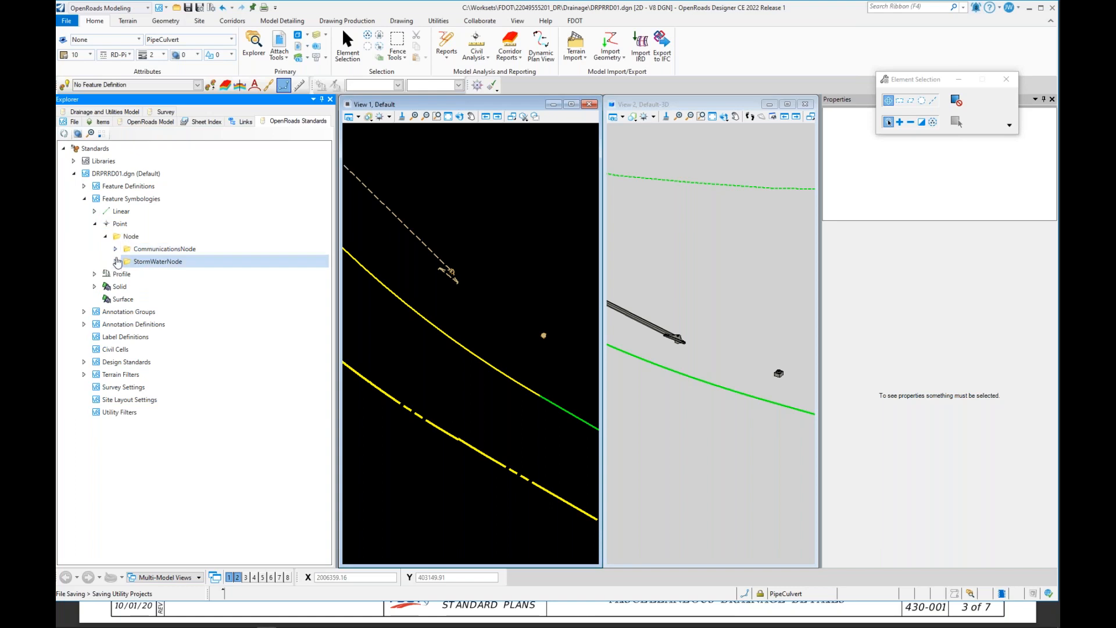
pyautogui.click(116, 262)
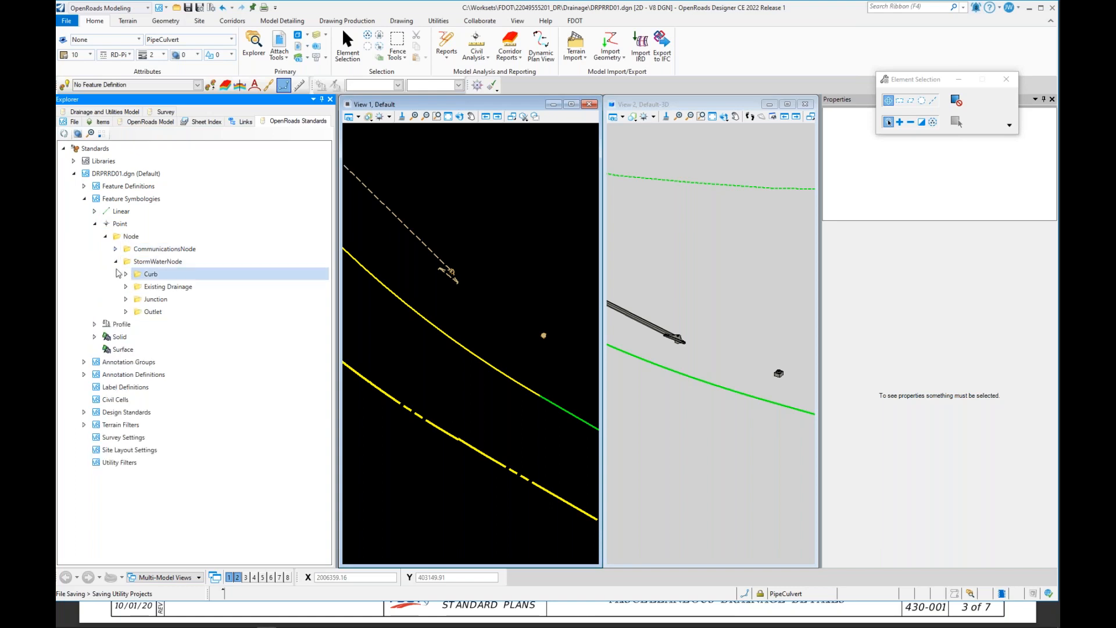
pyautogui.click(125, 299)
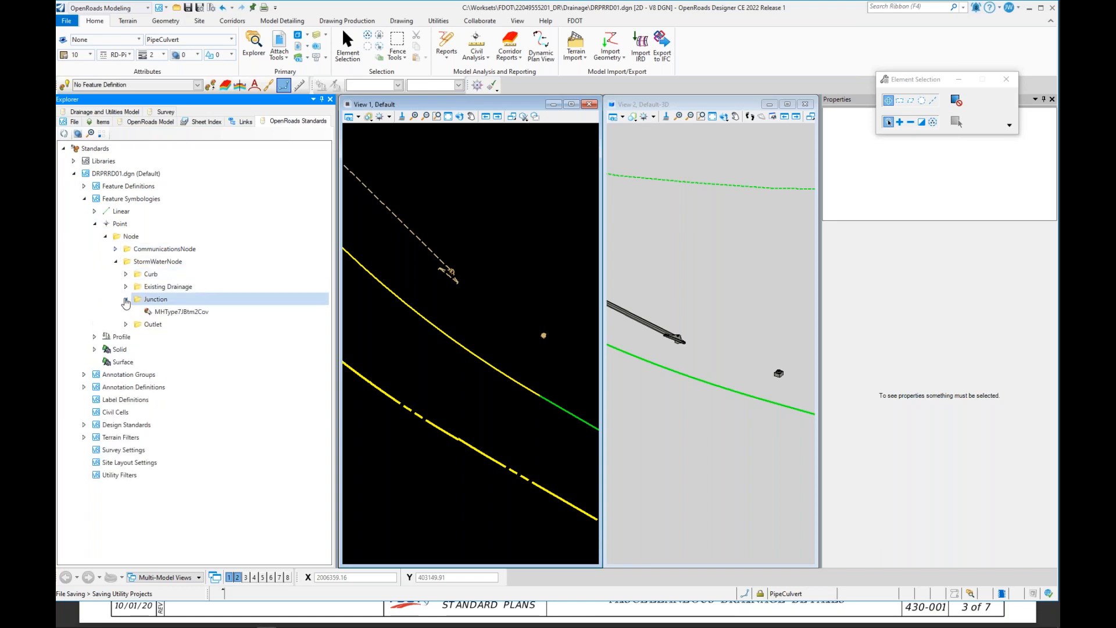
pyautogui.click(181, 311)
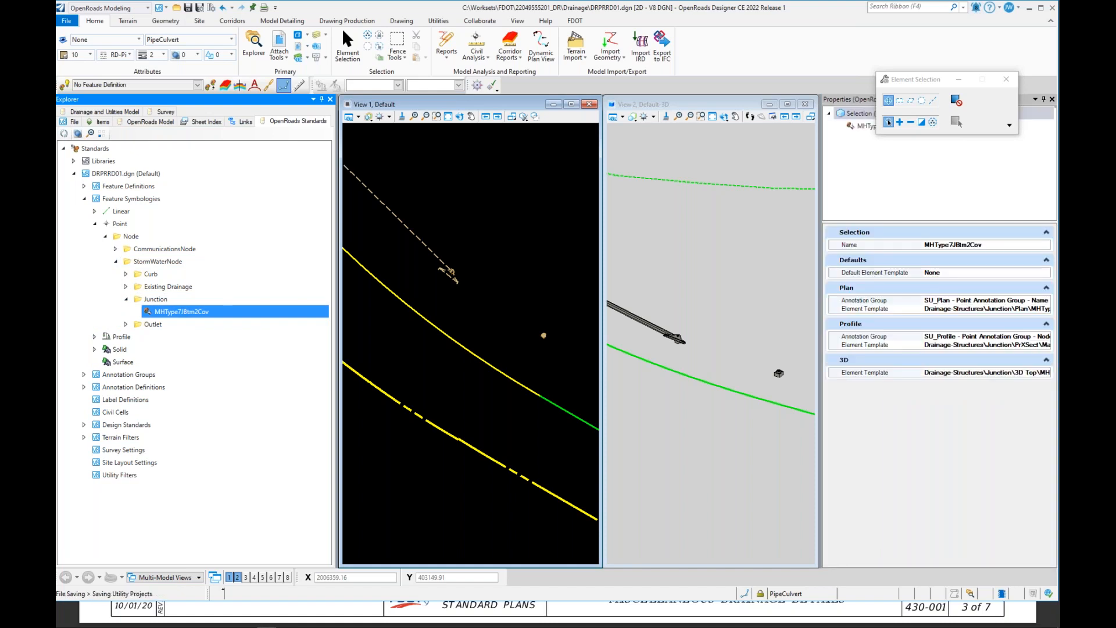
# Step: Copy the MHType7JBtm2Cov feature symbology to make a duplicate within the Junction node
pyautogui.click(163, 302)
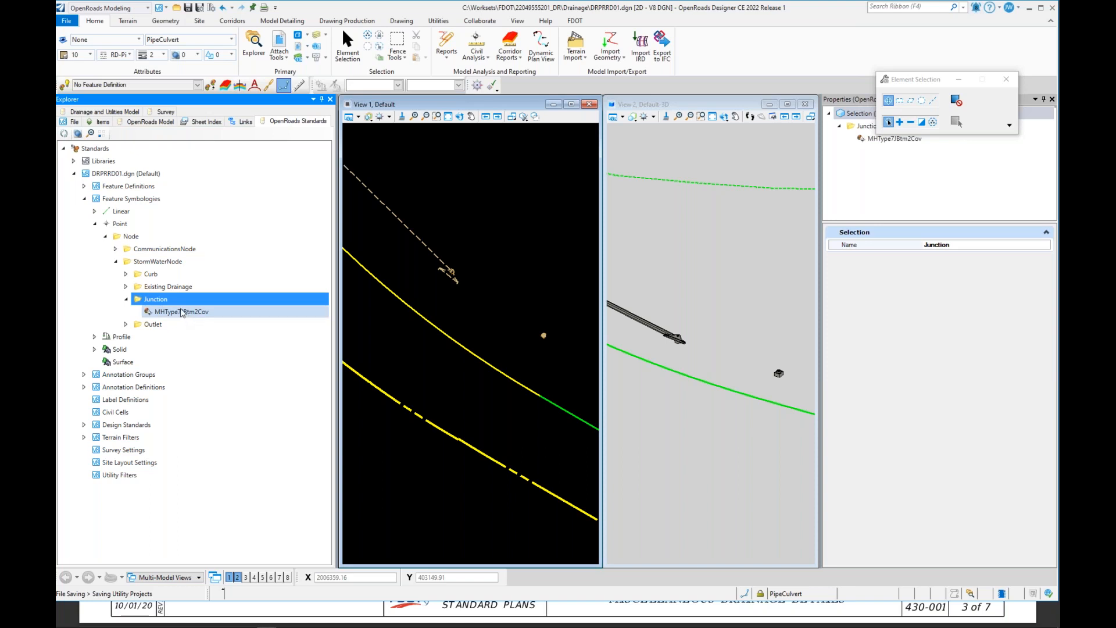
pyautogui.click(169, 311)
pyautogui.rightClick(174, 312)
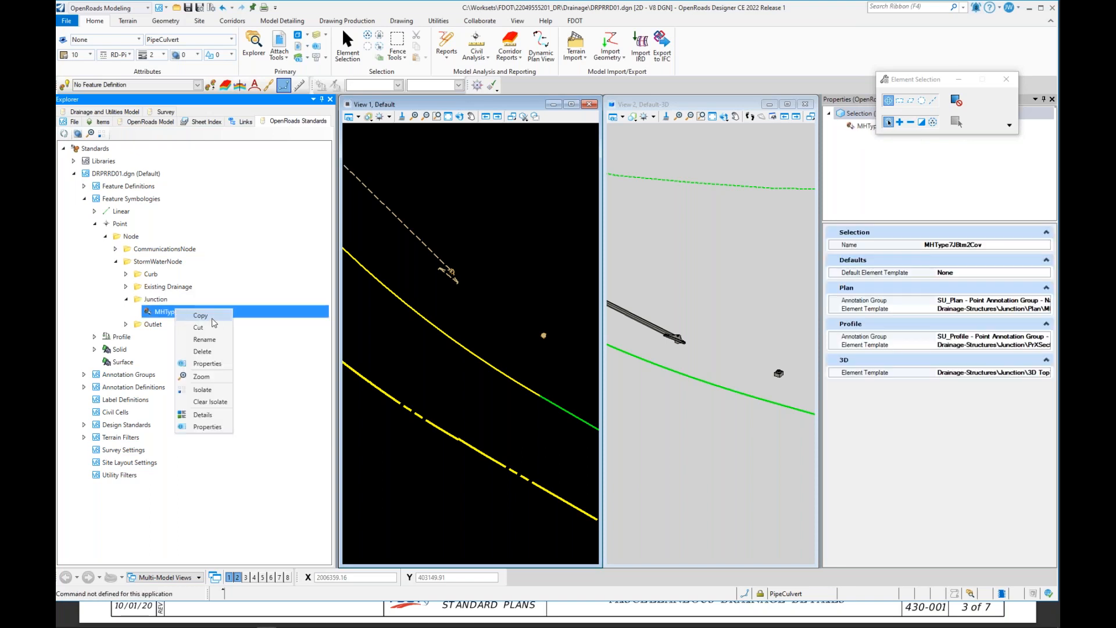
pyautogui.click(213, 318)
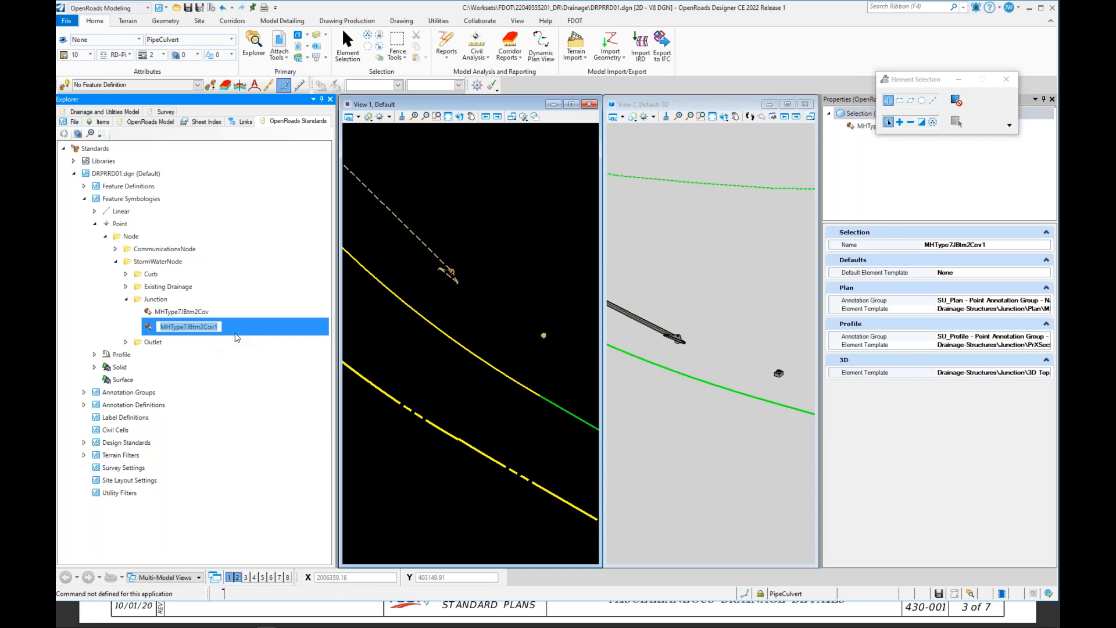
# Step: Rename the duplicated feature symbology to ConcreteJacket36
pyautogui.write('Con')
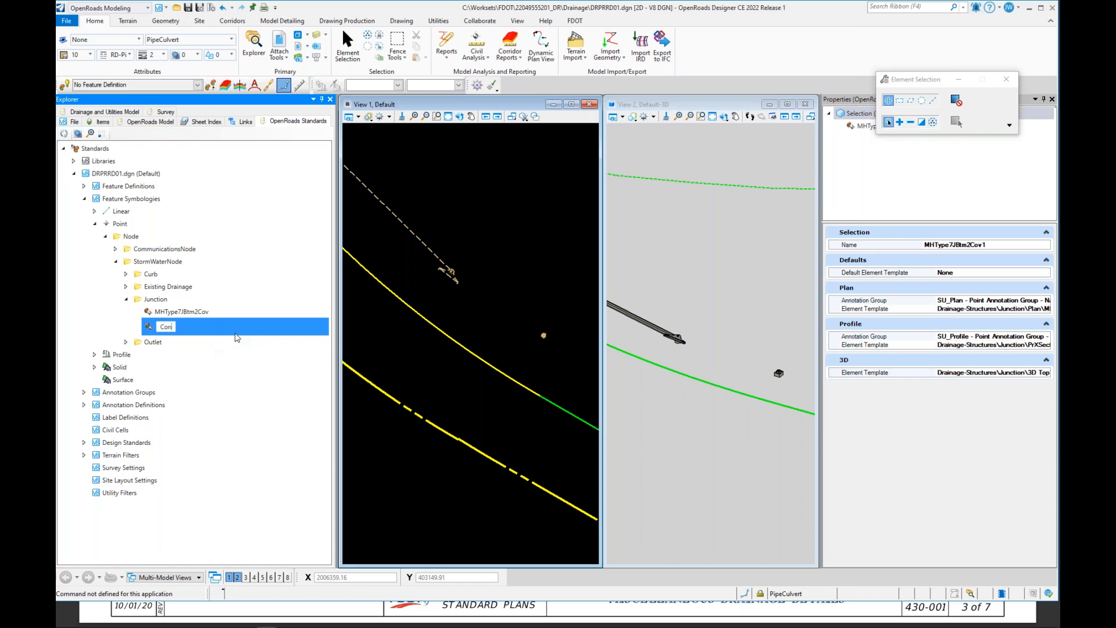
pyautogui.write('creteJacket36')
pyautogui.press('Return')
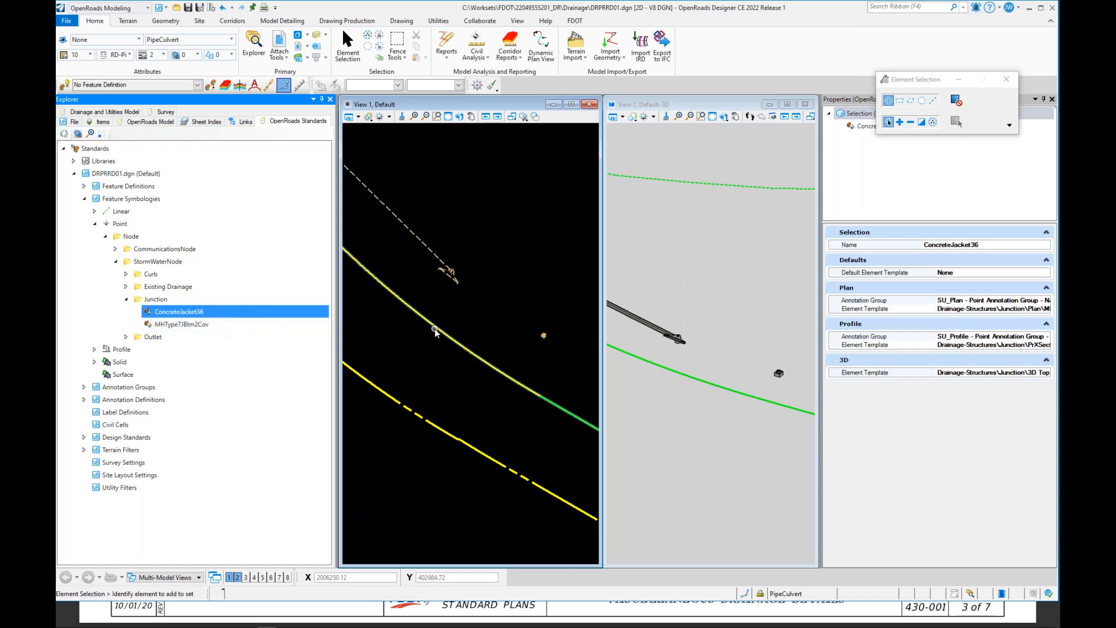
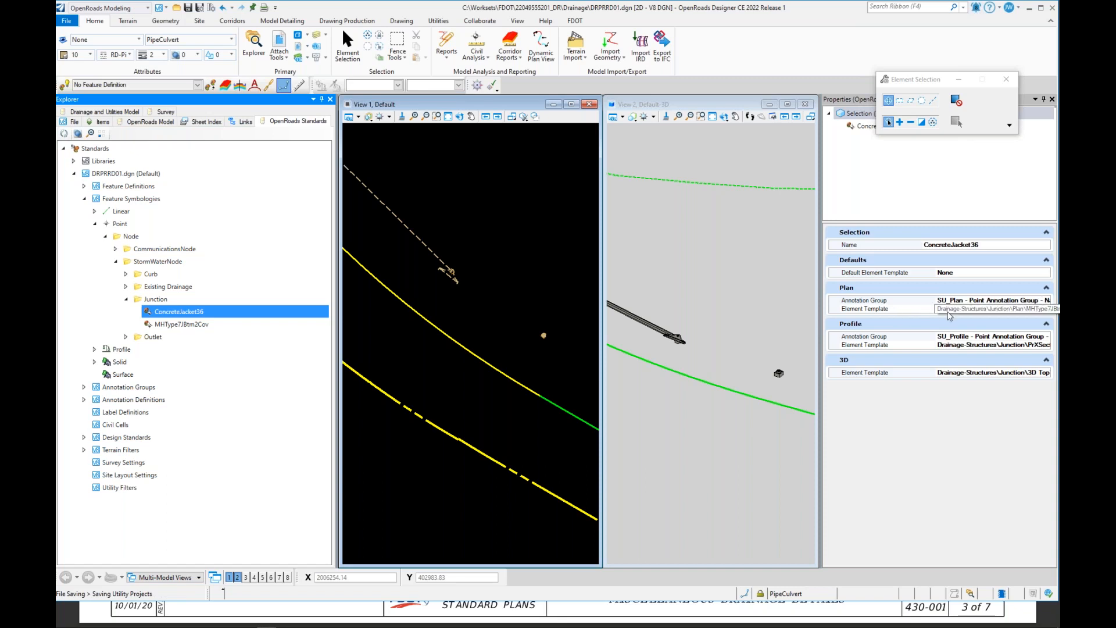
# Step: Set the ConcreteJacket36 symbology's Plan element template to ConcreteJacket36 and save the file
pyautogui.click(998, 310)
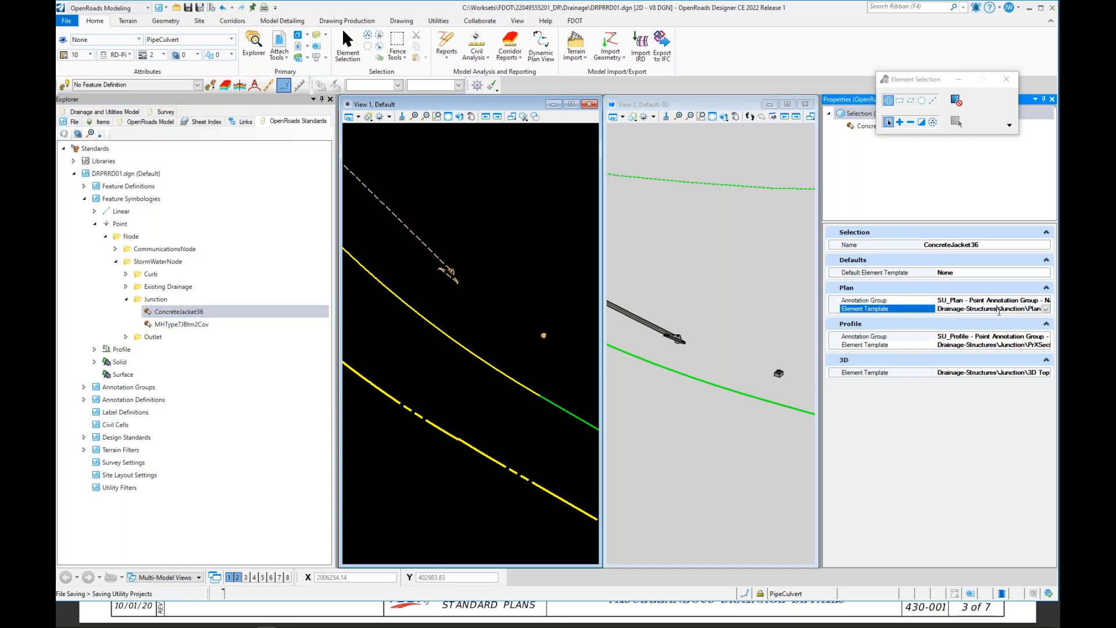
pyautogui.click(1046, 310)
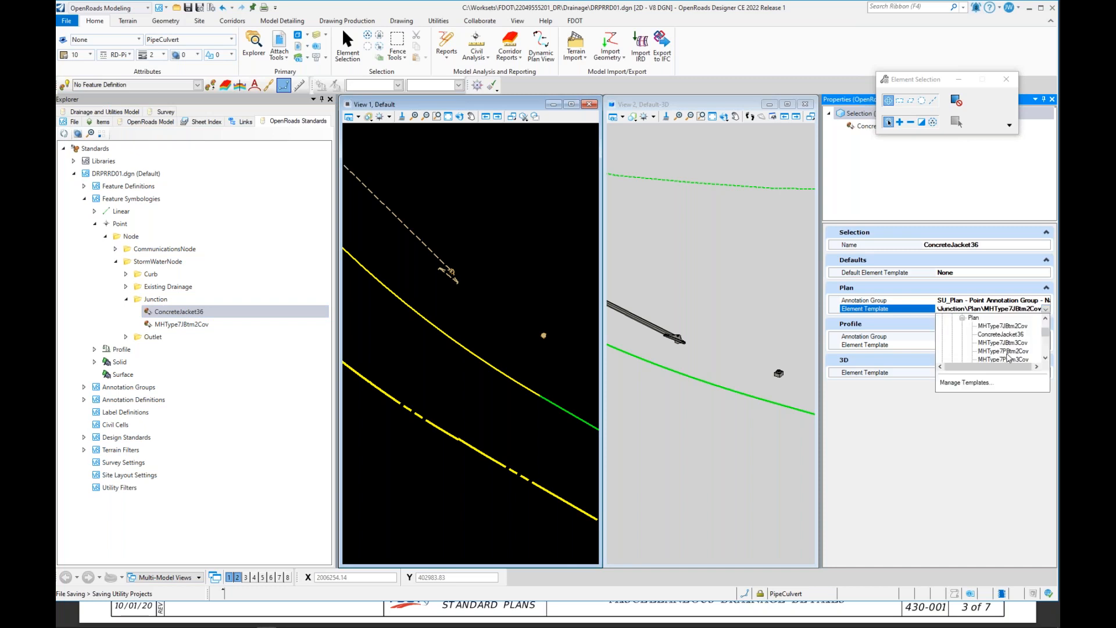
pyautogui.click(1000, 335)
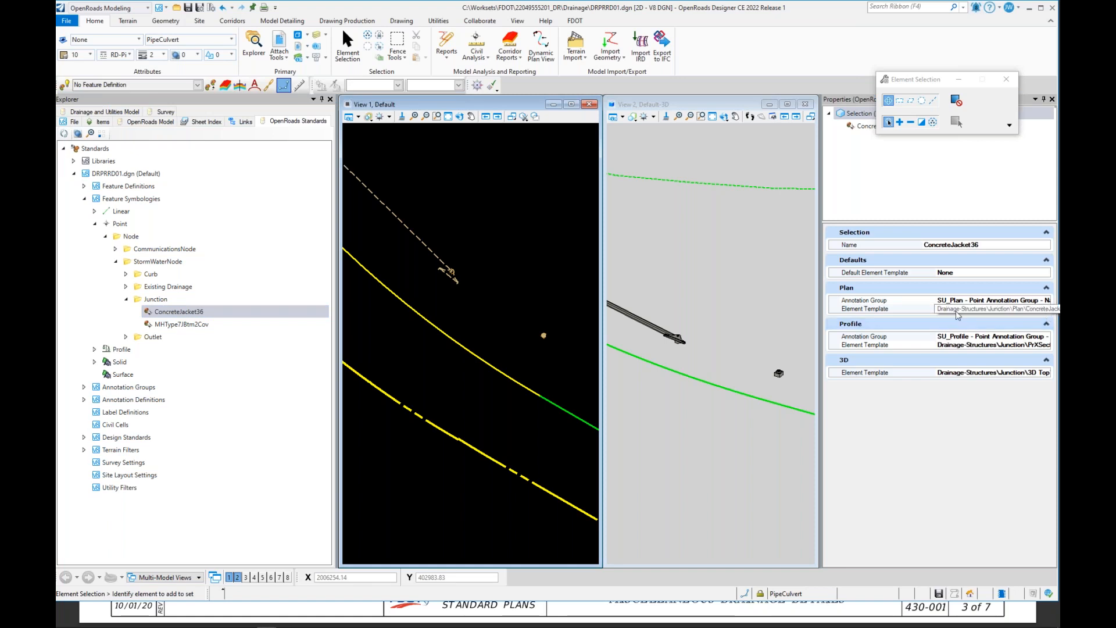
pyautogui.hotkey('ctrl', 's')
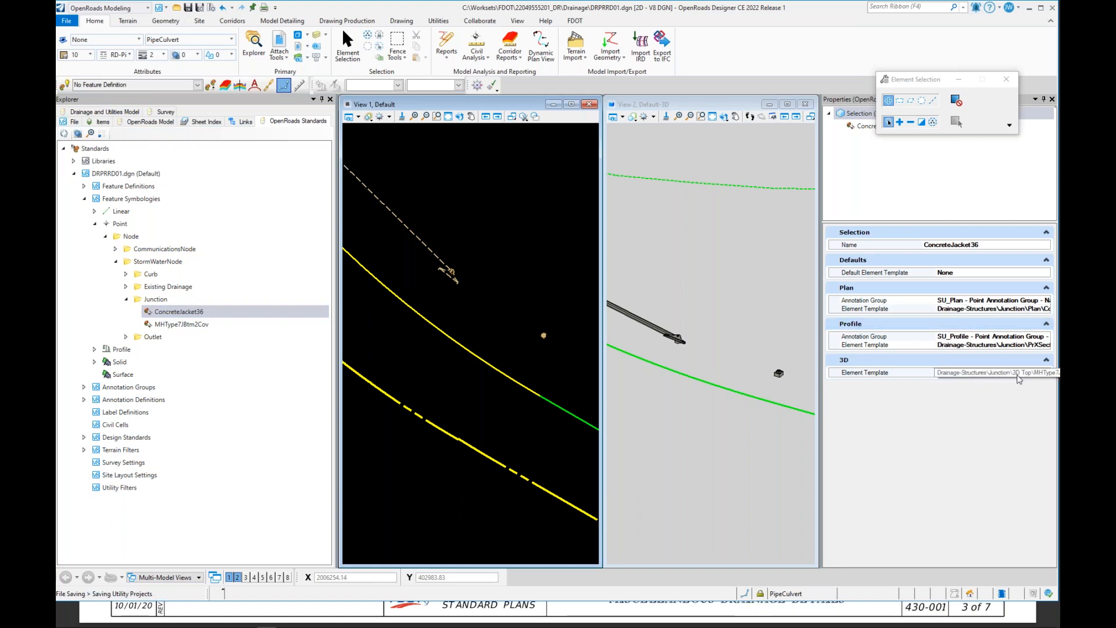
# Step: Set the symbology's 3D element template to ConcreteJacket36_3D under 3D Top and save the file
pyautogui.click(1026, 373)
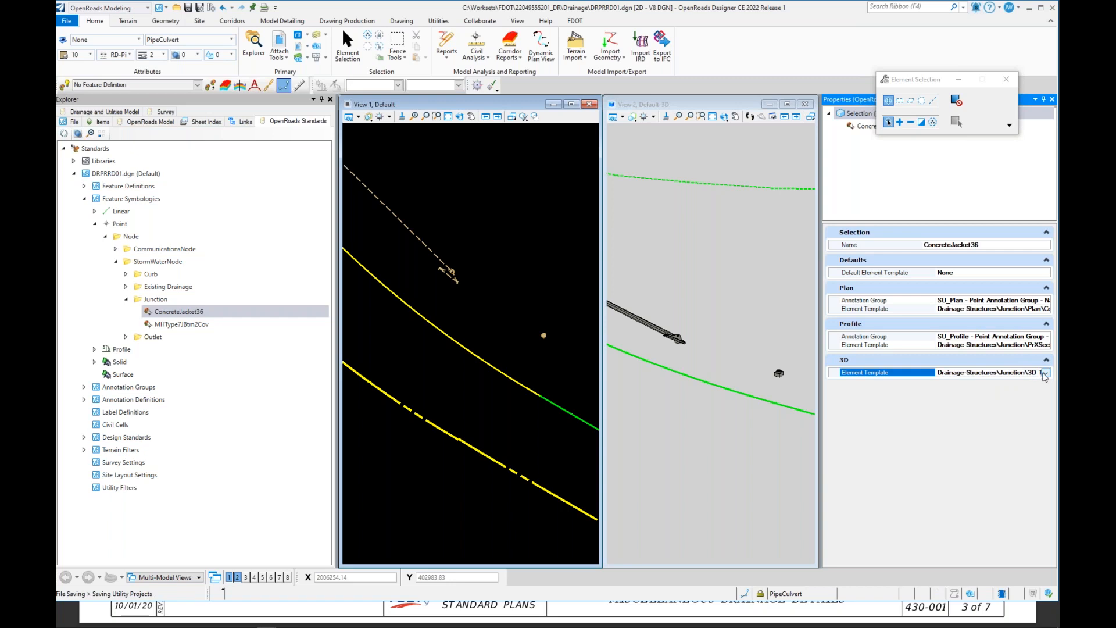
pyautogui.click(1045, 373)
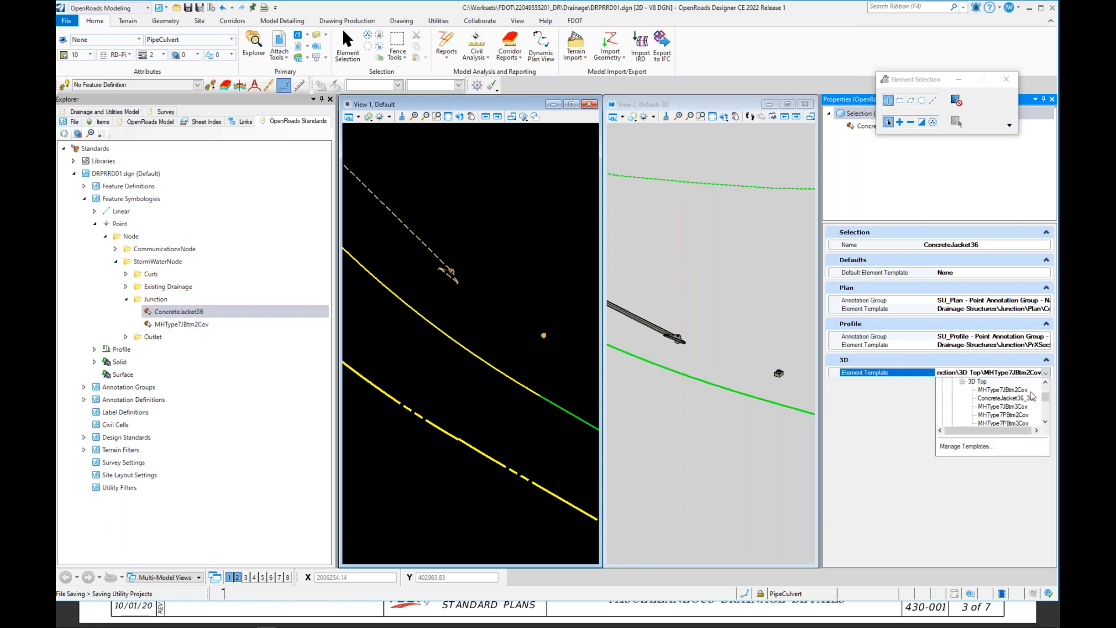
pyautogui.click(1012, 399)
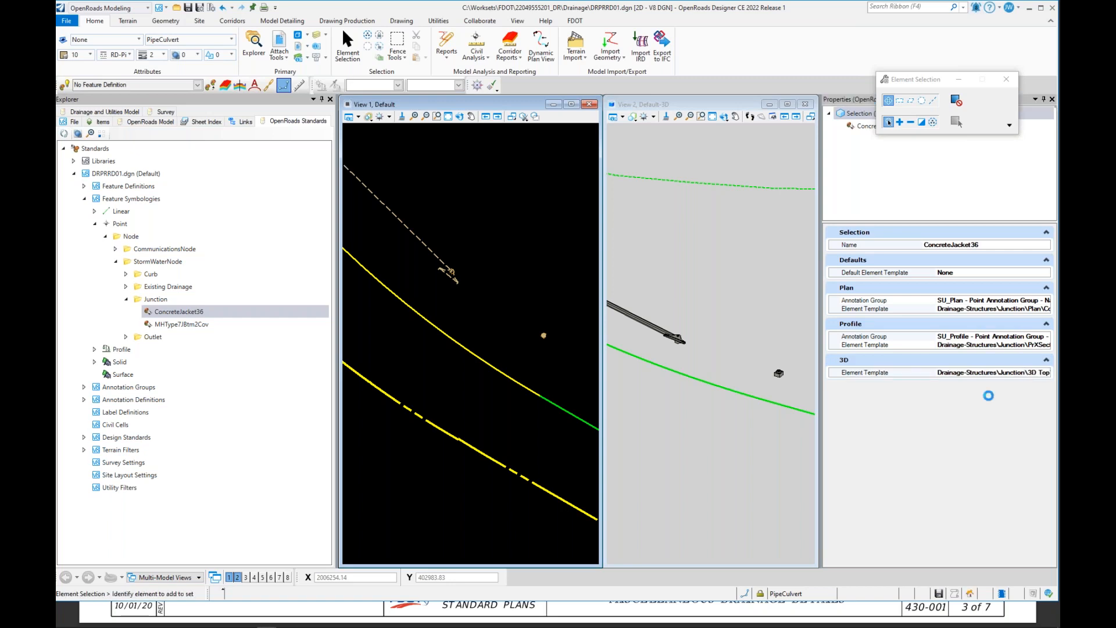
pyautogui.hotkey('ctrl', 's')
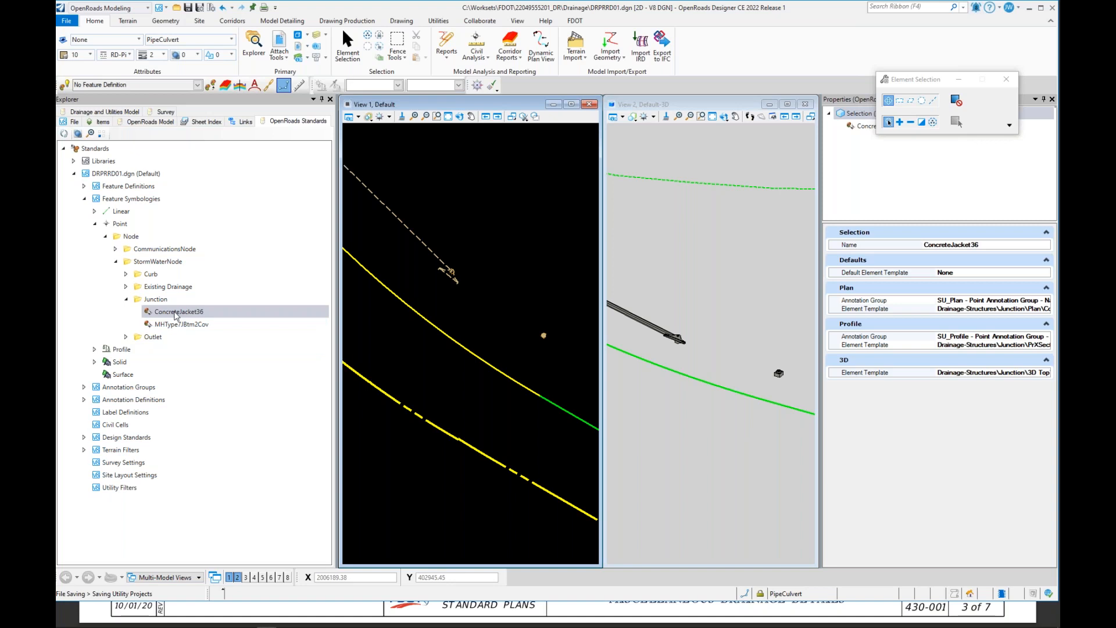
# Step: Browse to the Solid StormWaterNode Junction symbology MHType7JBtm2Cov and copy it to make a duplicate
pyautogui.click(94, 362)
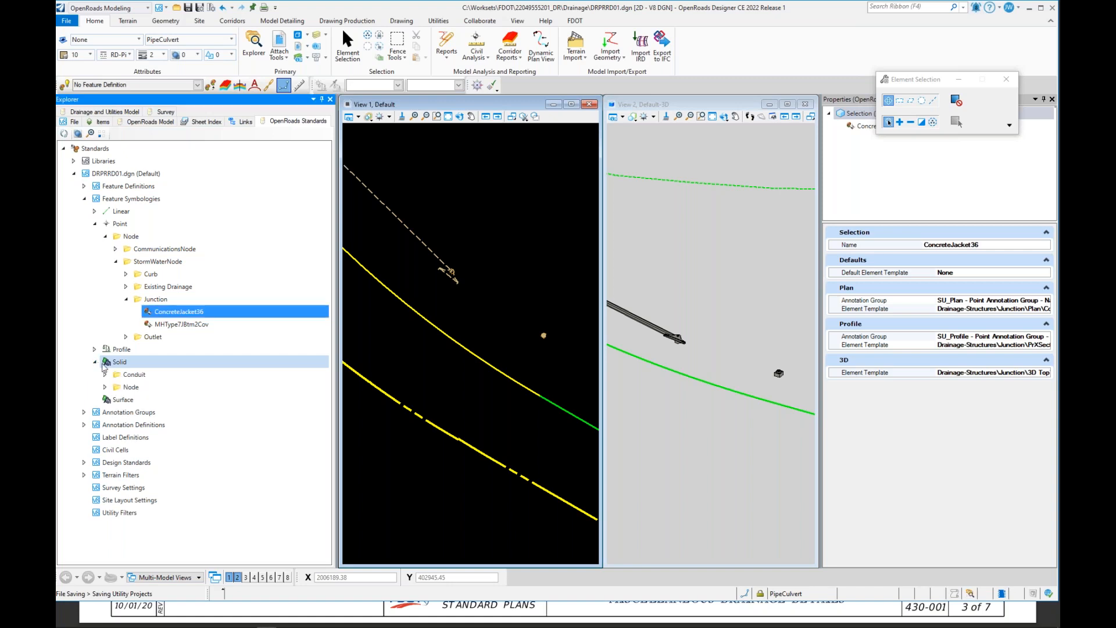
pyautogui.click(105, 386)
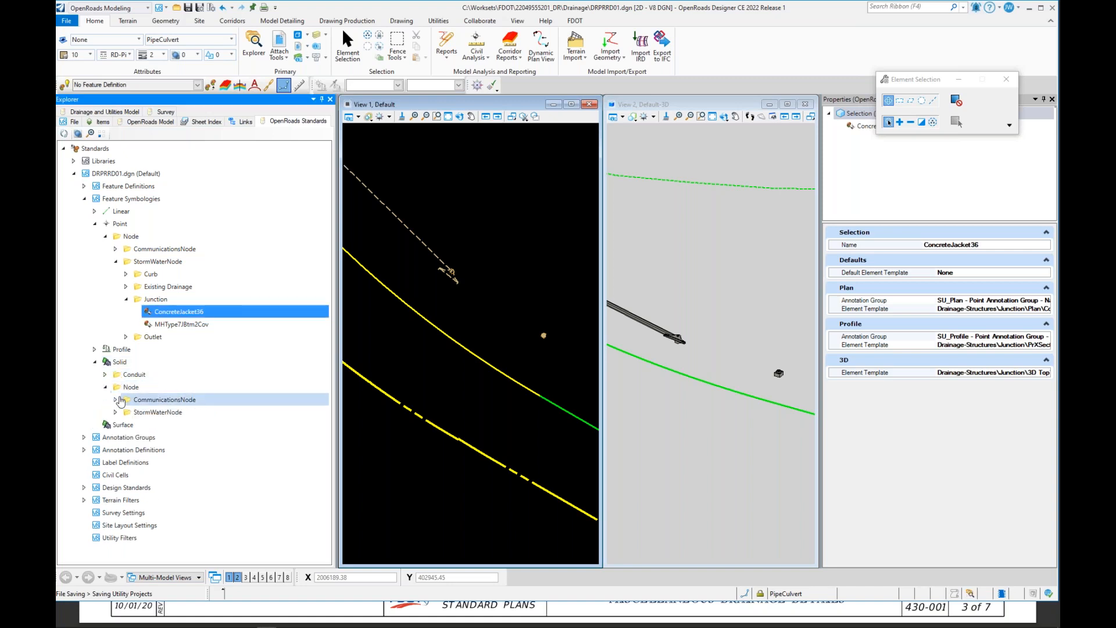
pyautogui.click(116, 412)
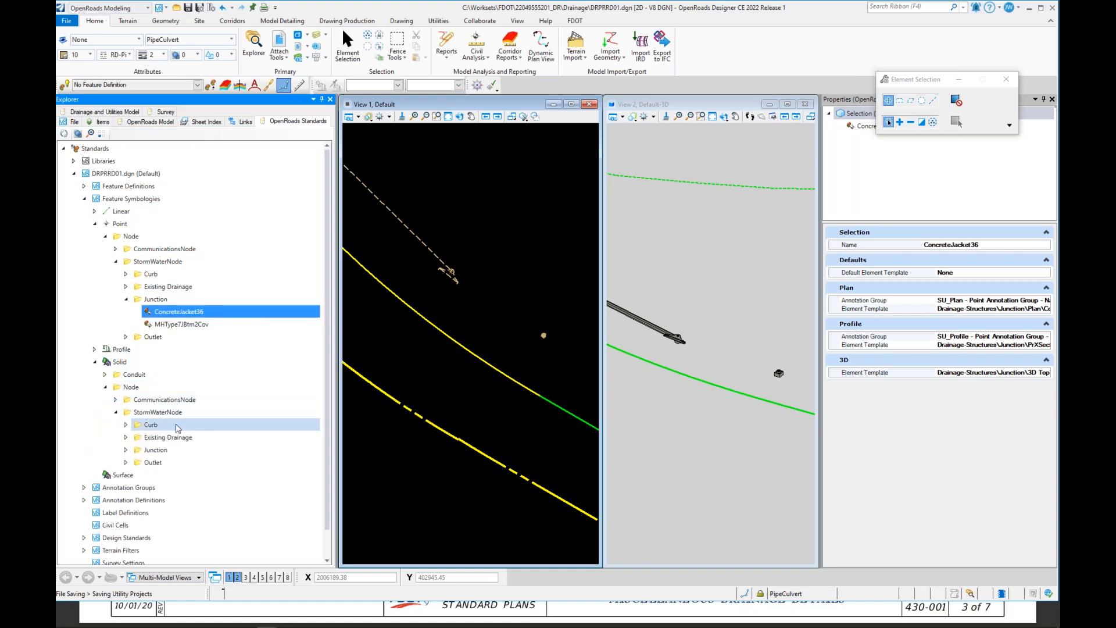
pyautogui.click(126, 450)
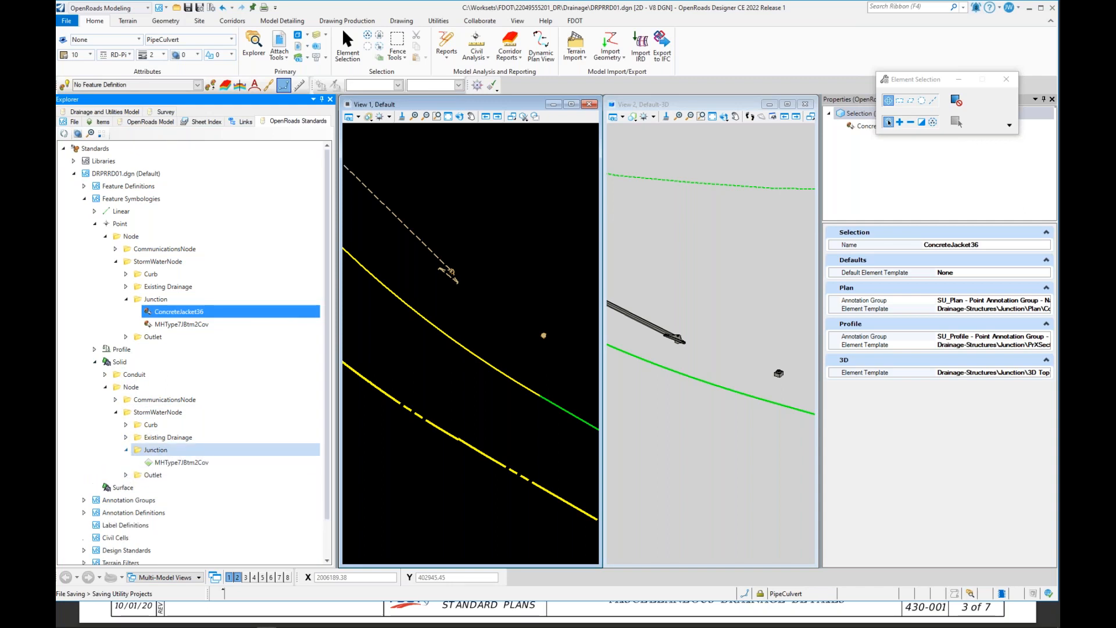
pyautogui.click(169, 464)
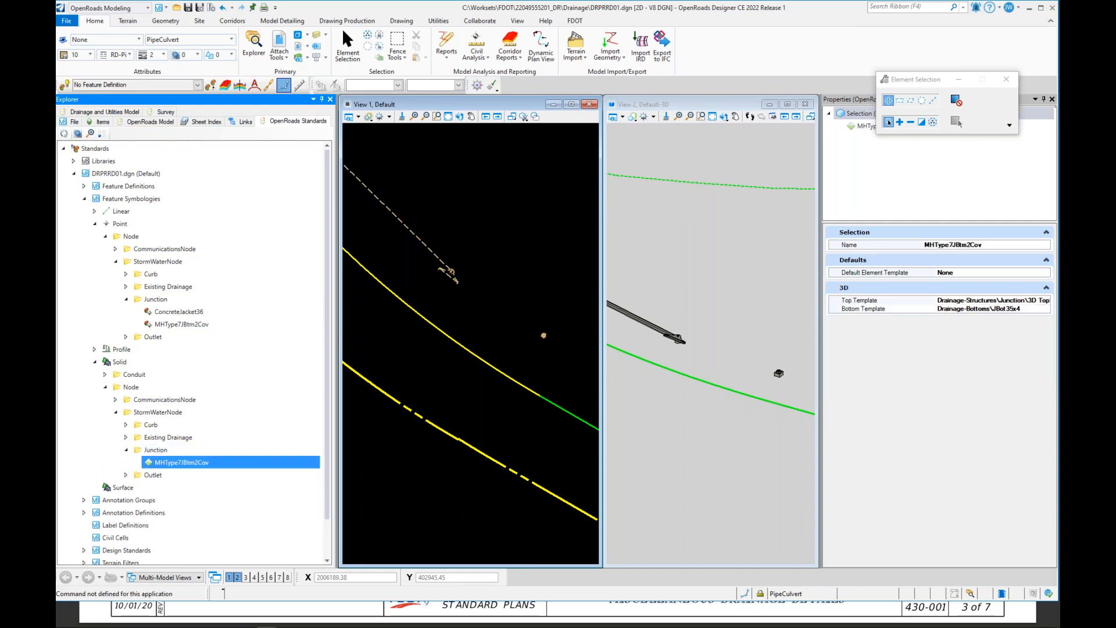
pyautogui.rightClick(172, 463)
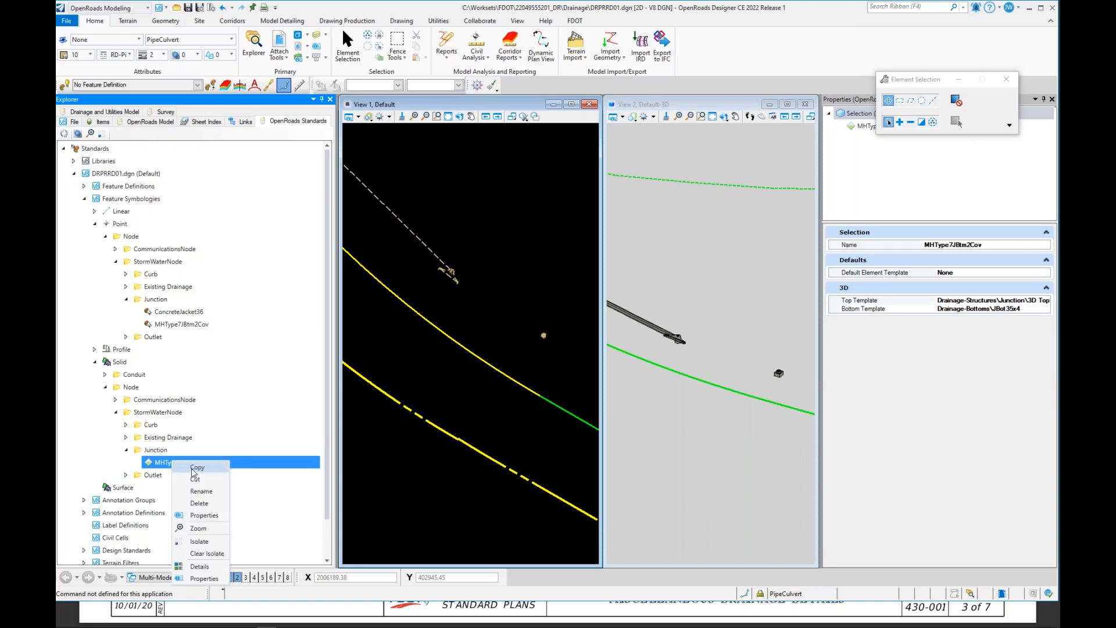
pyautogui.click(206, 472)
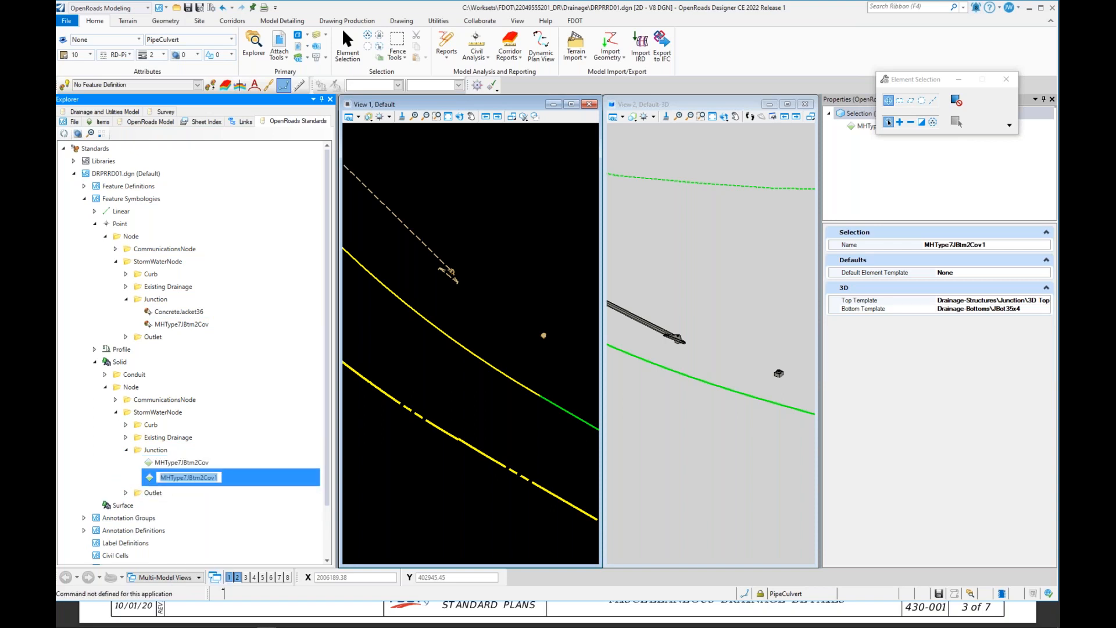
# Step: Rename the duplicated solid feature symbology to ConcreteJacket36_3D
pyautogui.write('Concrete')
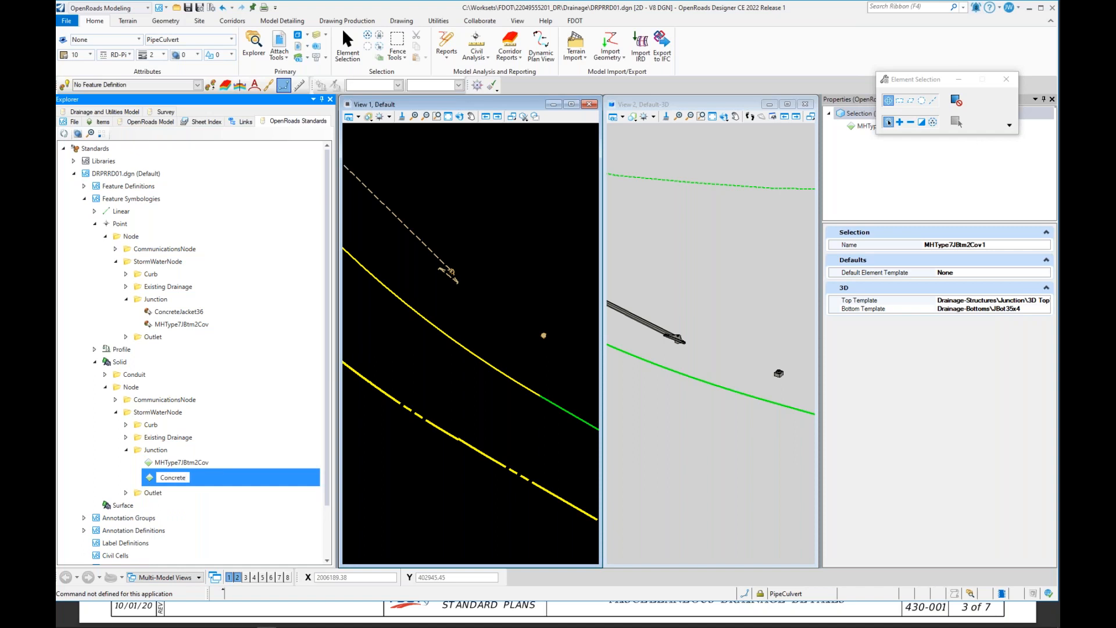
pyautogui.write('Jacket36_3D')
pyautogui.press('Return')
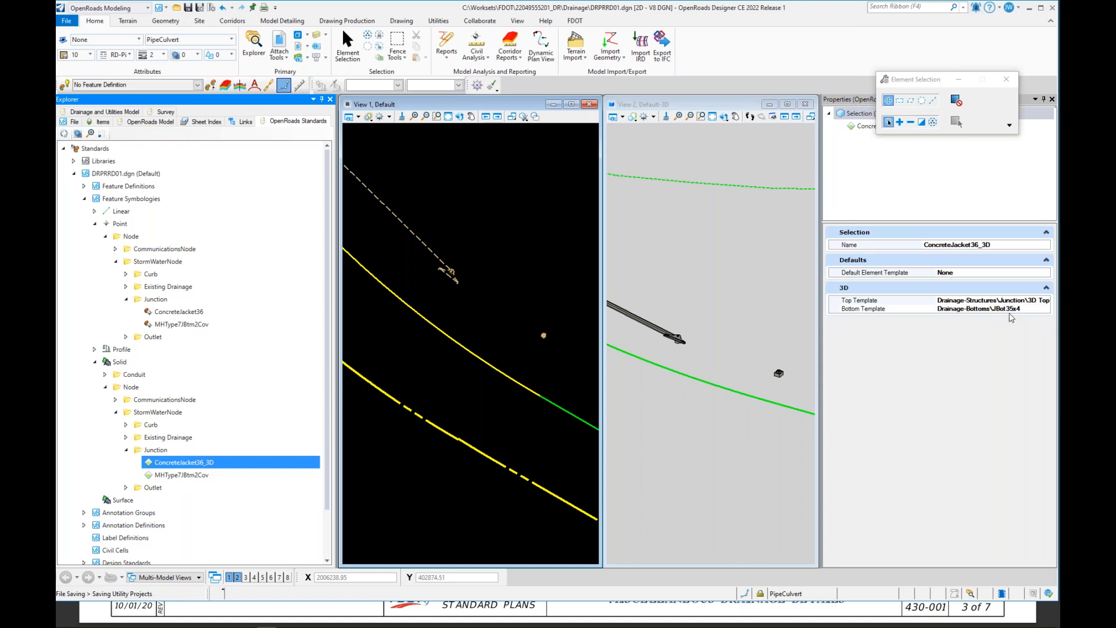
# Step: Set the ConcreteJacket36_3D solid symbology's Top Template to None
pyautogui.click(1047, 302)
pyautogui.click(1045, 301)
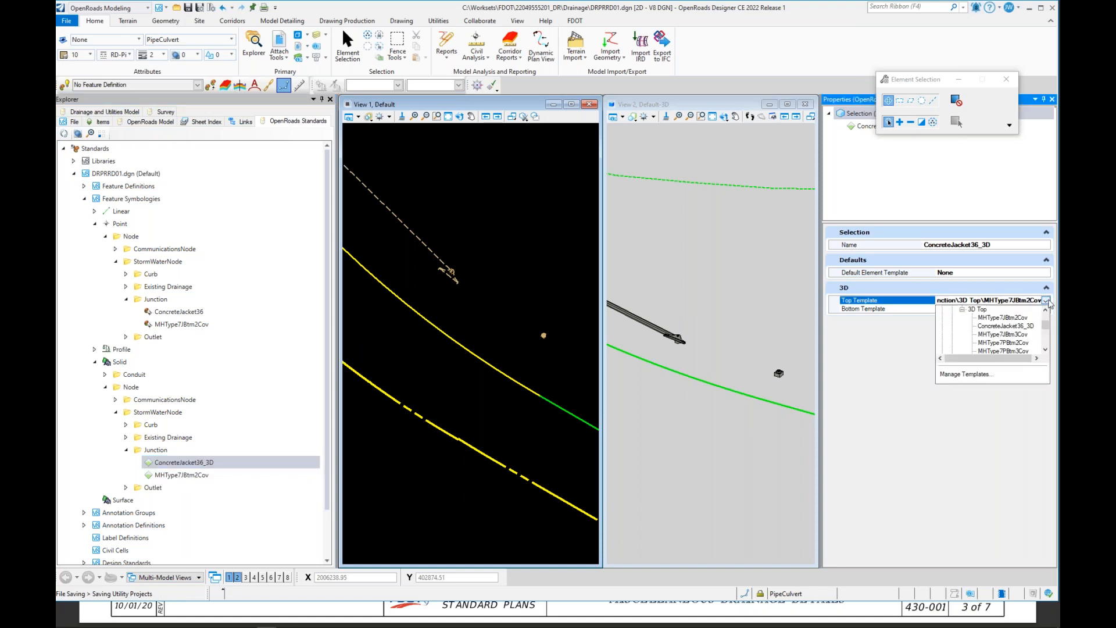
pyautogui.click(962, 309)
pyautogui.scroll(3, 954, 345)
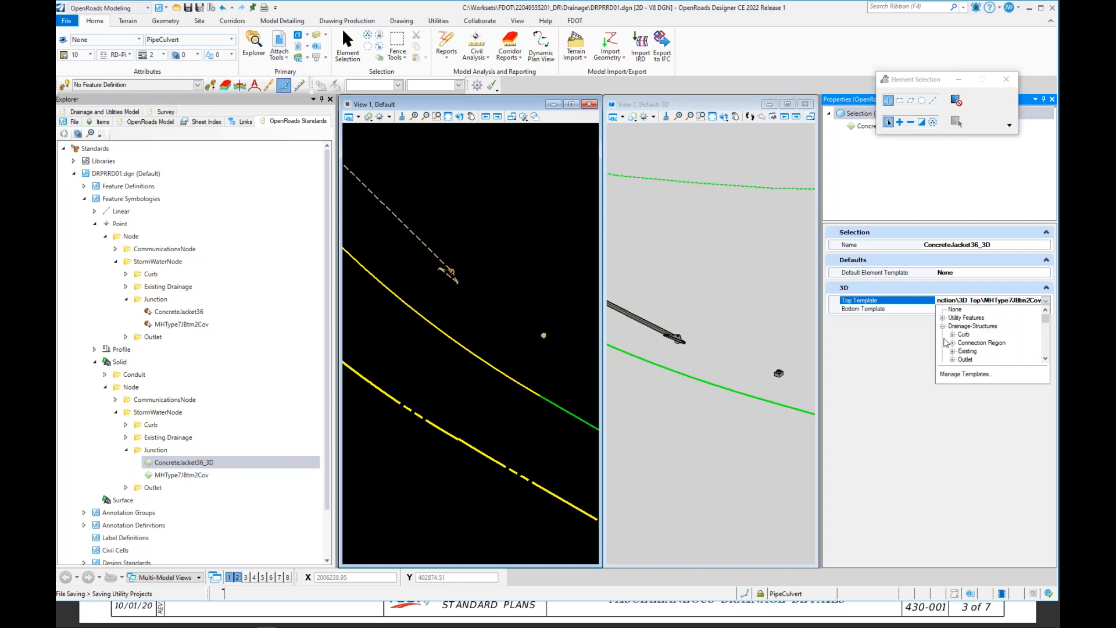
pyautogui.click(955, 310)
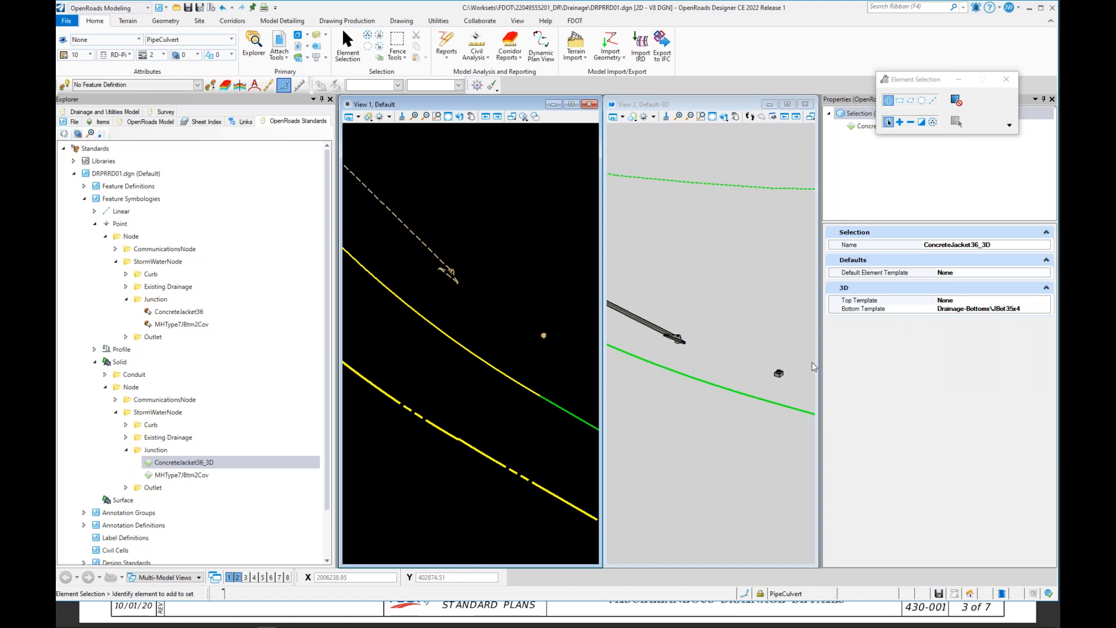
# Step: Set the Bottom Template to ConcreteJacket36_3D under Drainage-Structures, Junction, 3D Top
pyautogui.click(1037, 309)
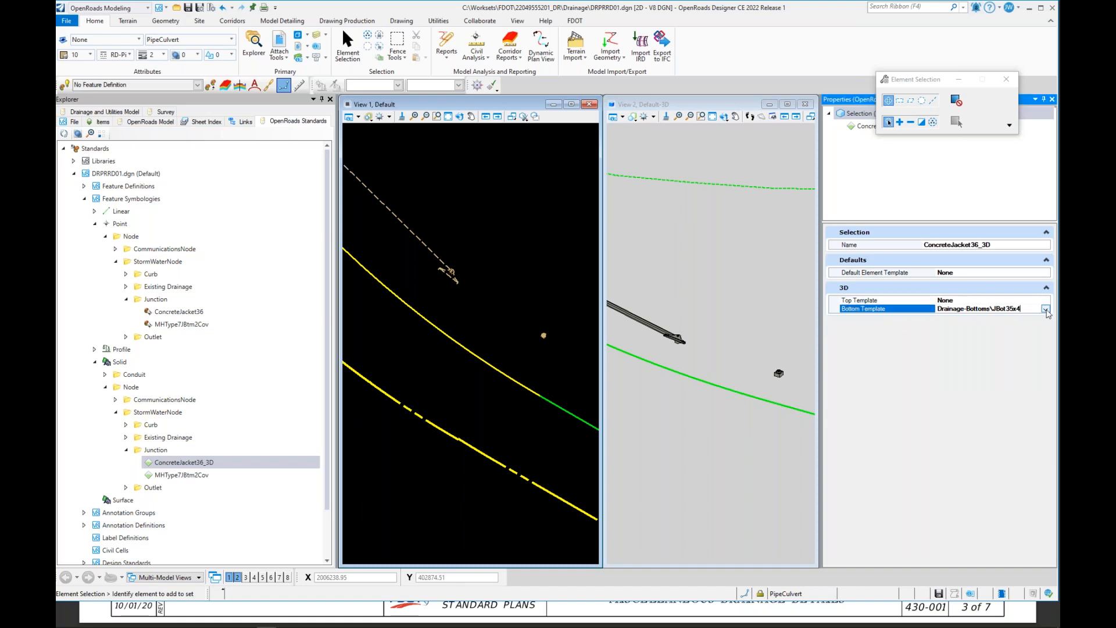
pyautogui.click(1044, 309)
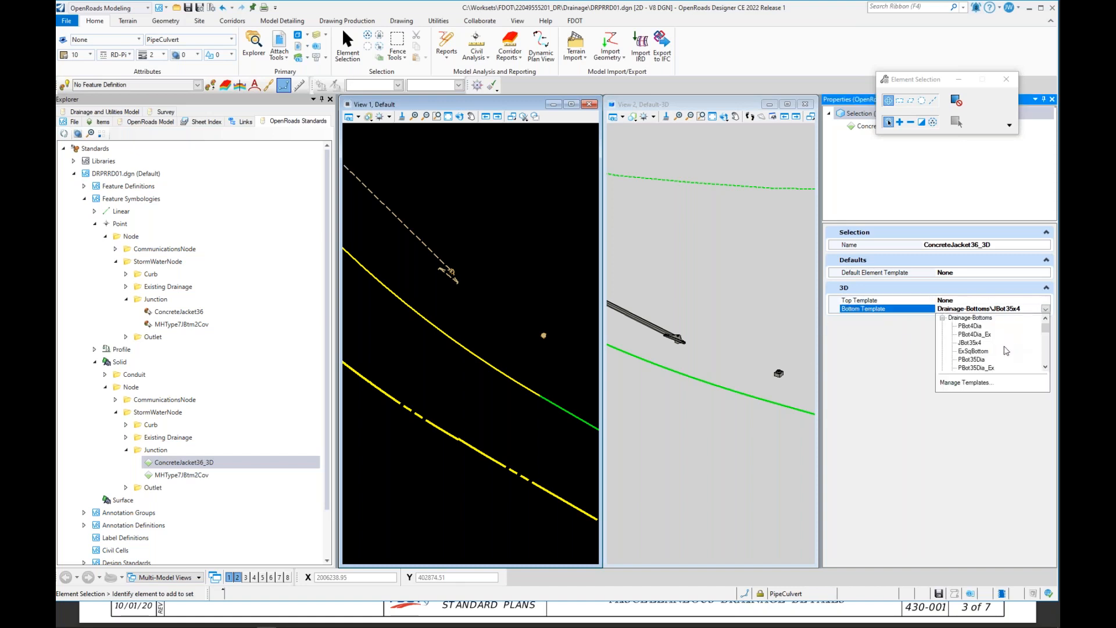
pyautogui.click(942, 319)
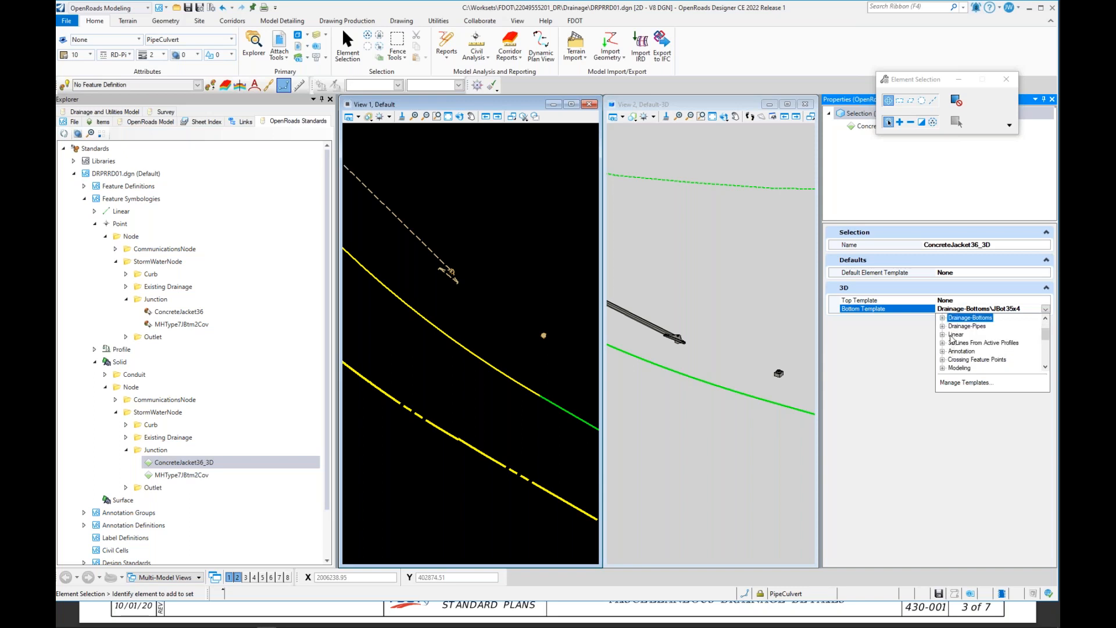
pyautogui.scroll(1, 951, 340)
pyautogui.scroll(-2, 942, 352)
pyautogui.scroll(-1, 959, 337)
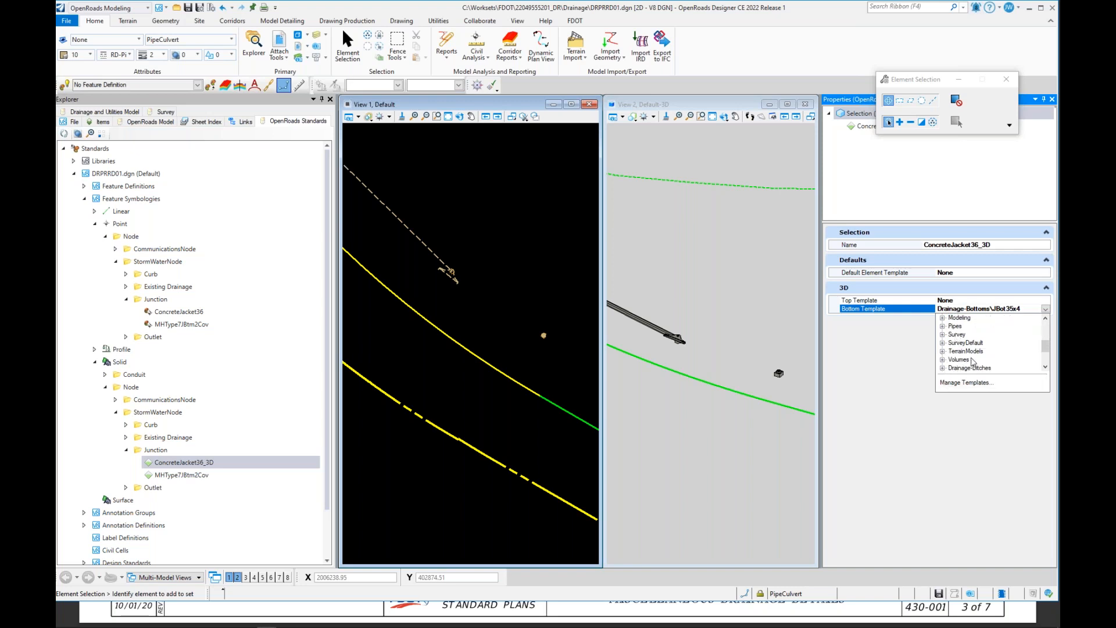
pyautogui.scroll(1, 997, 358)
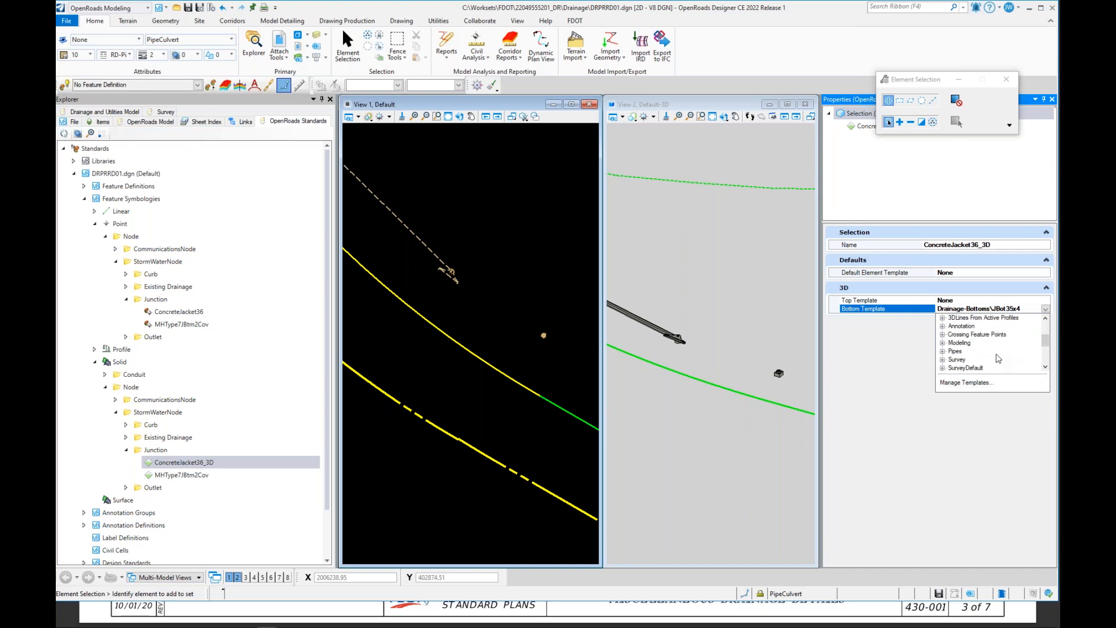
pyautogui.scroll(2, 998, 358)
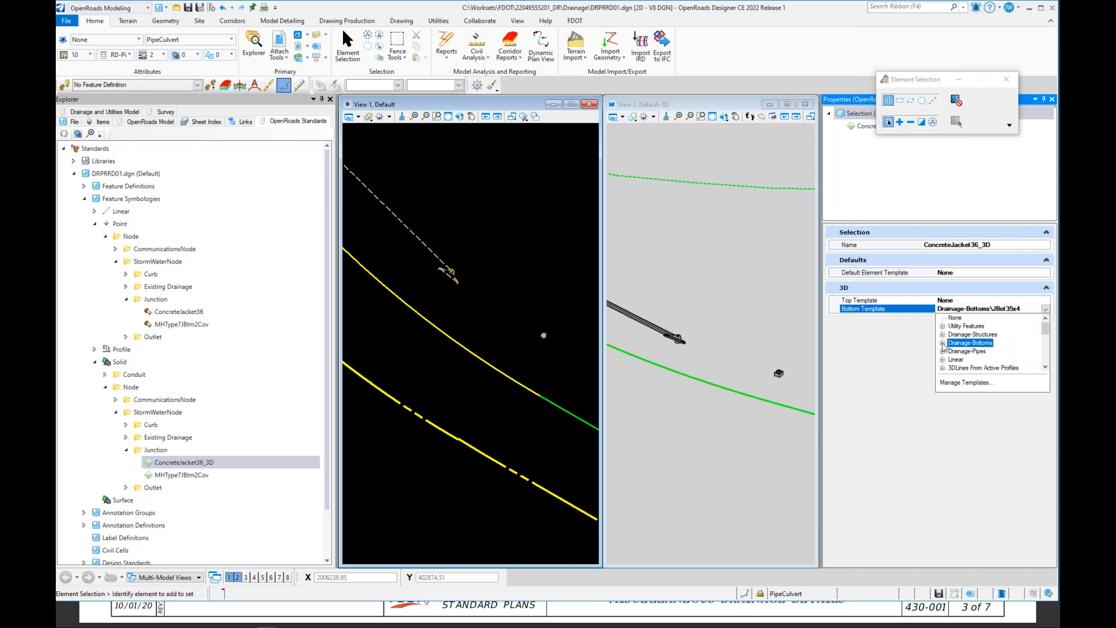
pyautogui.click(942, 334)
pyautogui.scroll(-1, 947, 347)
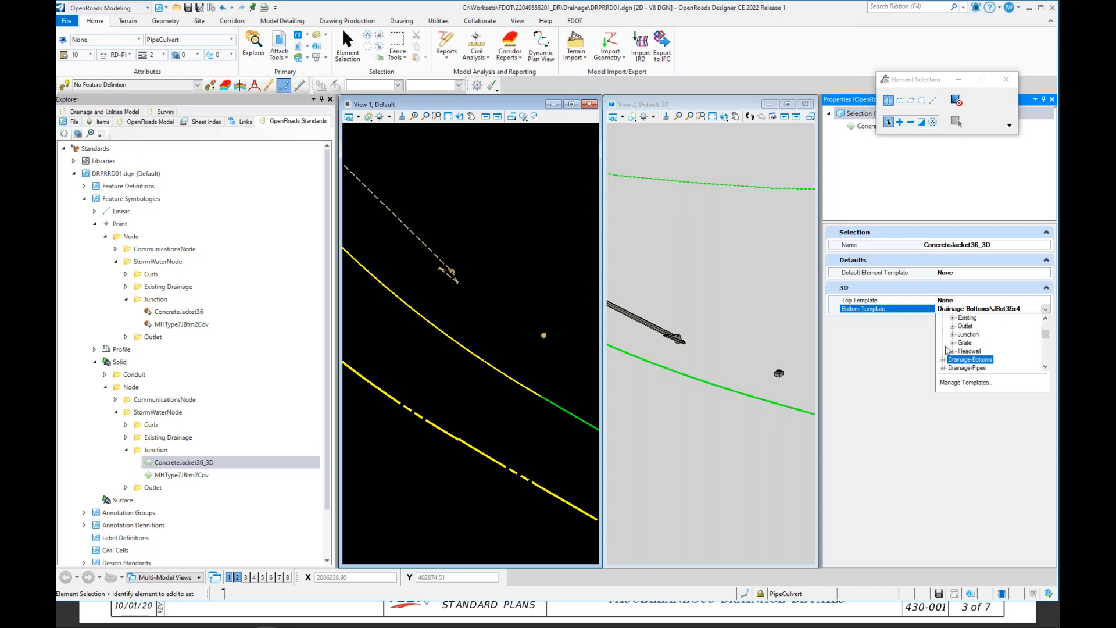
pyautogui.click(952, 334)
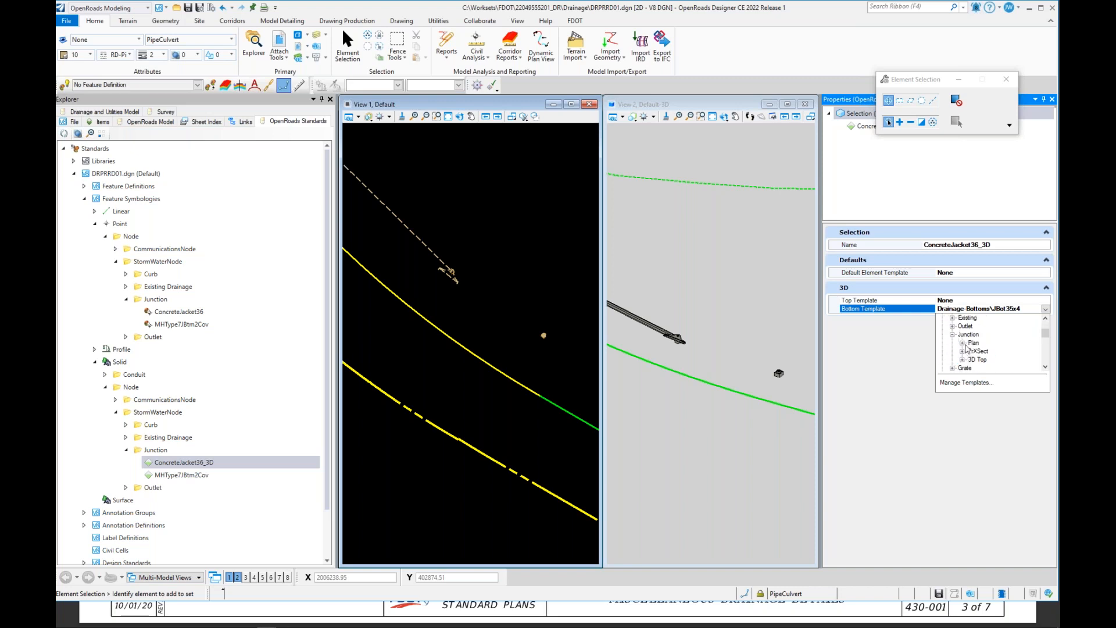
pyautogui.click(963, 359)
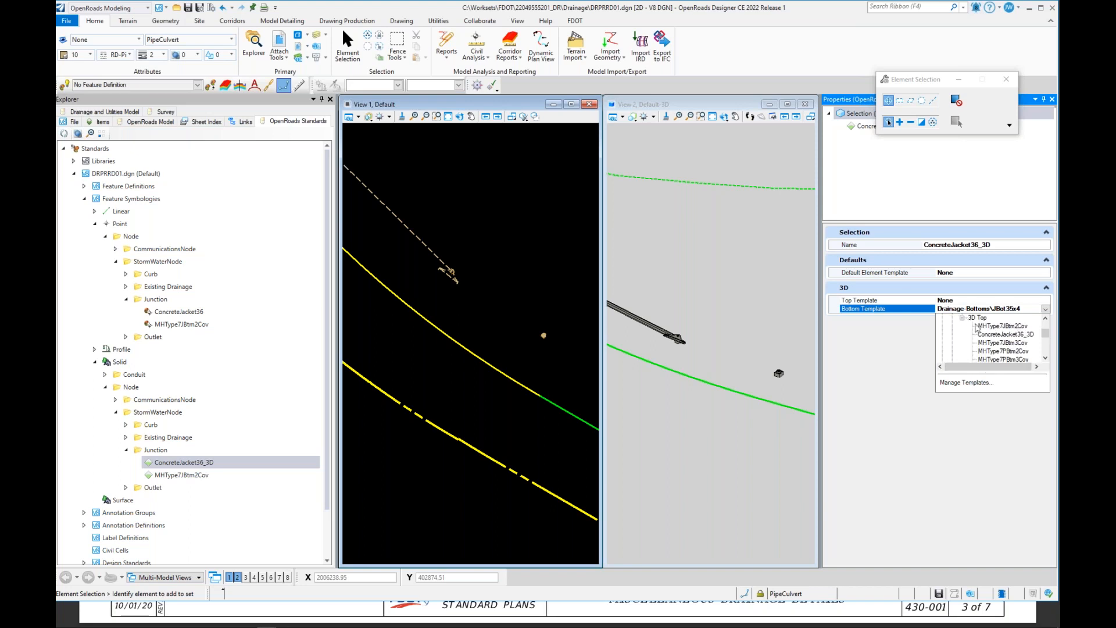
pyautogui.click(1006, 335)
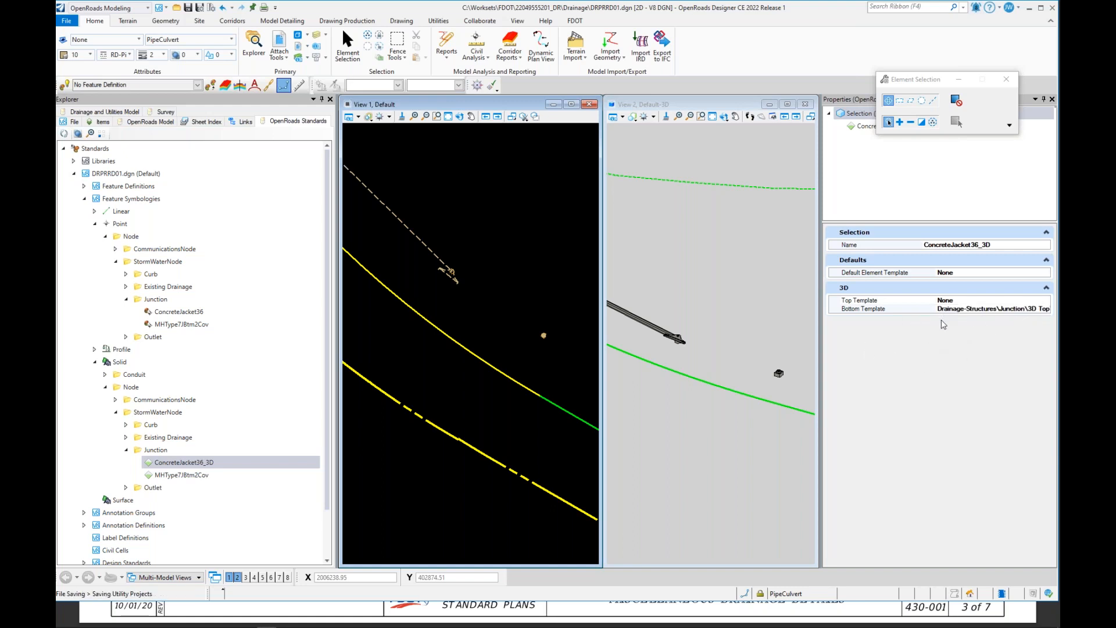
# Step: Browse to the StormWaterNode Junction feature definition MHType7JBtm2Cov and copy it to make a duplicate
pyautogui.click(105, 392)
pyautogui.click(94, 362)
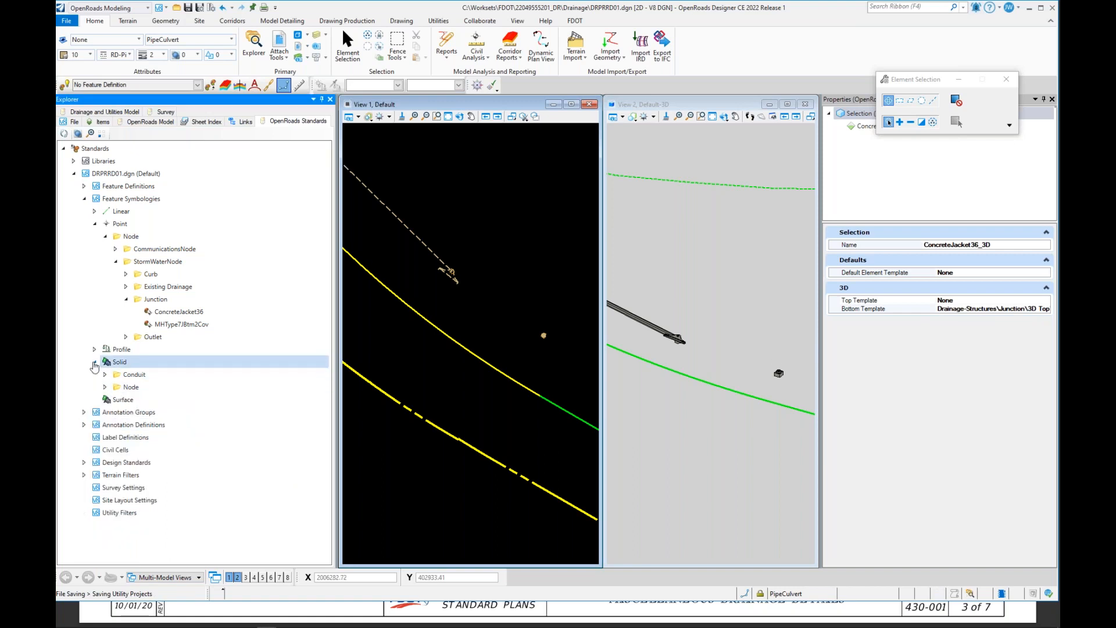
pyautogui.click(94, 362)
pyautogui.click(94, 224)
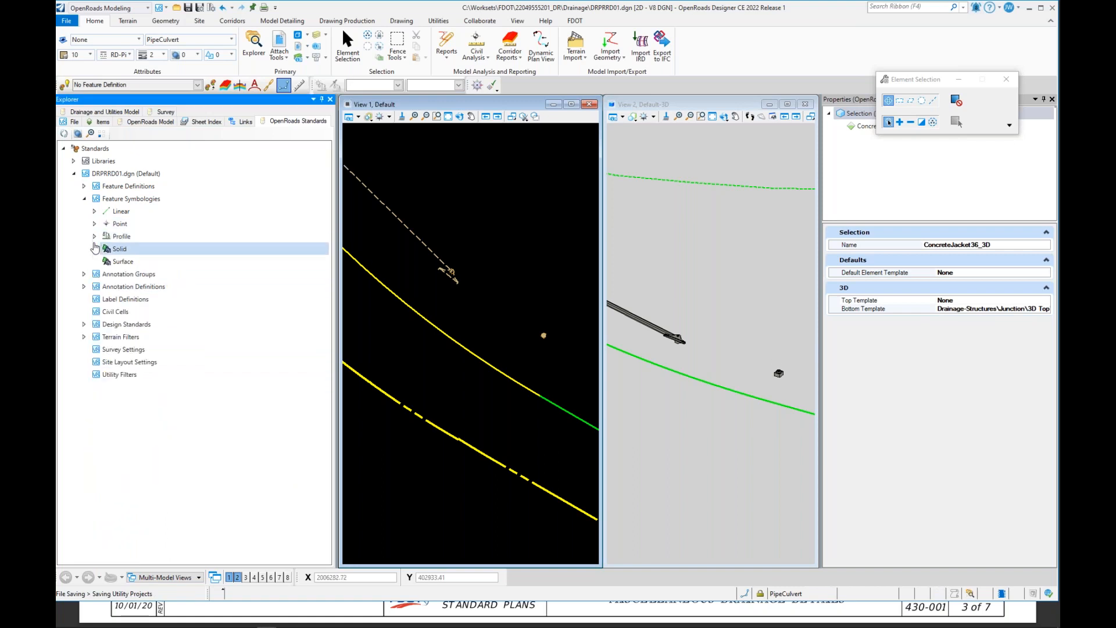
pyautogui.click(84, 186)
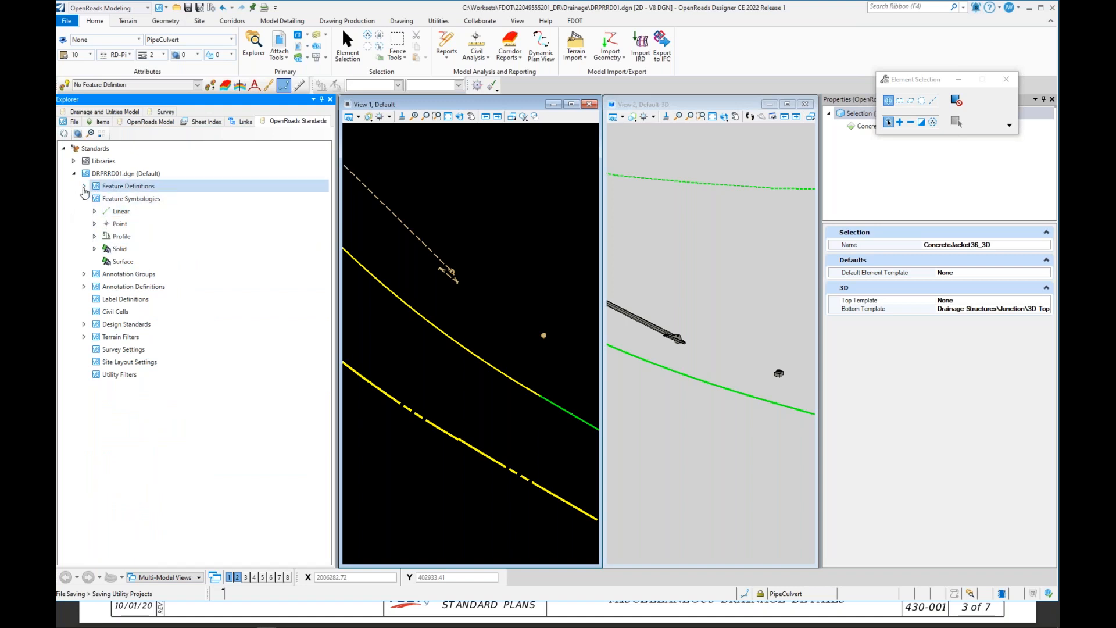
pyautogui.click(84, 186)
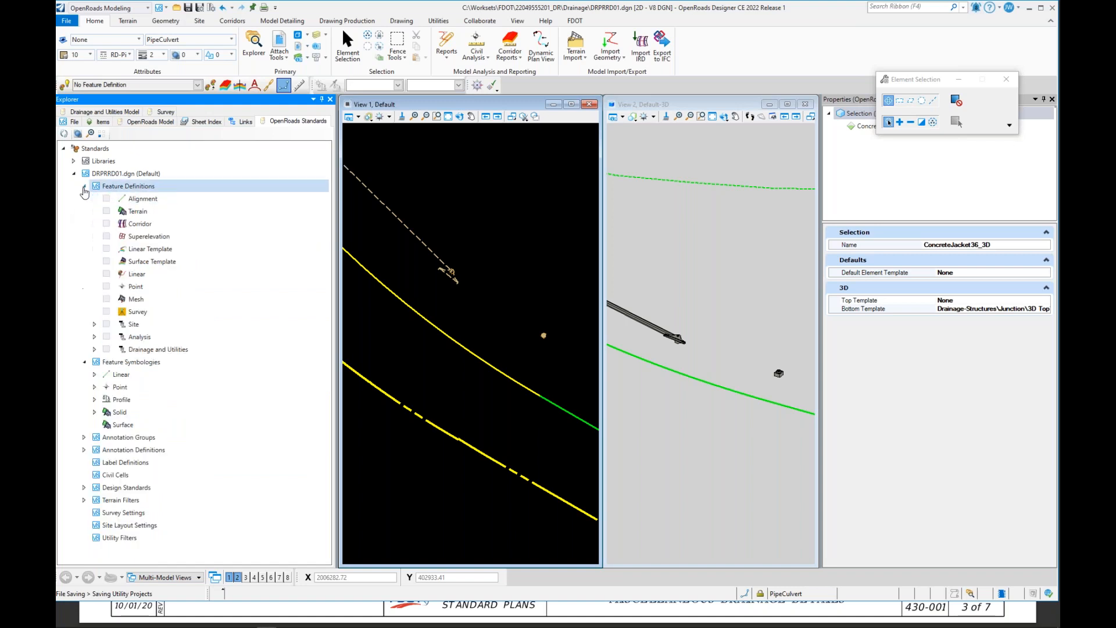
pyautogui.click(94, 350)
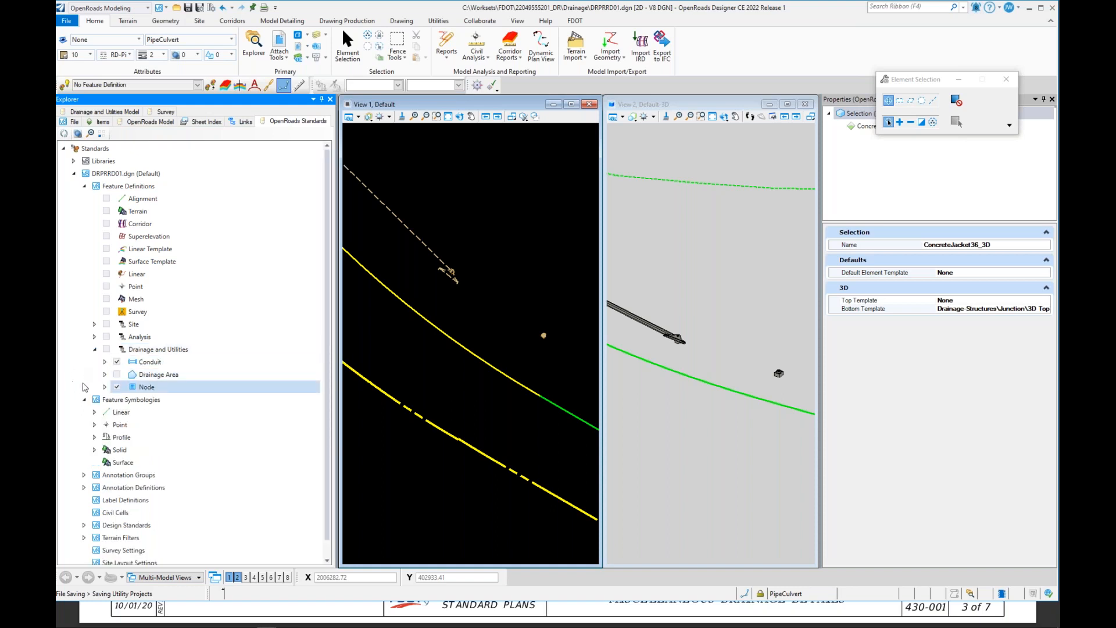
pyautogui.click(105, 386)
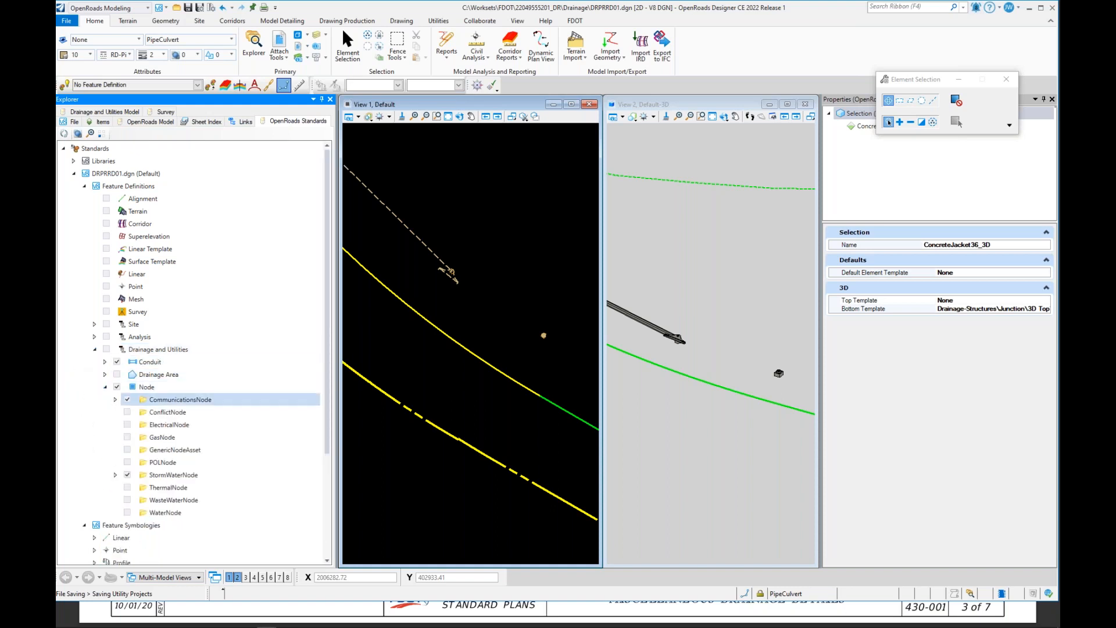
pyautogui.click(115, 476)
pyautogui.click(126, 488)
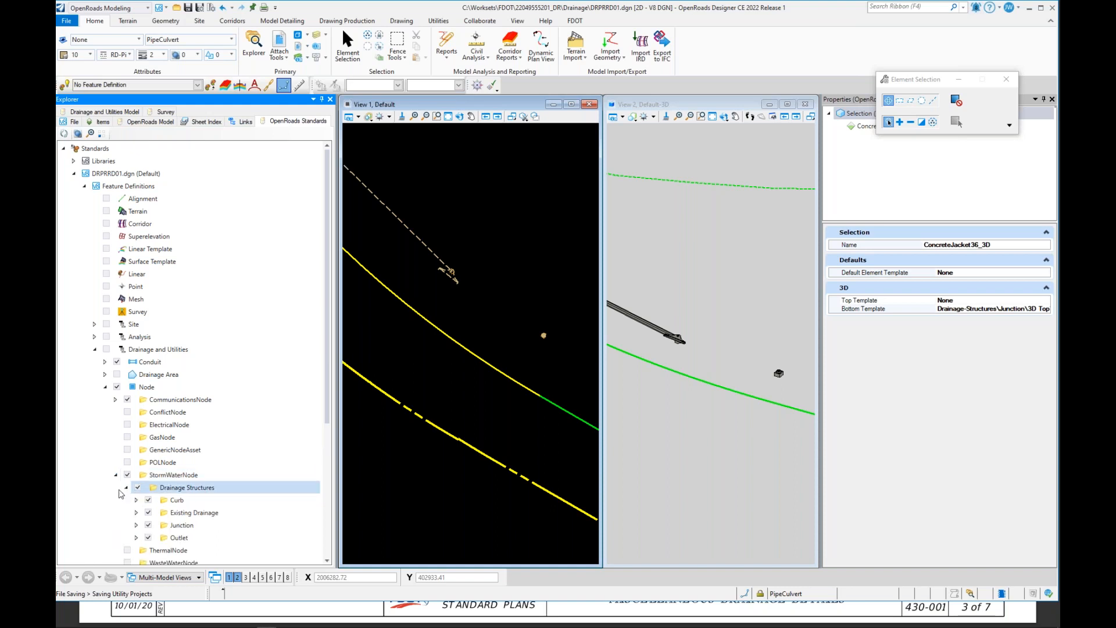
pyautogui.click(136, 525)
pyautogui.doubleClick(207, 538)
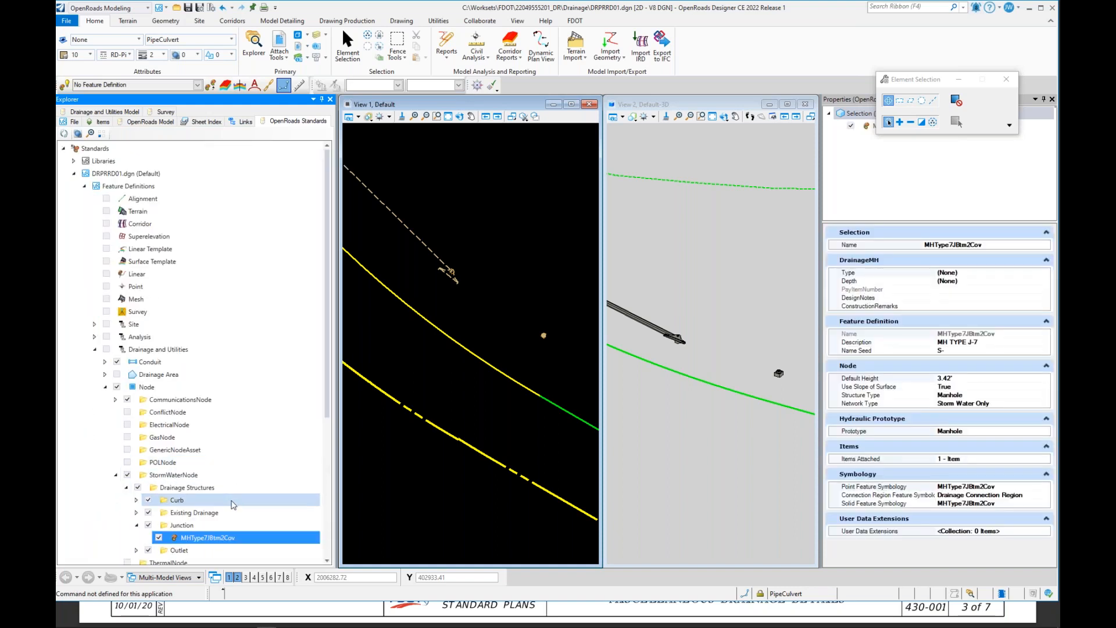
pyautogui.rightClick(218, 541)
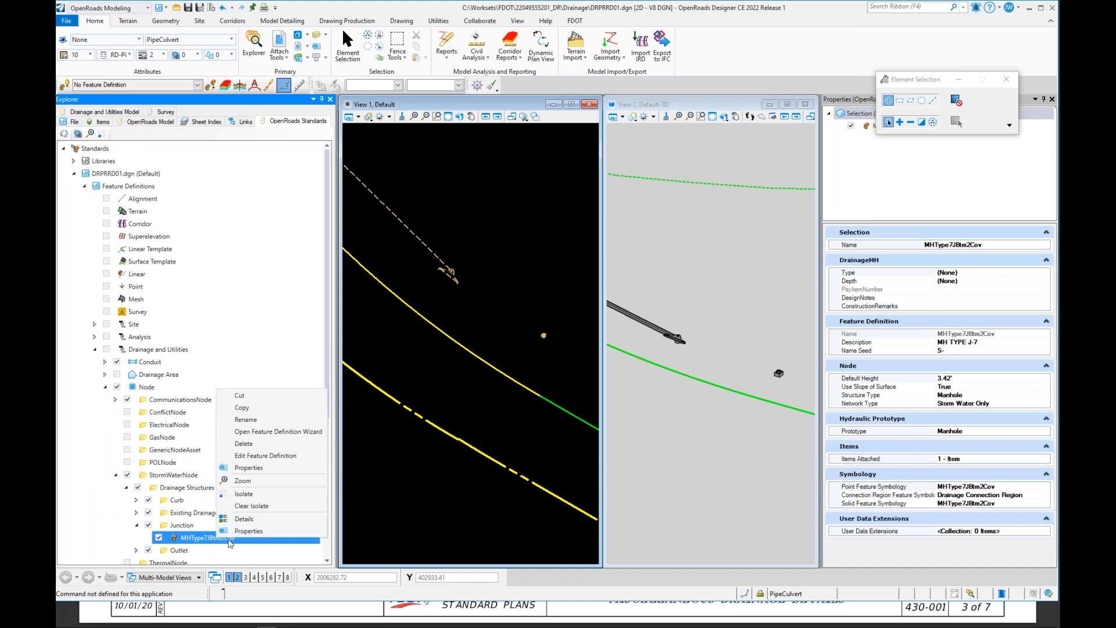
pyautogui.click(261, 413)
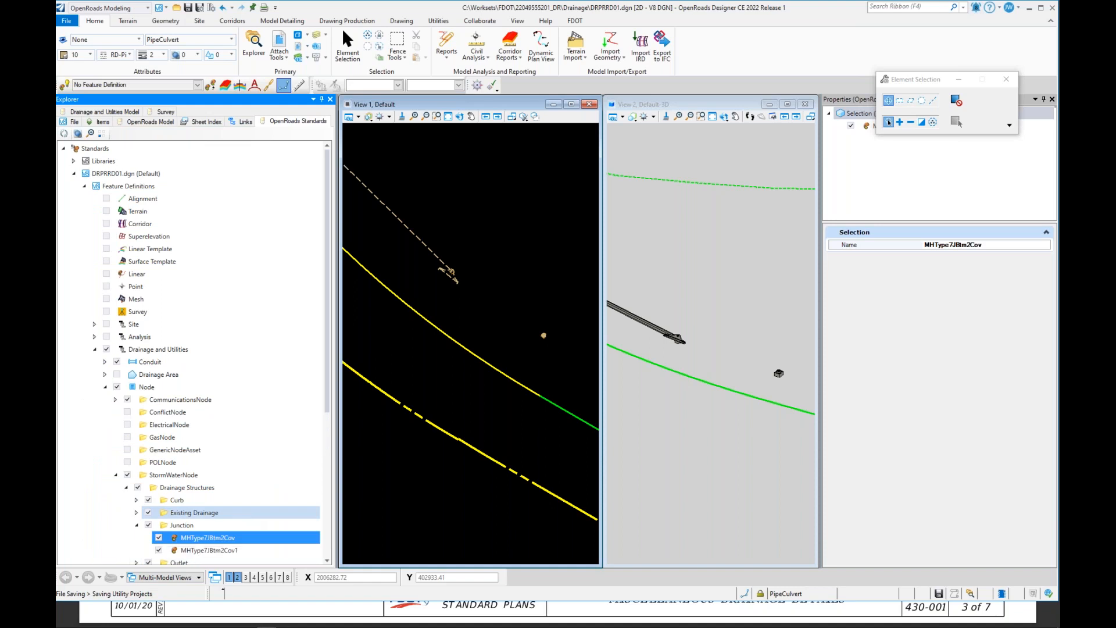
pyautogui.click(229, 550)
# Step: Rename the duplicated feature definition to ConcreteJacket36_3D
pyautogui.scroll(-2, 262, 456)
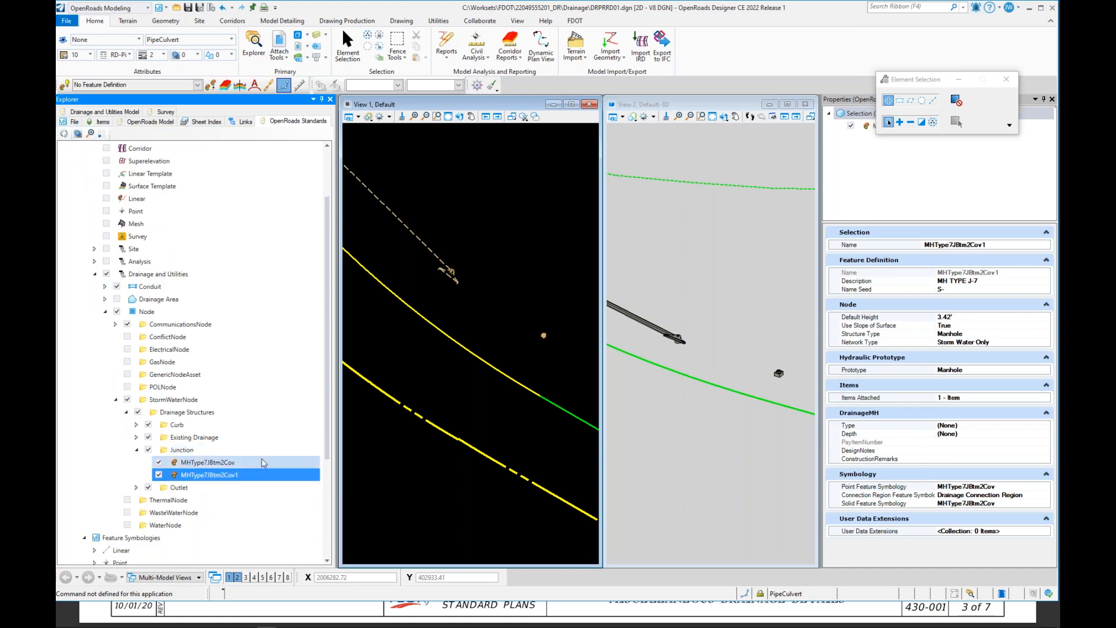
pyautogui.scroll(-1, 256, 444)
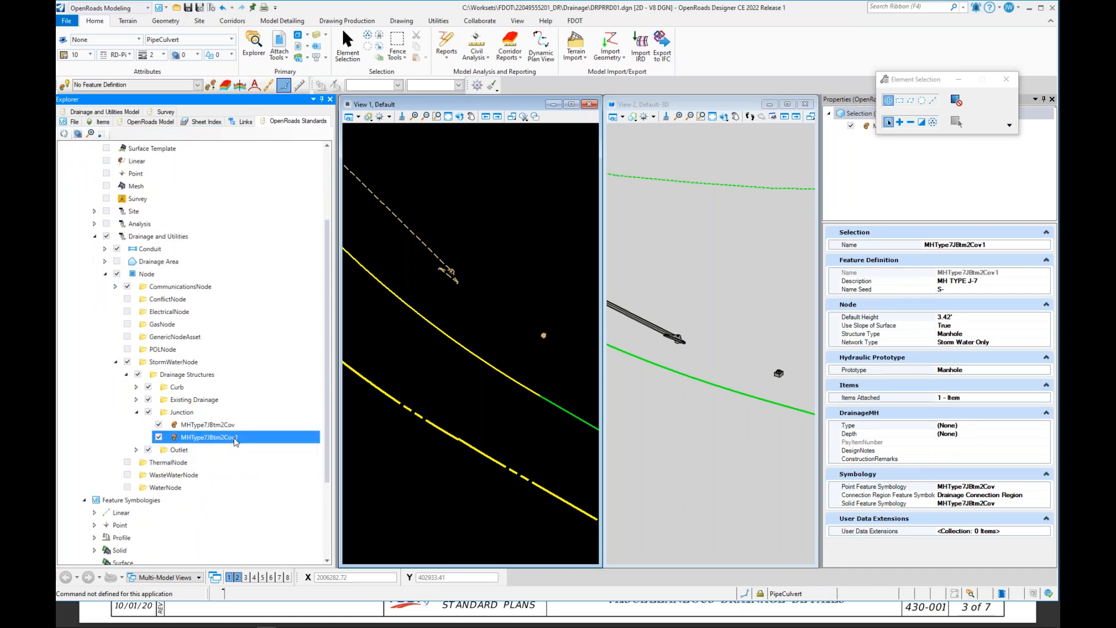
pyautogui.rightClick(237, 441)
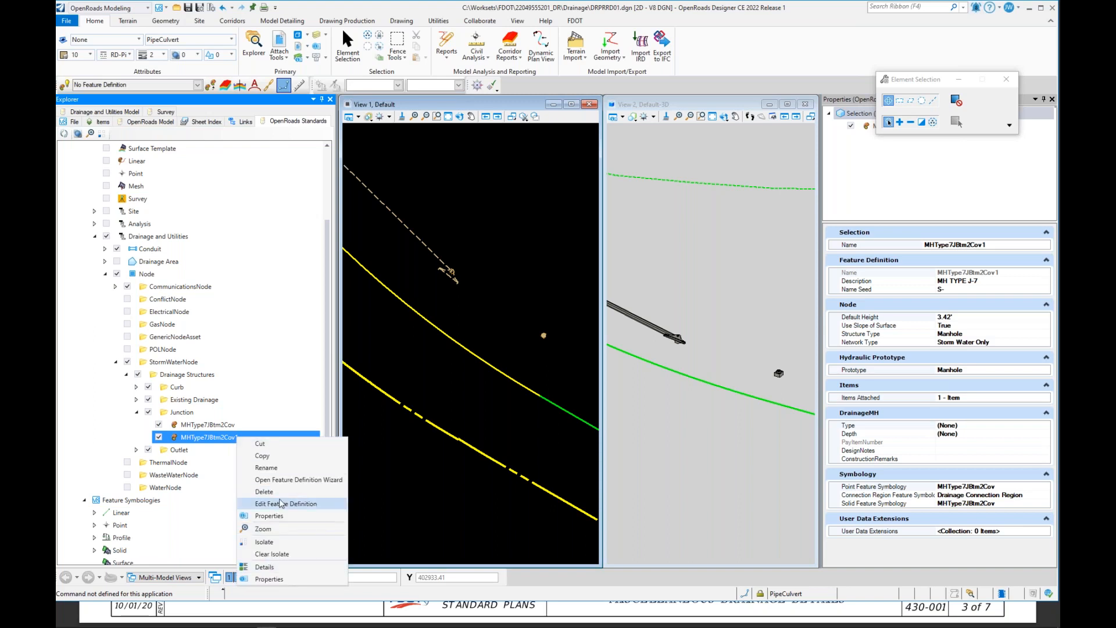
pyautogui.click(209, 444)
pyautogui.rightClick(222, 439)
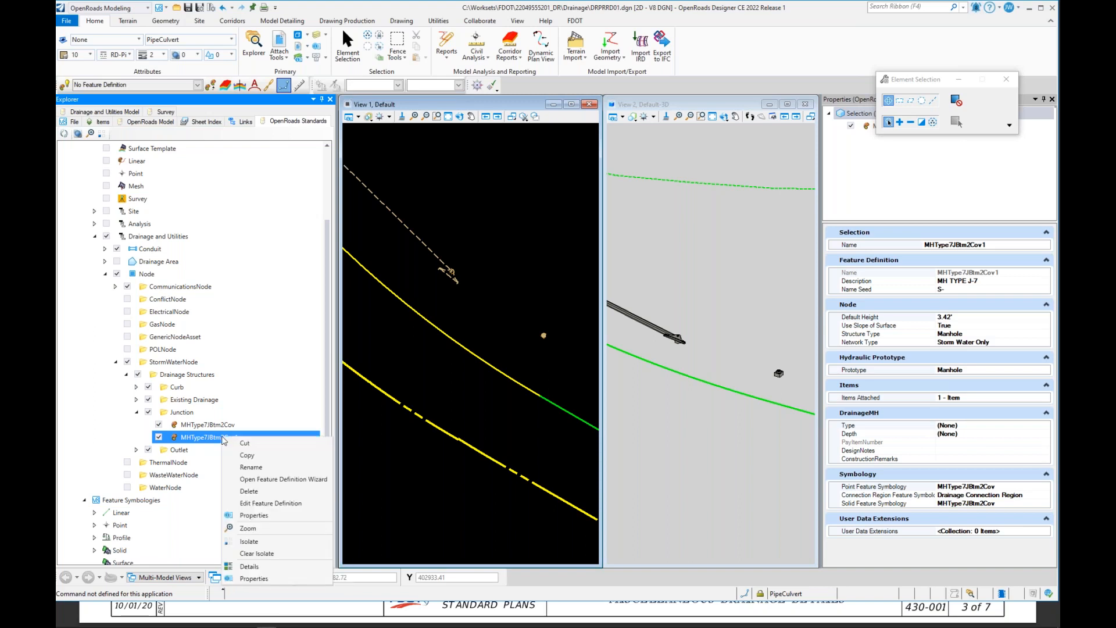
pyautogui.click(263, 467)
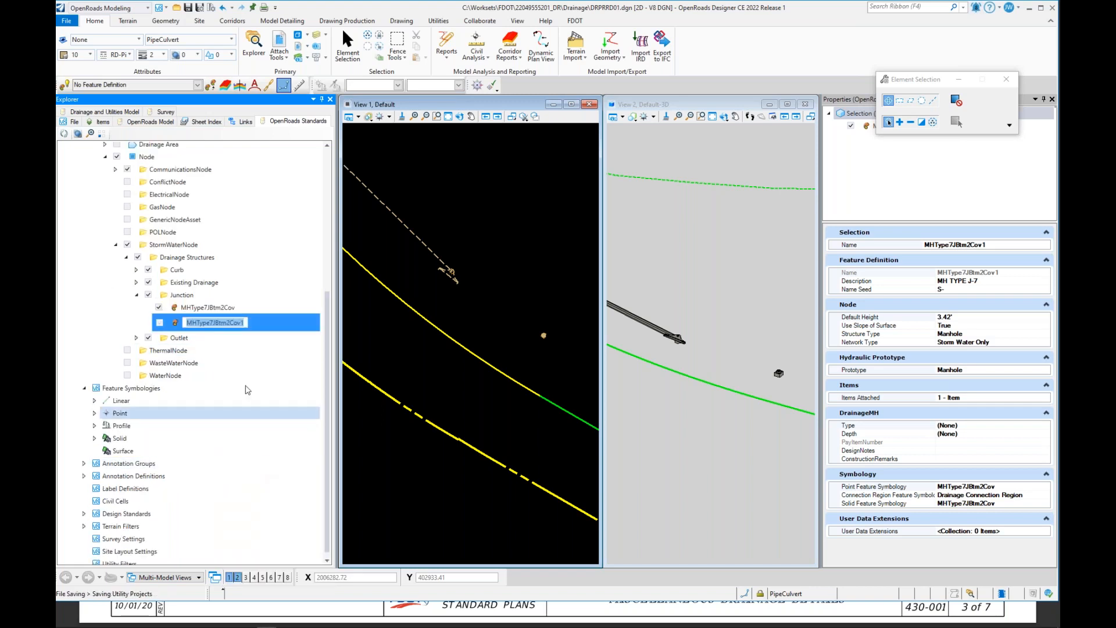
pyautogui.write('ConcreteJa')
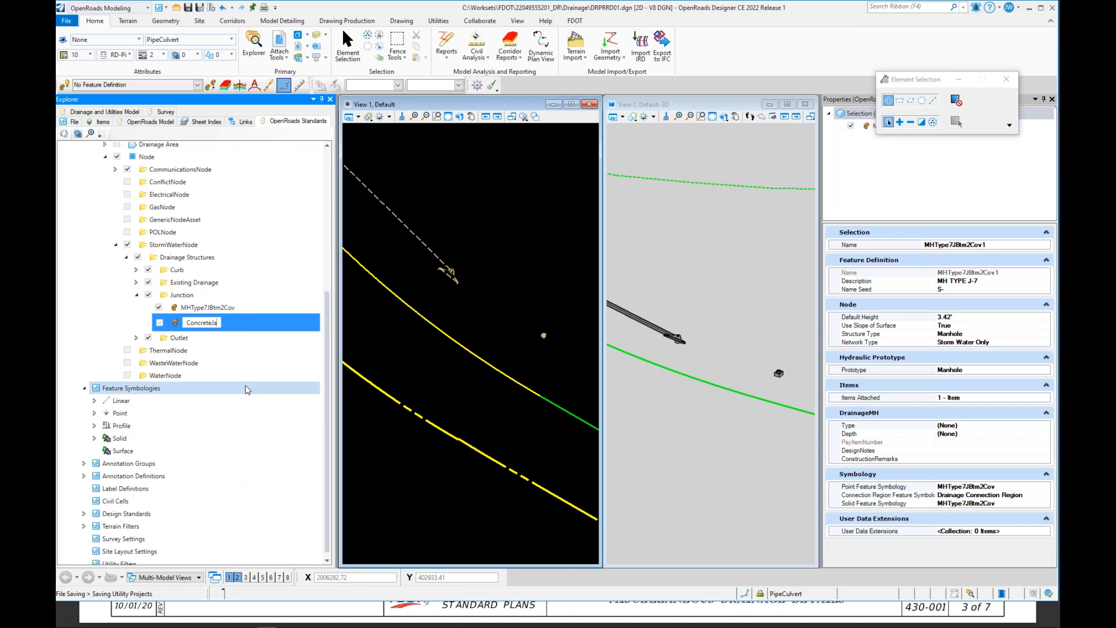
pyautogui.write('cket36')
pyautogui.write('_3D')
pyautogui.press('Return')
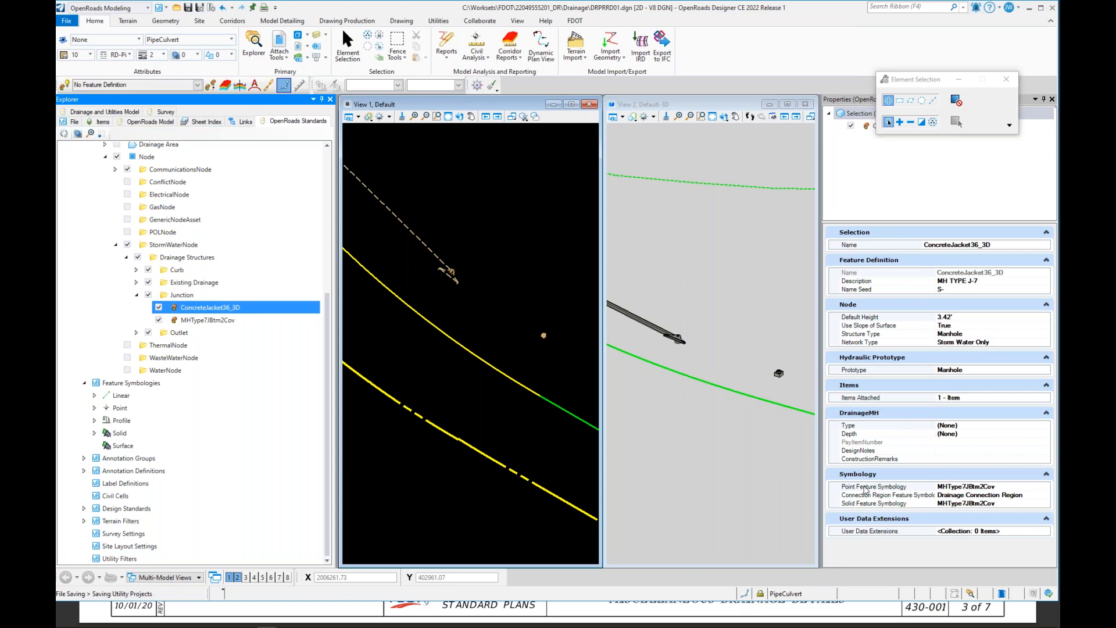
# Step: Set the feature definition's Point Feature Symbology to ConcreteJacket36 and Solid Feature Symbology to ConcreteJacket36_3D
pyautogui.click(1023, 487)
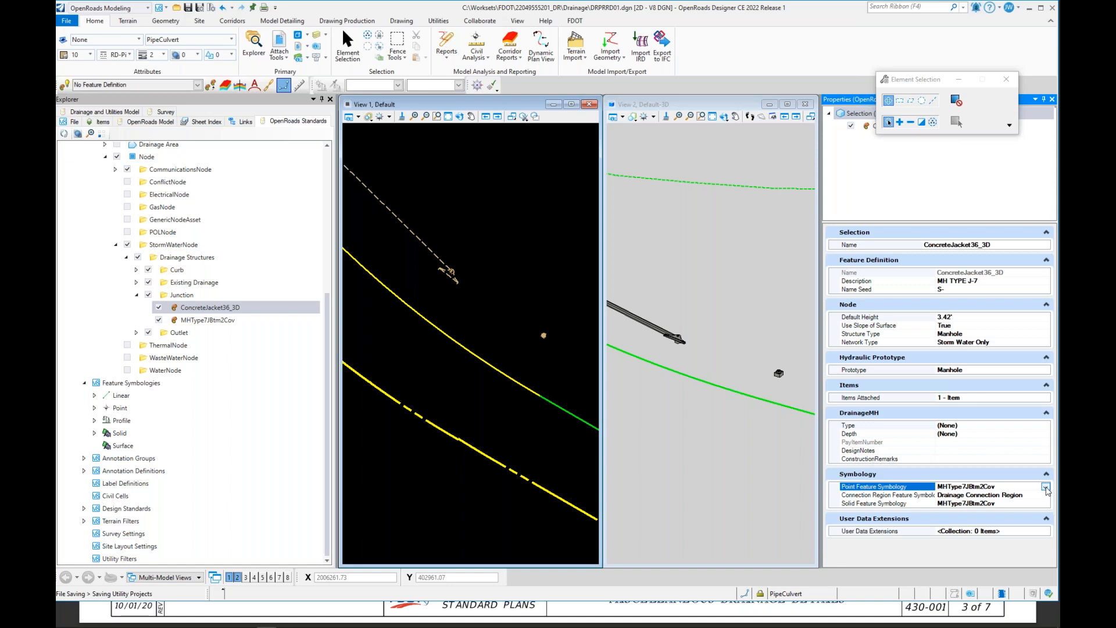
pyautogui.click(1046, 487)
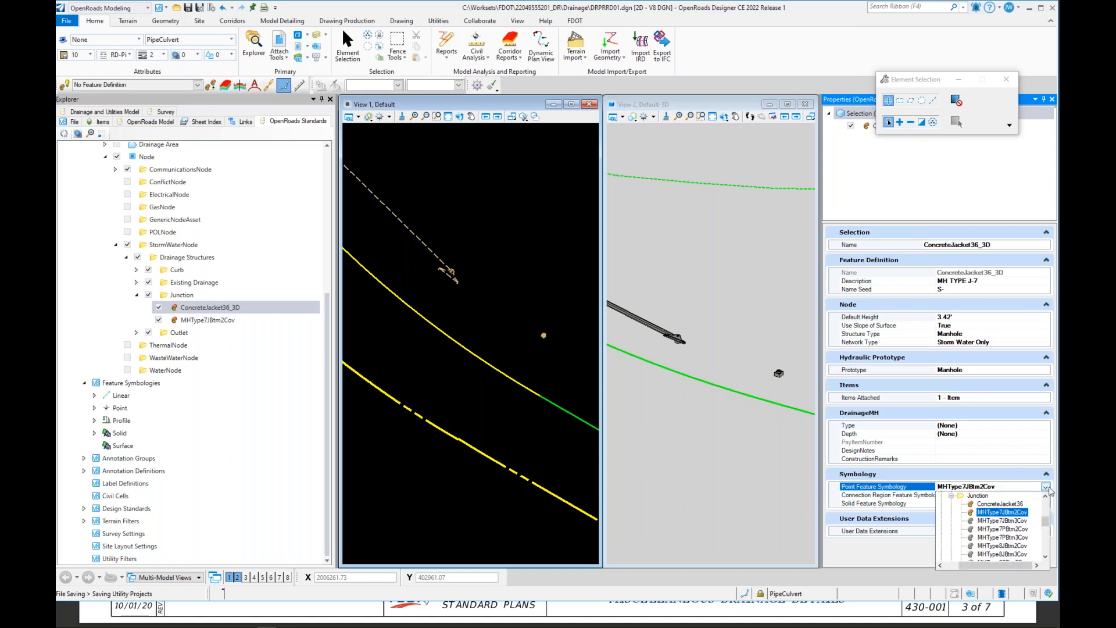
pyautogui.click(1000, 504)
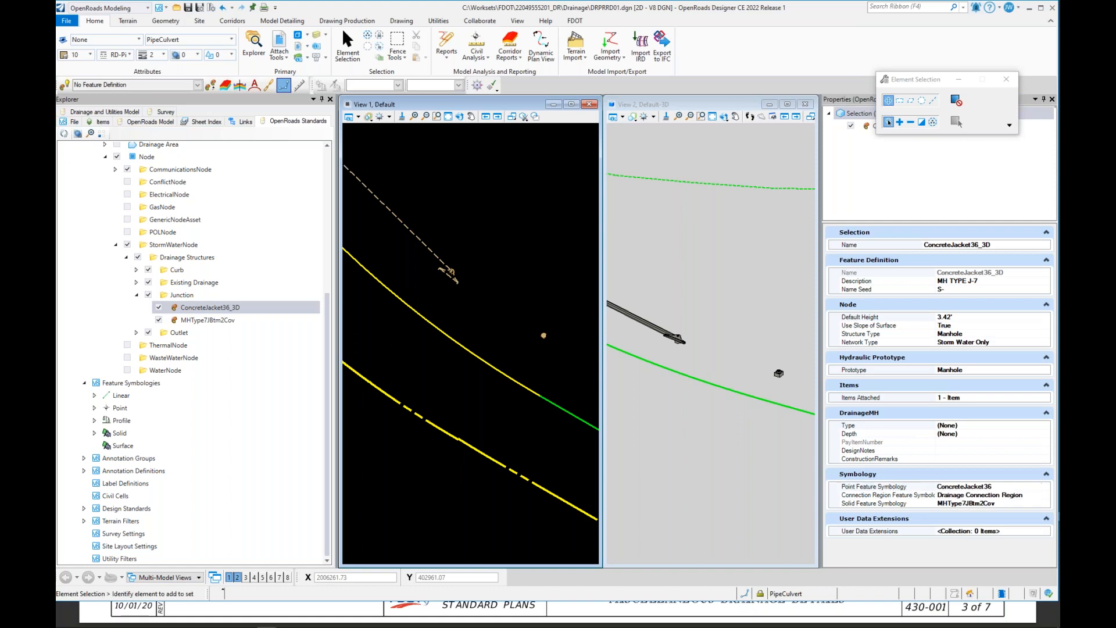
pyautogui.click(1028, 504)
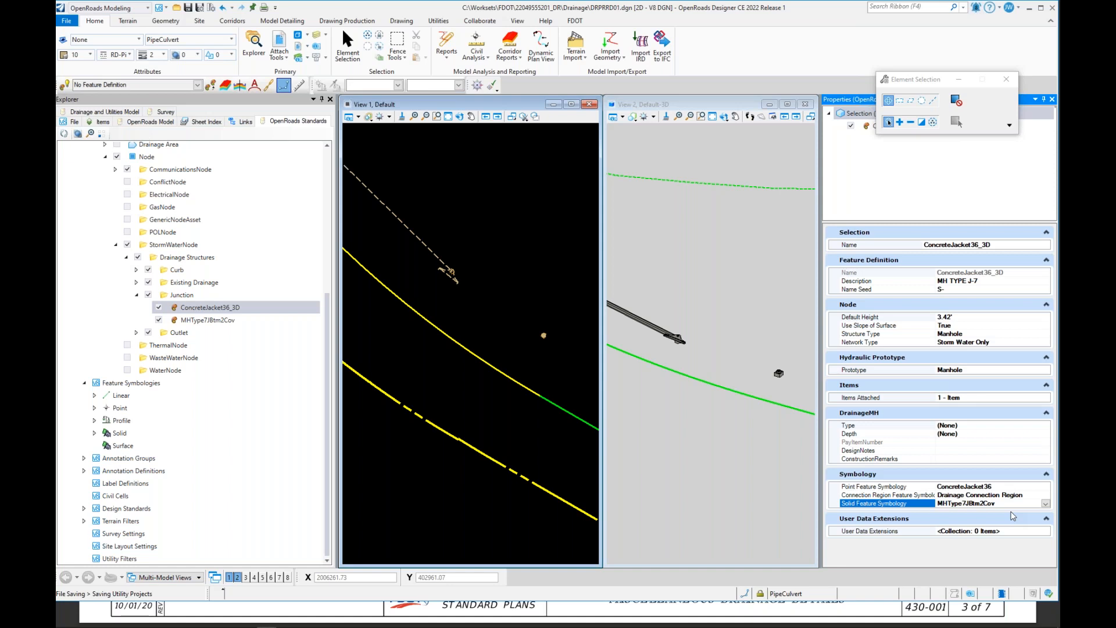
pyautogui.click(1044, 504)
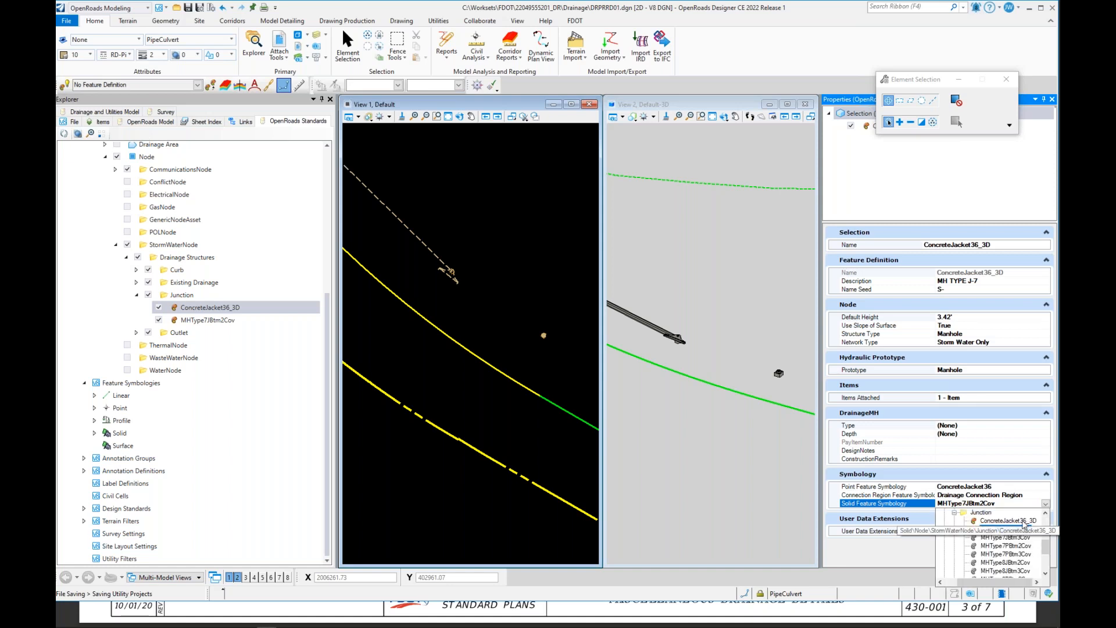
pyautogui.click(1024, 521)
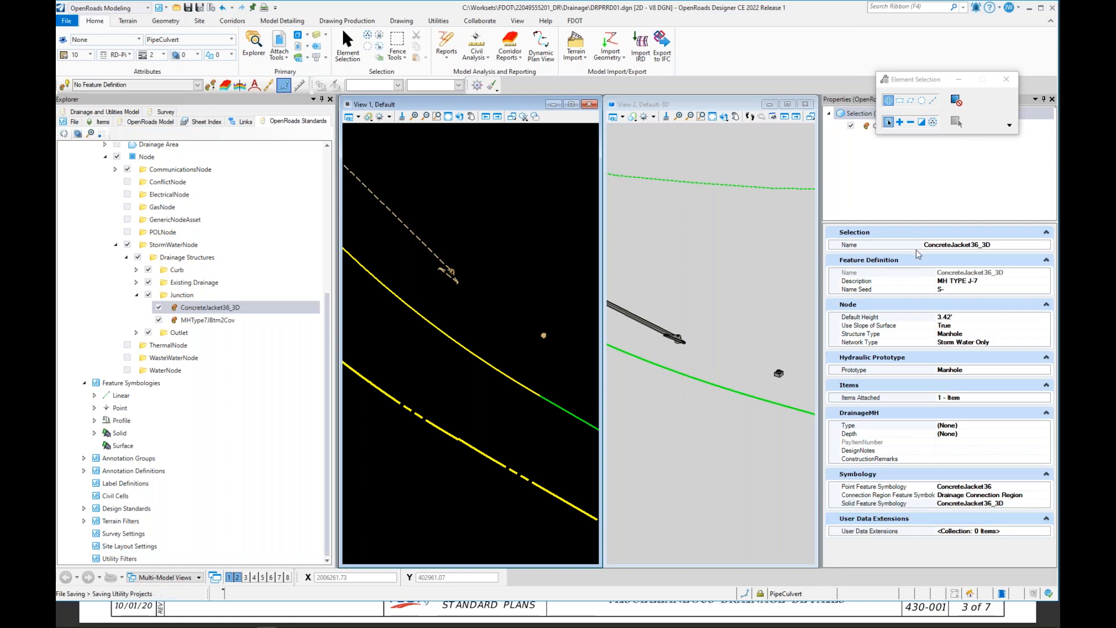
# Step: Set the ConcreteJacket36_3D feature definition's description to Concrete Jacket 36" Pipe
pyautogui.click(982, 283)
pyautogui.moveTo(982, 282); pyautogui.dragTo(920, 283)
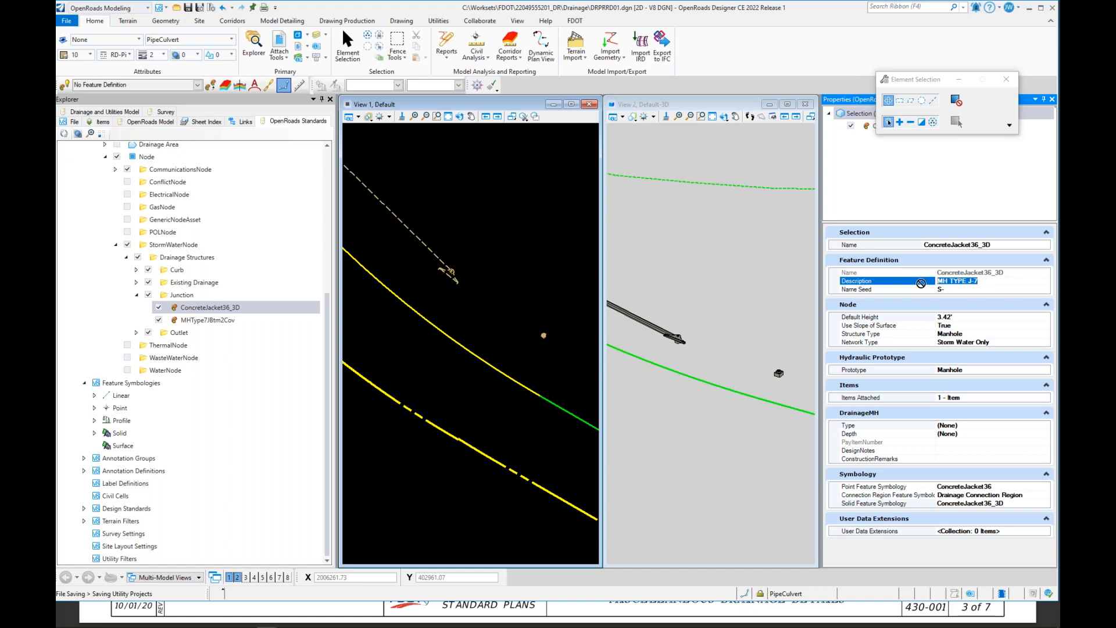
pyautogui.write('Concrete J')
pyautogui.press('Return')
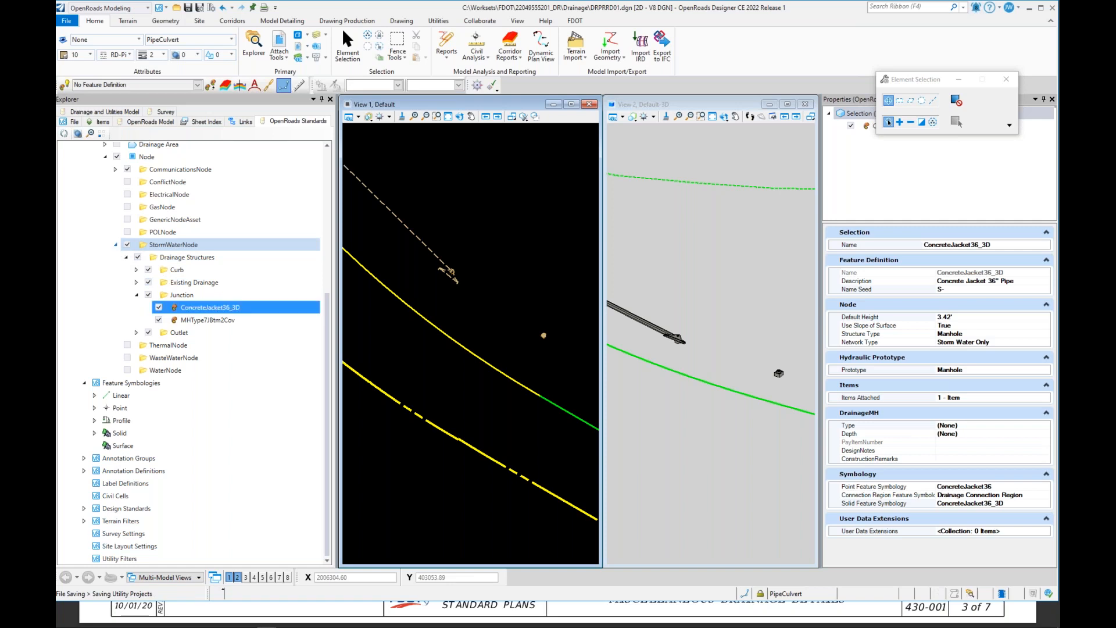
# Step: Select the proposed manhole node in the plan view and change its feature definition to ConcreteJacket36_3D
pyautogui.click(115, 245)
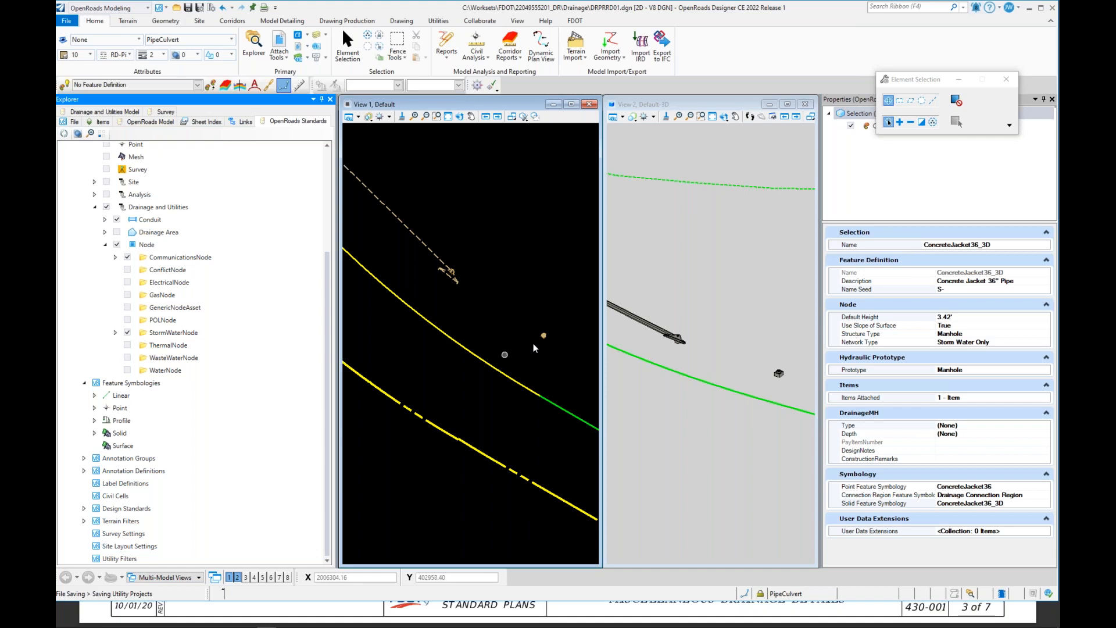
pyautogui.scroll(5, 544, 341)
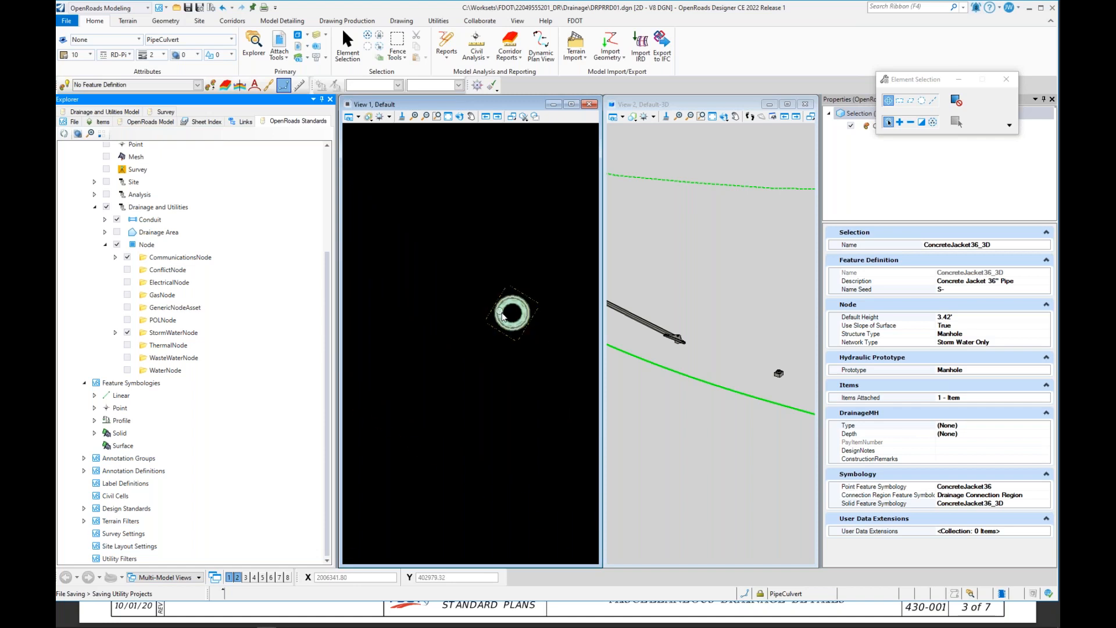
pyautogui.click(496, 426)
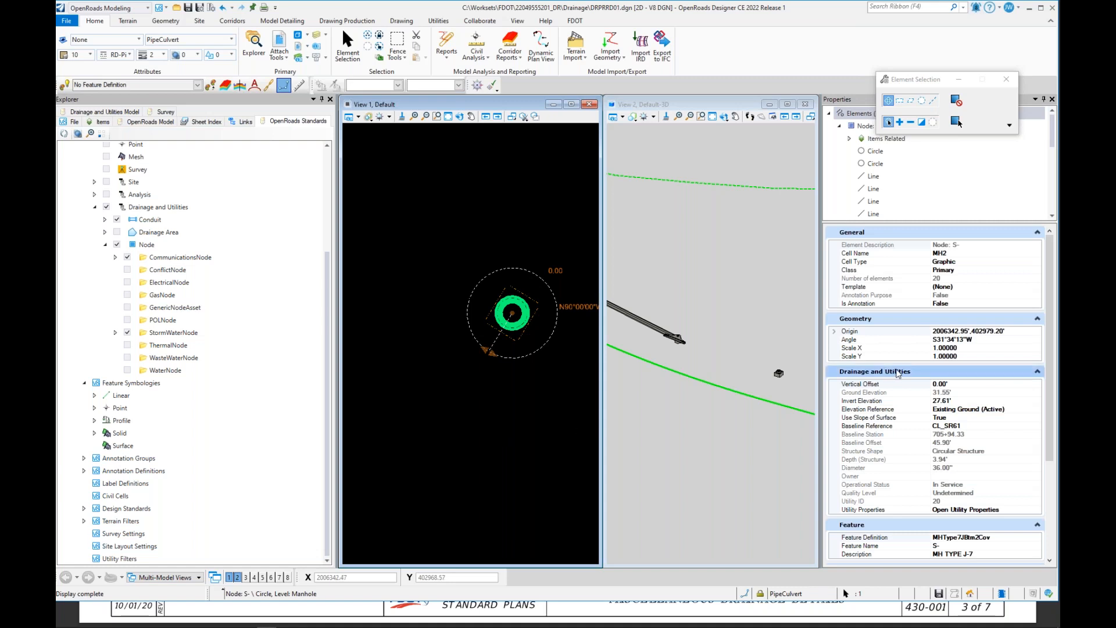
pyautogui.scroll(-1, 928, 430)
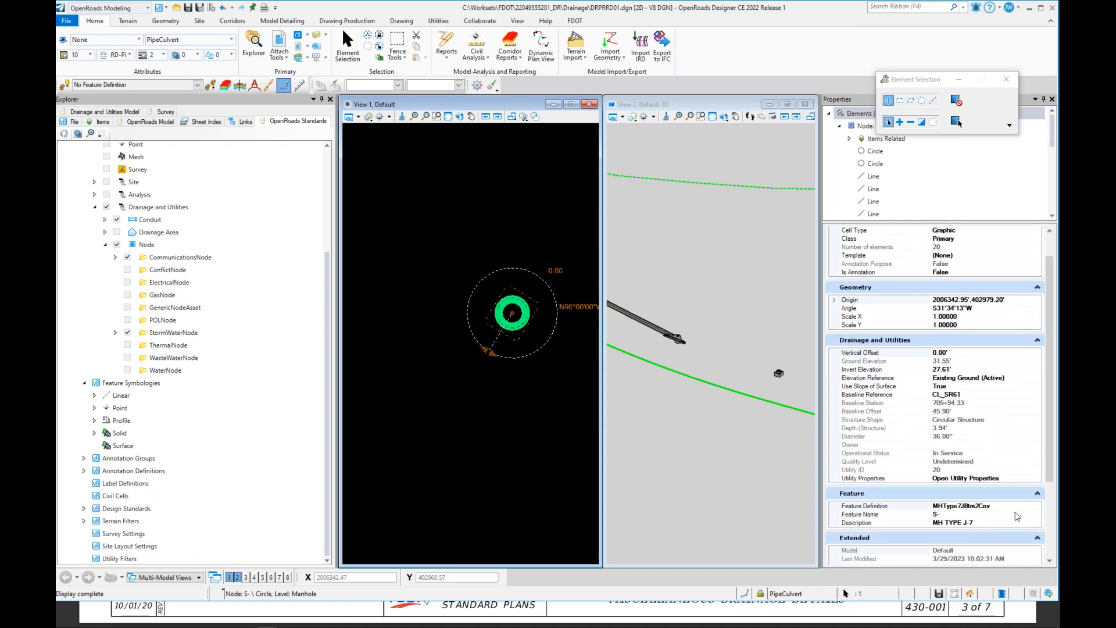
pyautogui.click(1020, 509)
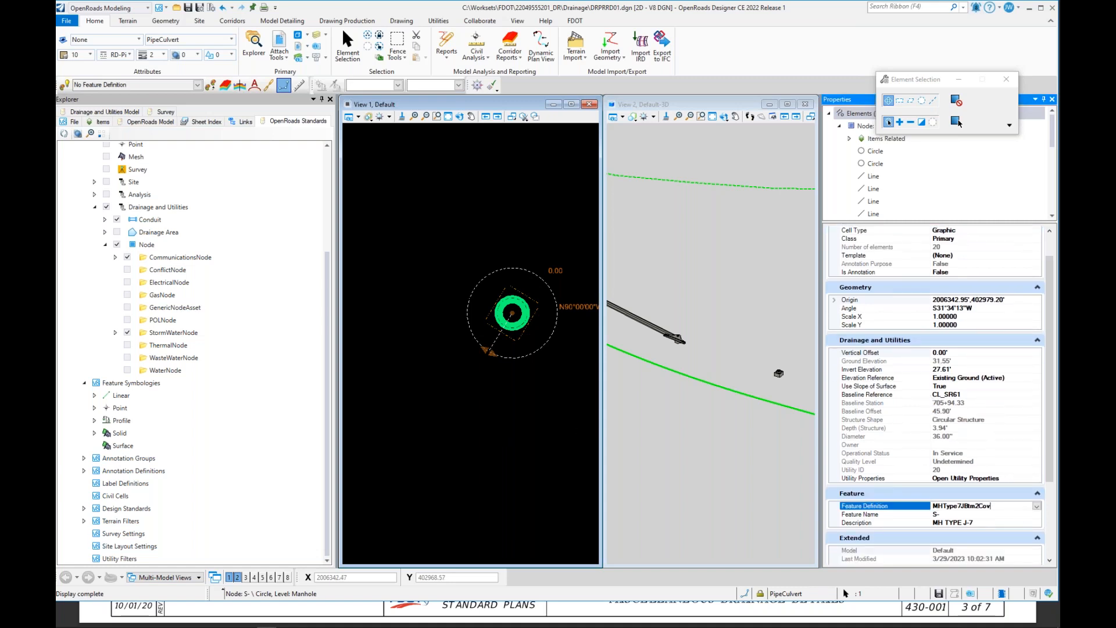
pyautogui.click(1033, 506)
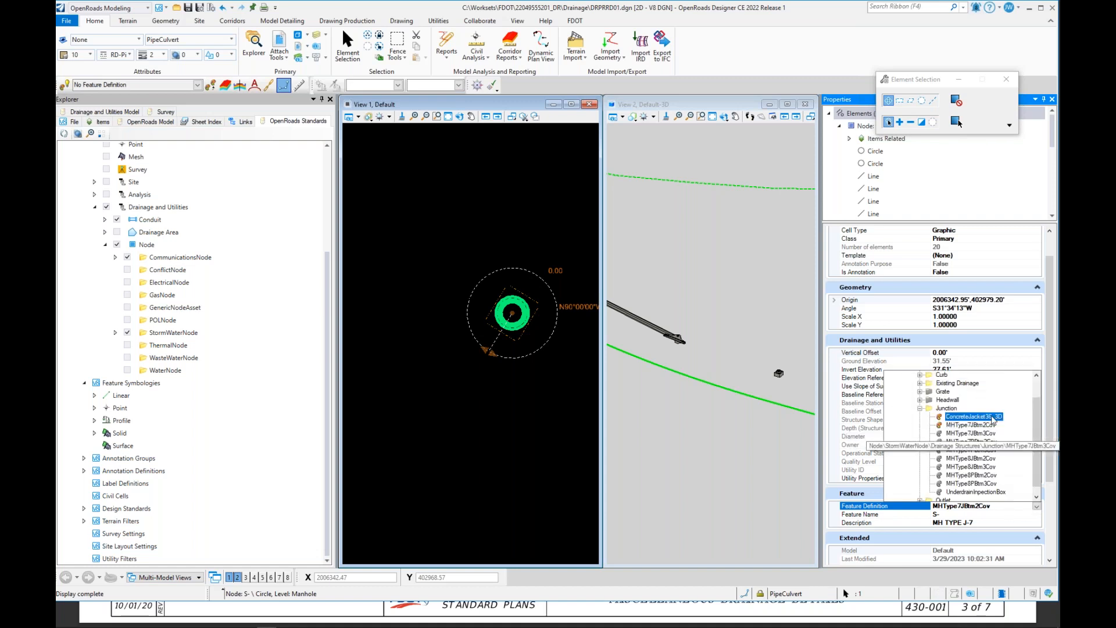
pyautogui.click(971, 417)
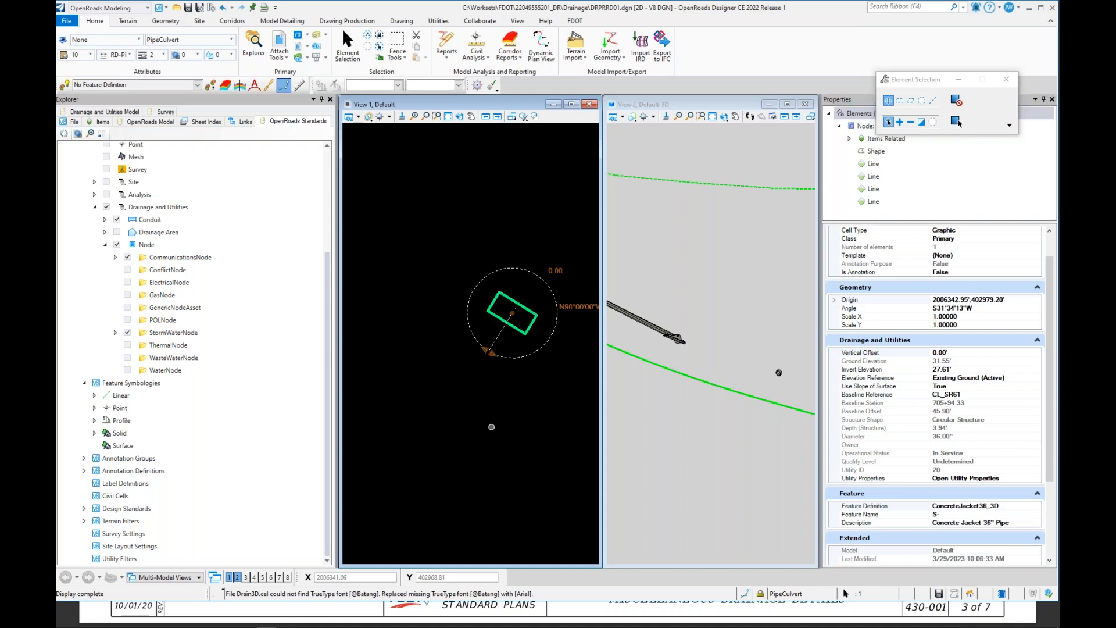
# Step: Rotate the concrete jacket node to a new orientation in plan view
pyautogui.click(493, 356)
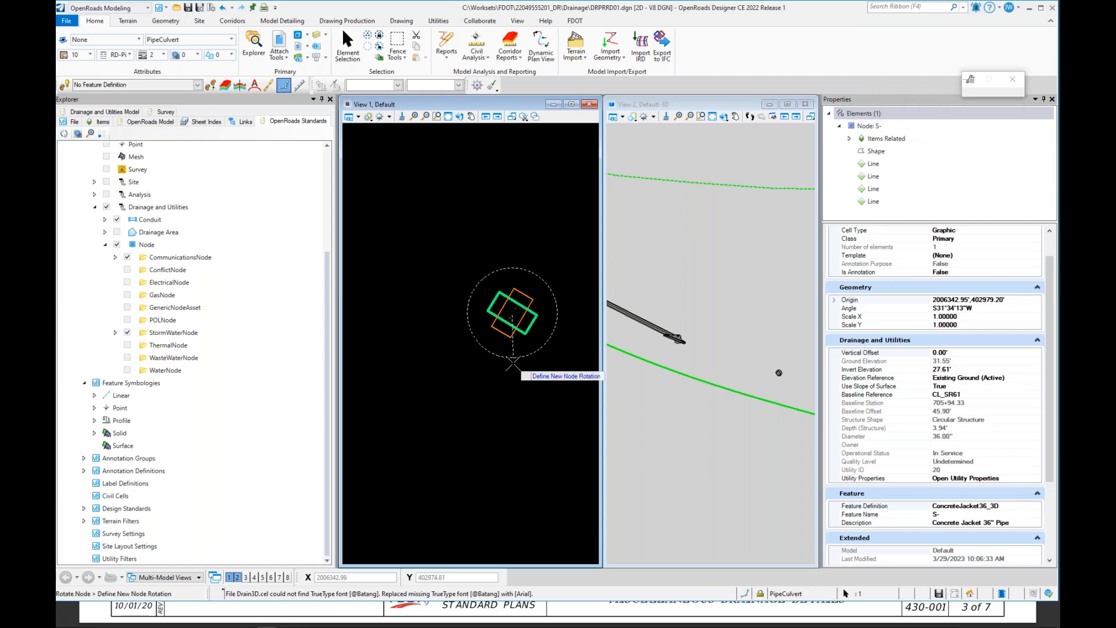
pyautogui.click(512, 364)
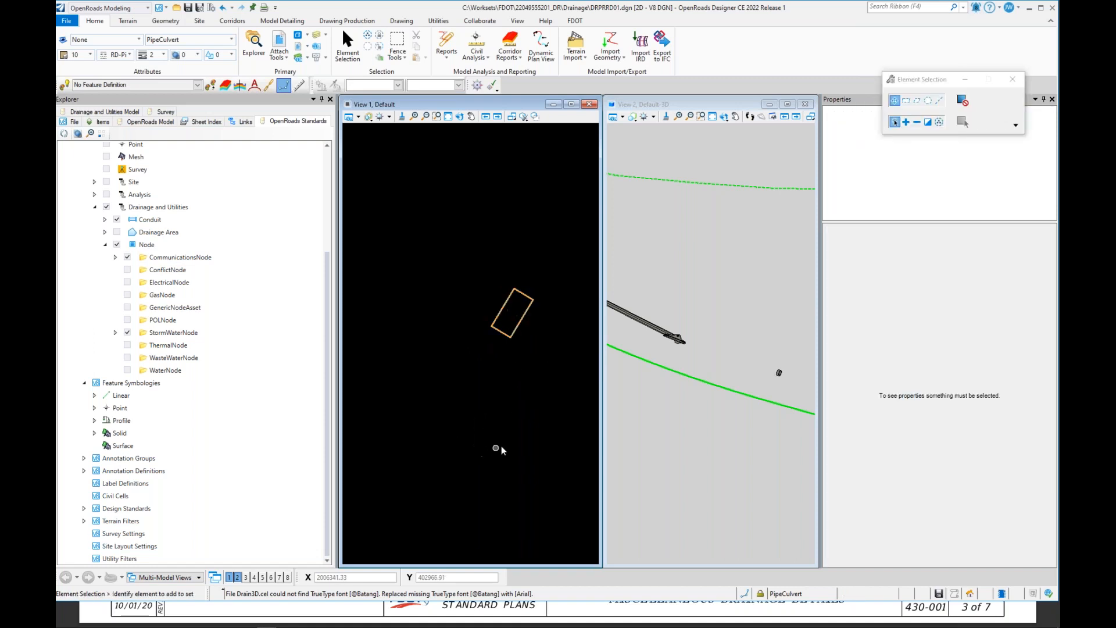
pyautogui.scroll(-5, 492, 443)
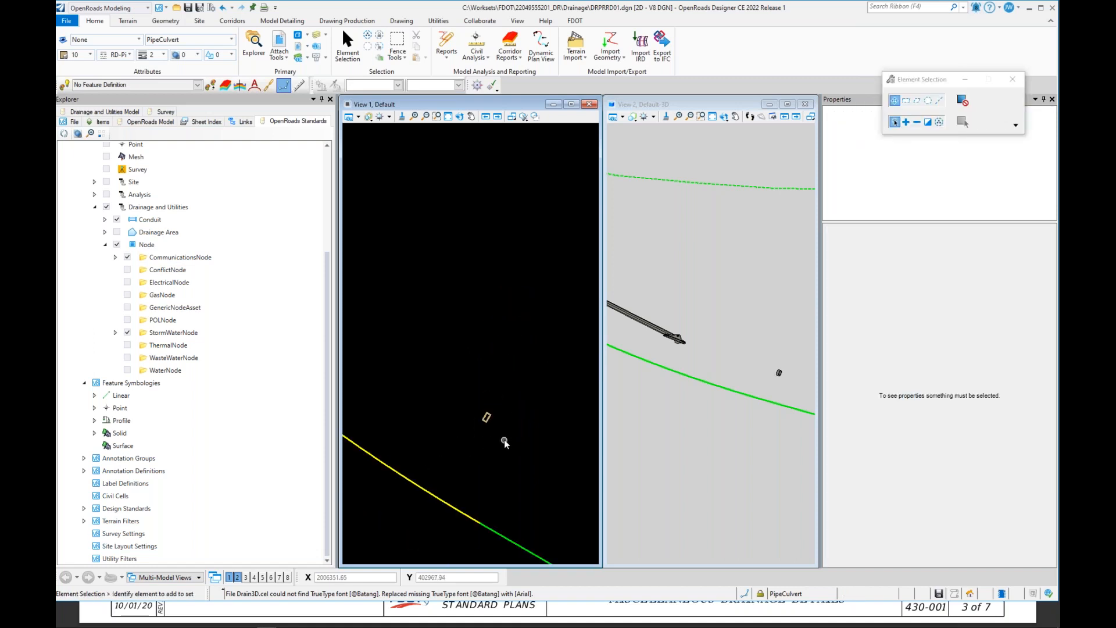
# Step: Switch the workflow to Drainage and Utilities
pyautogui.scroll(-2, 517, 429)
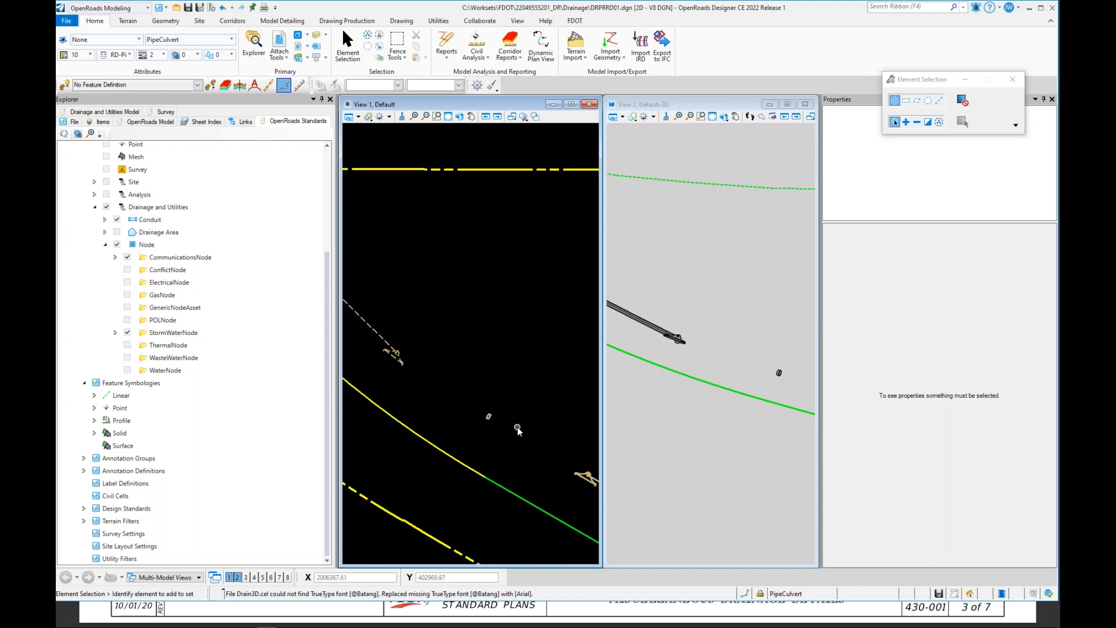
pyautogui.scroll(2, 496, 433)
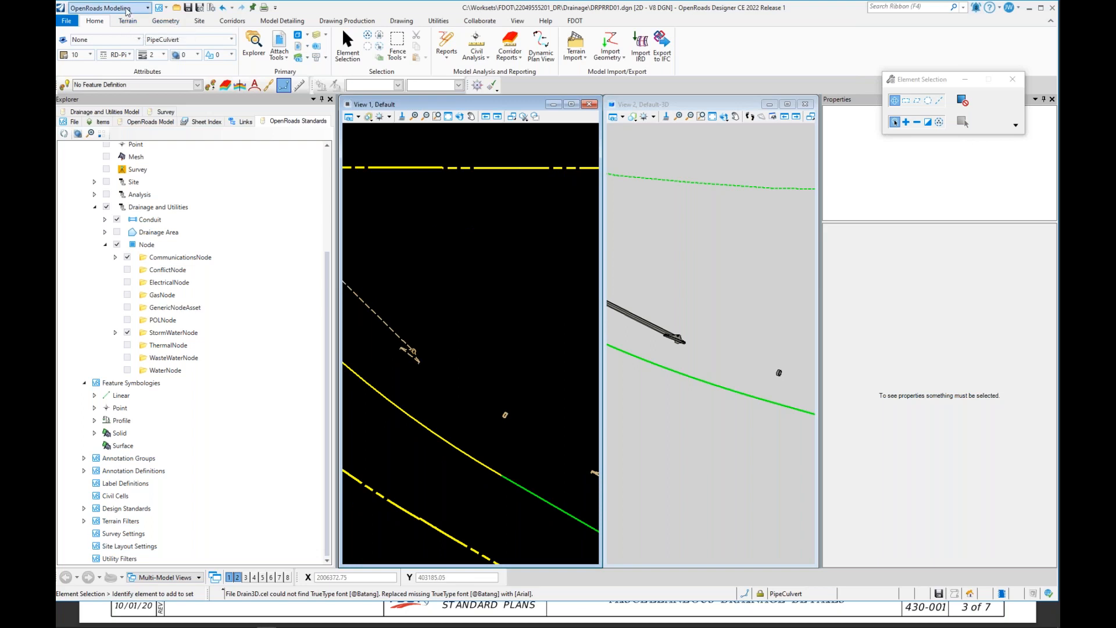
pyautogui.click(148, 7)
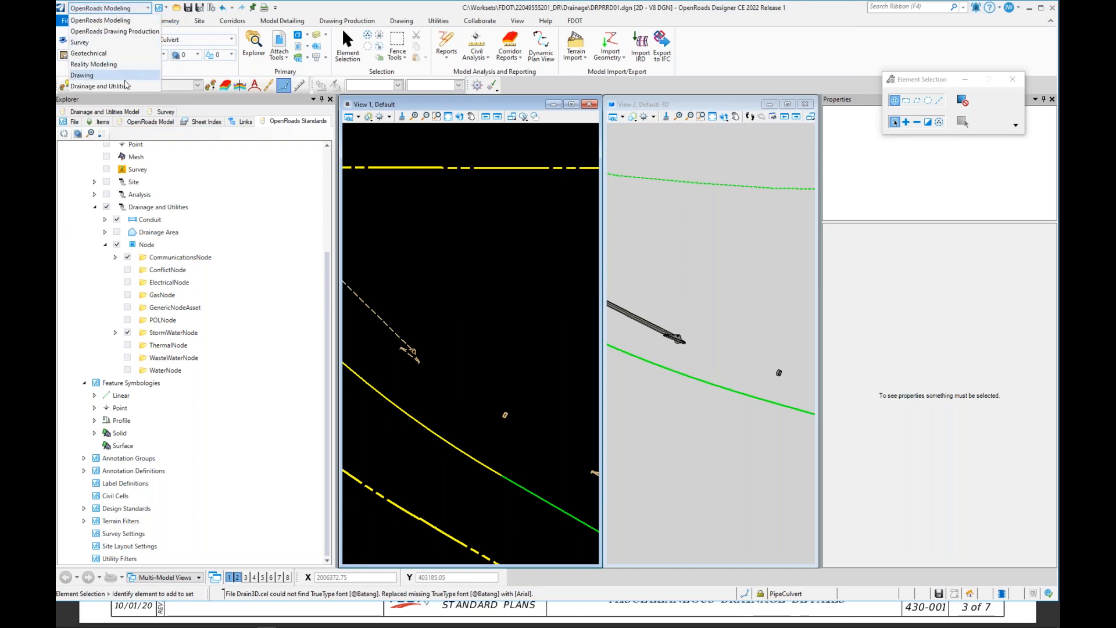
pyautogui.click(126, 86)
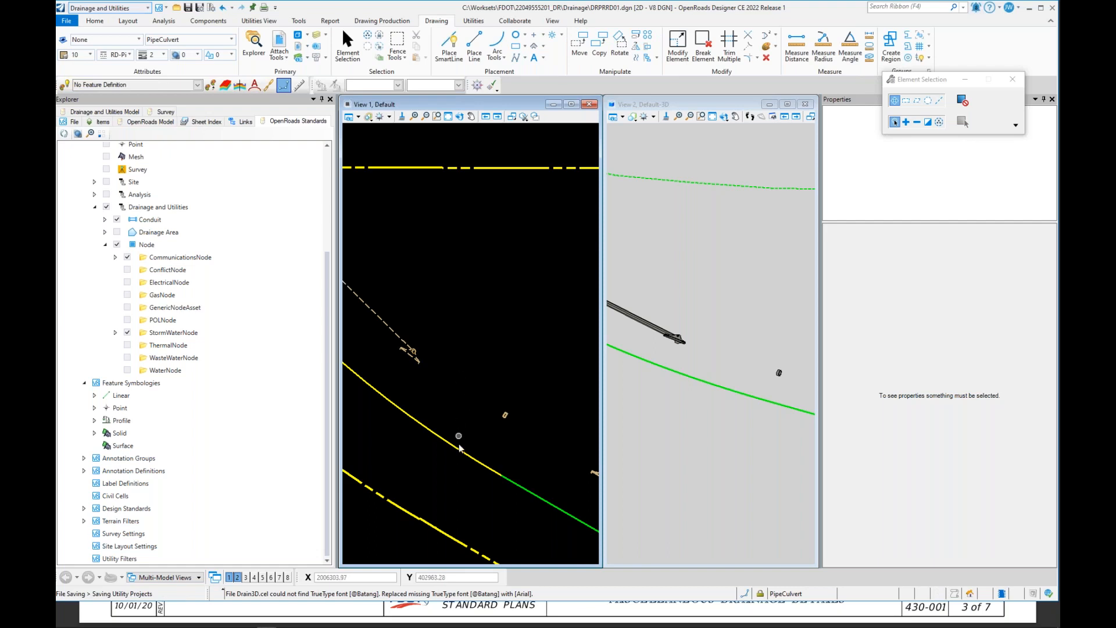
pyautogui.scroll(-3, 465, 425)
pyautogui.scroll(5, 523, 448)
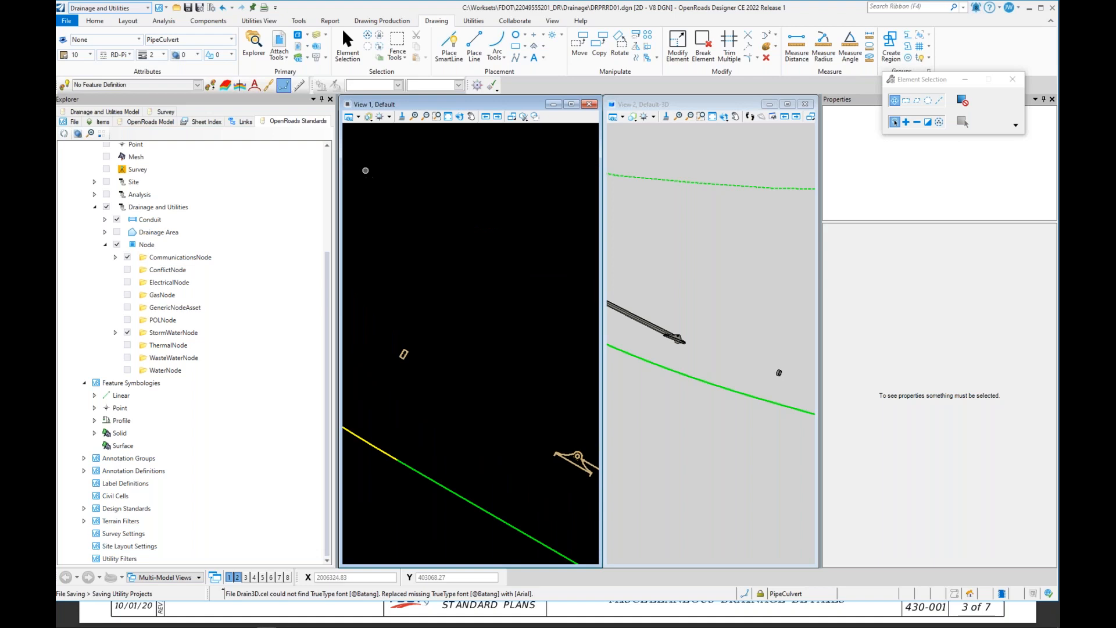
# Step: Place an Exist. Circular Pipes conduit from the concrete jacket node to existing node S-104
pyautogui.click(128, 21)
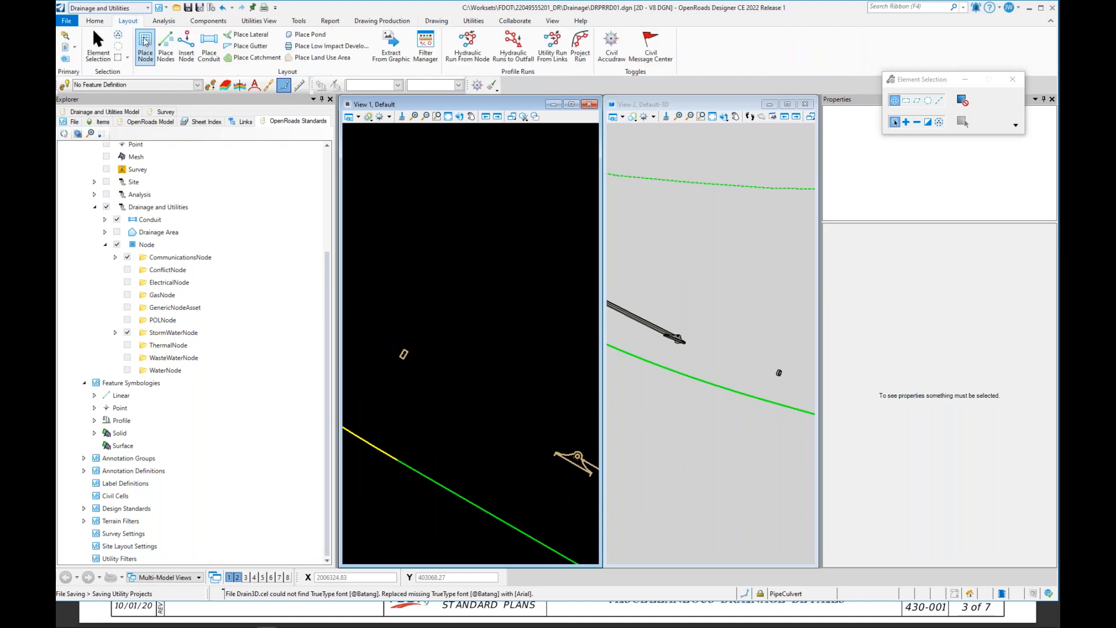
pyautogui.click(209, 46)
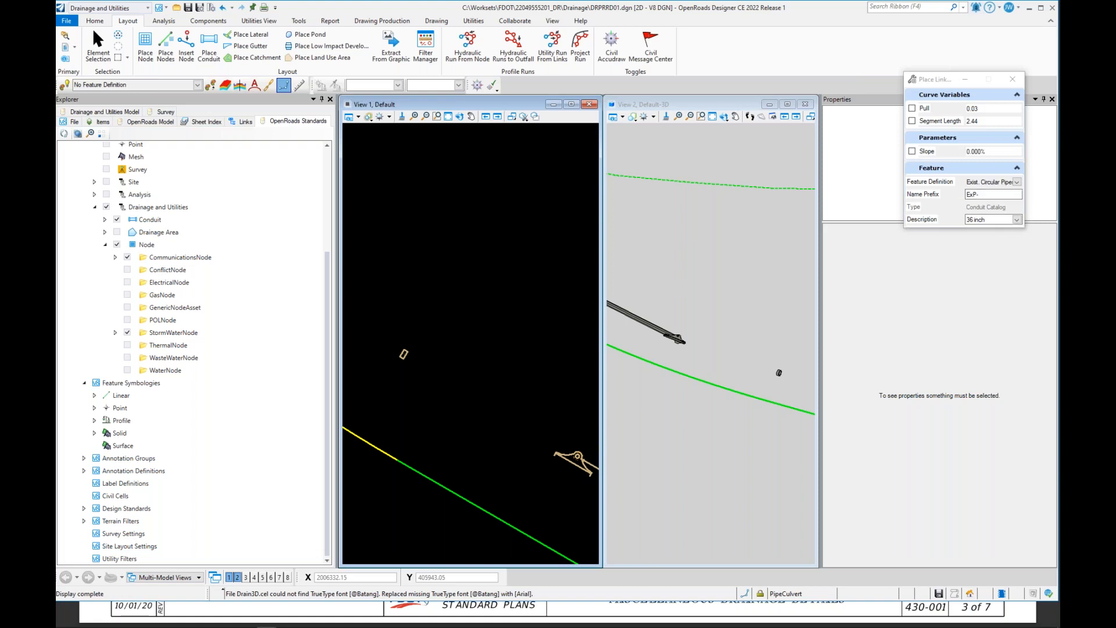
pyautogui.click(1016, 182)
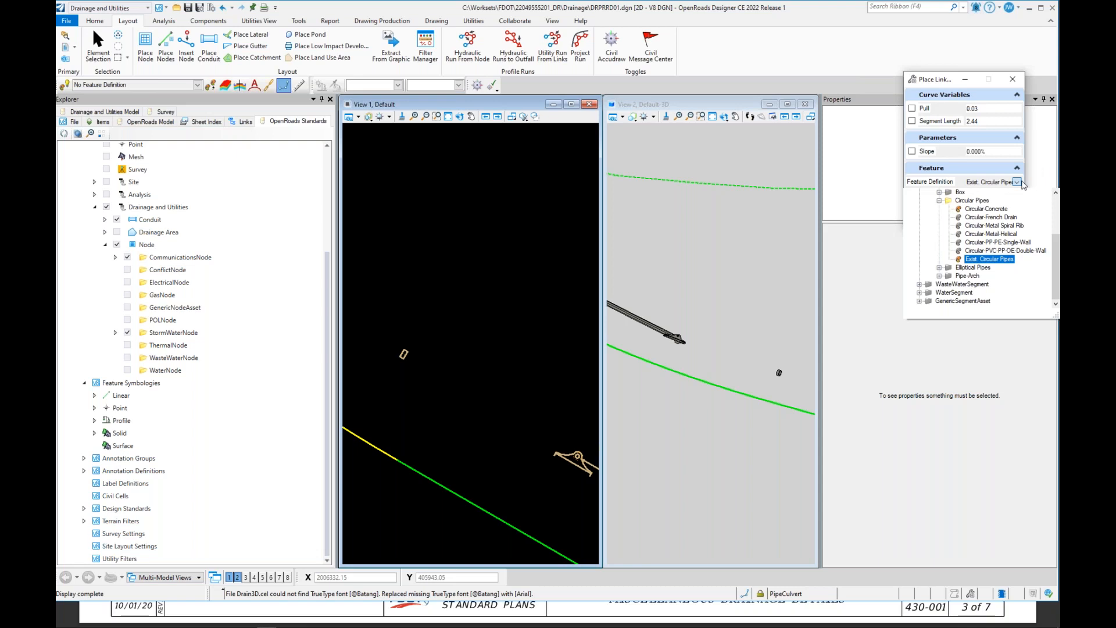
pyautogui.click(1021, 184)
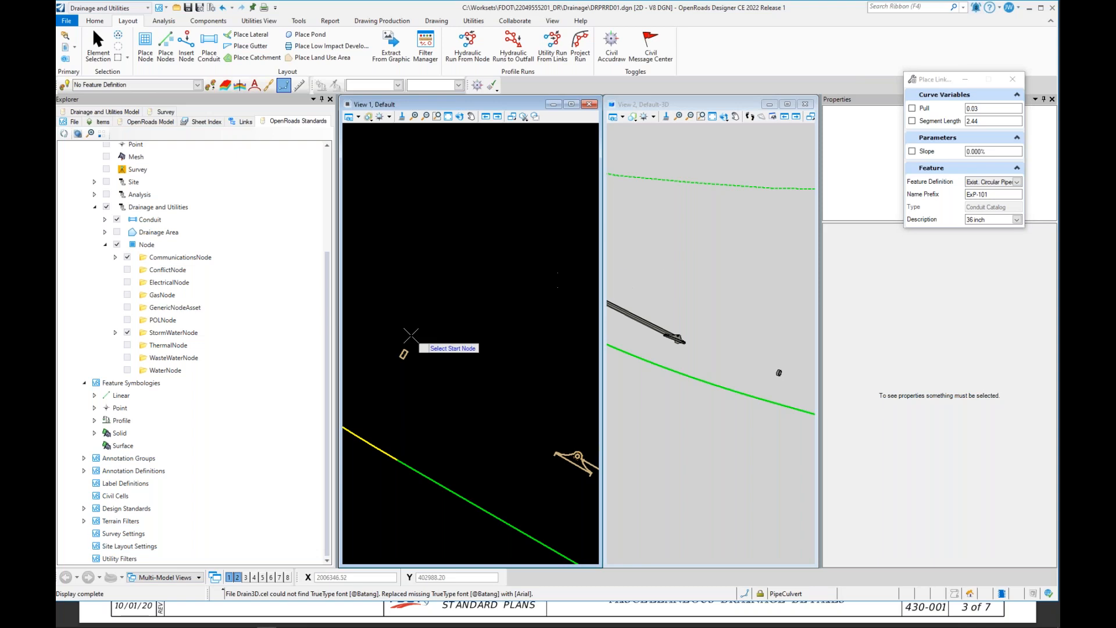
pyautogui.scroll(-2, 480, 353)
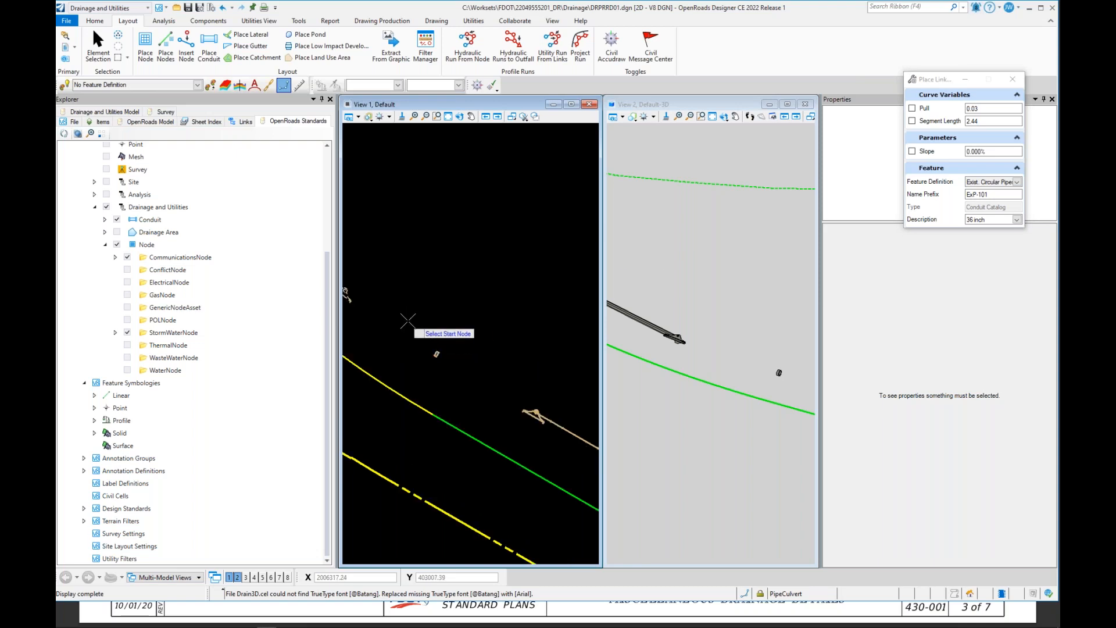
pyautogui.scroll(3, 441, 351)
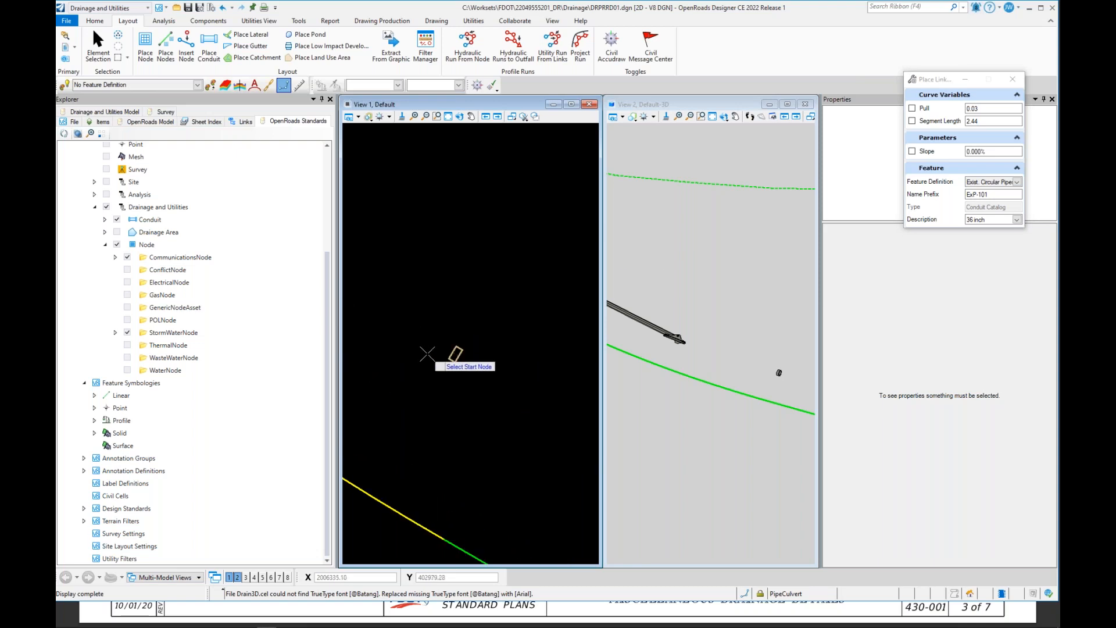
pyautogui.scroll(3, 448, 351)
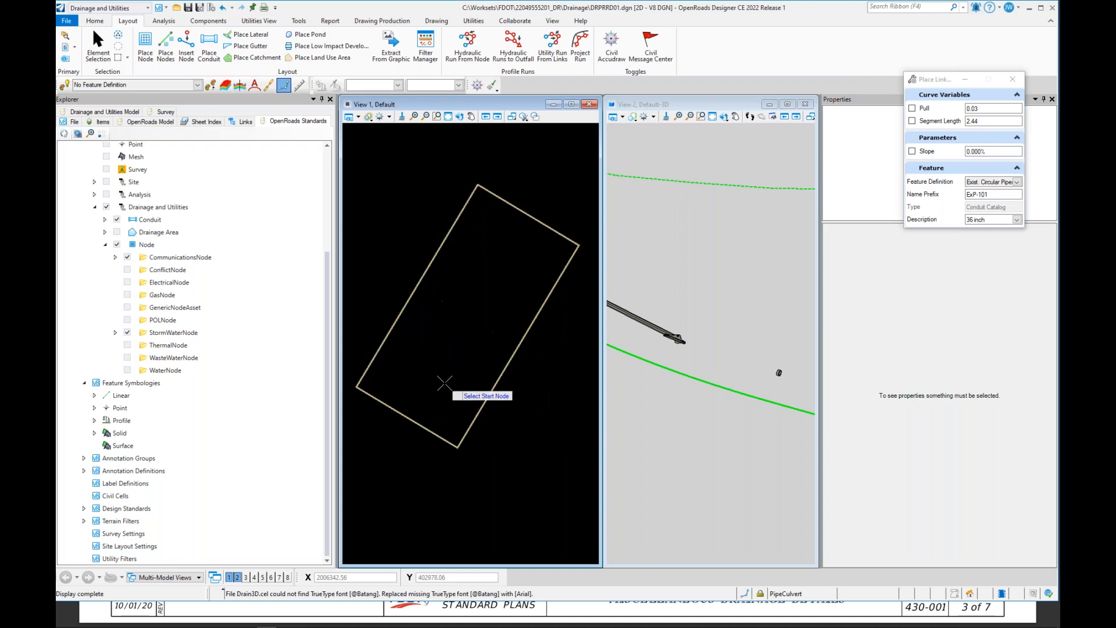
pyautogui.click(442, 301)
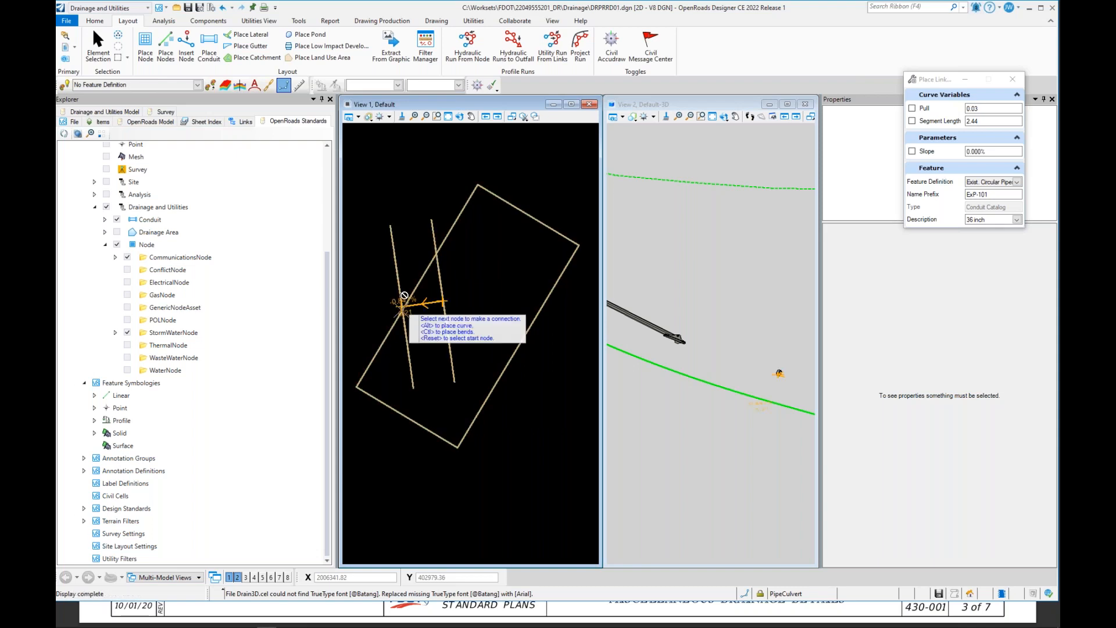
pyautogui.scroll(-10, 436, 351)
pyautogui.scroll(-8, 439, 356)
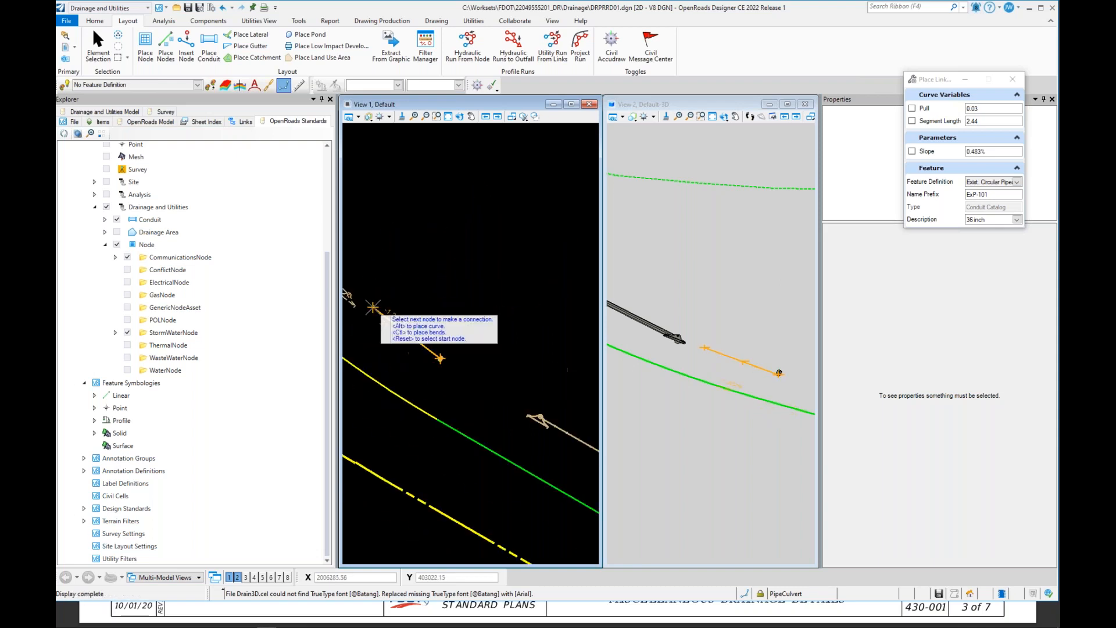
pyautogui.scroll(3, 345, 295)
pyautogui.scroll(-5, 414, 318)
pyautogui.scroll(5, 380, 308)
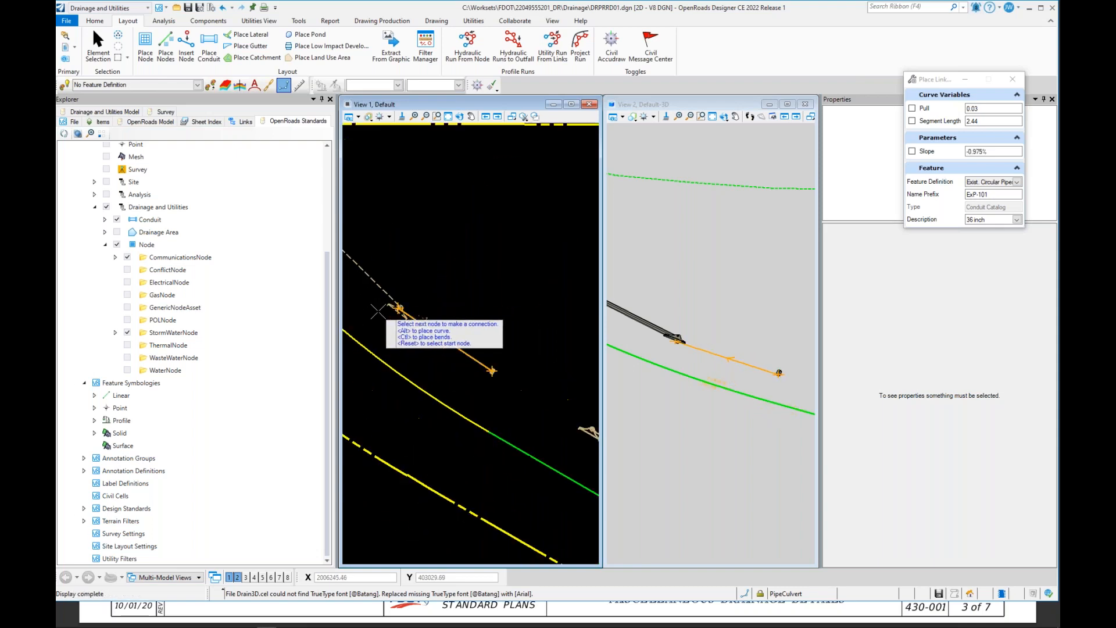
pyautogui.scroll(3, 427, 309)
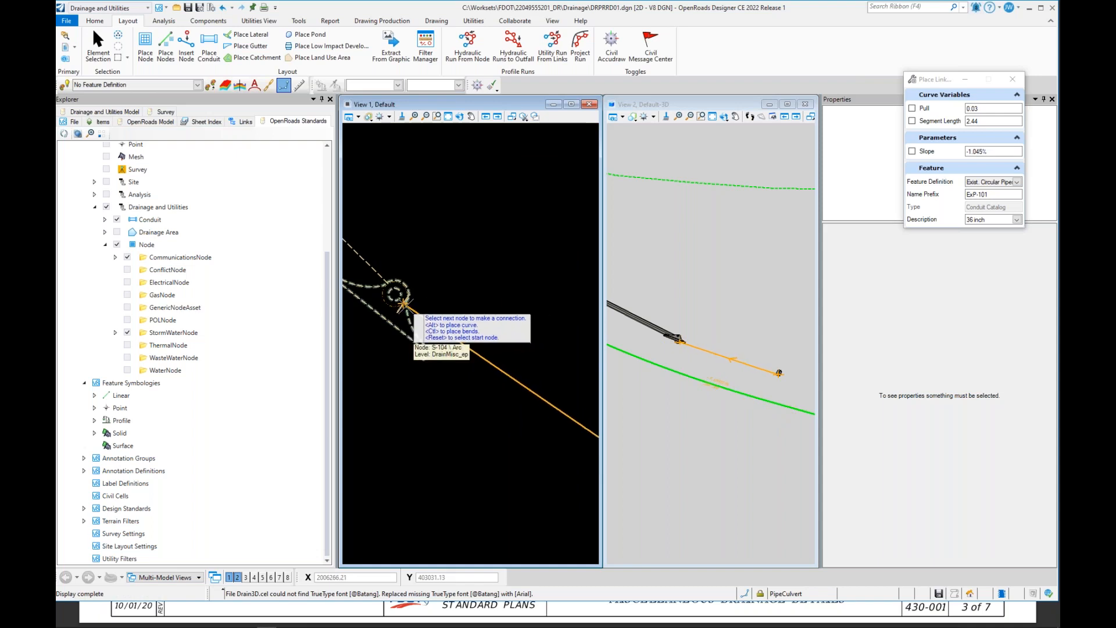
pyautogui.click(404, 303)
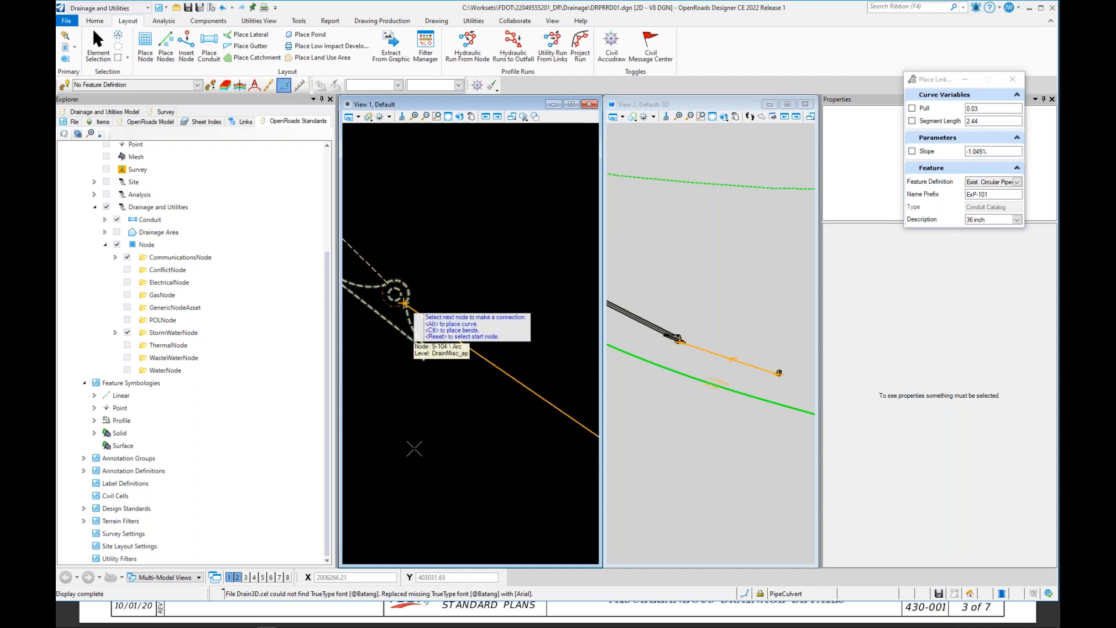
pyautogui.rightClick(414, 448)
# Step: Change the conduit feature definition to Circular-Concrete
pyautogui.scroll(-3, 395, 293)
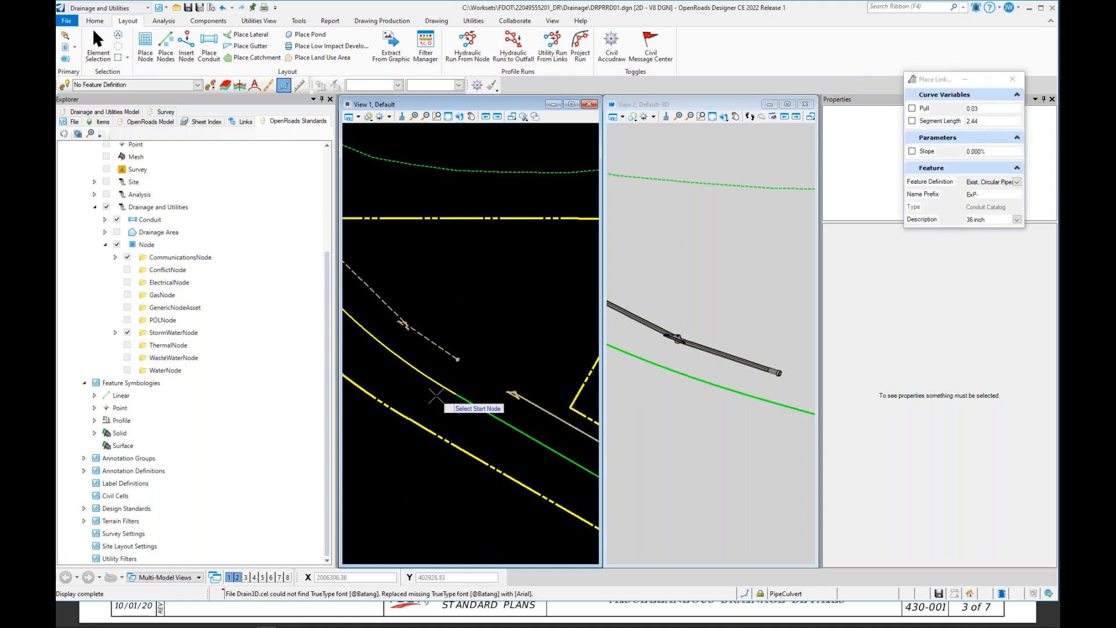
pyautogui.click(1017, 182)
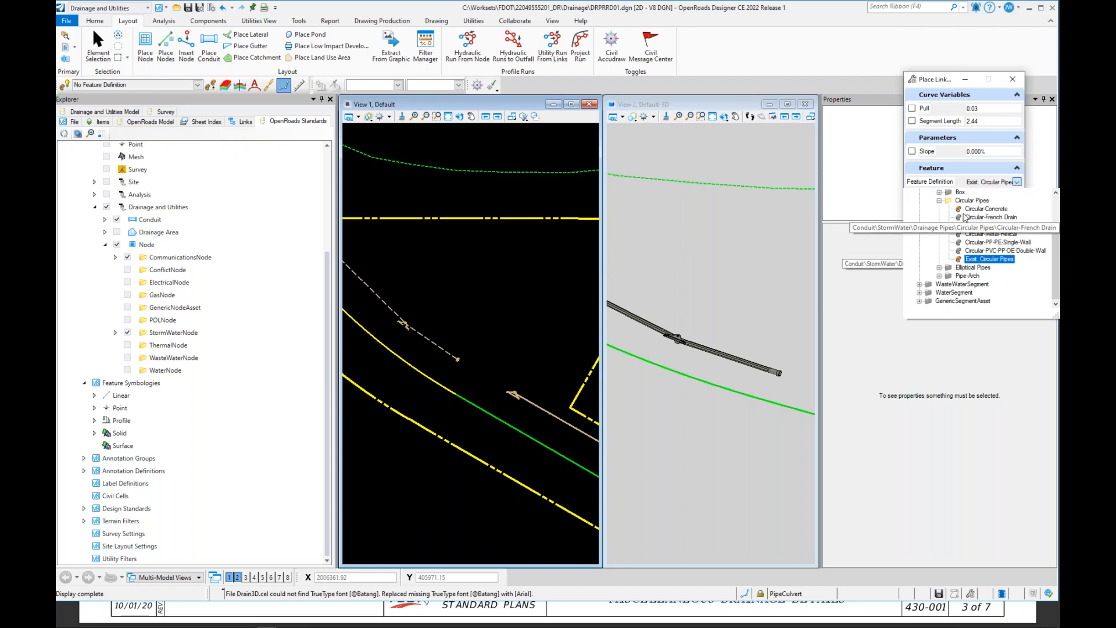
pyautogui.click(985, 209)
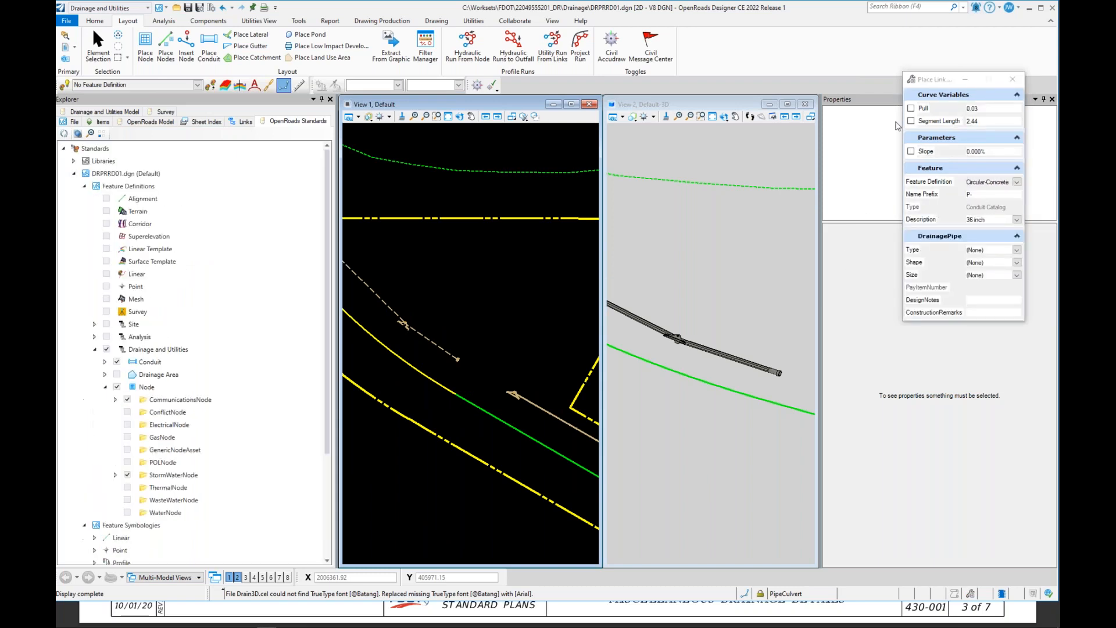
pyautogui.click(1004, 195)
pyautogui.click(982, 194)
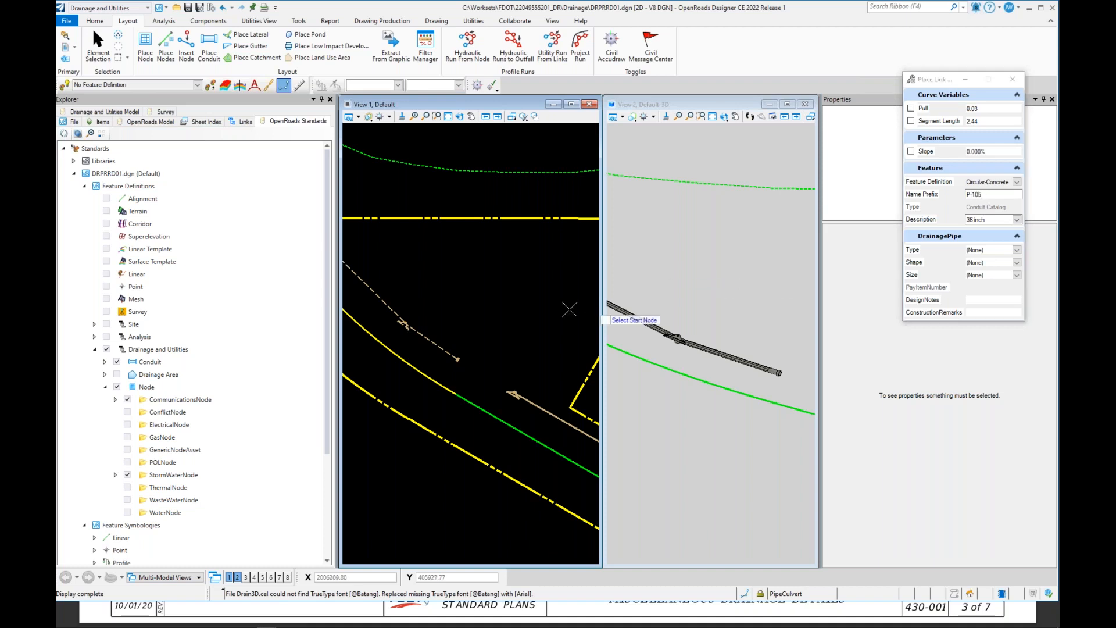
# Step: Place a Circular-Concrete pipe from the upstream node to the concrete jacket node
pyautogui.scroll(5, 482, 372)
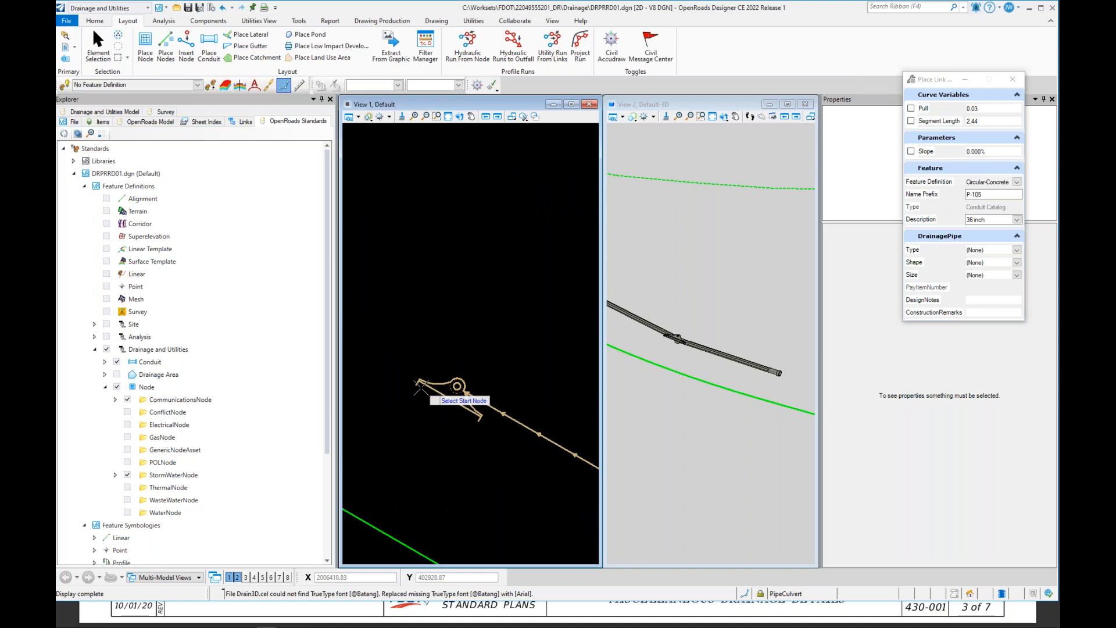
pyautogui.click(453, 384)
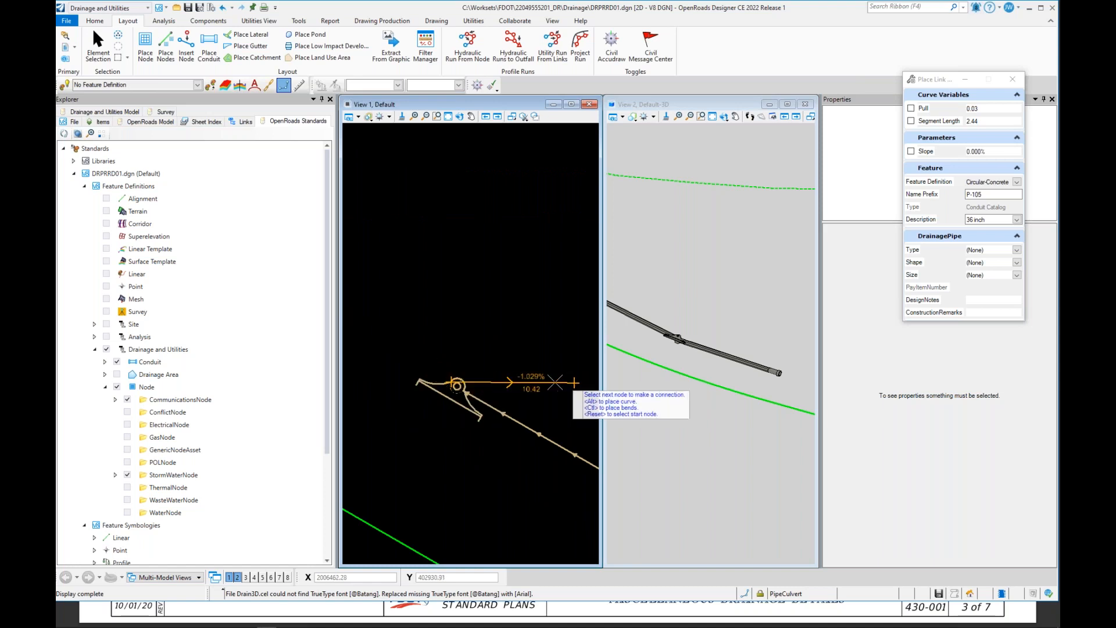
pyautogui.scroll(-3, 445, 322)
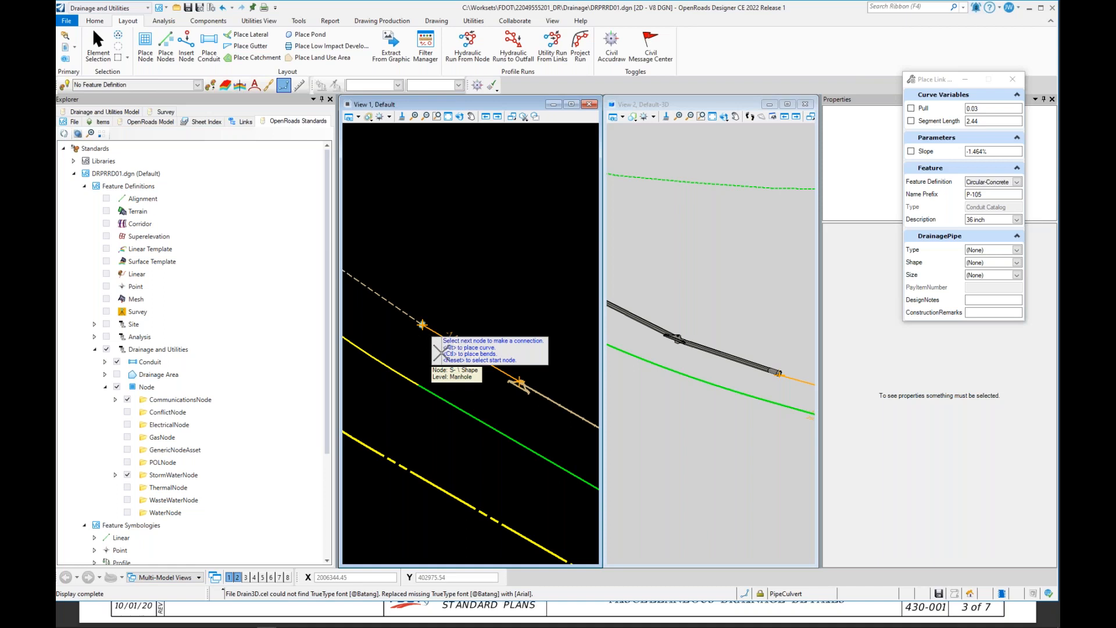
pyautogui.click(422, 324)
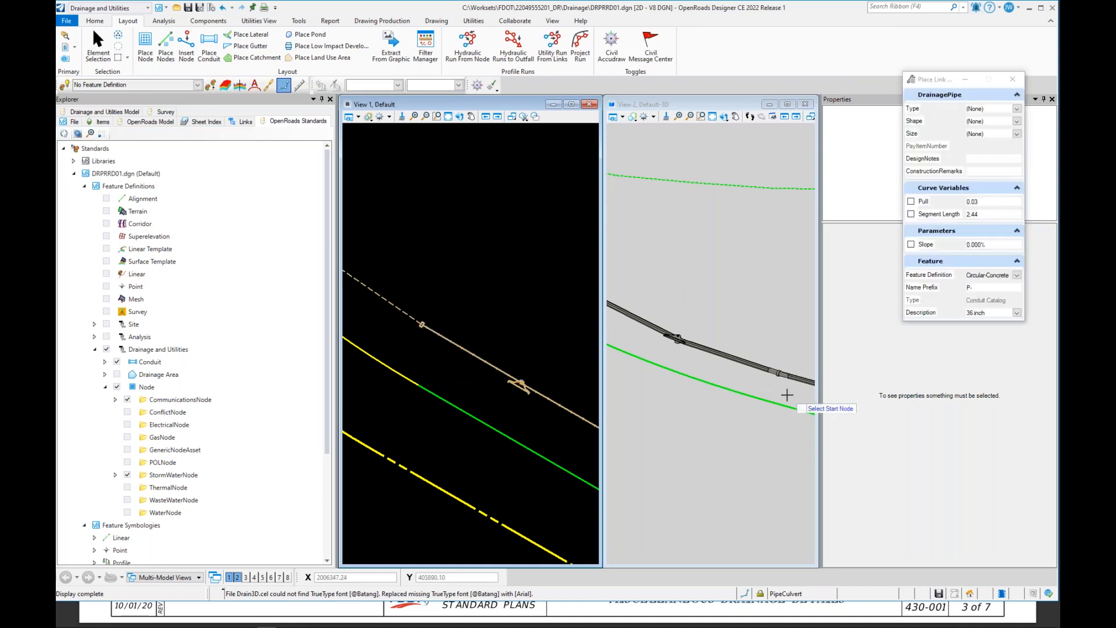
# Step: Examine the pipe and jacket connection in the 3D and plan views
pyautogui.scroll(4, 761, 407)
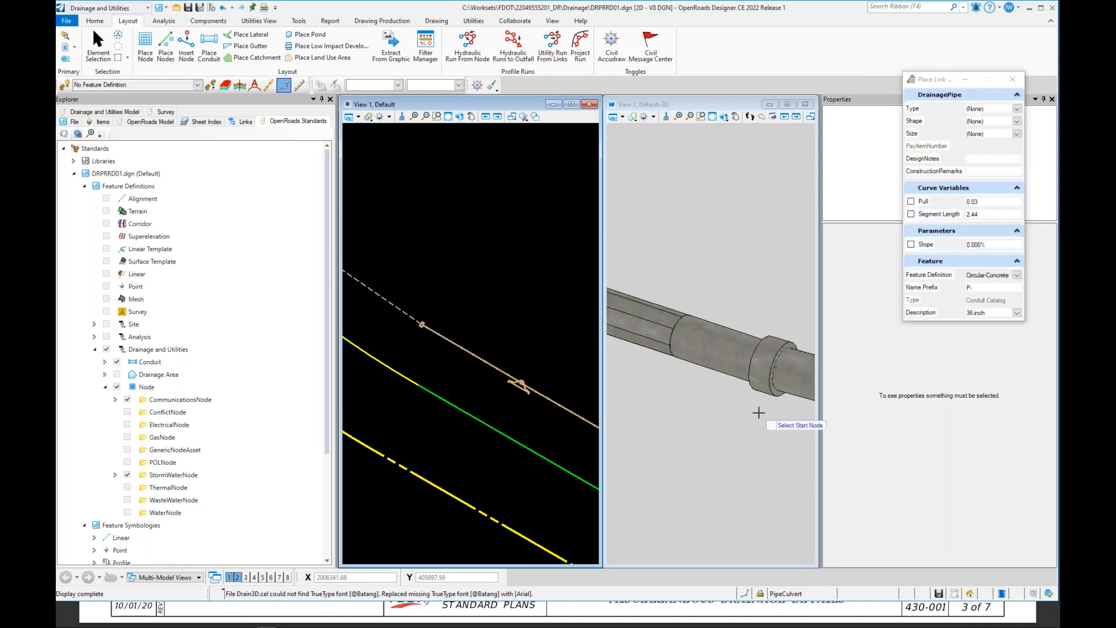
pyautogui.scroll(-4, 757, 412)
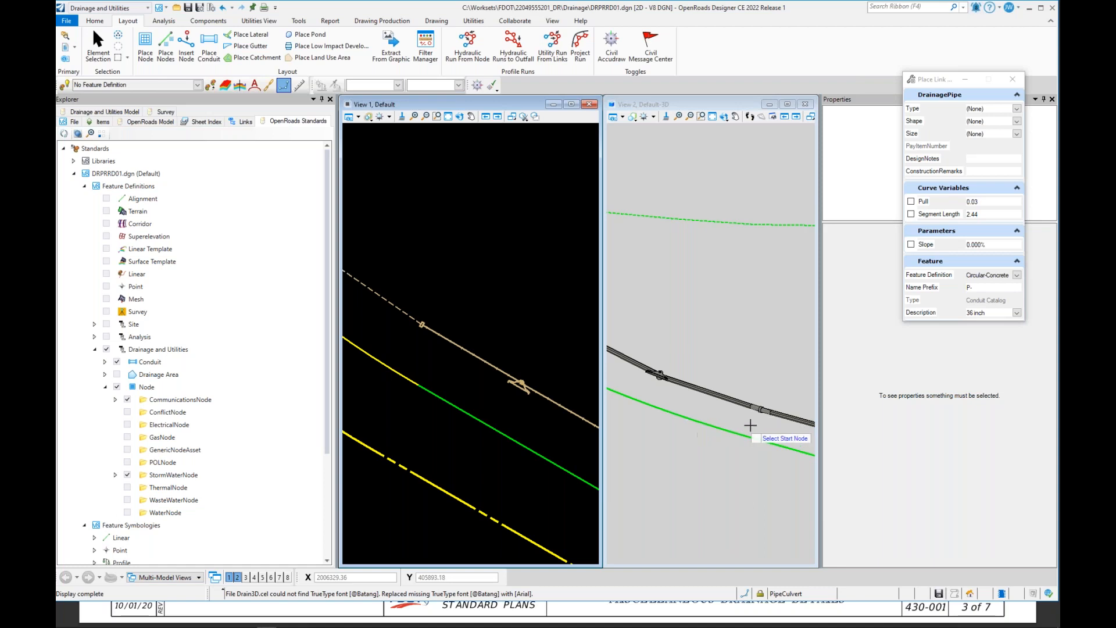
pyautogui.scroll(3, 752, 421)
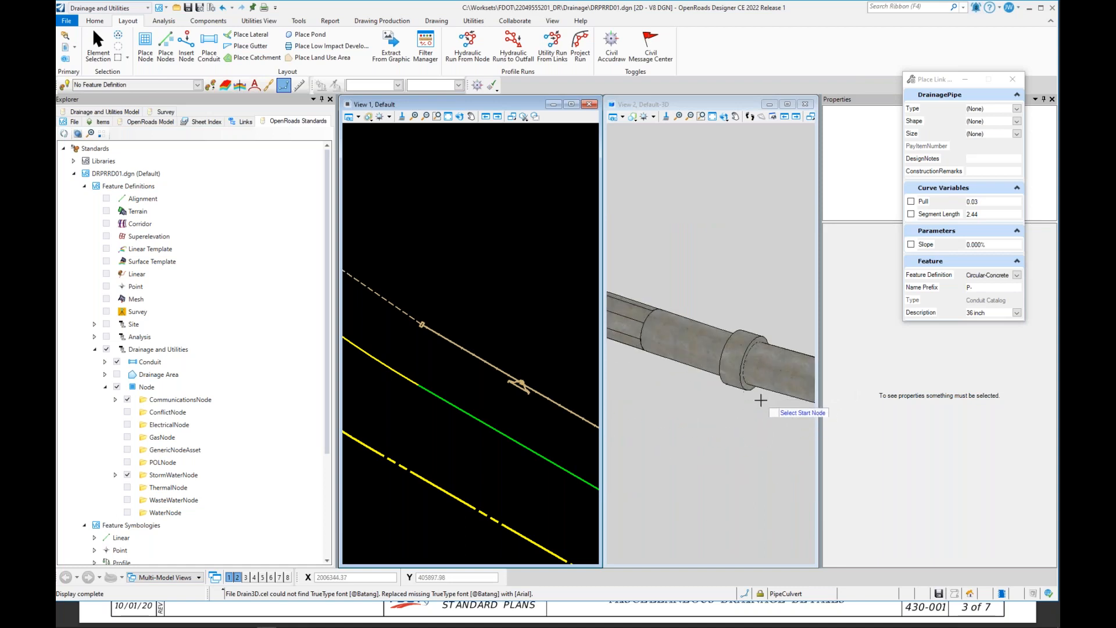
pyautogui.scroll(-2, 464, 311)
pyautogui.scroll(4, 465, 314)
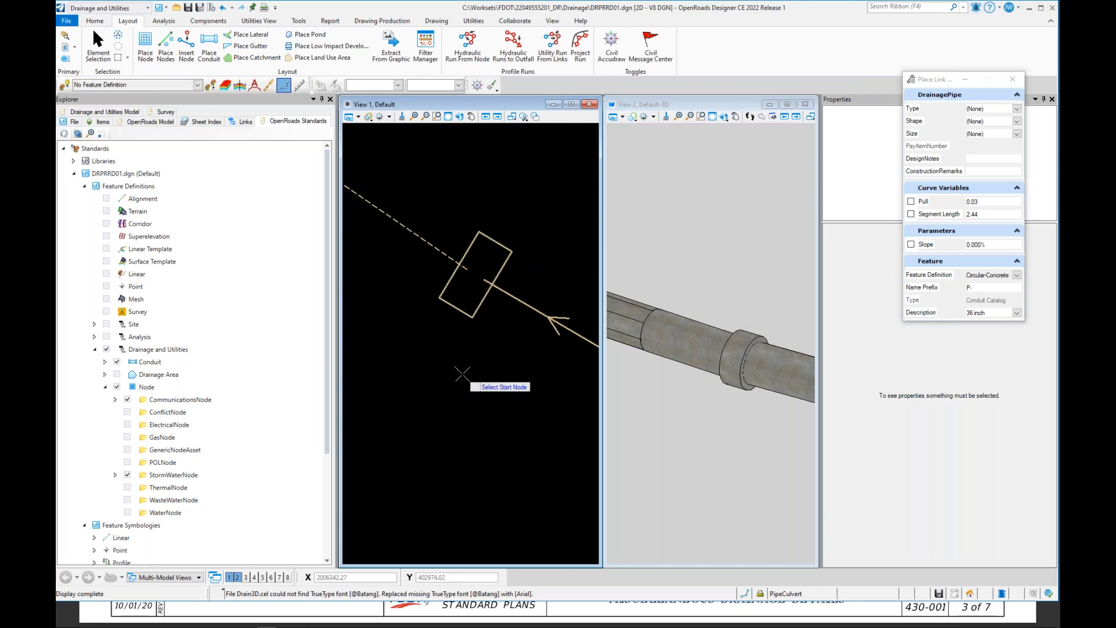
pyautogui.scroll(-3, 499, 369)
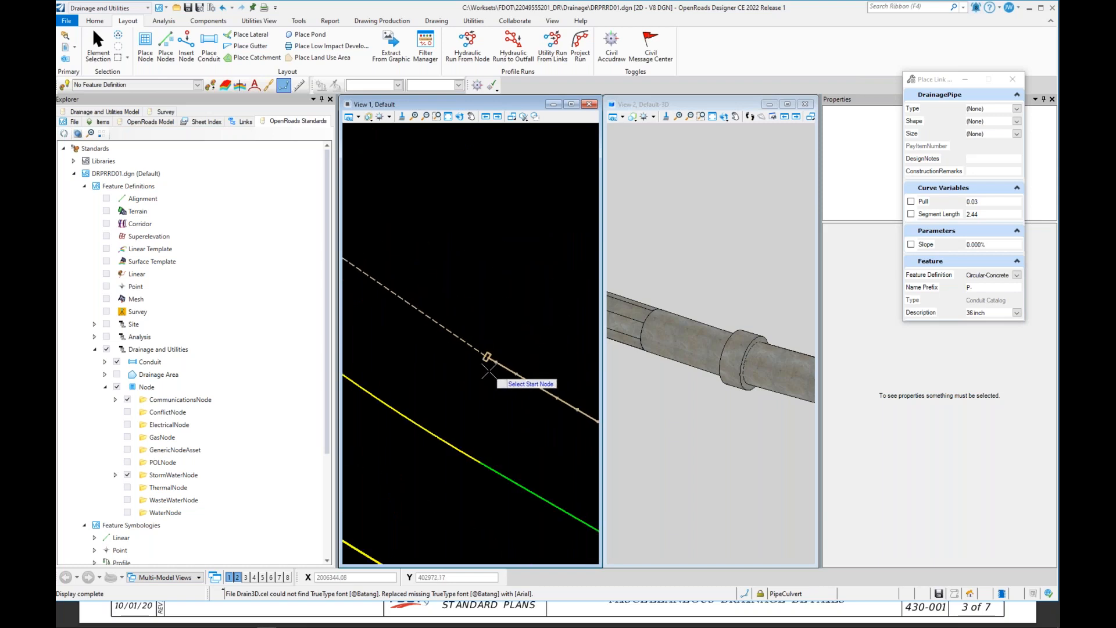
pyautogui.scroll(-2, 490, 378)
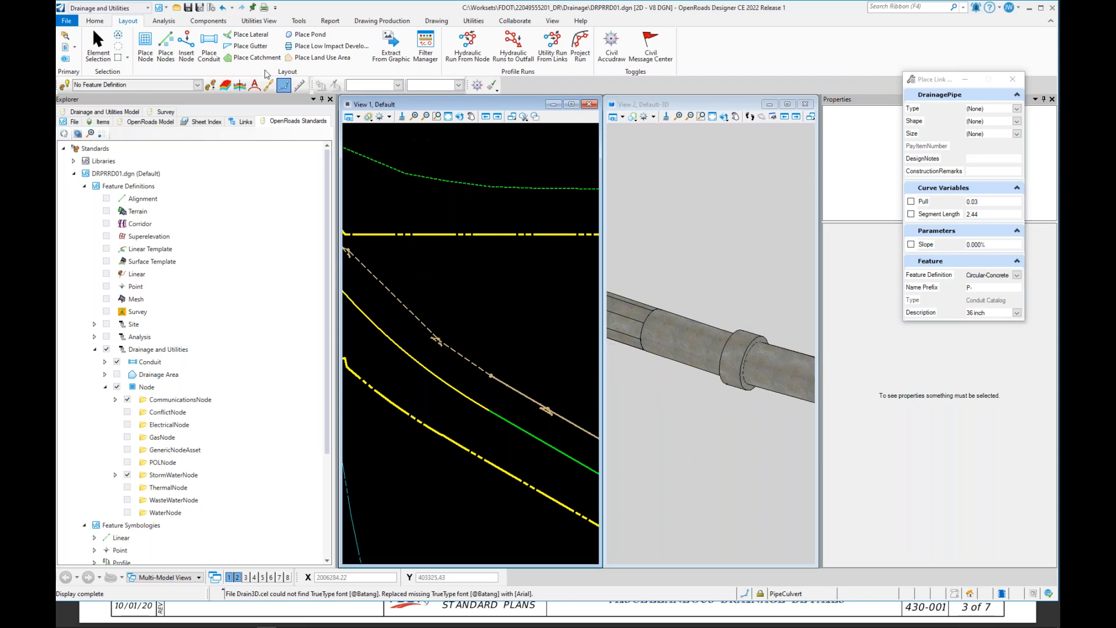
# Step: Select the concrete jacket node to review its properties
pyautogui.click(100, 46)
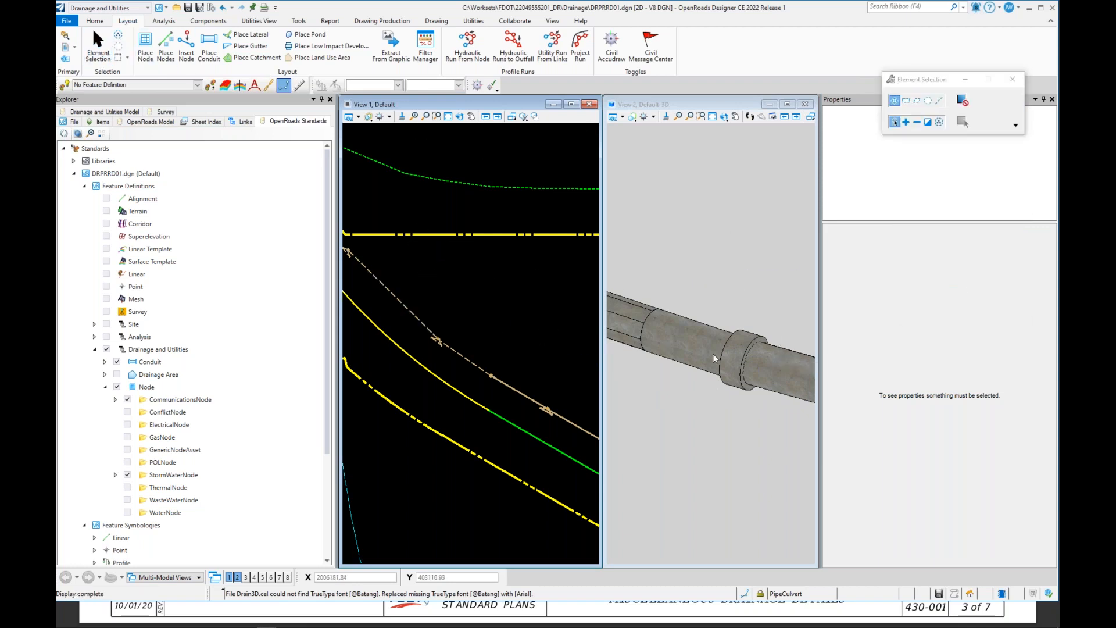
pyautogui.click(754, 337)
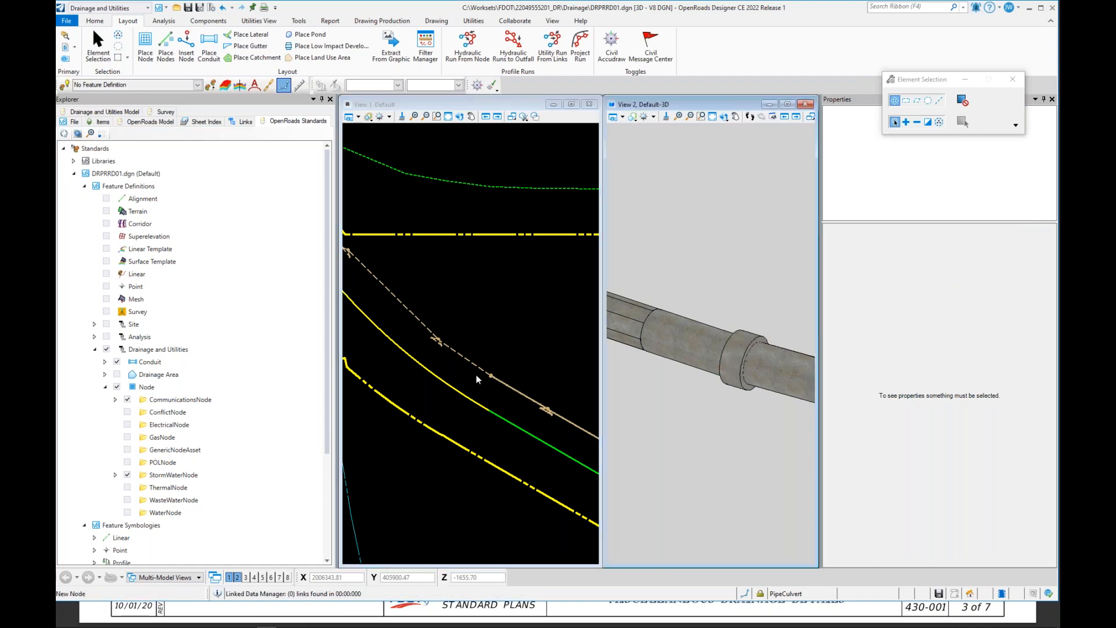
pyautogui.scroll(2, 477, 379)
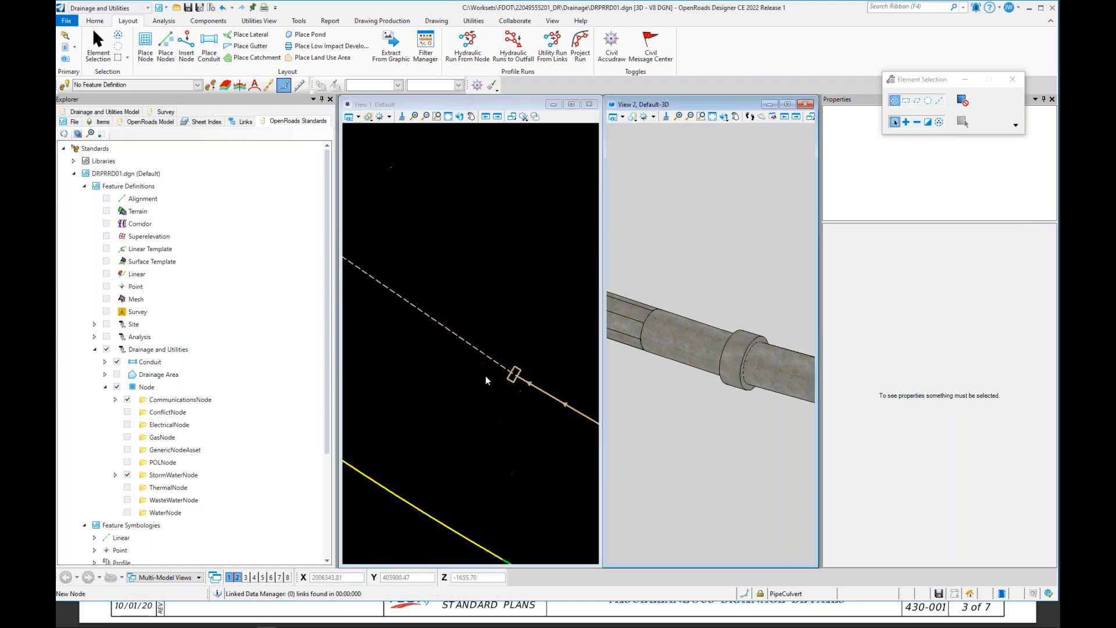
pyautogui.click(515, 383)
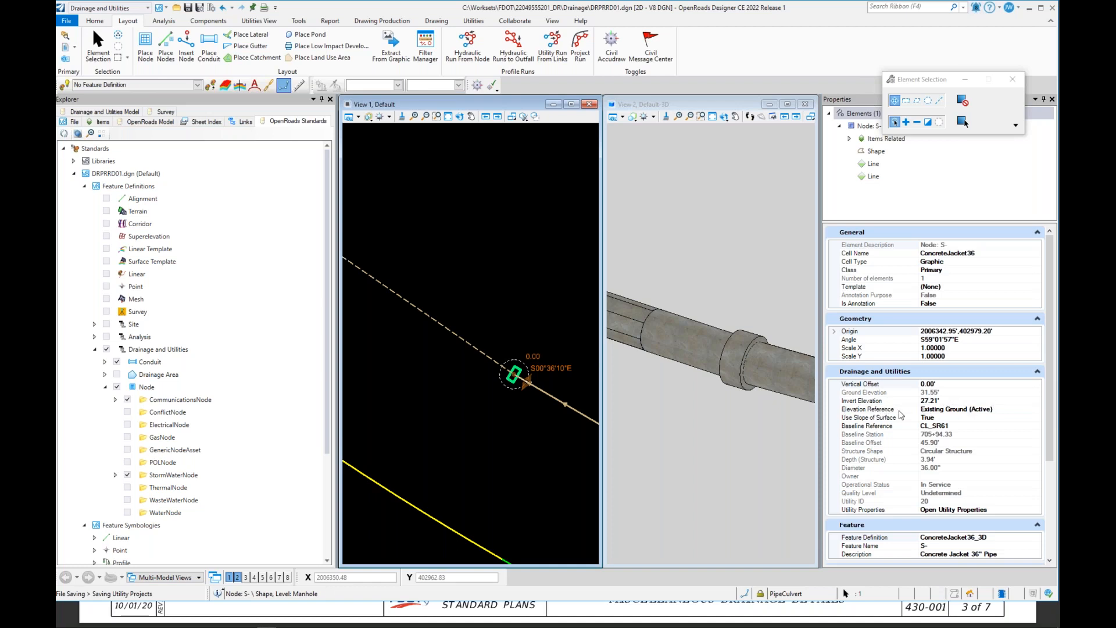
pyautogui.click(1006, 414)
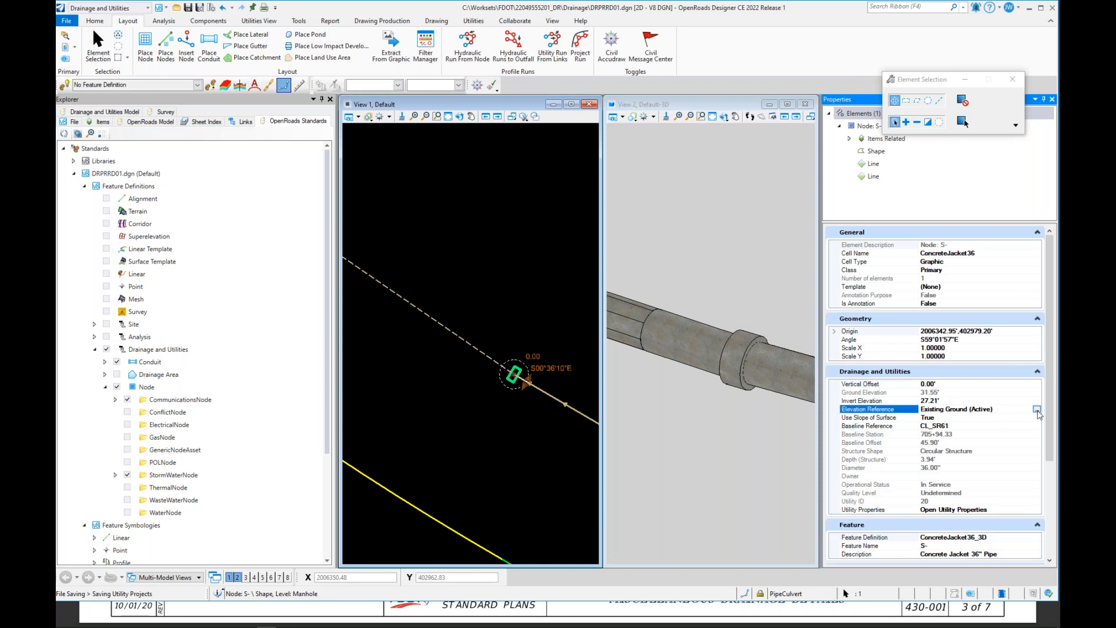
pyautogui.click(1037, 409)
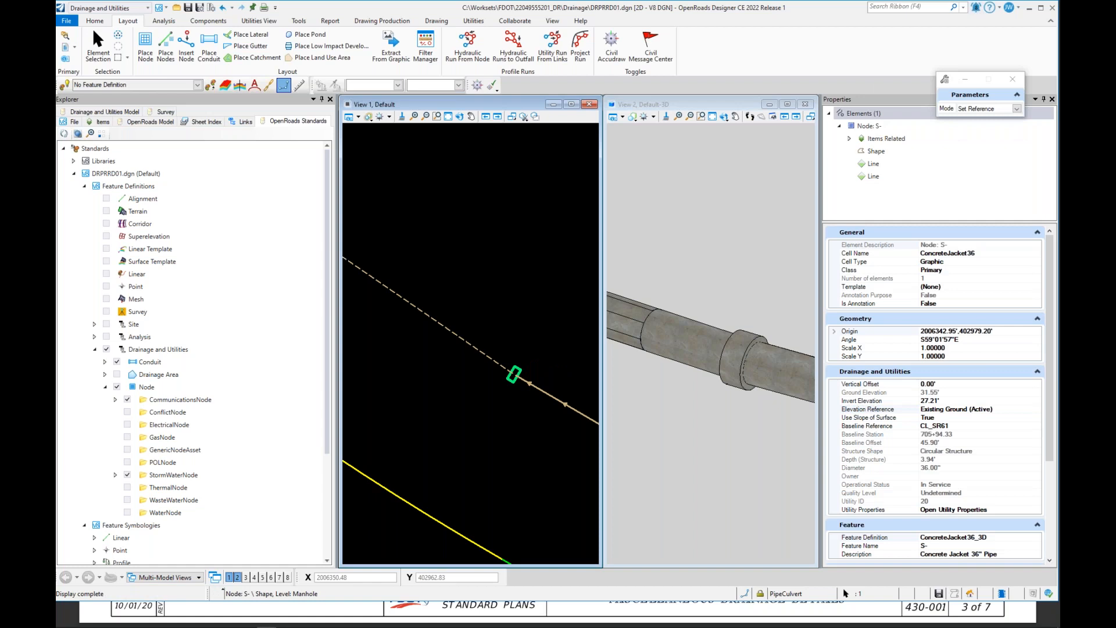
pyautogui.click(994, 412)
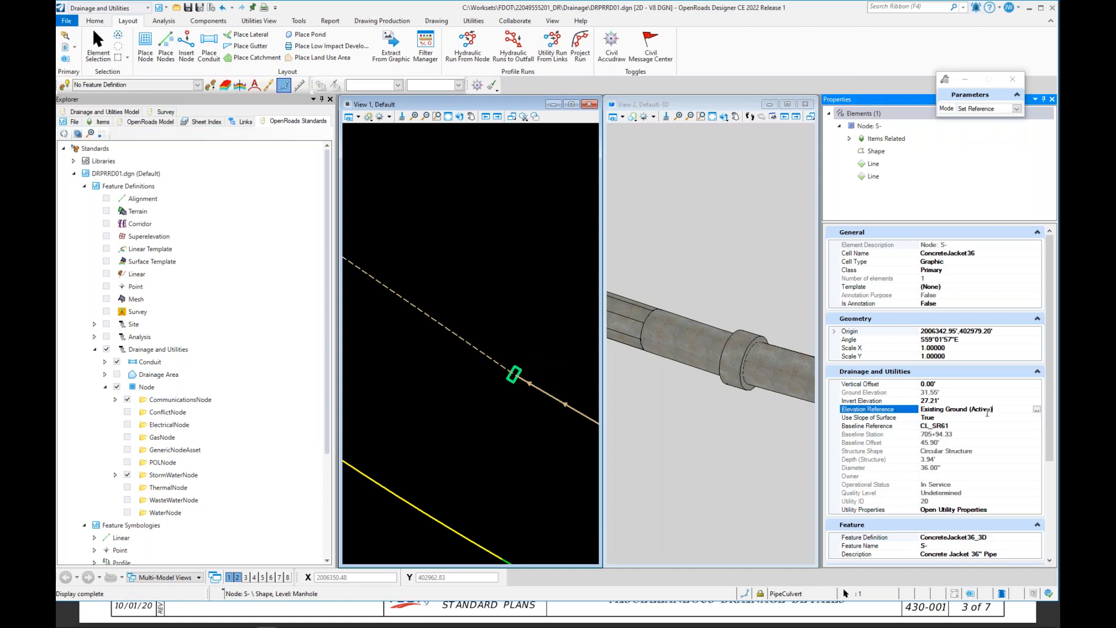
# Step: Open the concrete jacket node's full utility properties and review its drainage settings
pyautogui.click(1033, 511)
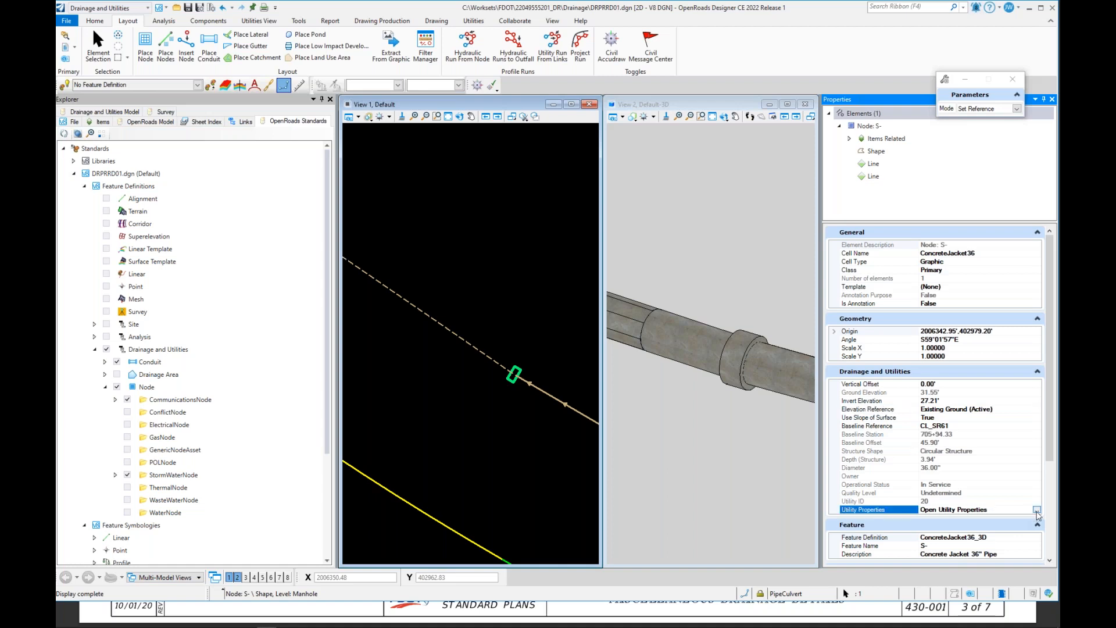
pyautogui.click(1036, 510)
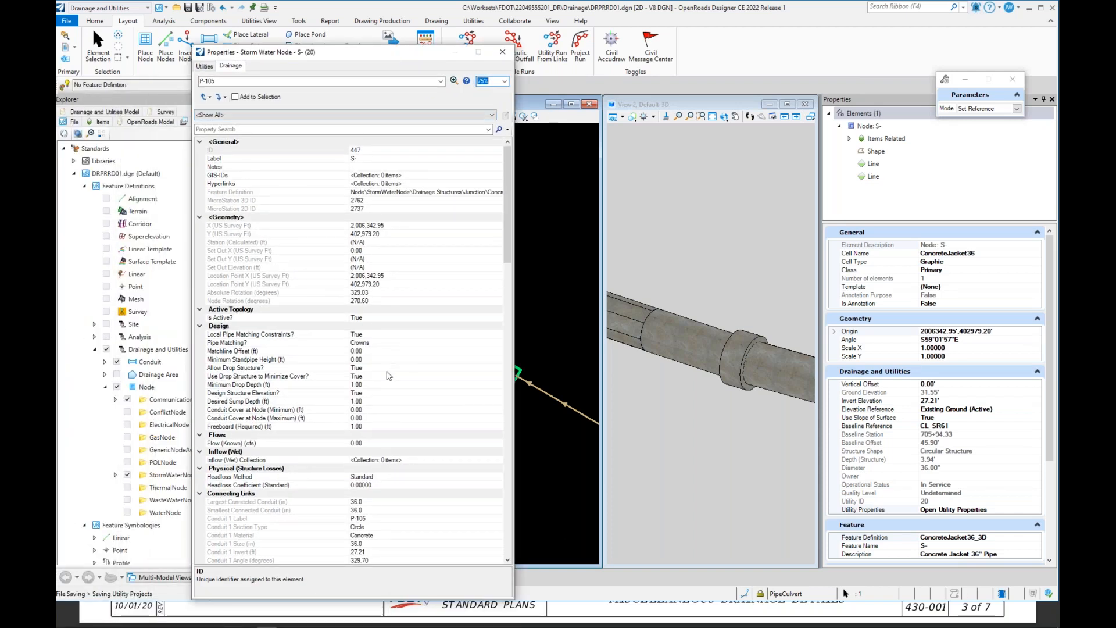
pyautogui.scroll(-3, 388, 375)
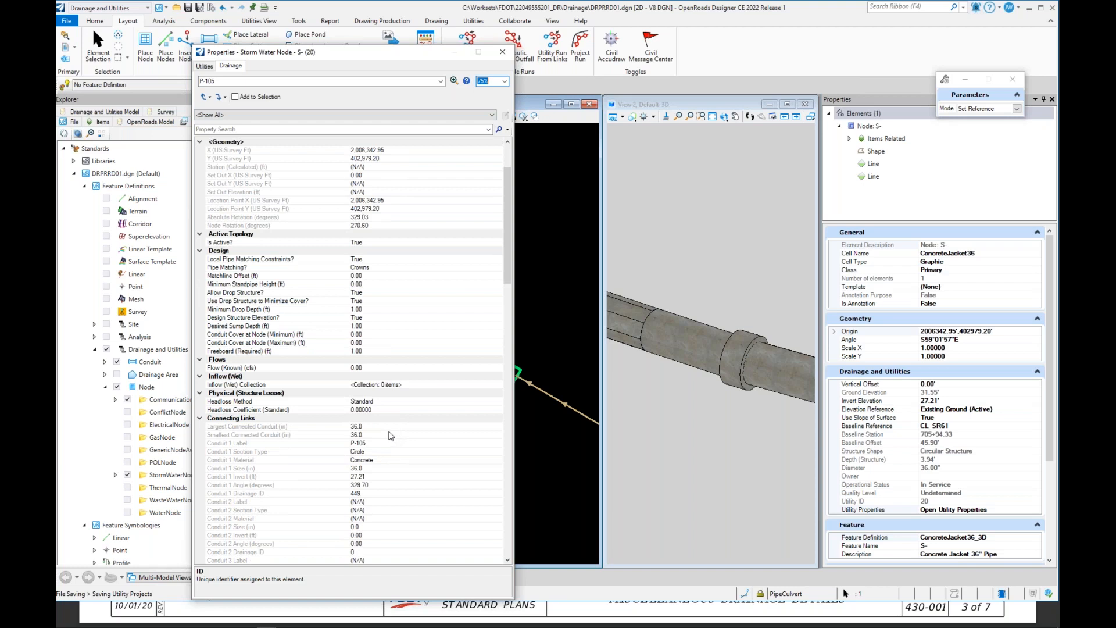
pyautogui.scroll(2, 385, 405)
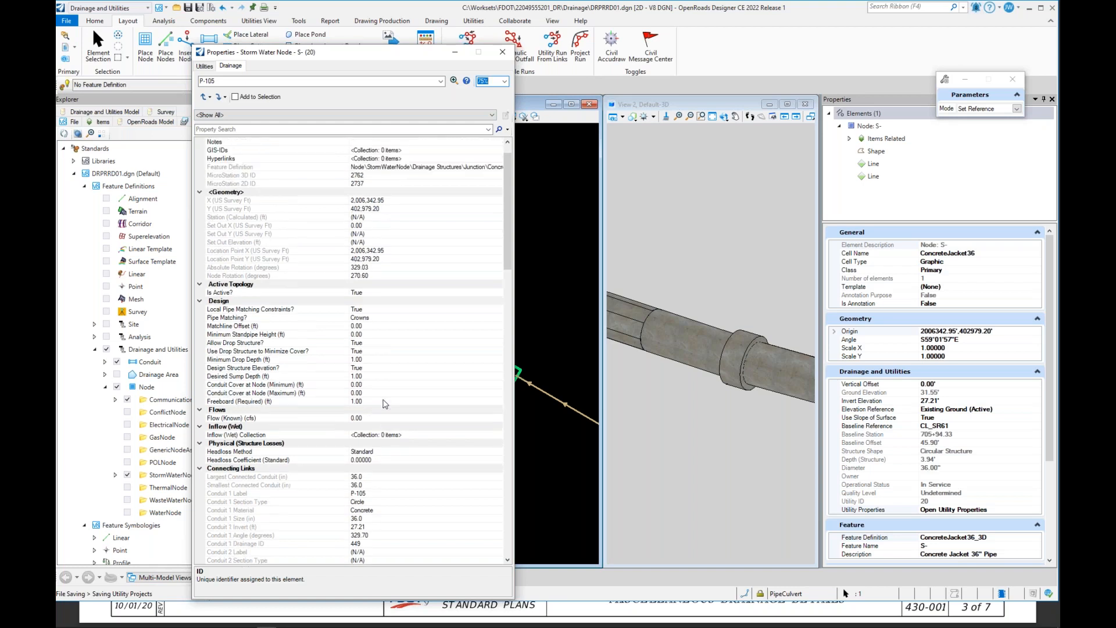
pyautogui.scroll(1, 383, 402)
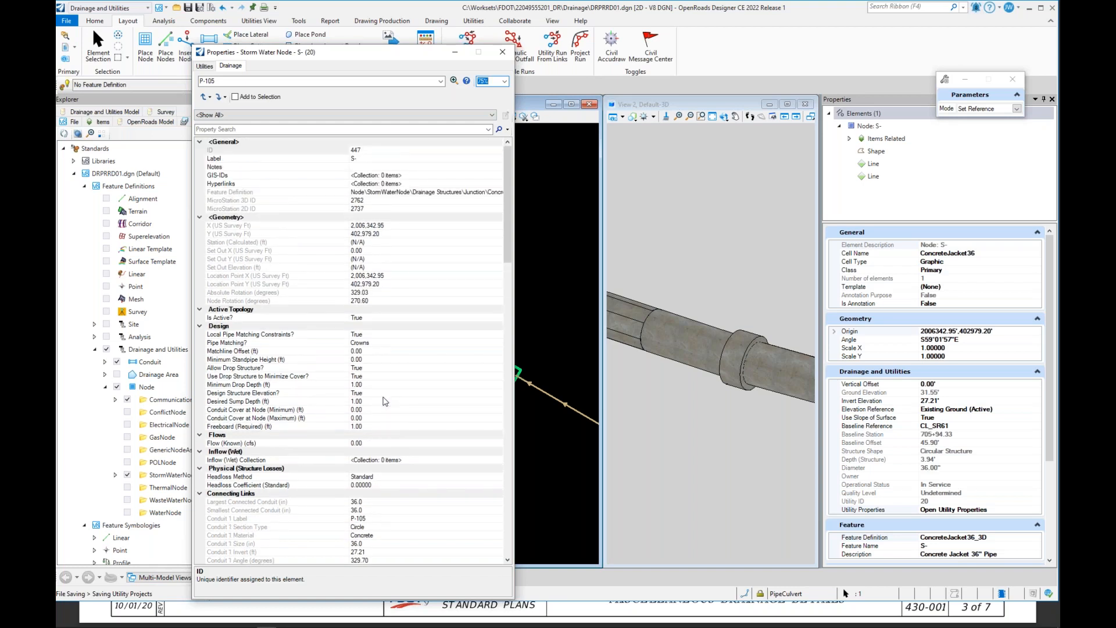
pyautogui.scroll(-7, 384, 401)
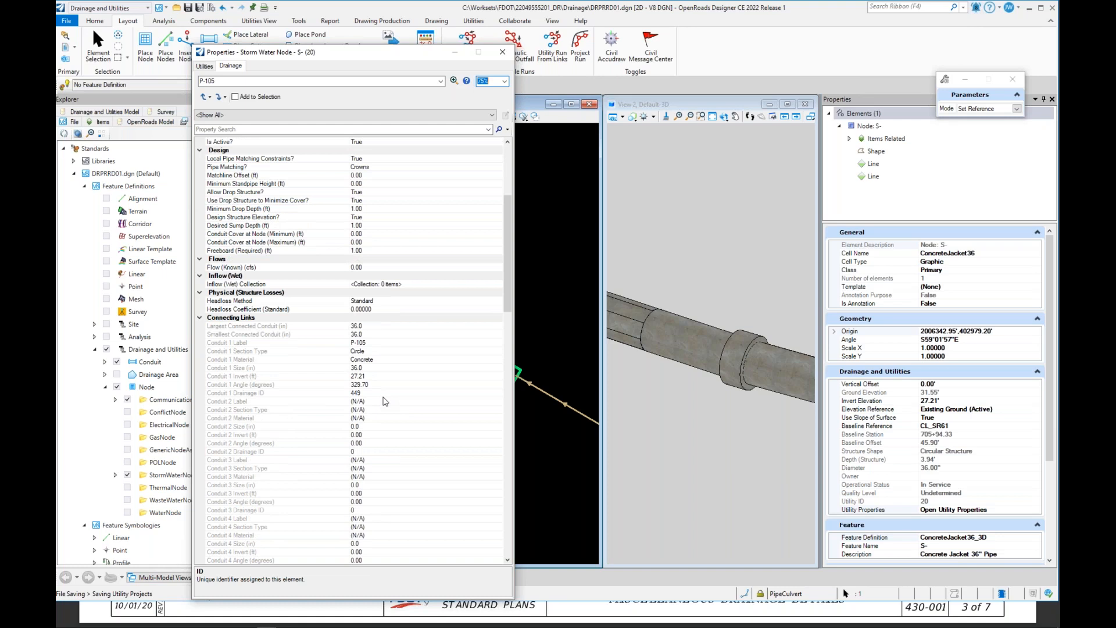
pyautogui.scroll(-14, 384, 401)
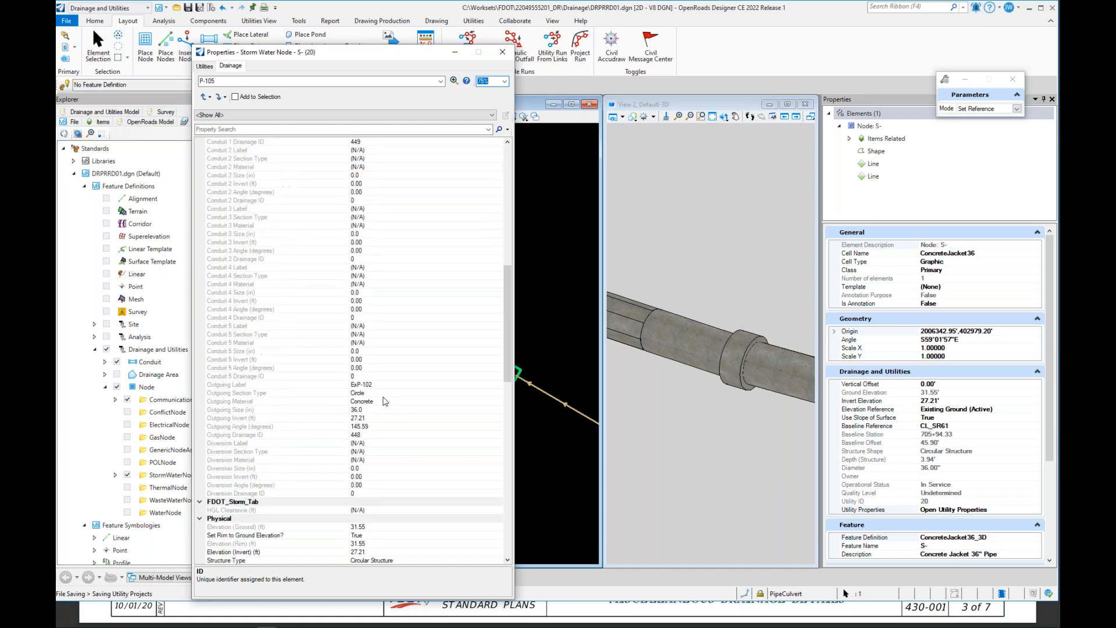
pyautogui.scroll(-4, 383, 401)
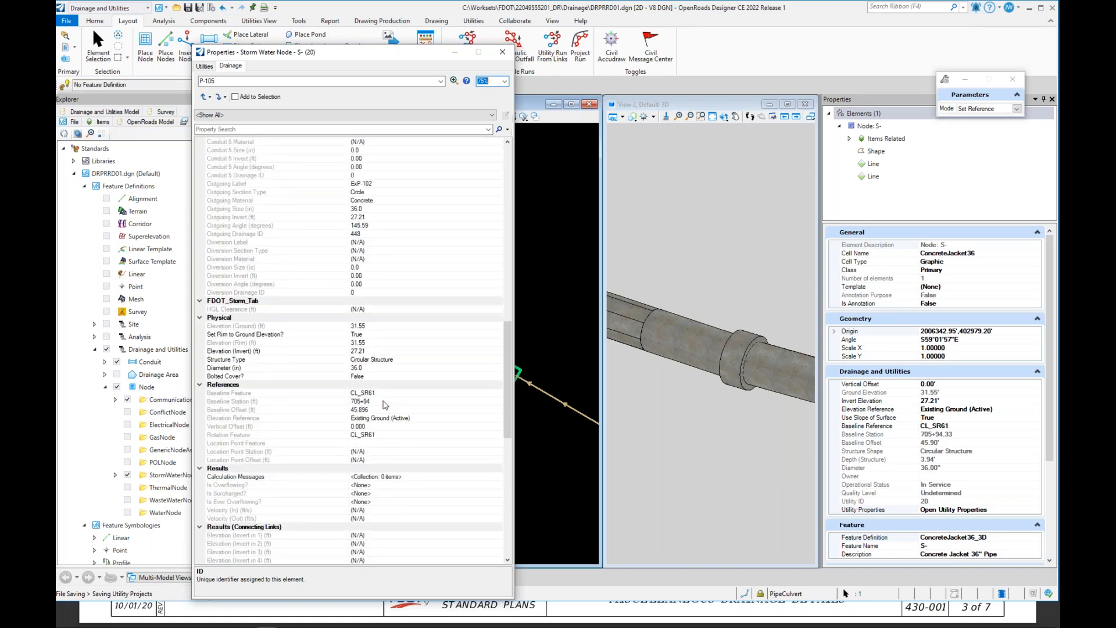
# Step: Set the node's Set Rim to Ground Elevation option to False and close the properties dialog
pyautogui.click(357, 334)
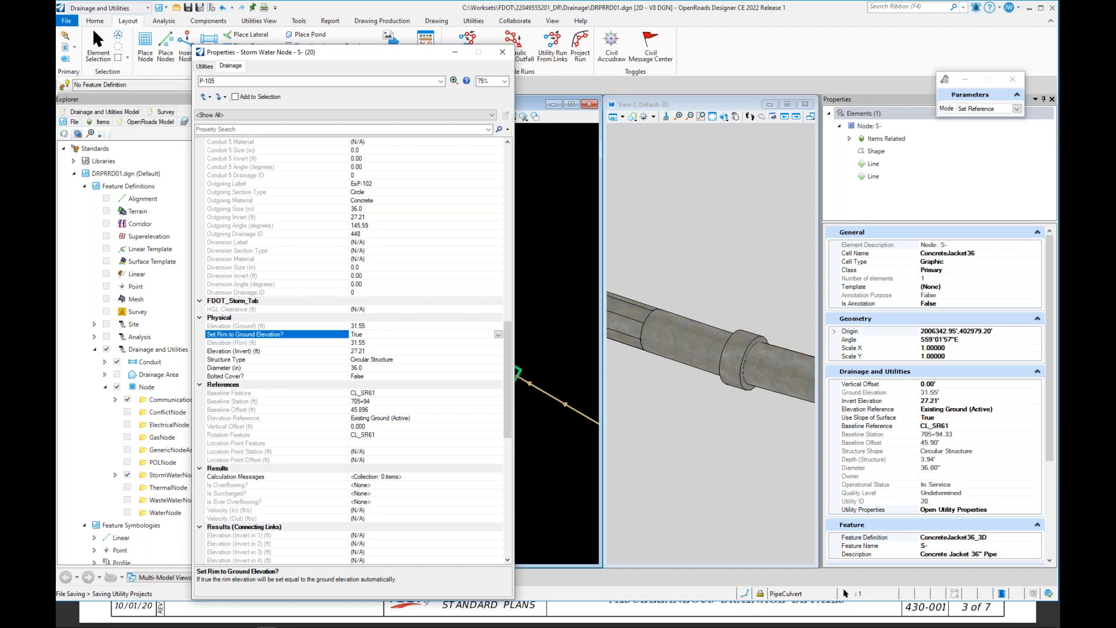
pyautogui.click(498, 336)
pyautogui.click(400, 351)
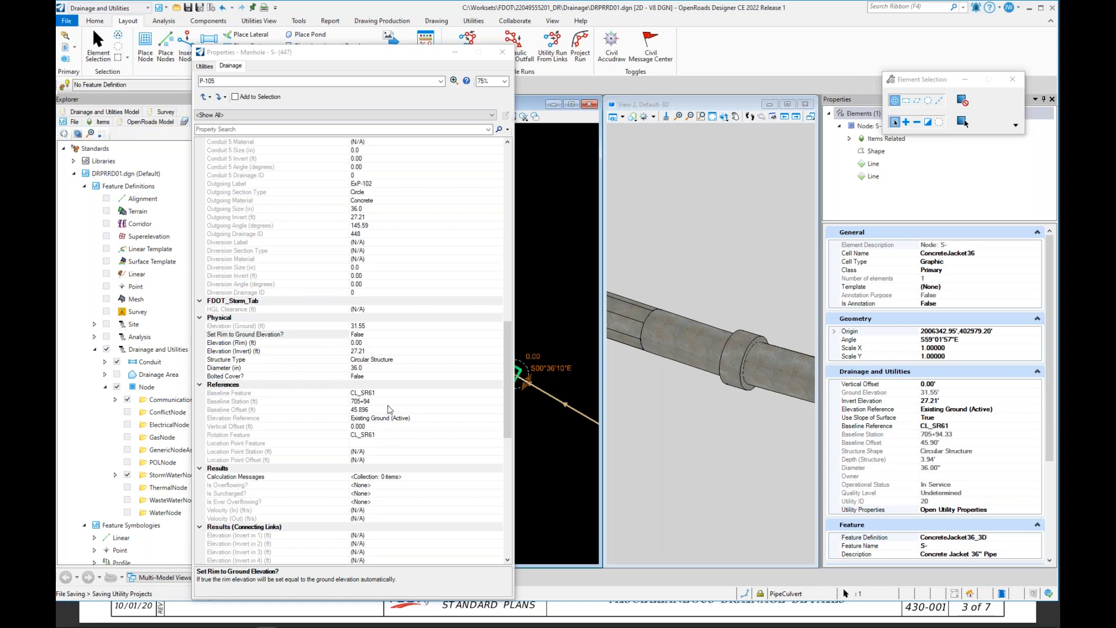
pyautogui.scroll(1, 390, 396)
pyautogui.scroll(11, 390, 397)
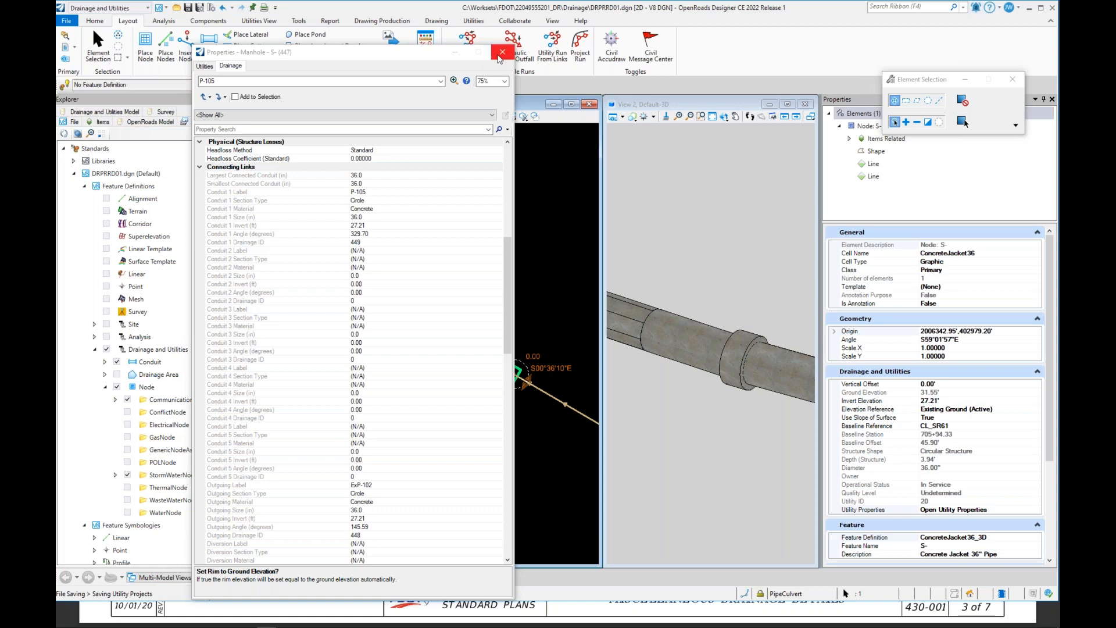
pyautogui.click(502, 52)
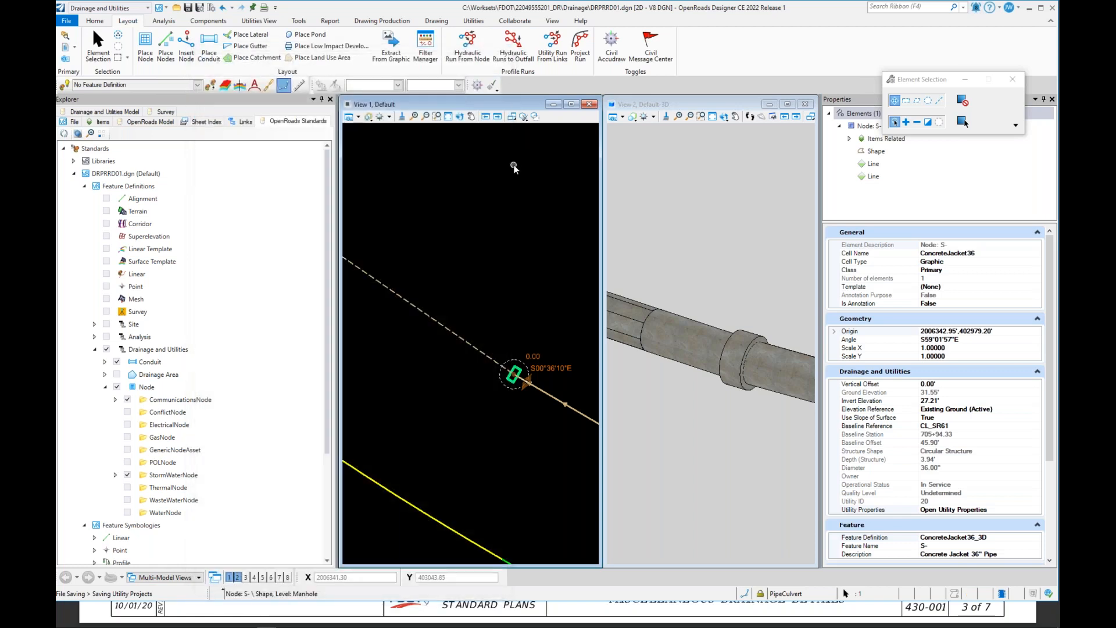
# Step: Remove the elevation reference from the concrete jacket node
pyautogui.click(510, 399)
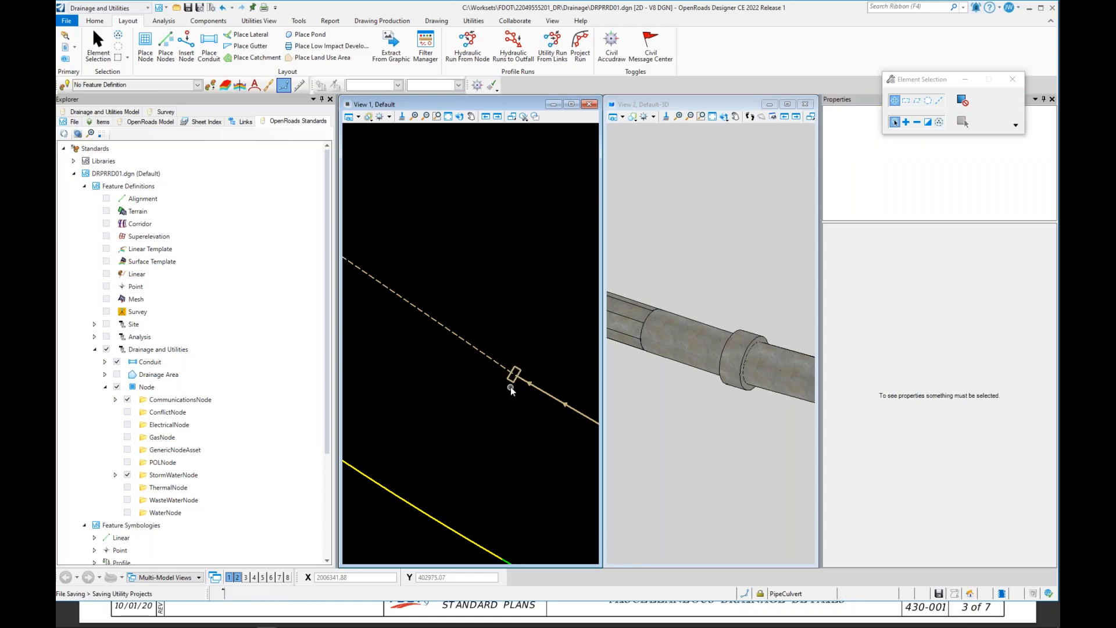
pyautogui.click(512, 379)
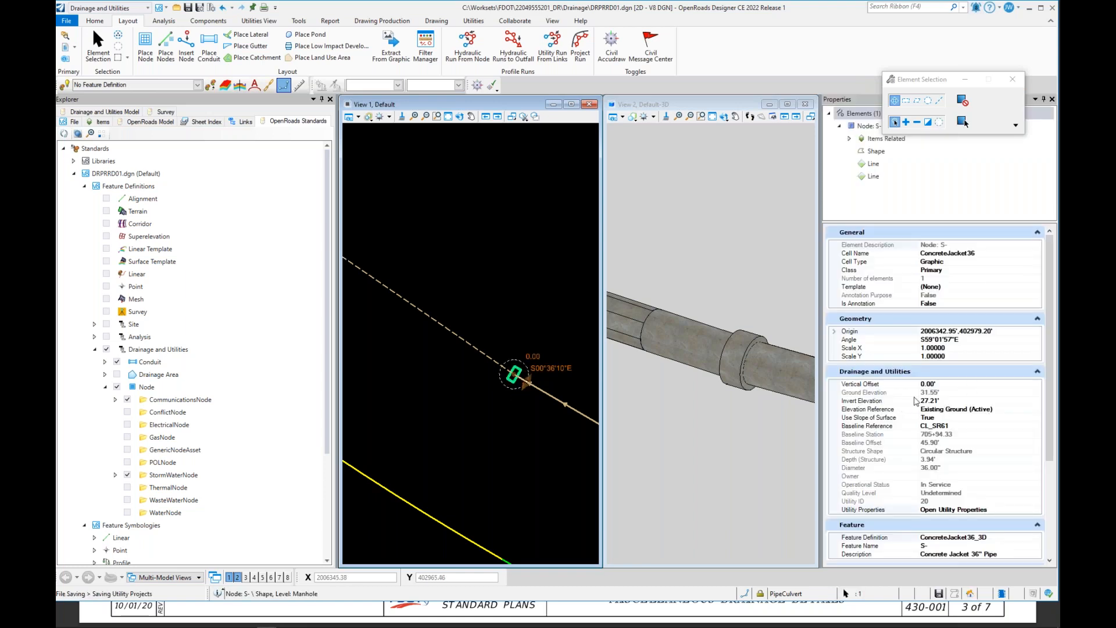
pyautogui.click(937, 393)
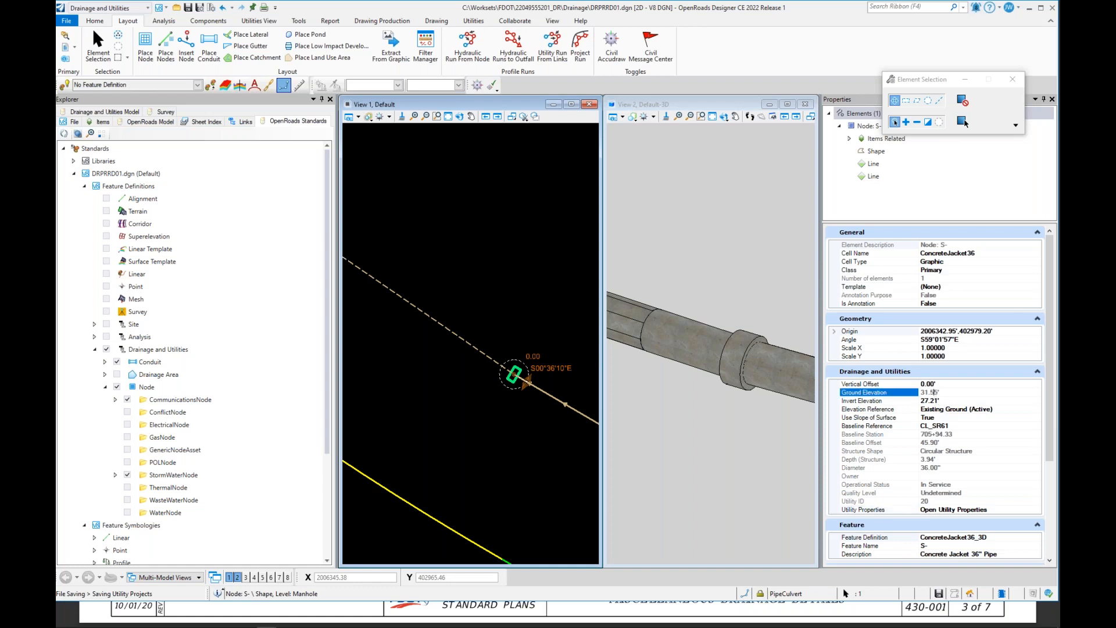
pyautogui.click(999, 412)
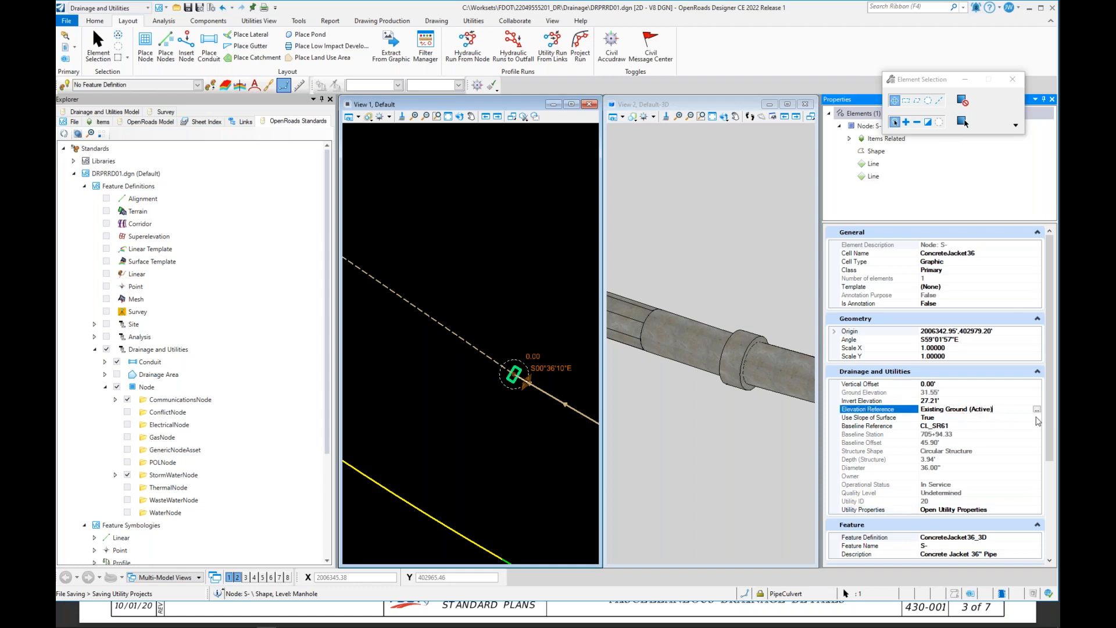
pyautogui.rightClick(1016, 409)
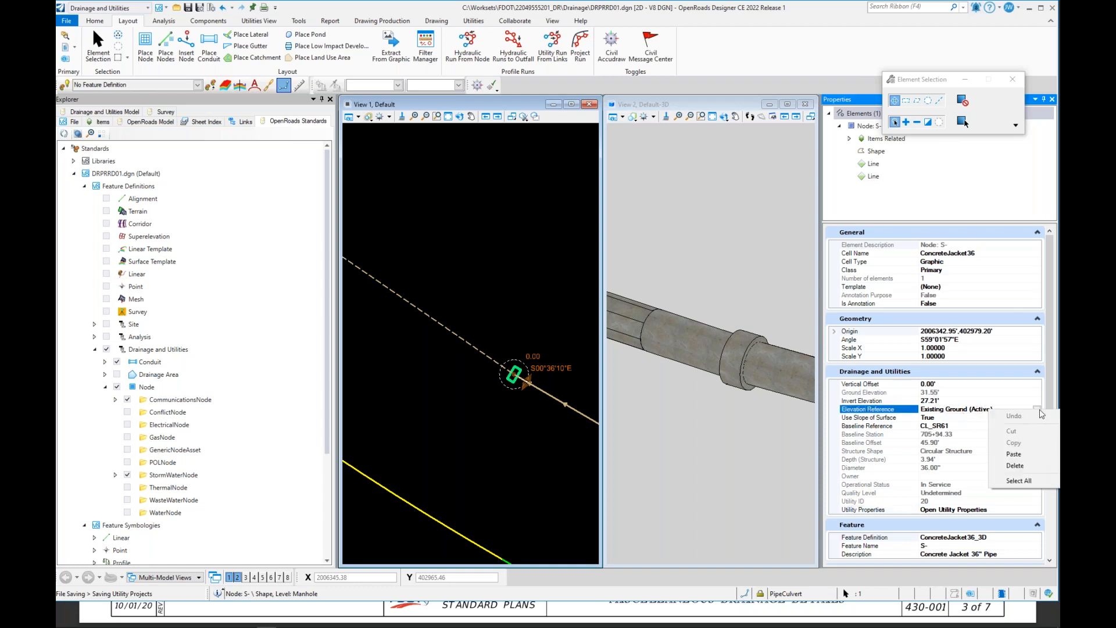
pyautogui.click(956, 413)
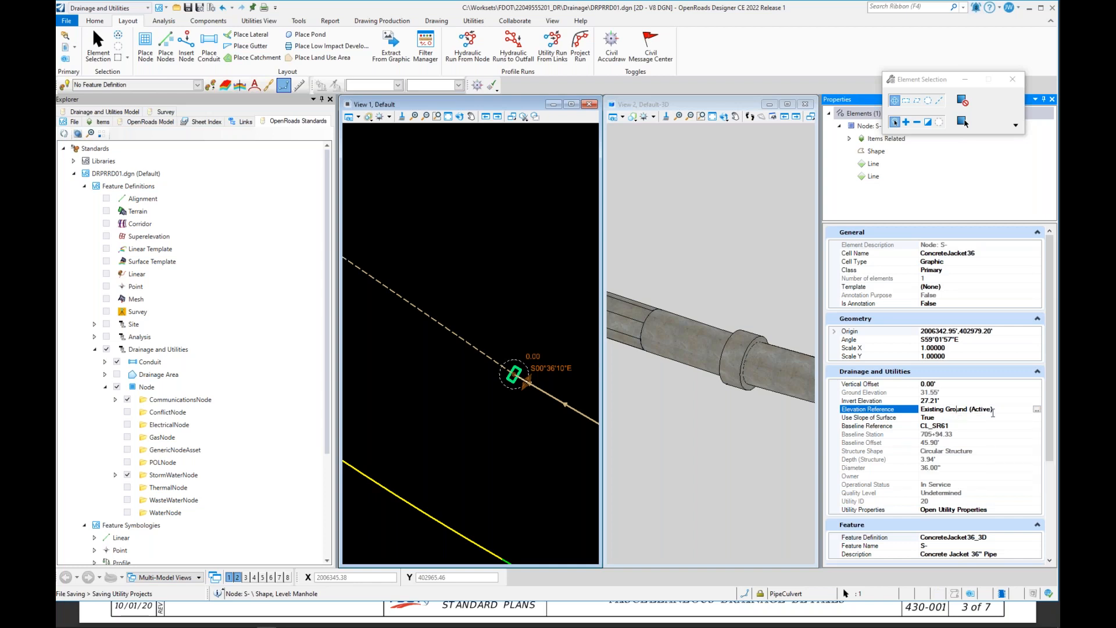
pyautogui.click(1036, 409)
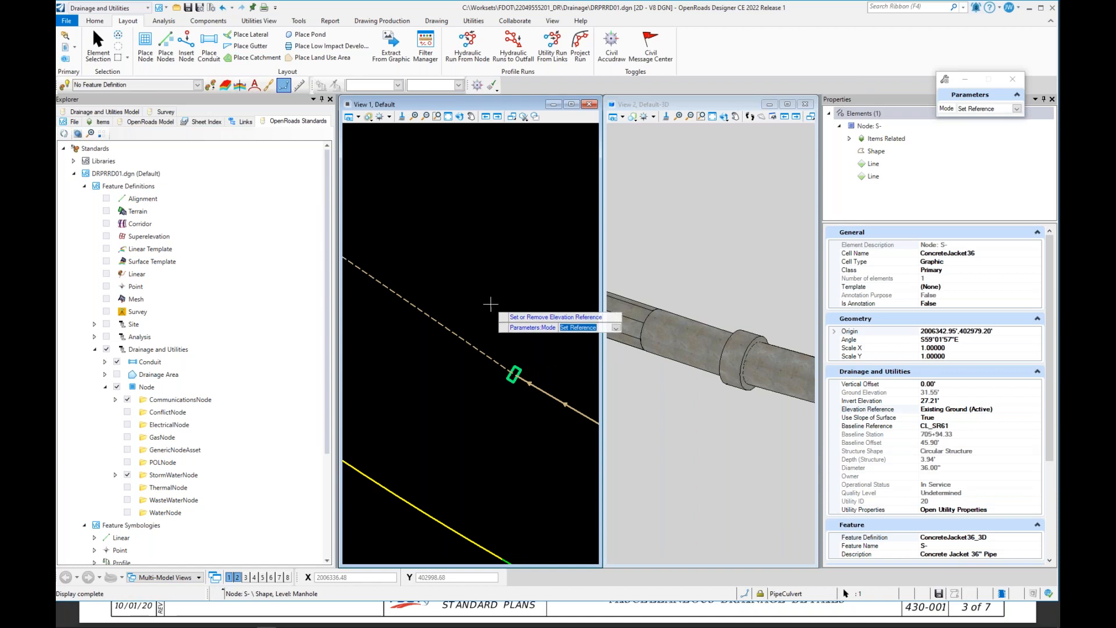
pyautogui.press('Down')
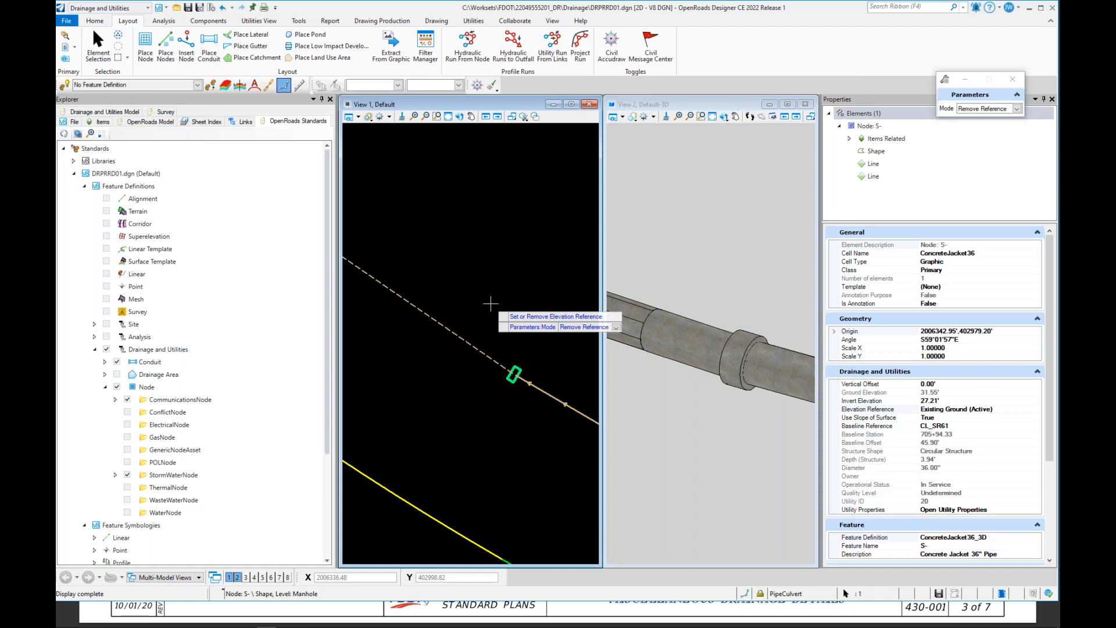
pyautogui.click(490, 304)
pyautogui.click(491, 303)
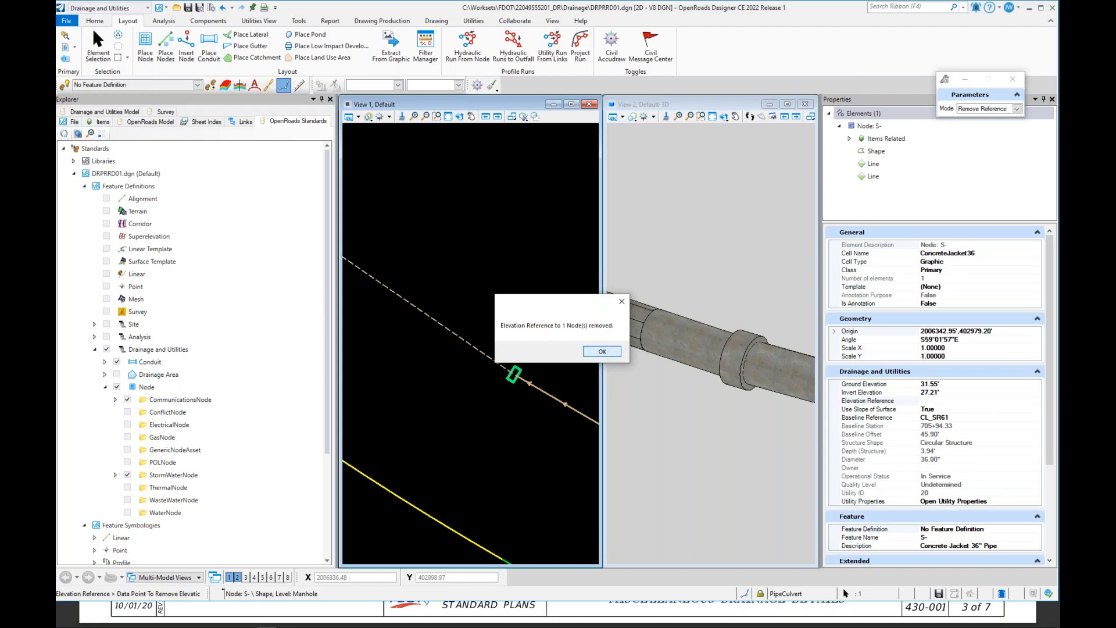
pyautogui.press('Return')
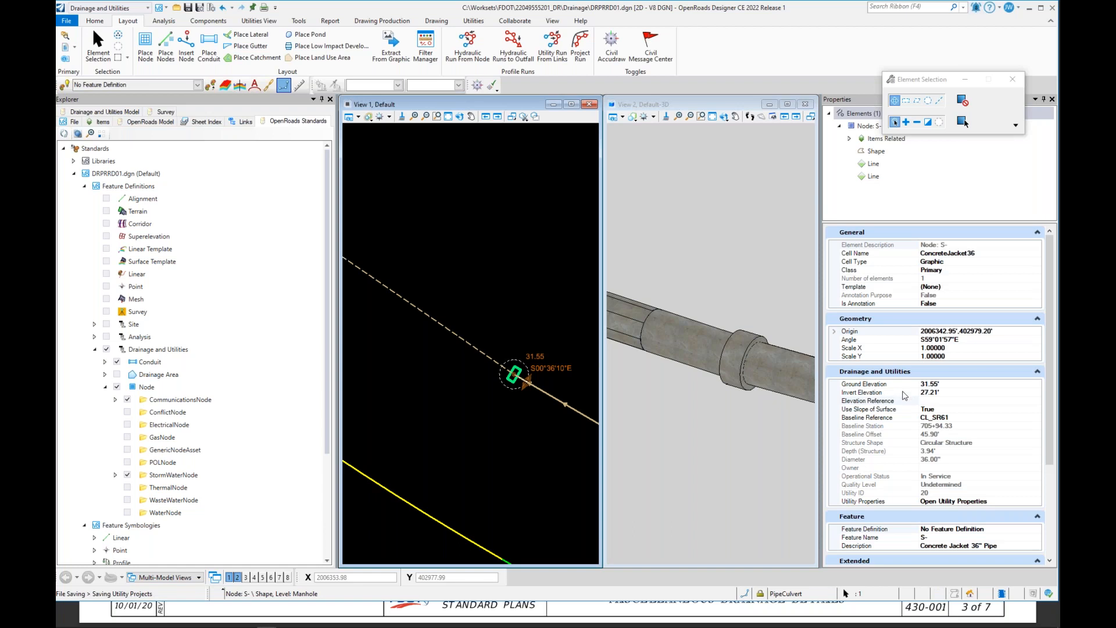
# Step: Set the concrete jacket node's invert elevation to 26.00
pyautogui.click(943, 393)
pyautogui.moveTo(943, 394); pyautogui.dragTo(925, 393)
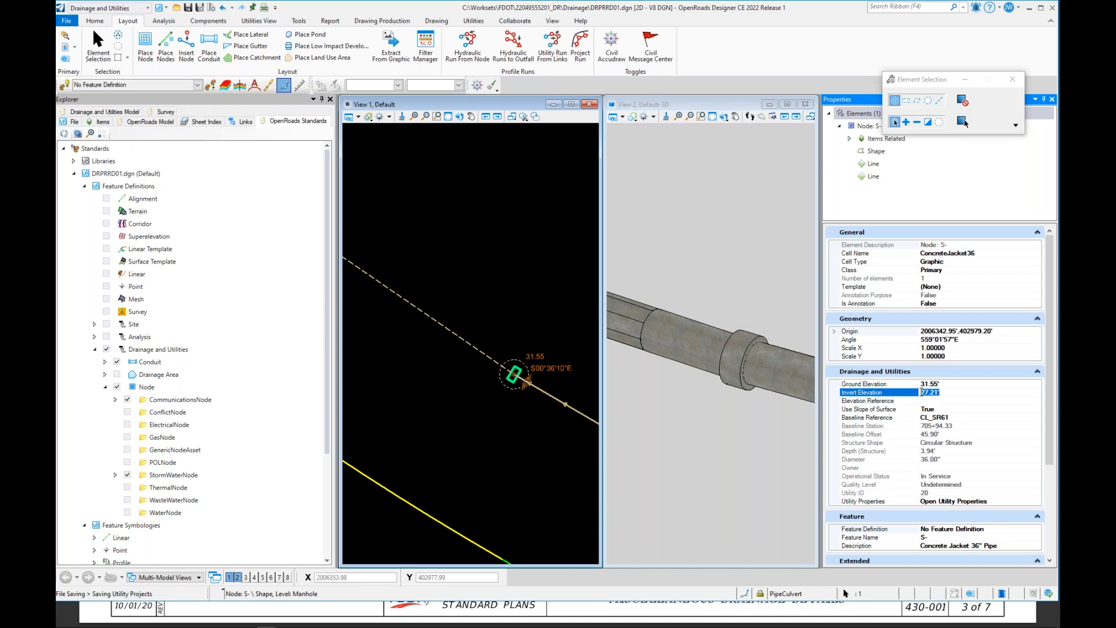
pyautogui.write('26')
pyautogui.press('Return')
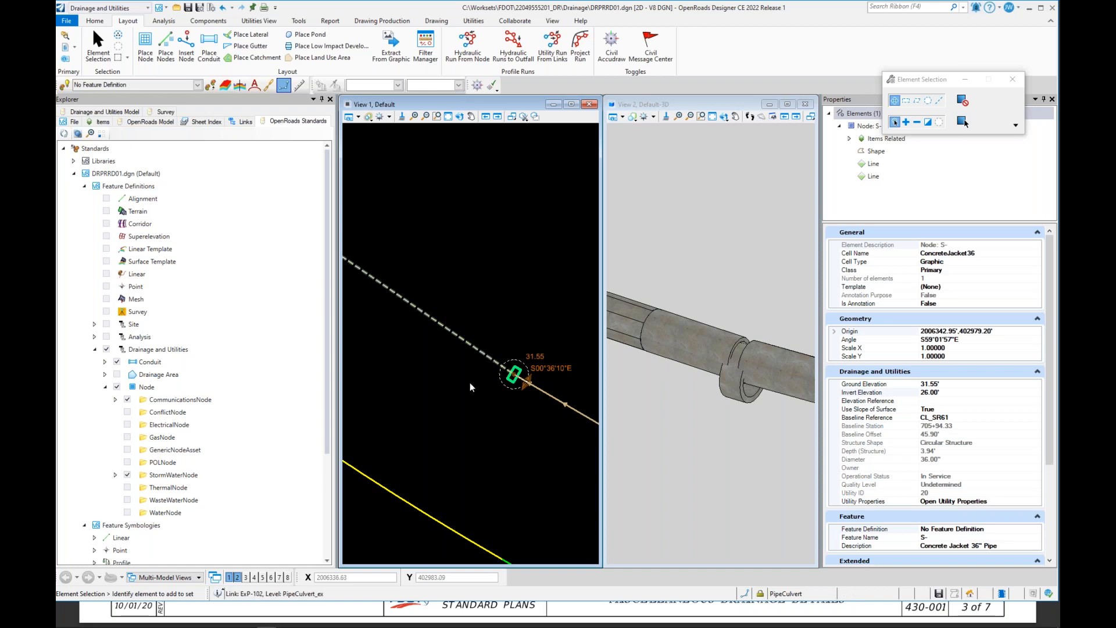
# Step: Reconnect the end of existing pipe ExP-102 to the concrete jacket node
pyautogui.click(496, 394)
pyautogui.scroll(5, 514, 373)
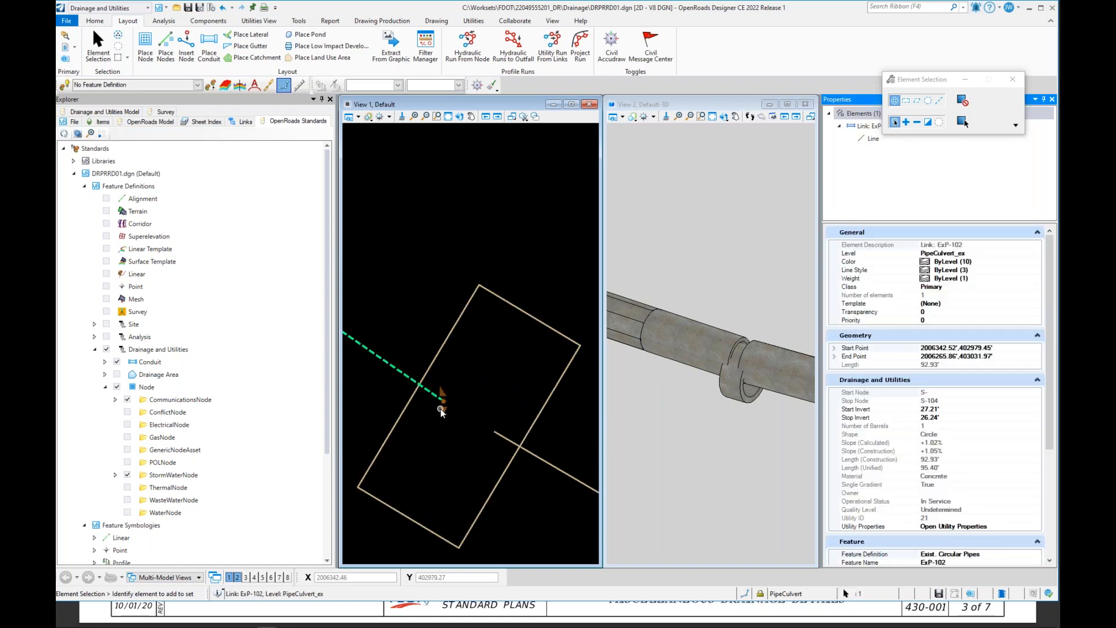
pyautogui.click(446, 404)
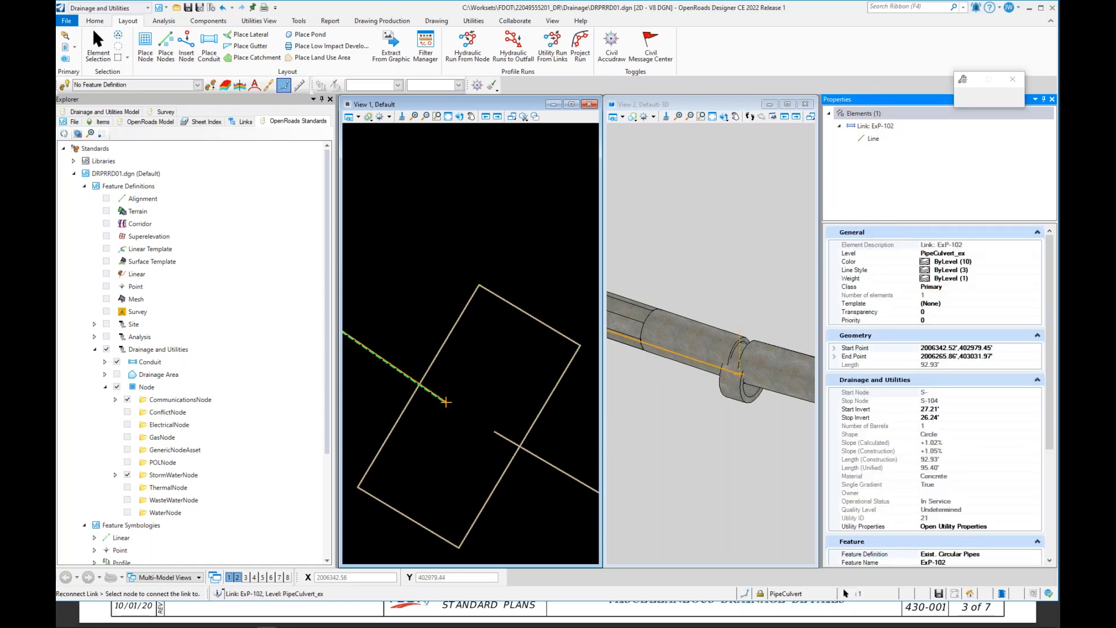
pyautogui.click(409, 398)
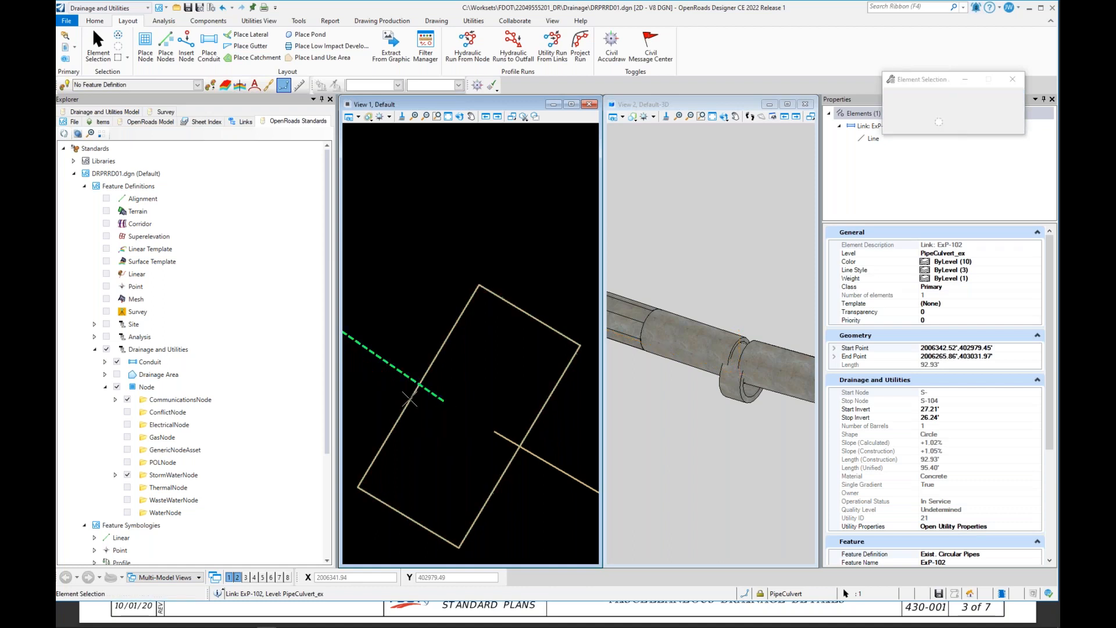
pyautogui.click(700, 361)
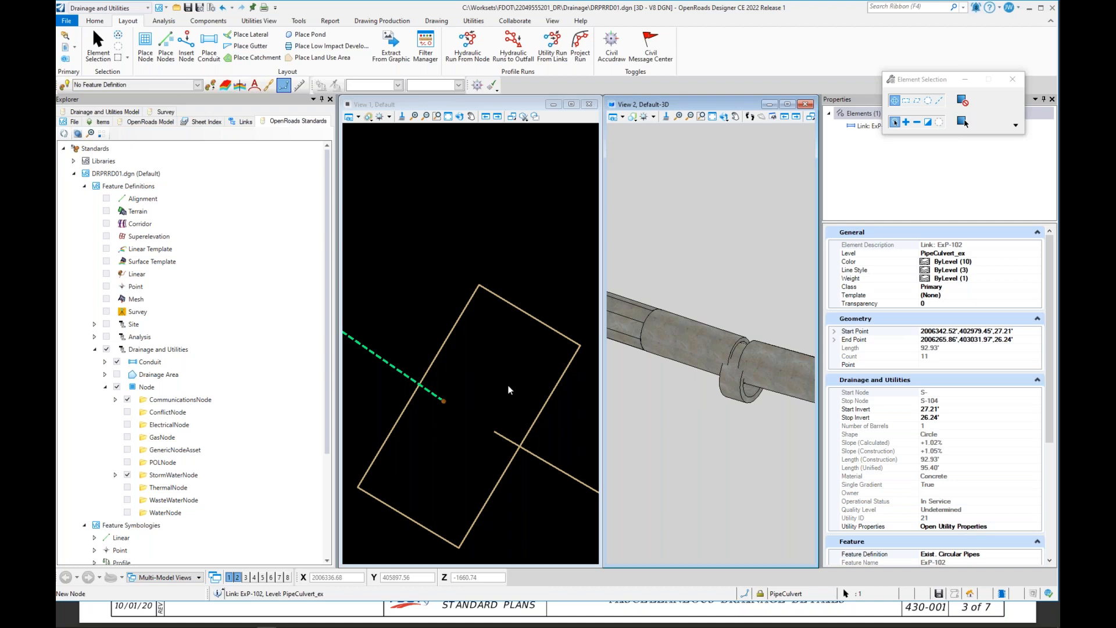
pyautogui.click(454, 330)
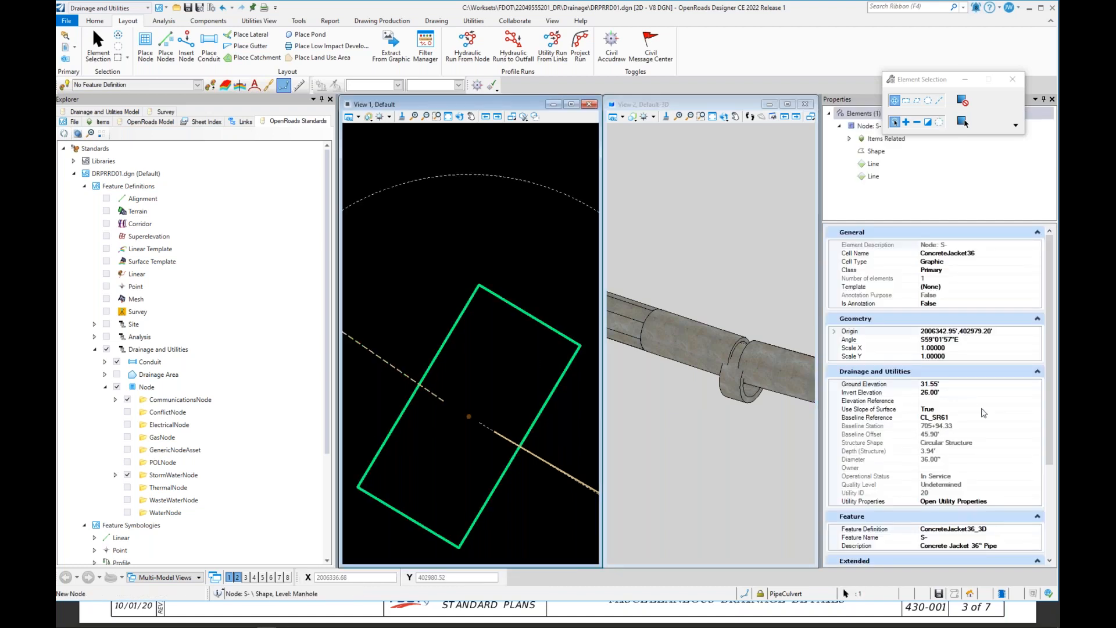
# Step: Set the start invert of existing pipe ExP-102 to 26.00
pyautogui.click(381, 356)
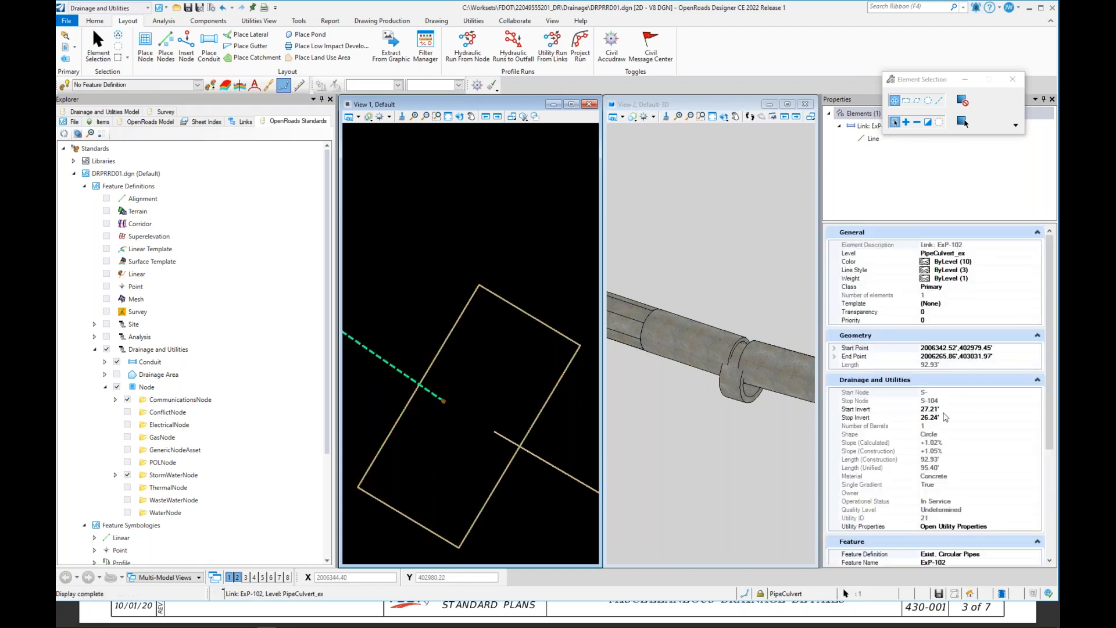
pyautogui.click(942, 410)
pyautogui.write('2')
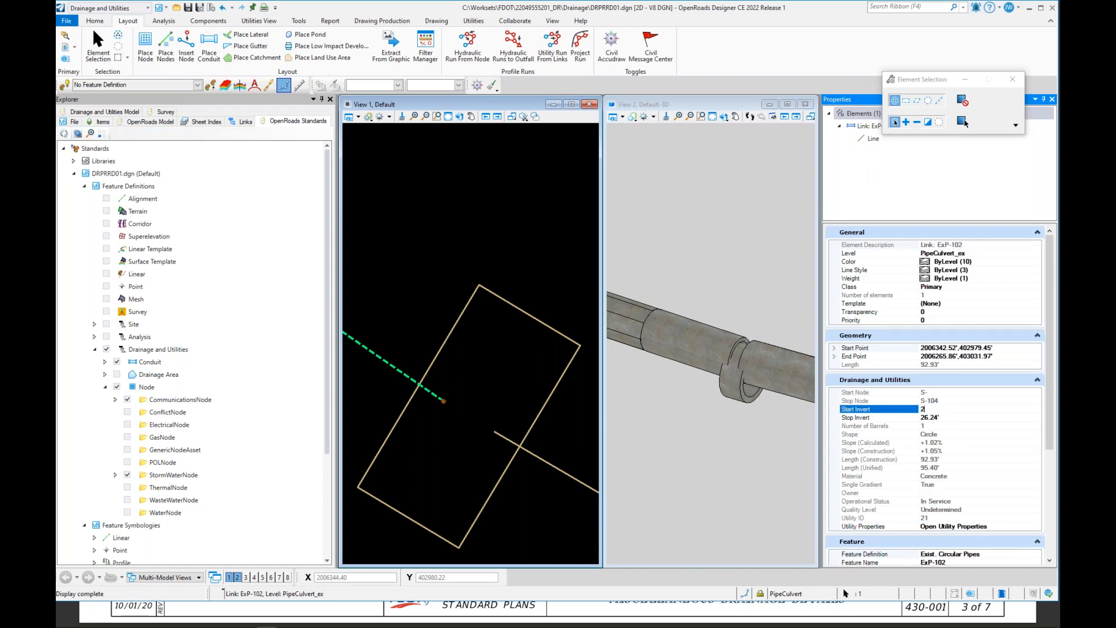
pyautogui.write('6')
pyautogui.press('Return')
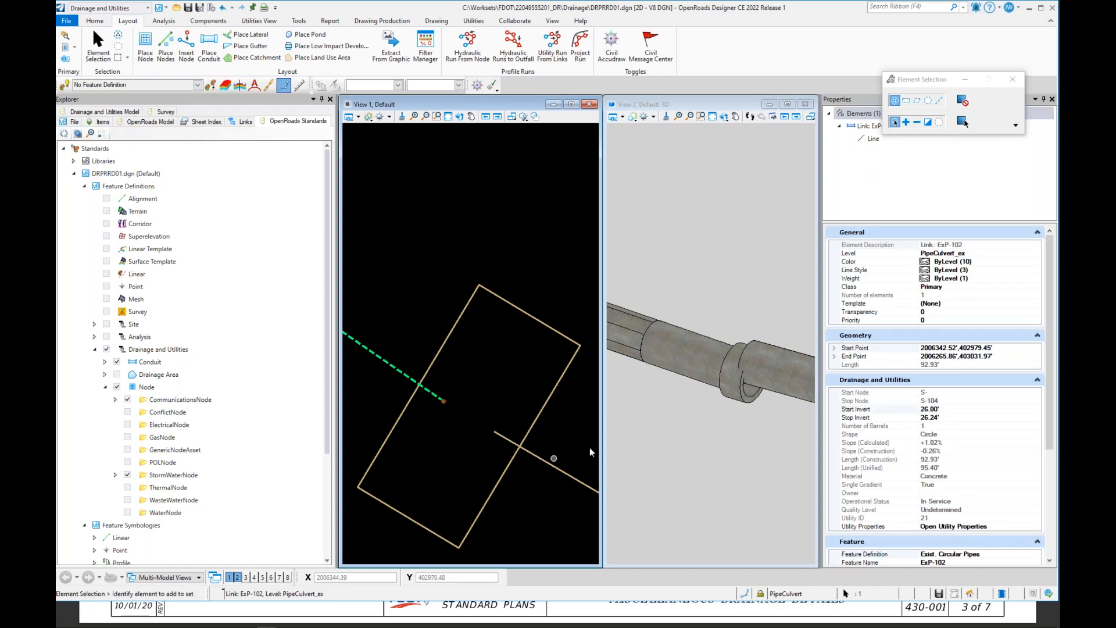
# Step: Set the stop invert of proposed pipe P-105 to 26.00
pyautogui.click(578, 478)
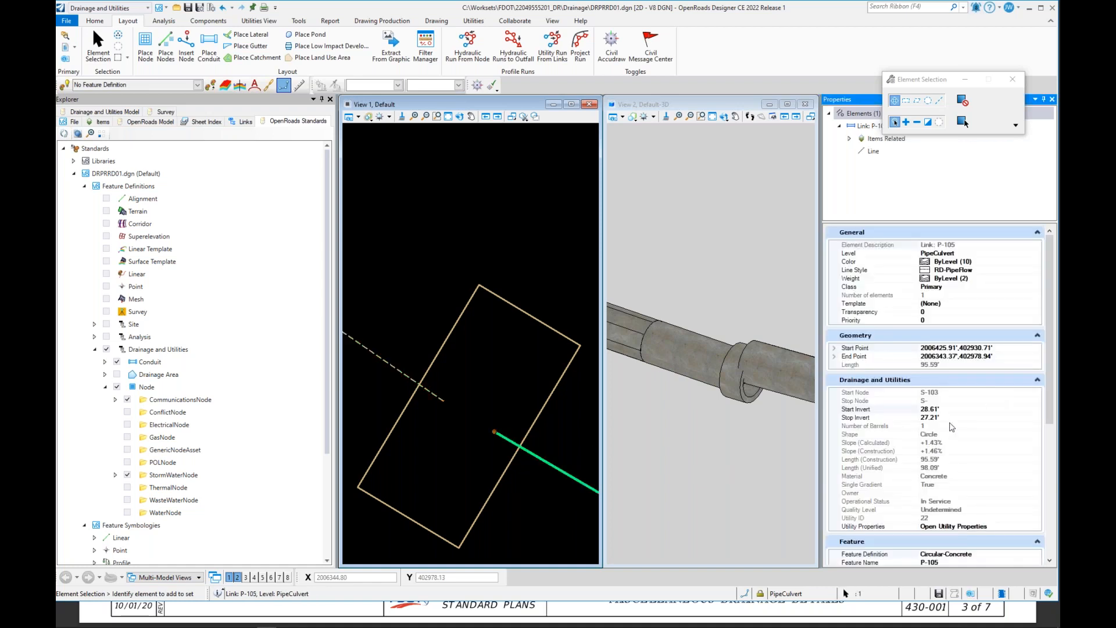
pyautogui.click(931, 417)
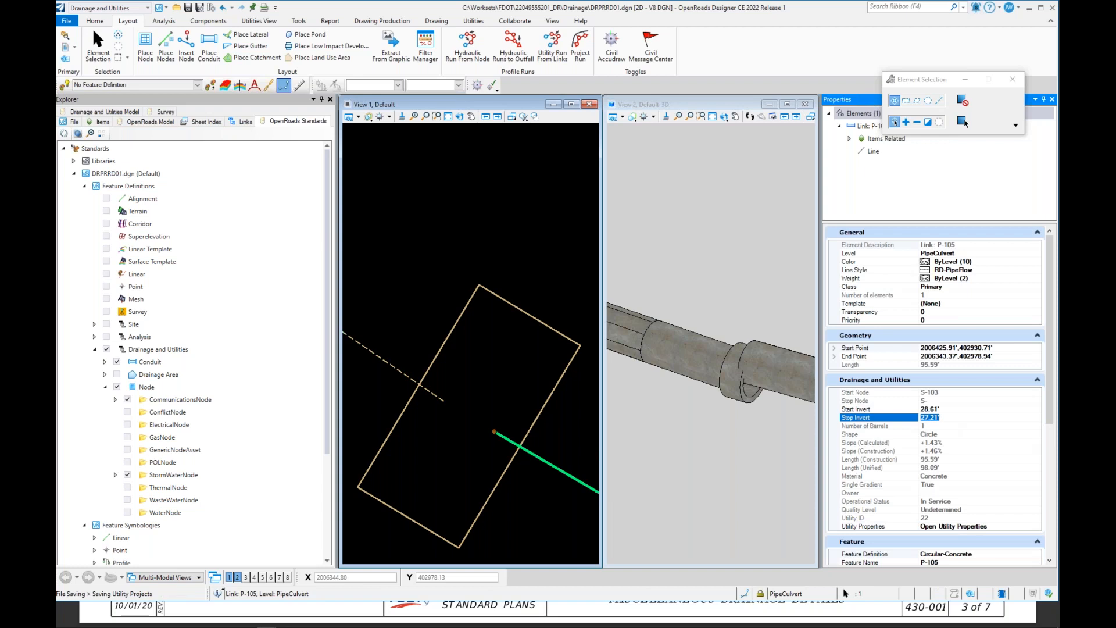
pyautogui.write('26')
pyautogui.press('Return')
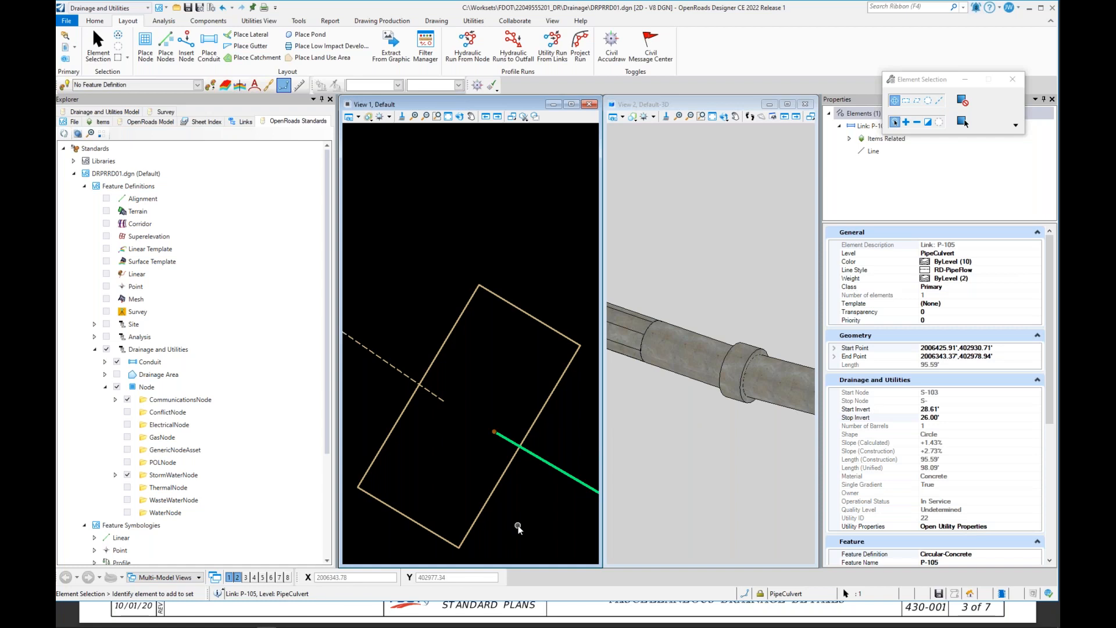
pyautogui.press('Tab')
pyautogui.press('Tab')
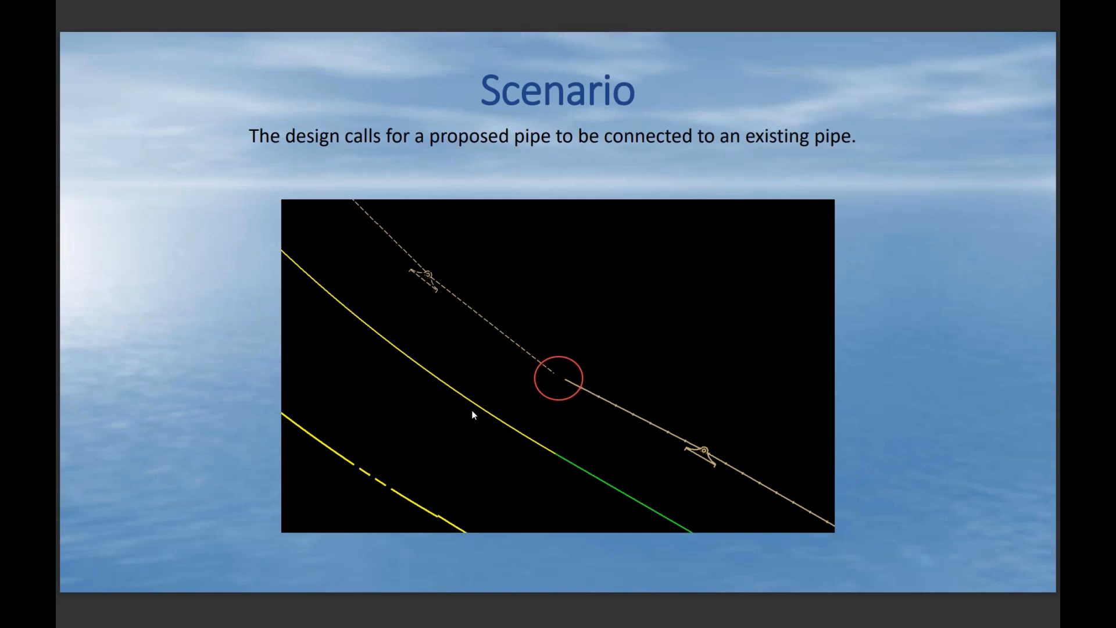
pyautogui.press('Right')
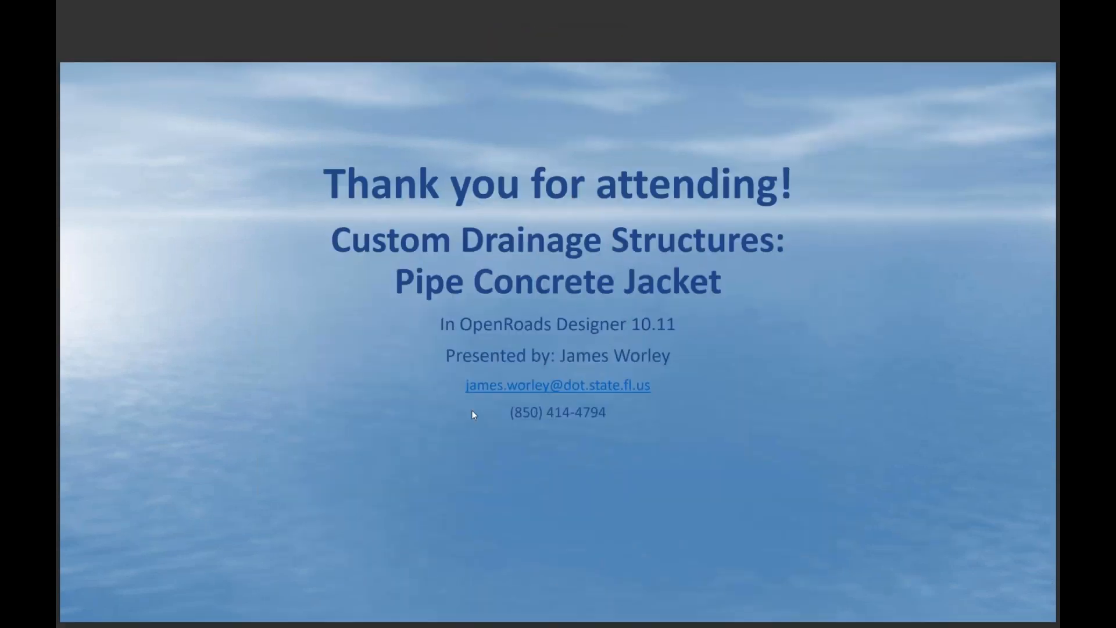